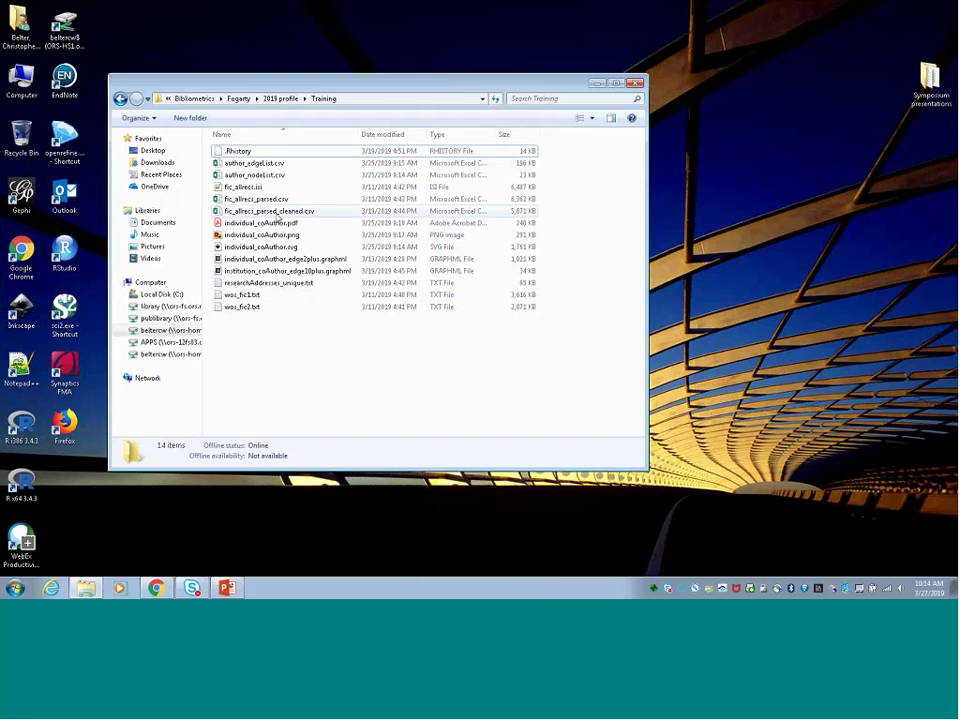
Open individual_coAuthor.pdf, examine the author labels and links of the co-author network at high magnification, and close the file
double_click(276, 223)
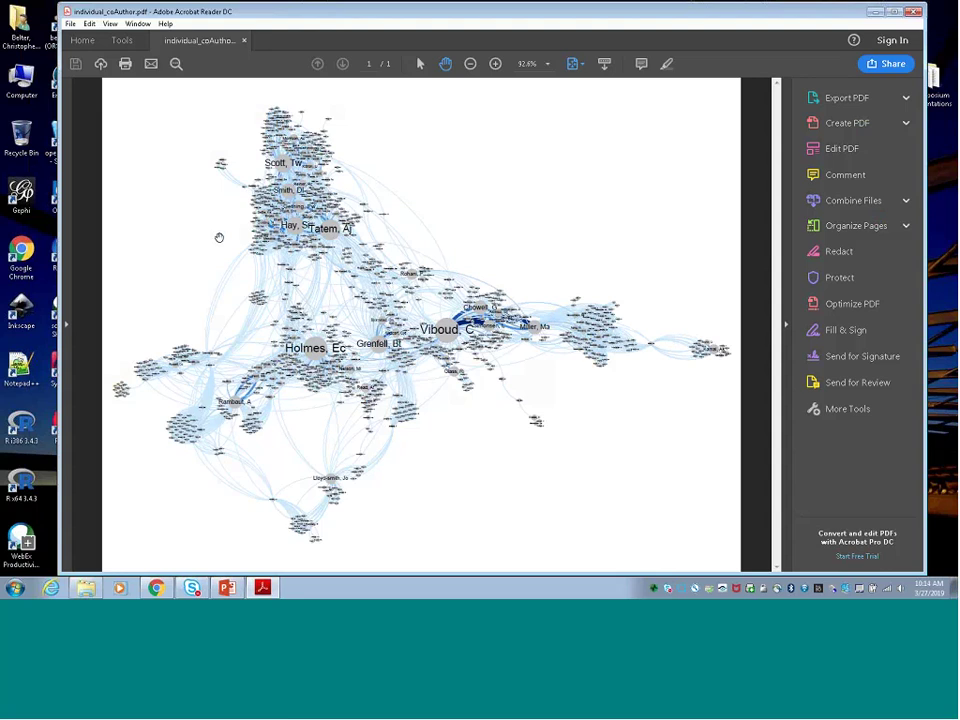
left_click(495, 63)
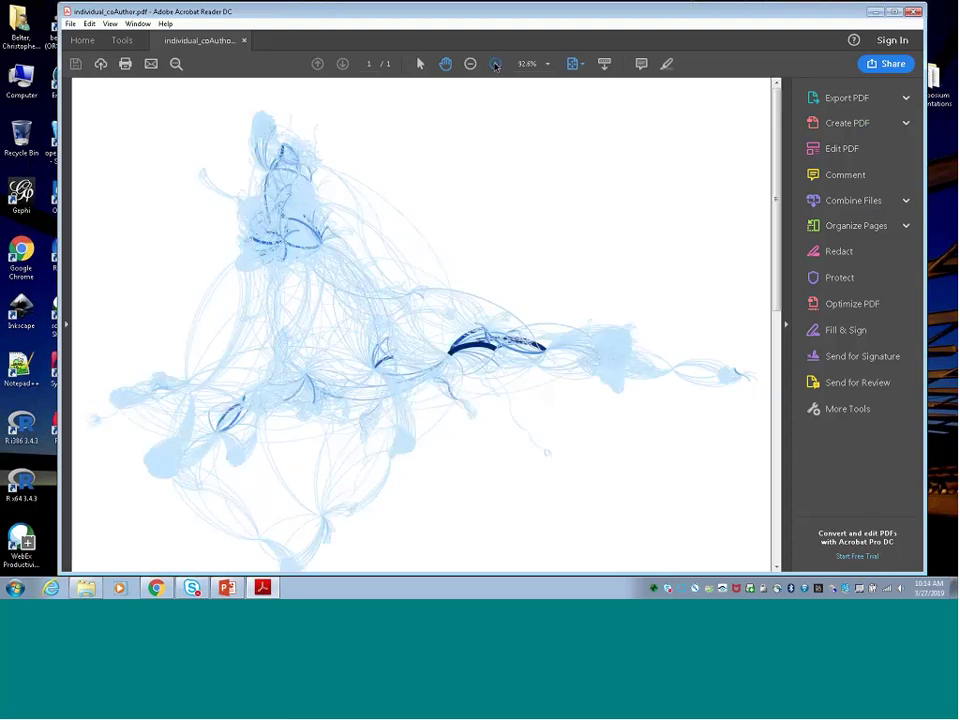
left_click(495, 63)
left_click(495, 63)
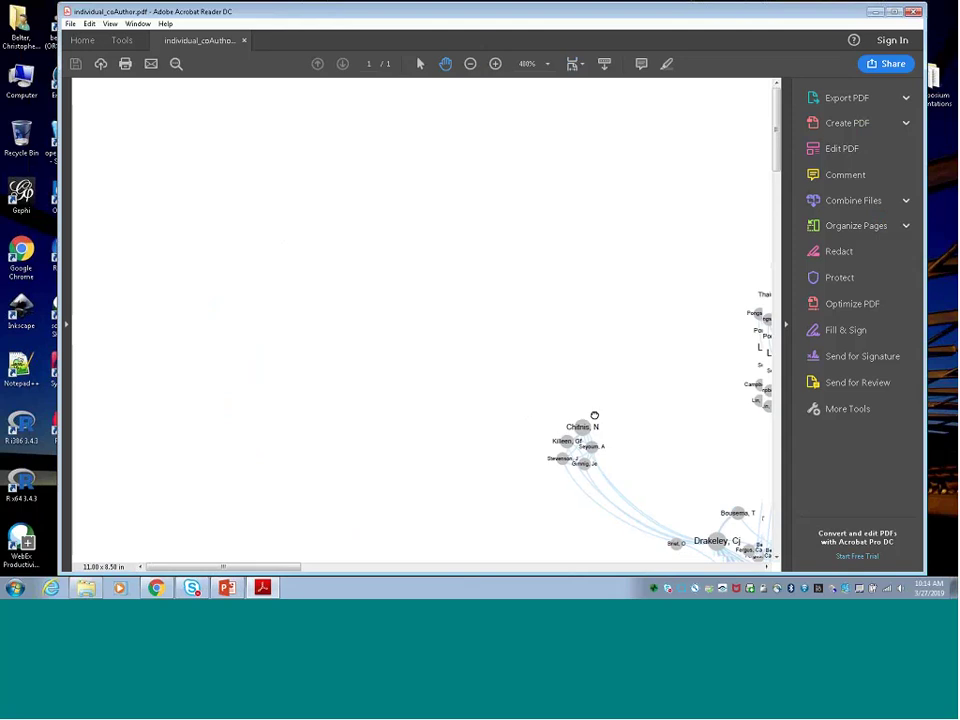
left_click_drag(594, 414, 268, 214)
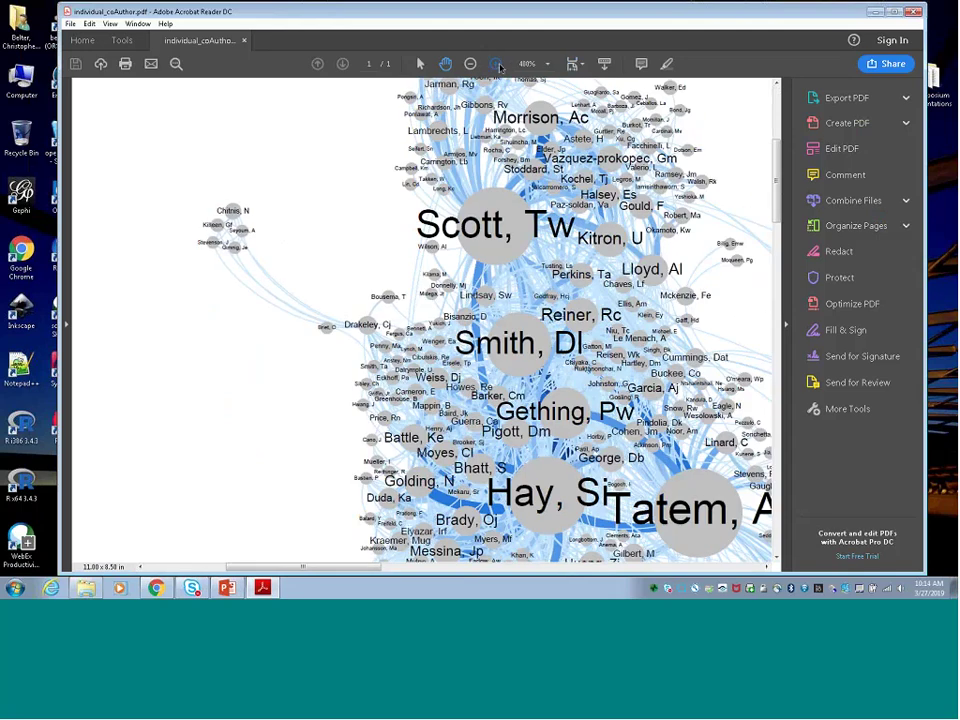
left_click(496, 64)
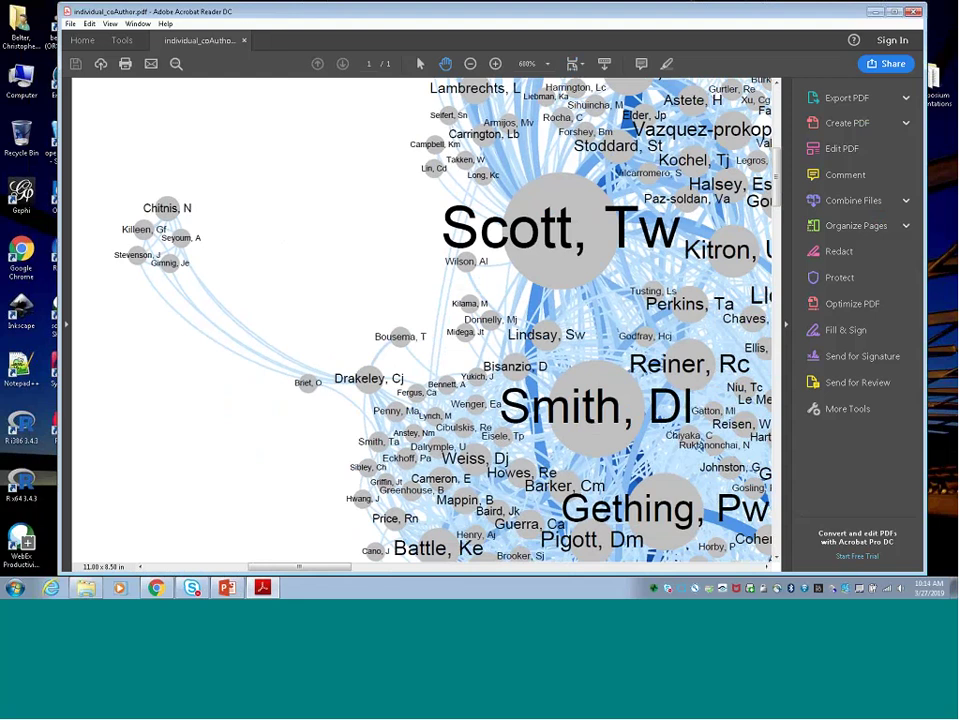
double_click(496, 63)
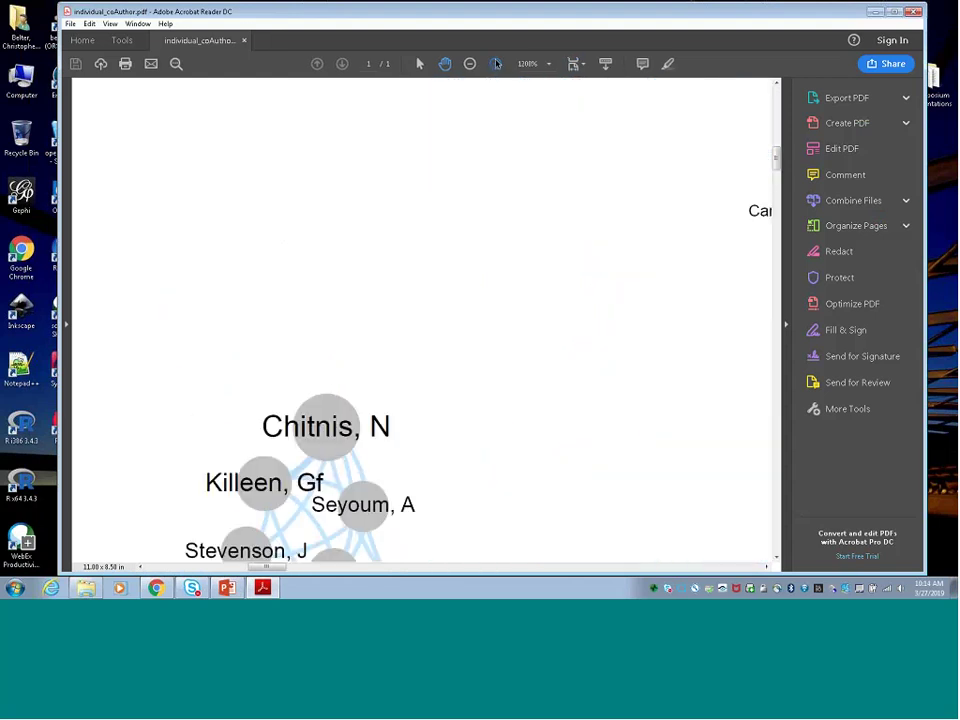
left_click_drag(570, 371, 589, 296)
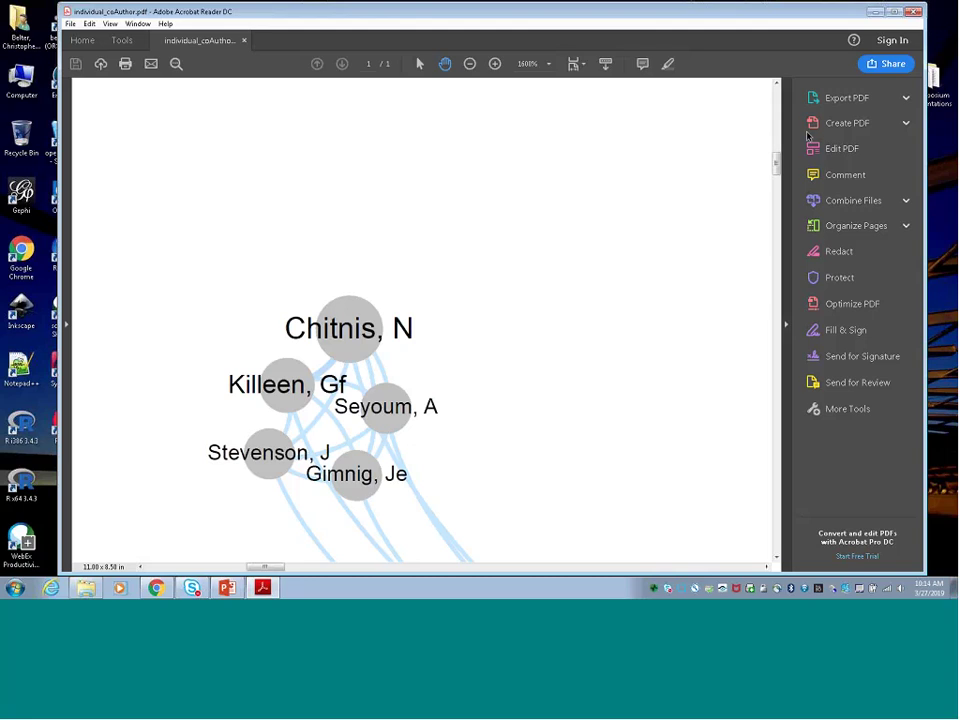
left_click(871, 16)
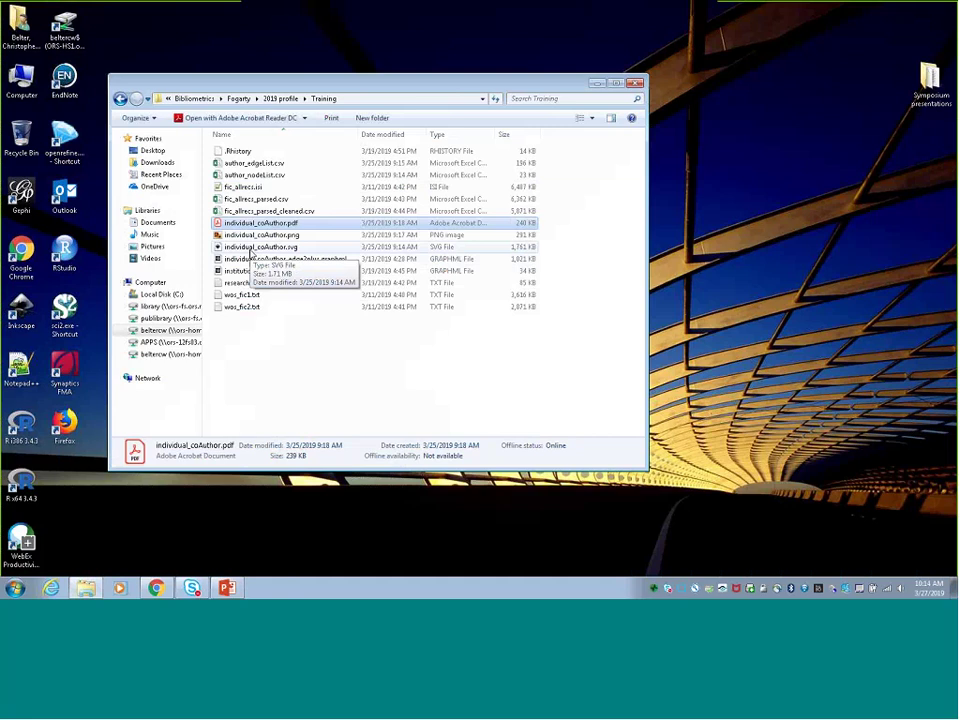
Open individual_coAuthor.svg from the Training folder in Inkscape and maximize its window
left_click(258, 246)
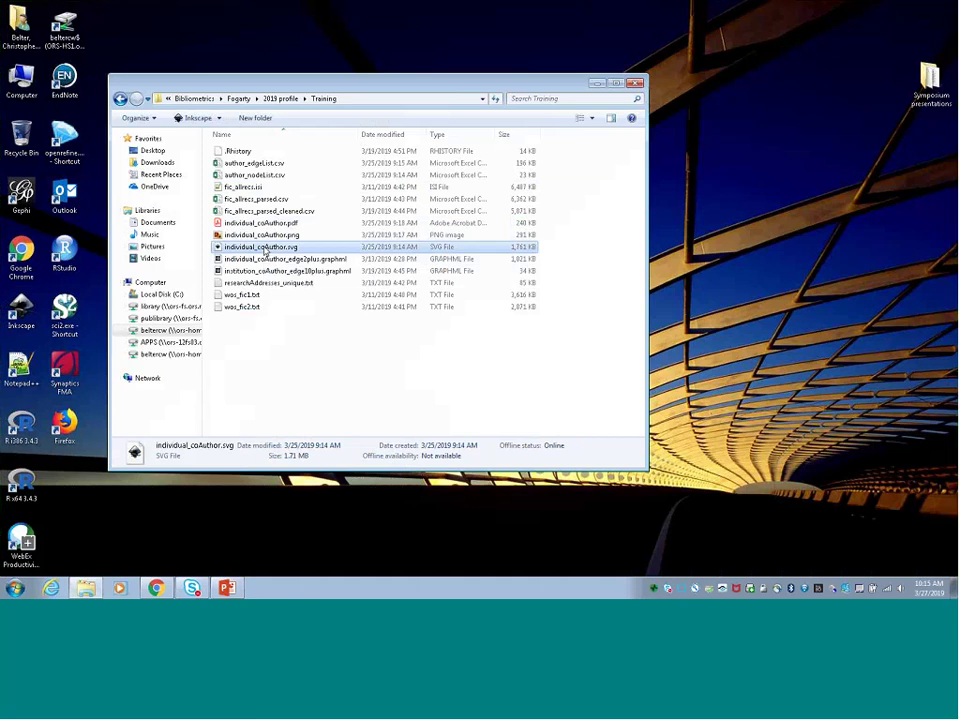
right_click(266, 251)
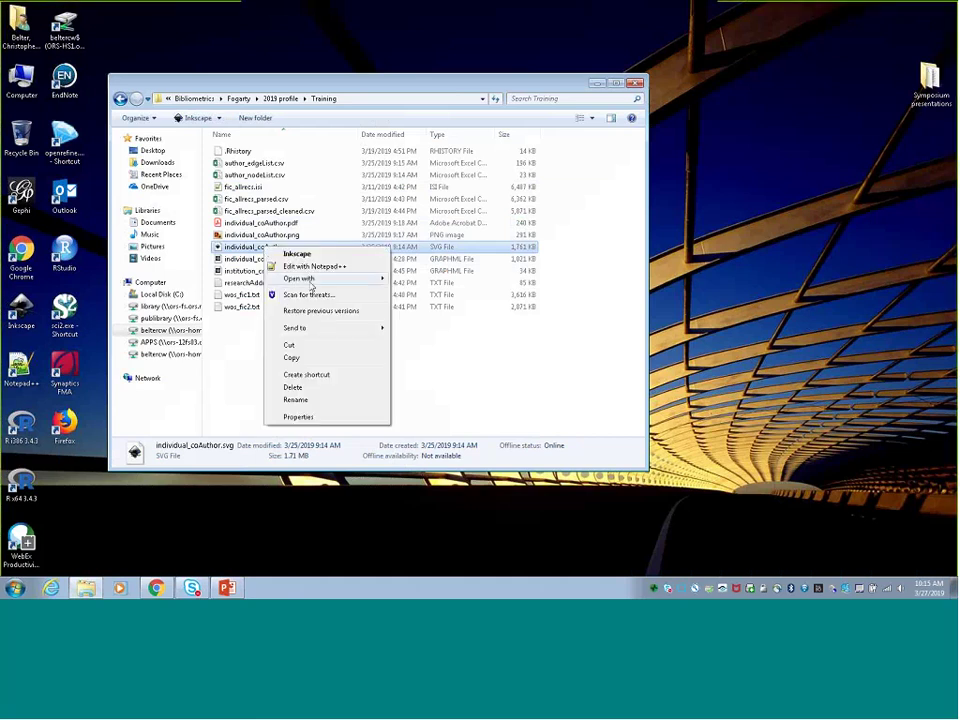
mouse_move(311, 285)
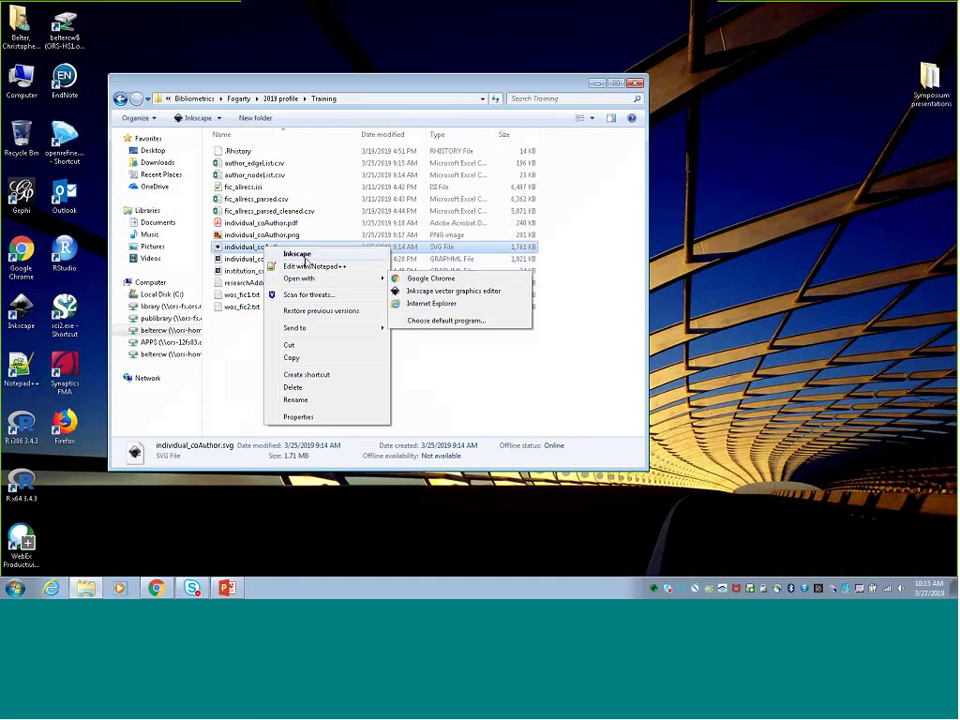
left_click(300, 254)
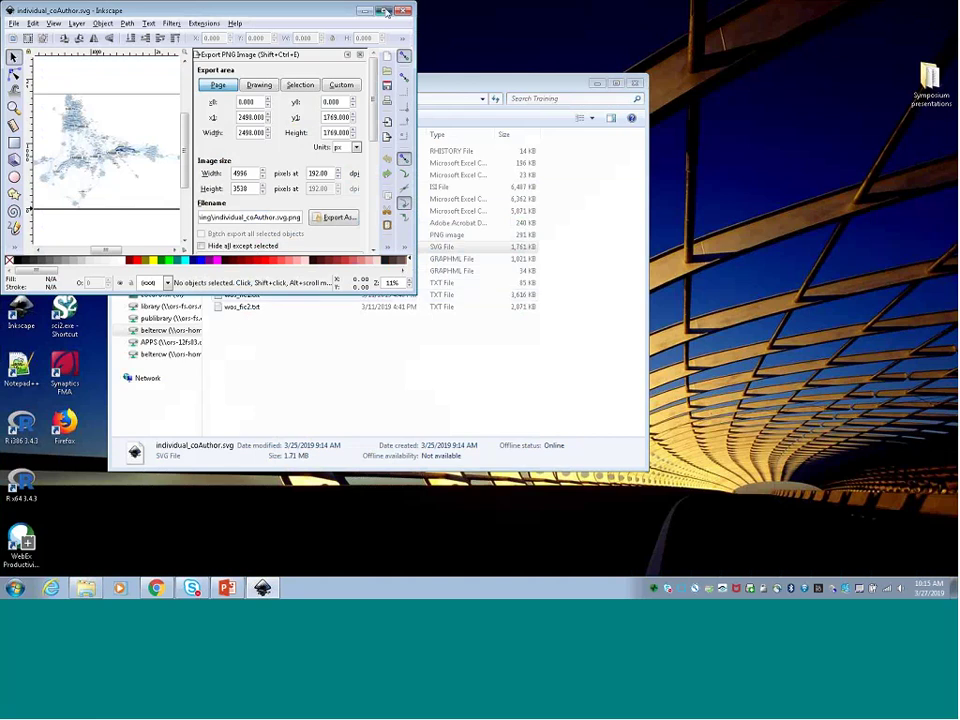
double_click(288, 10)
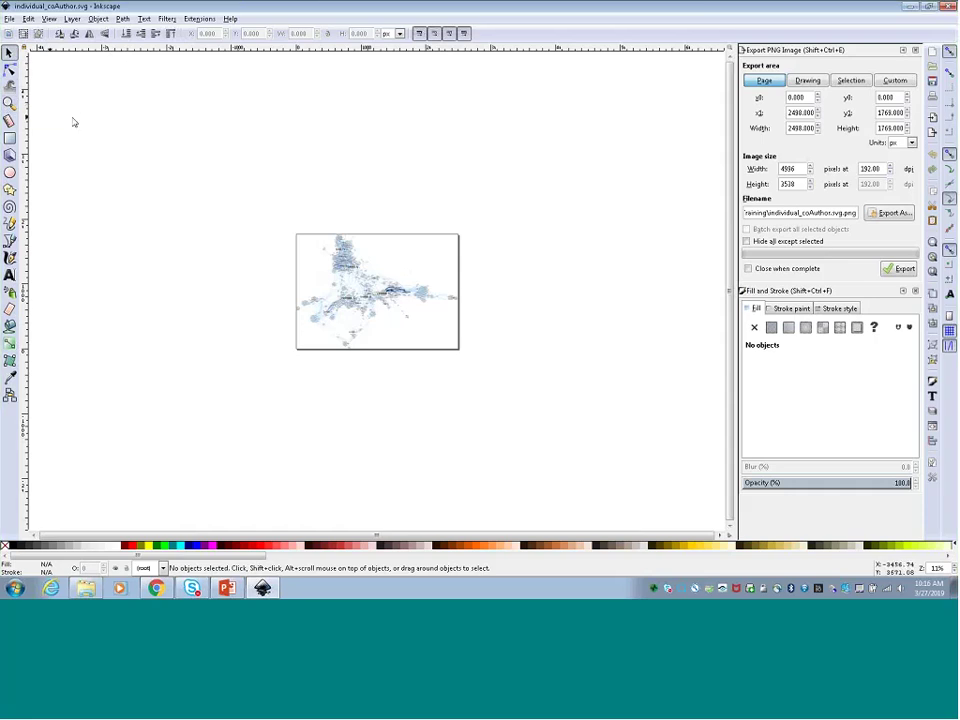
left_click(9, 102)
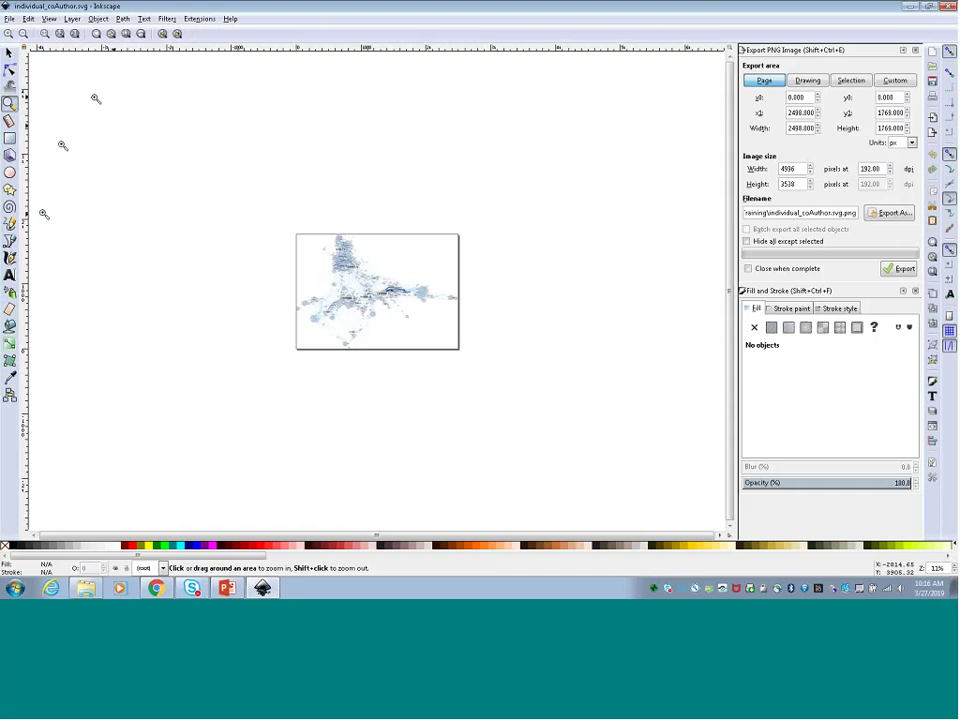
key("e")
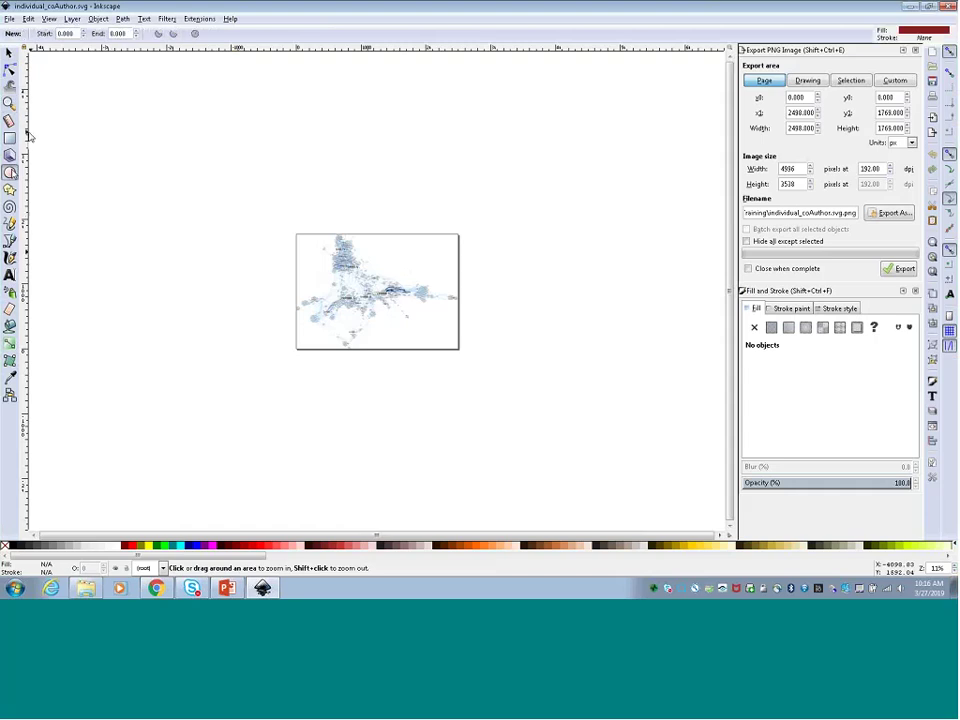
left_click_drag(119, 81, 110, 75)
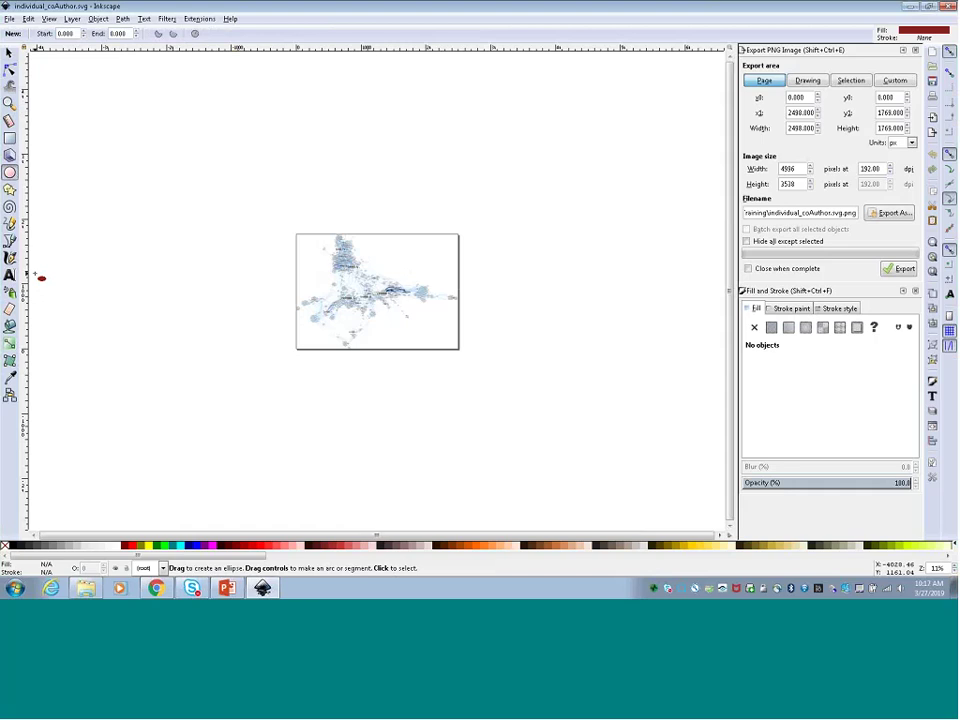
left_click(9, 52)
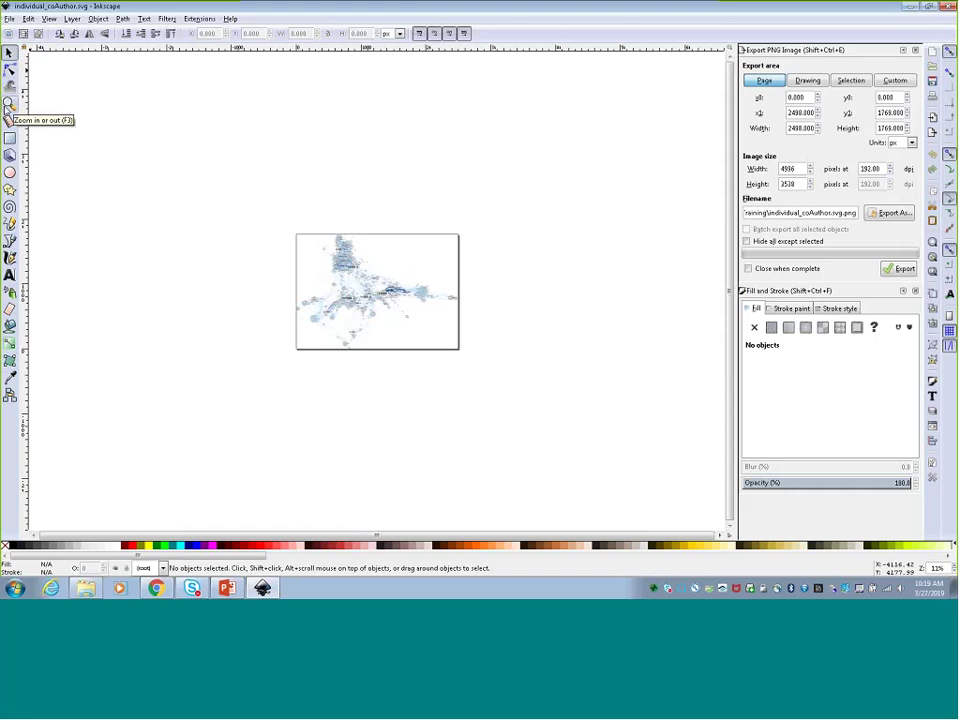
Enlarge the view of the co-author network with the Zoom tool and return to the Selector tool
left_click(8, 105)
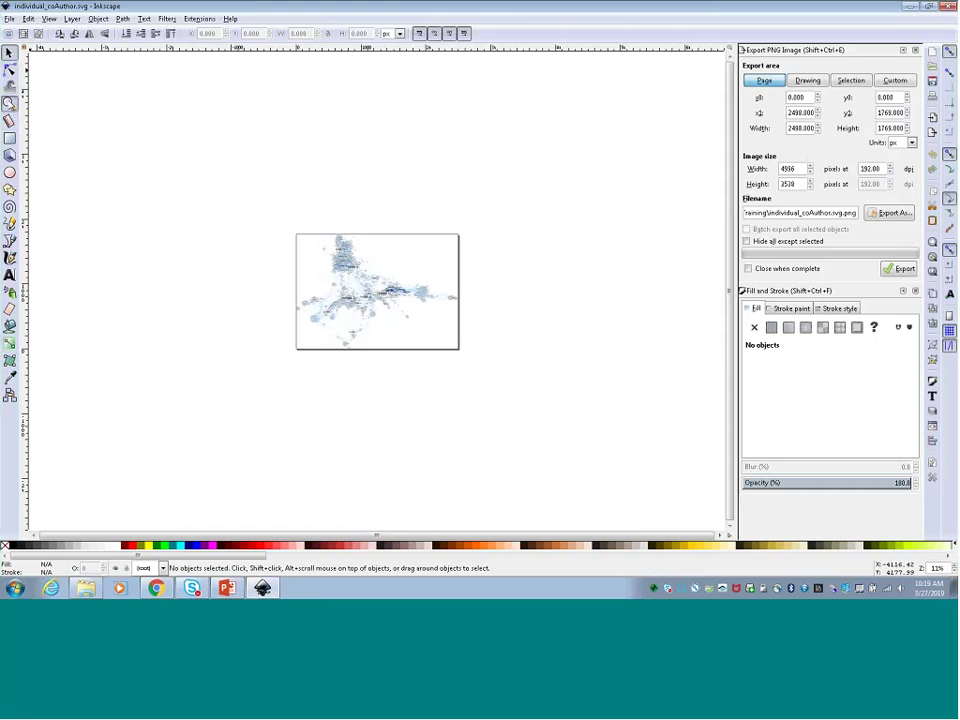
left_click(9, 104)
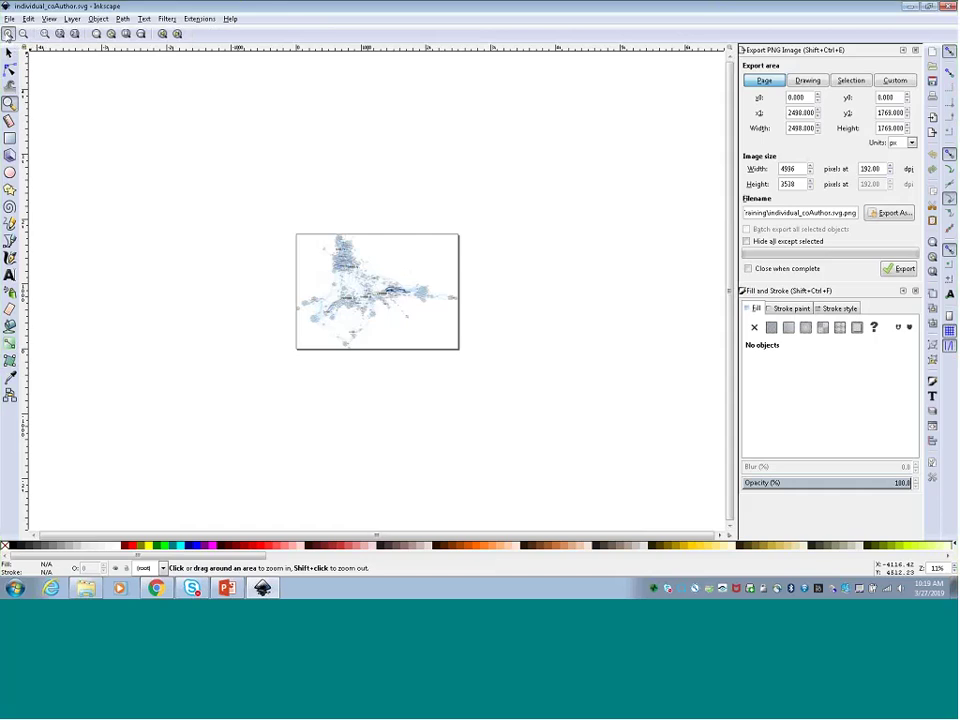
left_click(9, 33)
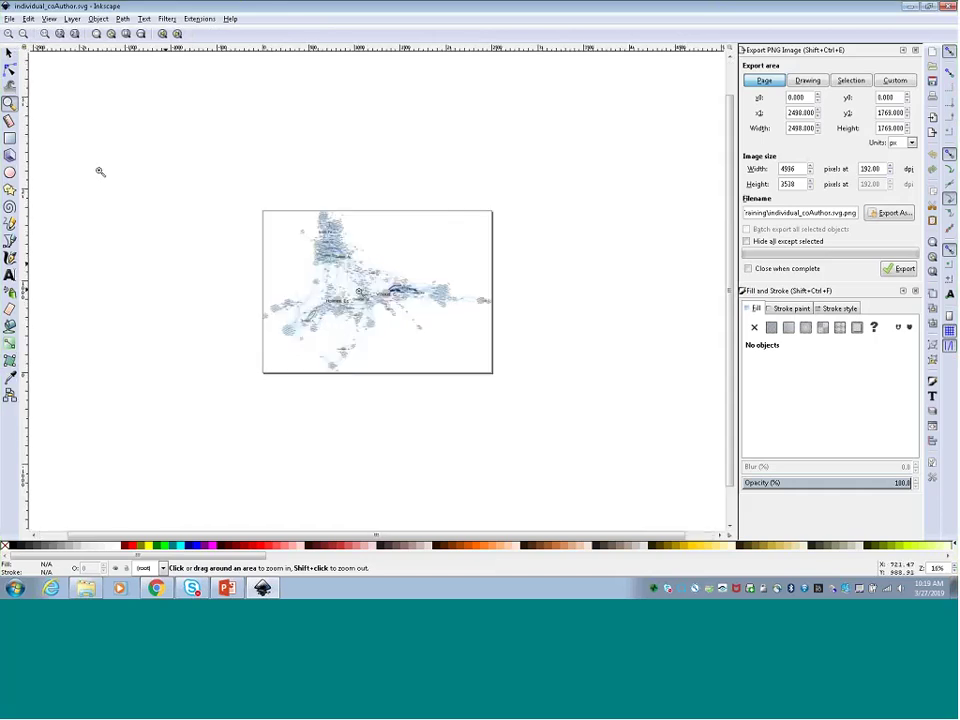
left_click(375, 291)
left_click(395, 292)
left_click(395, 292)
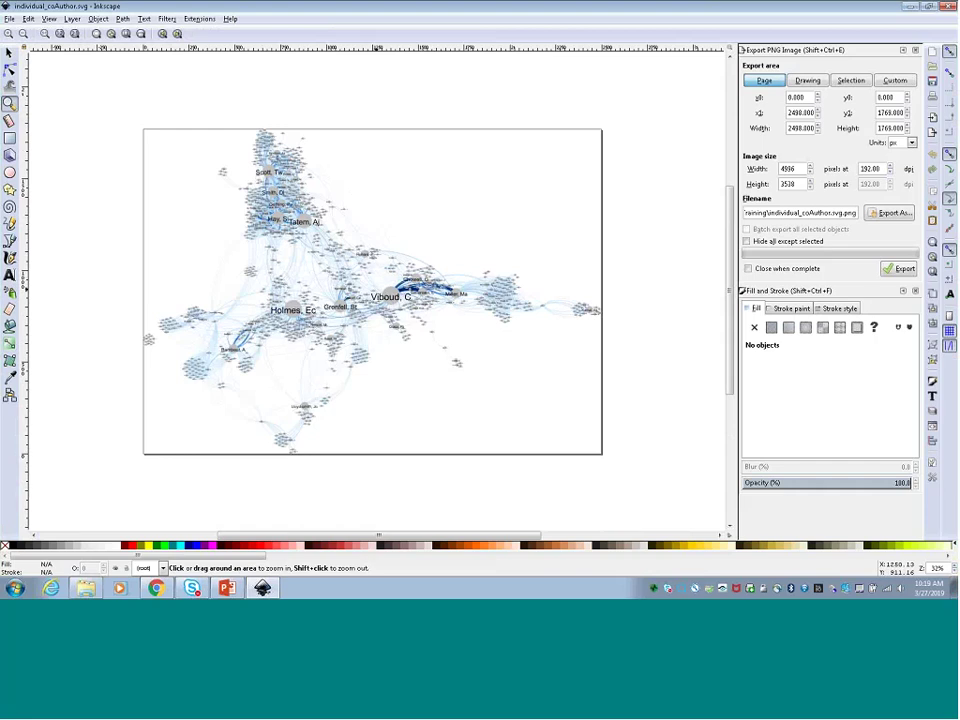
left_click(10, 53)
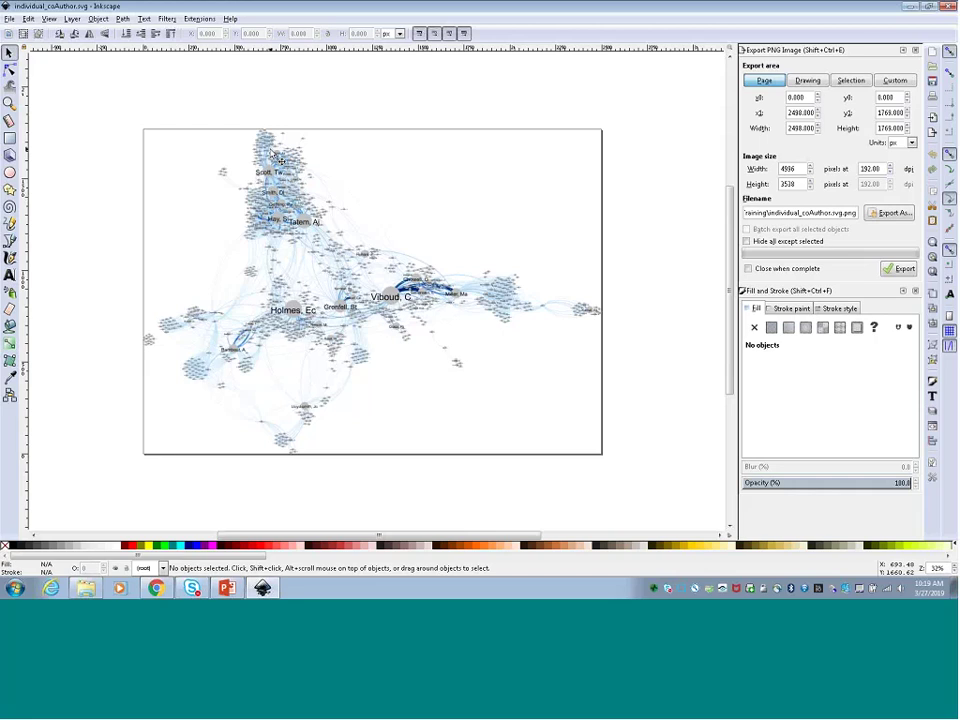
Set the document's custom page size to 2600 px wide and 1800 px high in the document properties
left_click(10, 19)
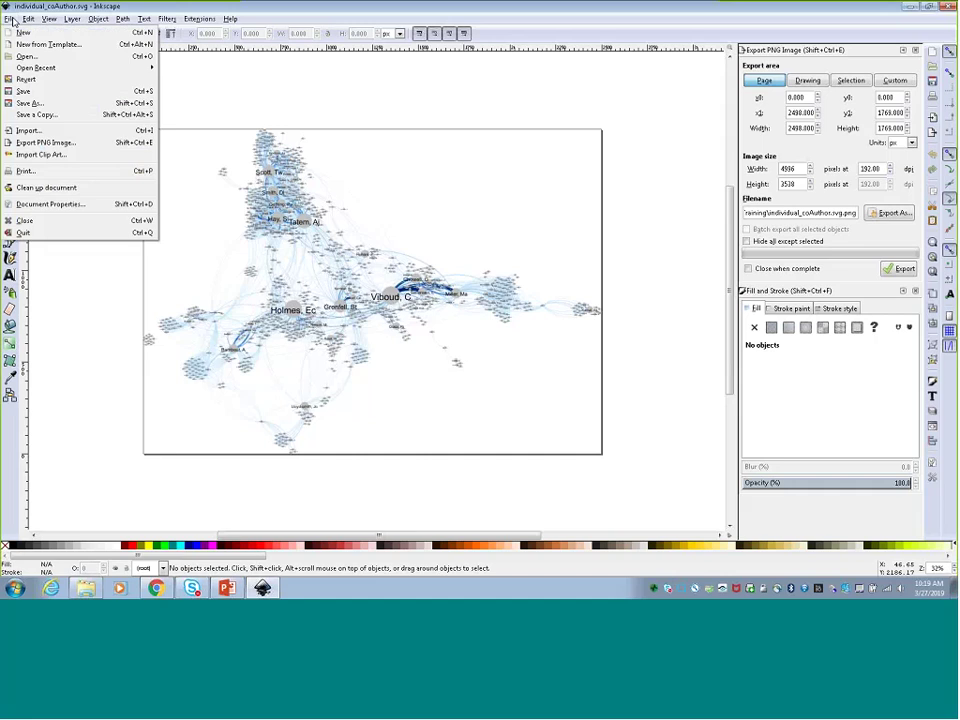
left_click(46, 205)
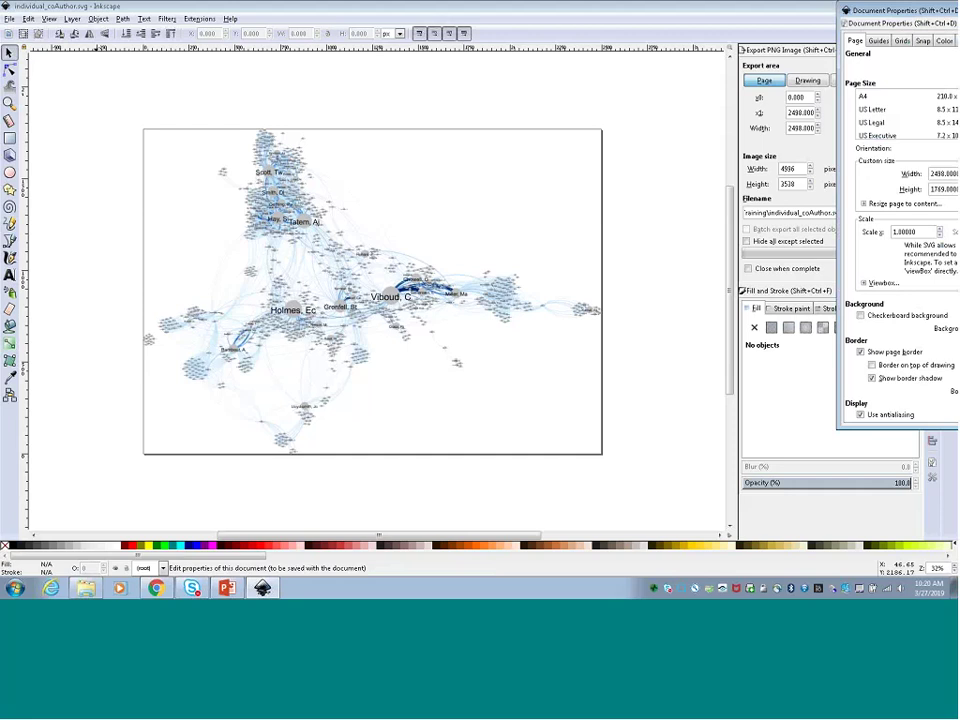
left_click_drag(856, 18, 572, 48)
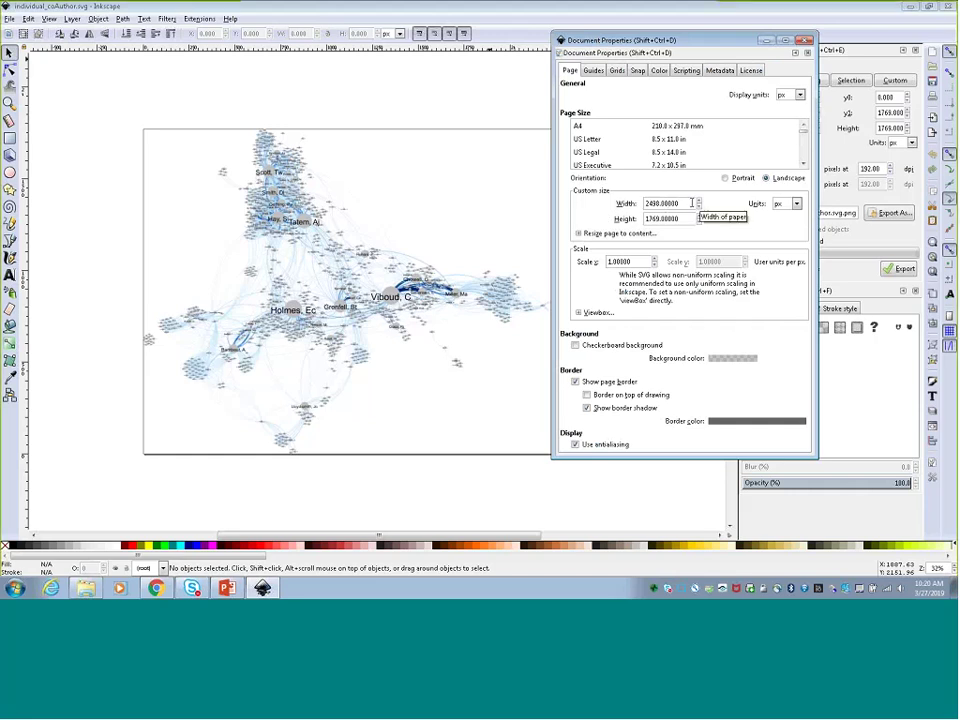
double_click(650, 205)
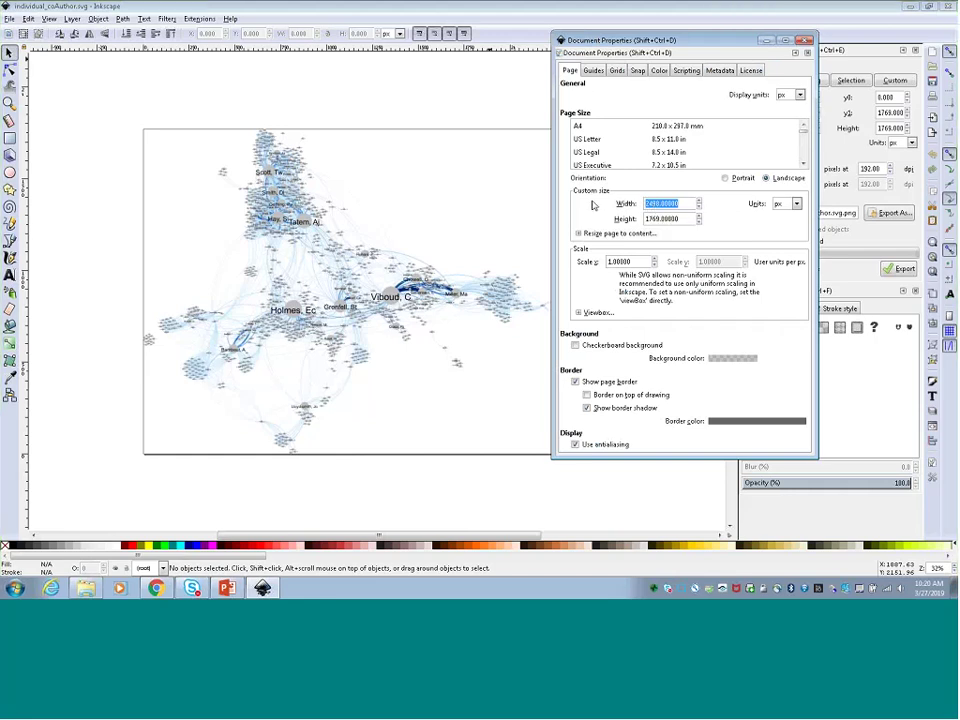
type("2600")
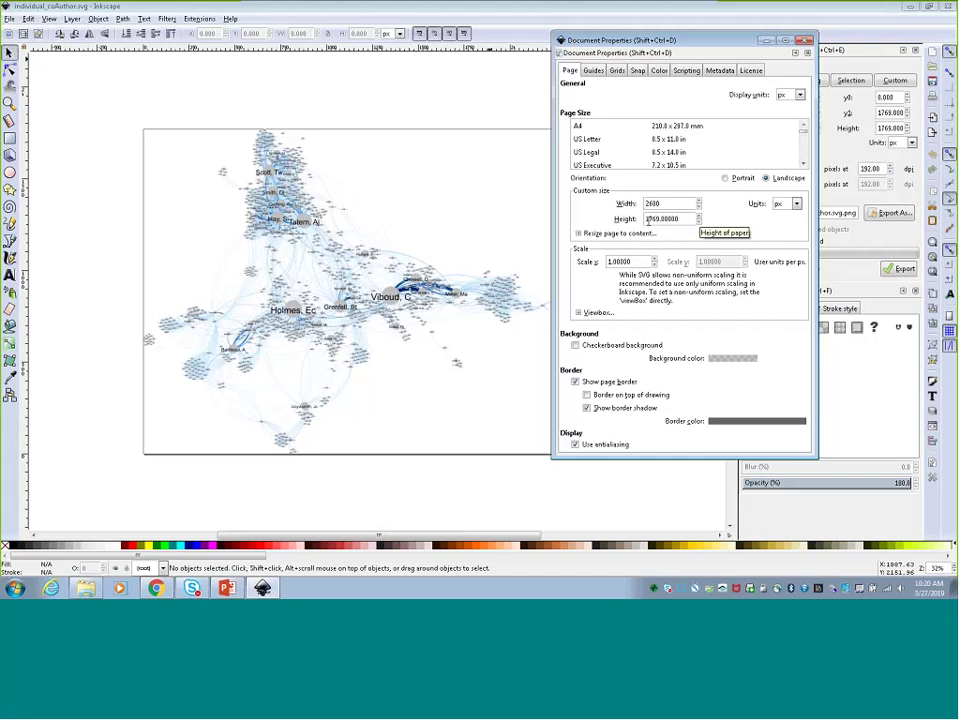
left_click(648, 220)
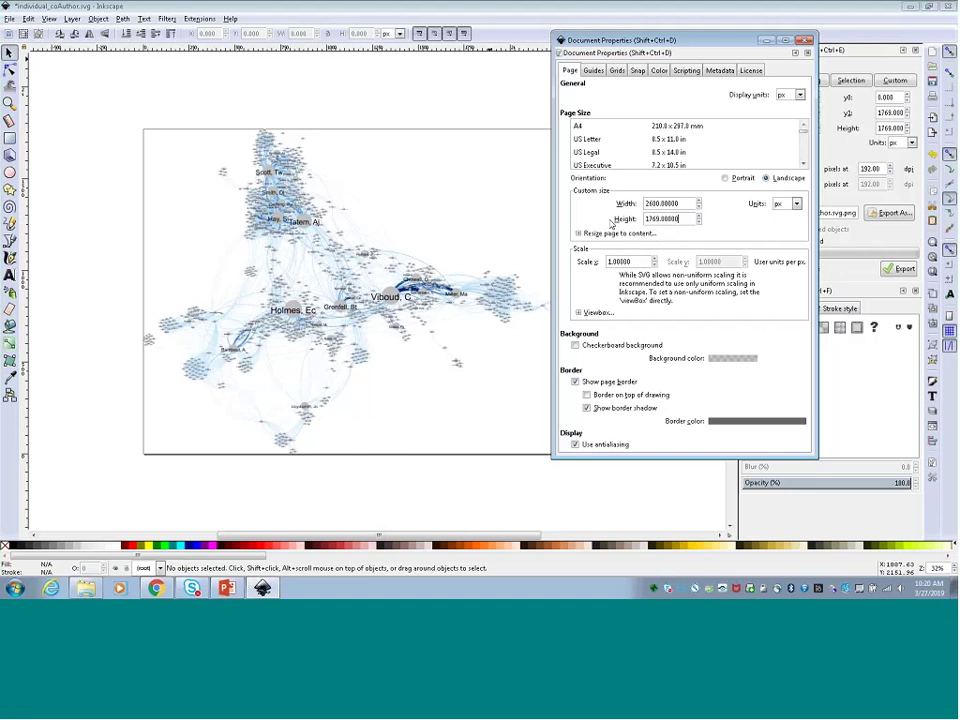
double_click(687, 219)
type("1800")
key("Return")
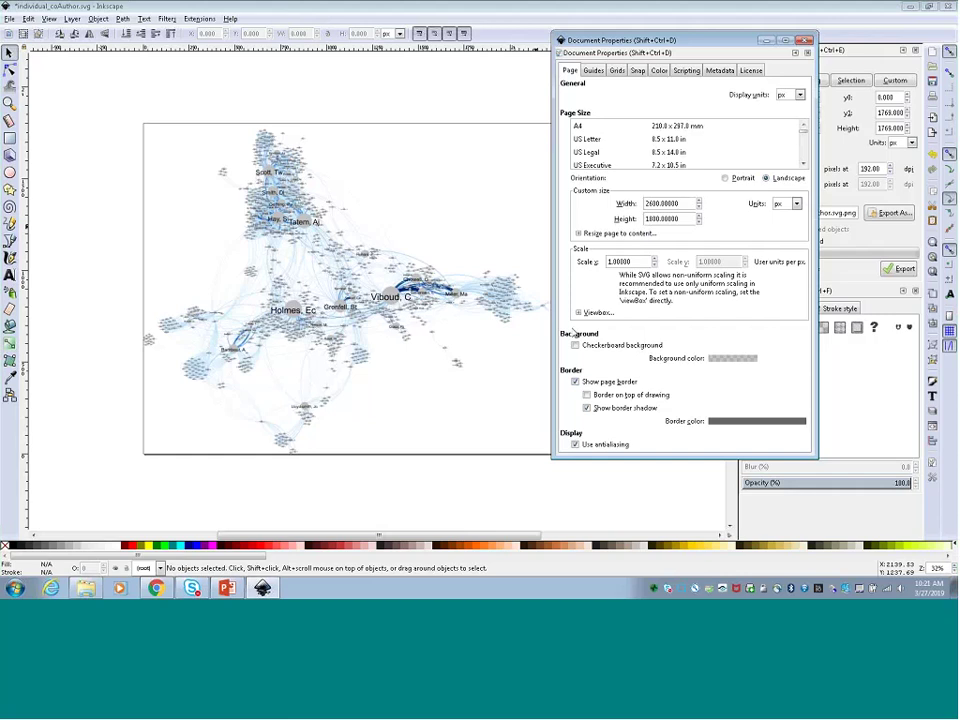
Make the white page background fully opaque by setting its alpha value to 255
left_click(728, 358)
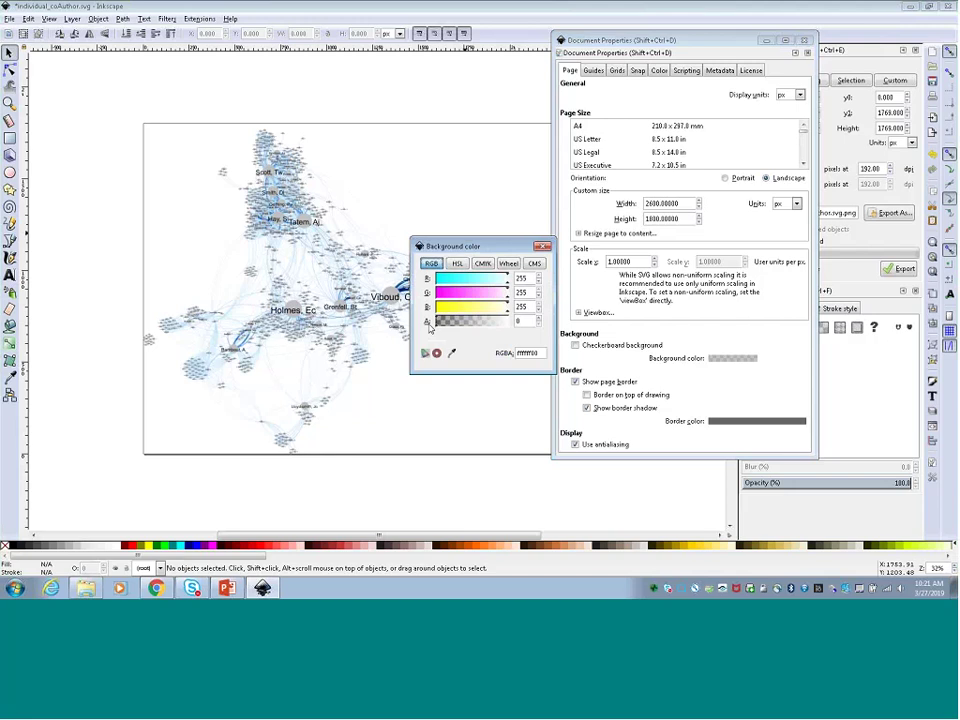
double_click(521, 320)
type("255")
key("Return")
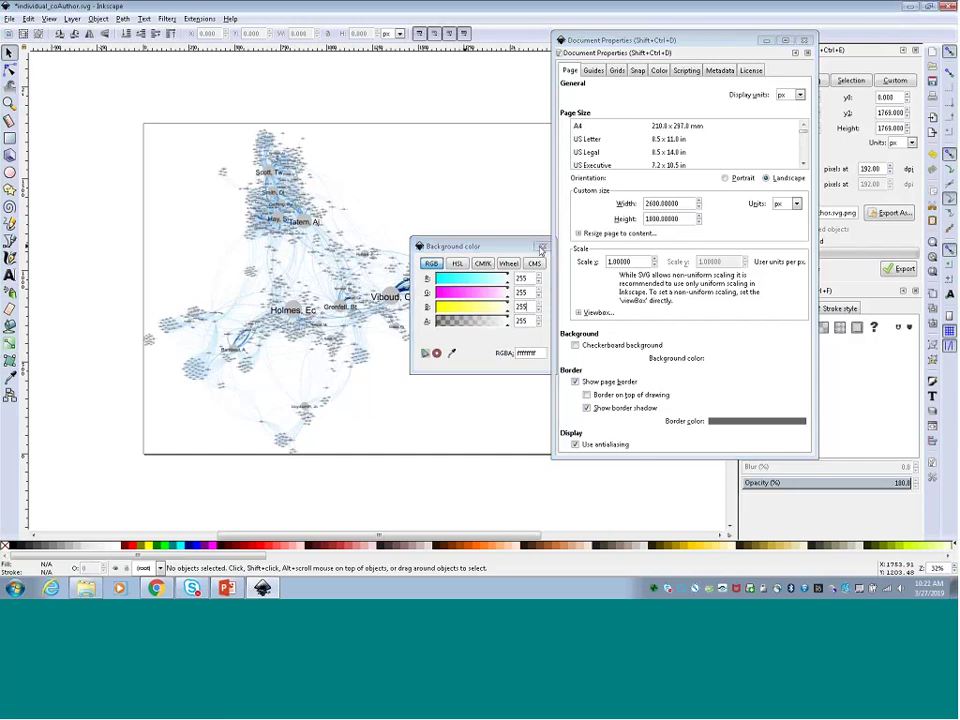
left_click(541, 249)
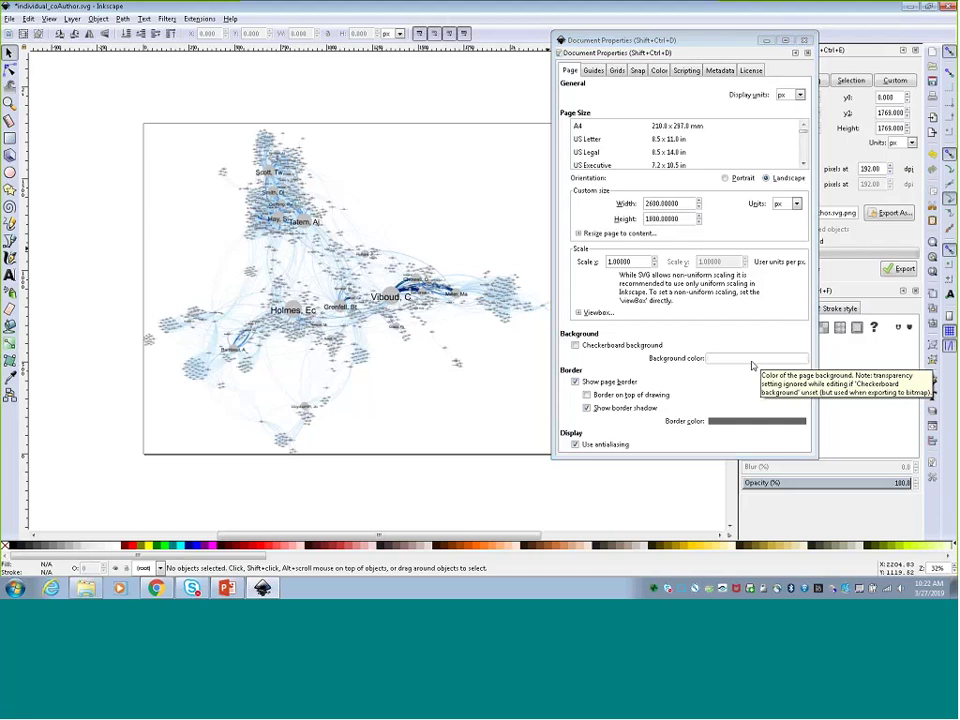
Close the document properties and save the changes to individual_coAuthor.svg
left_click(808, 42)
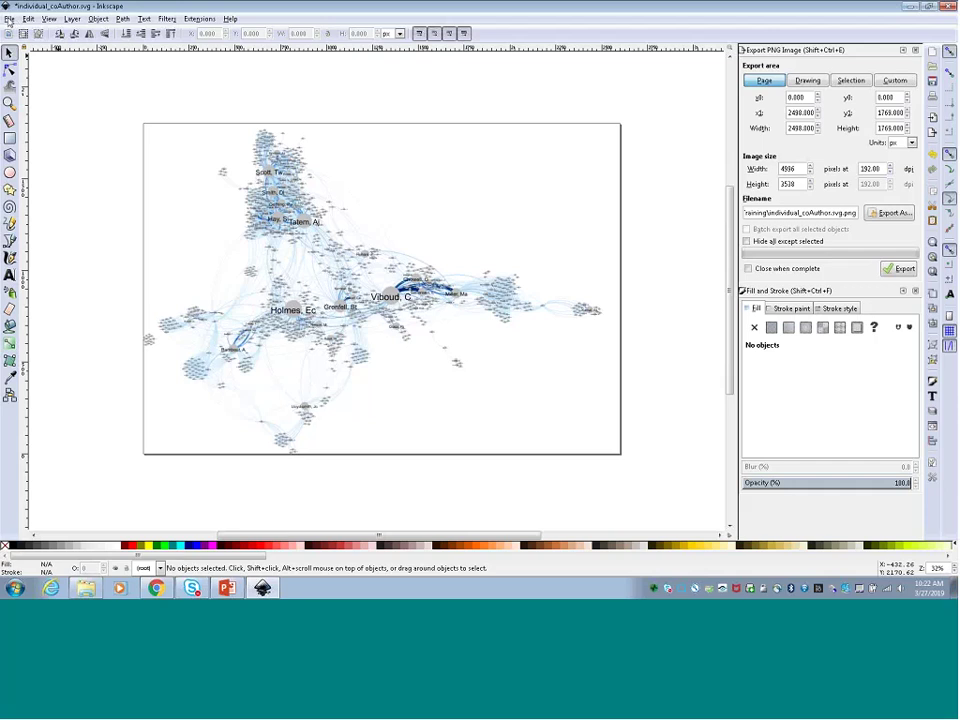
left_click(10, 19)
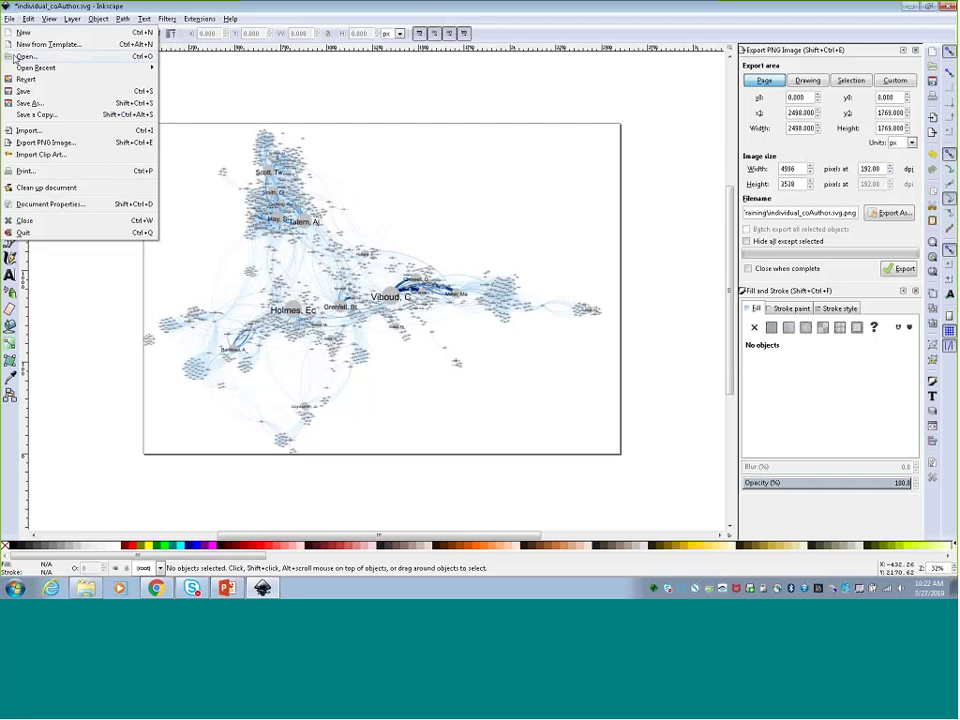
left_click(33, 92)
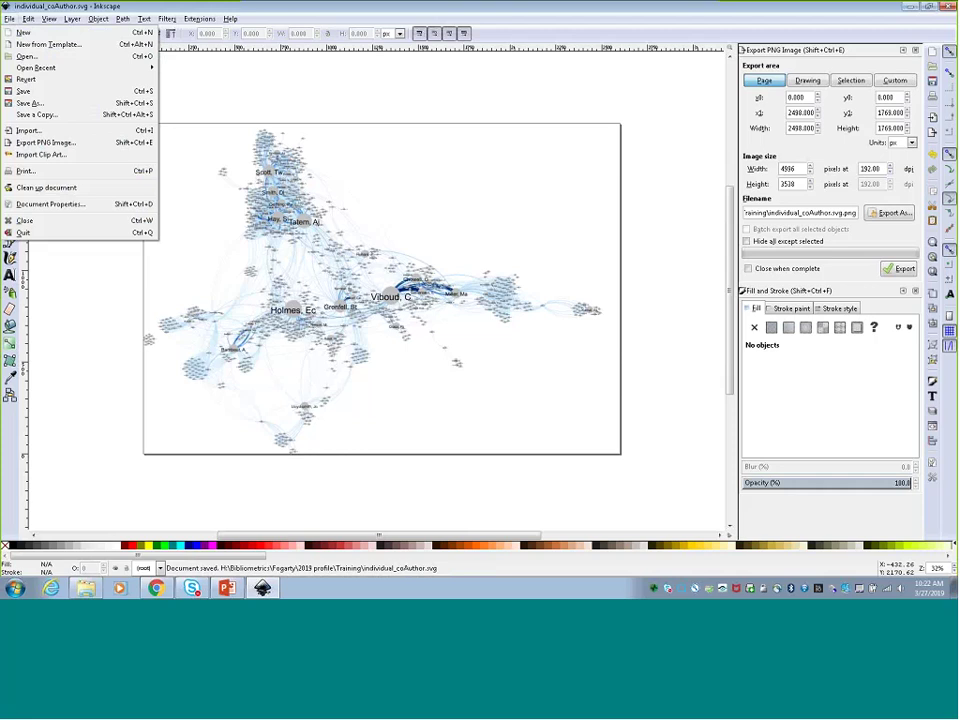
Save the document under the new name individual_coAuthor_edited in the Training folder, keeping the Inkscape SVG format
left_click(30, 104)
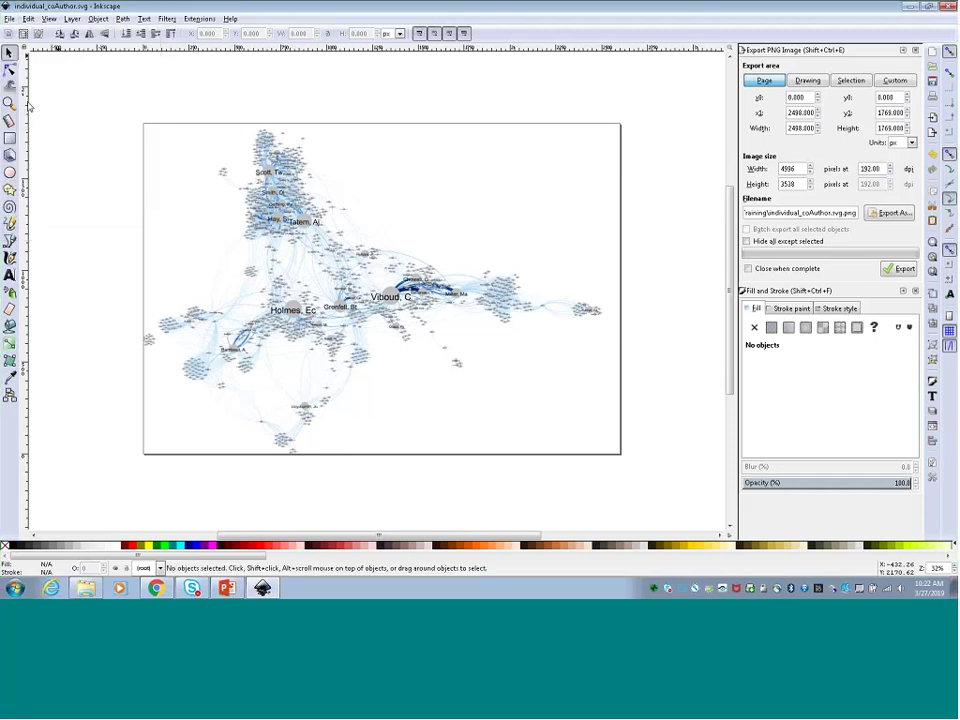
left_click(189, 231)
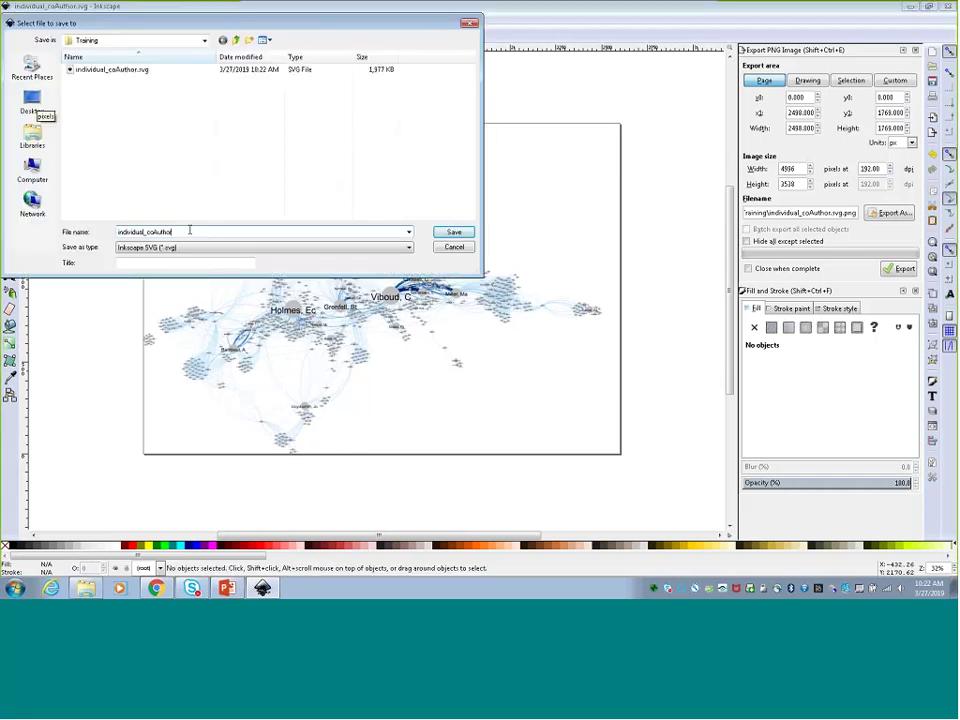
type("_")
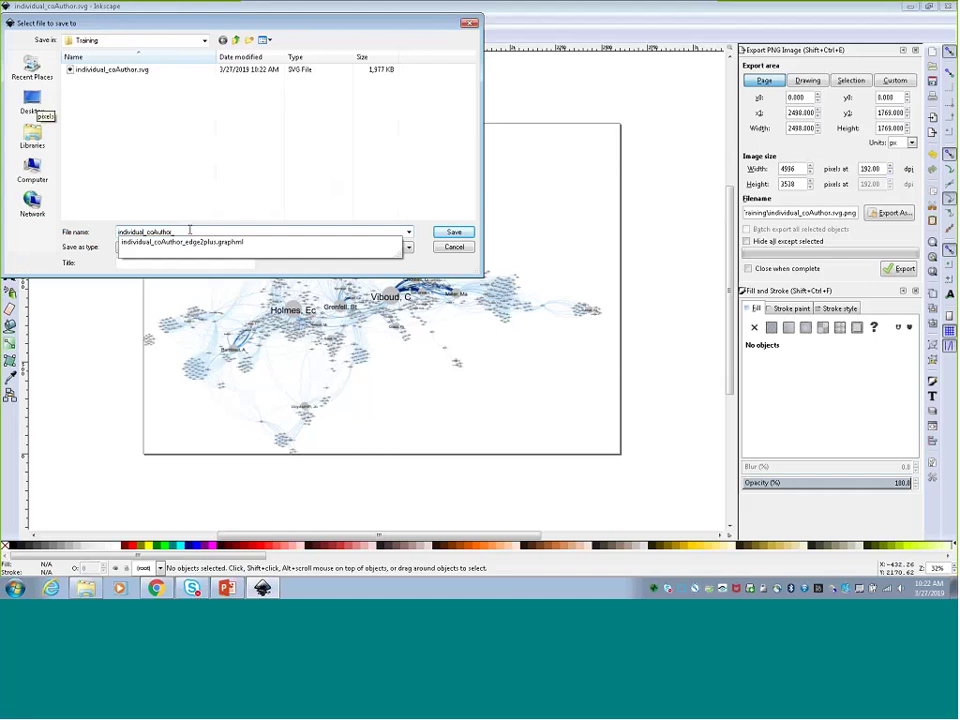
type("ed")
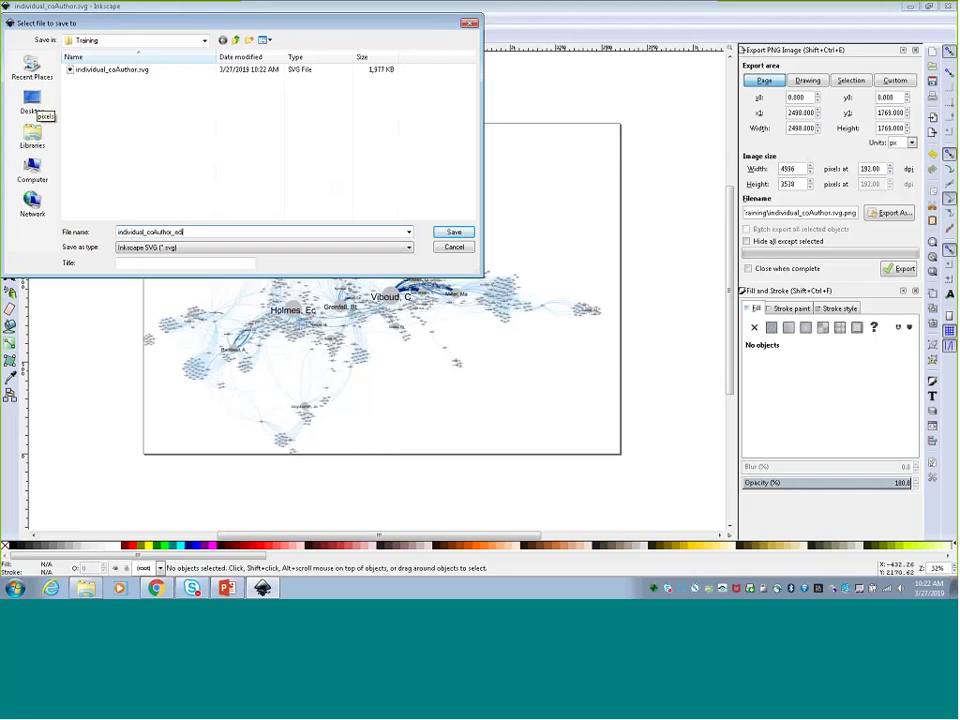
type("ited")
left_click(451, 233)
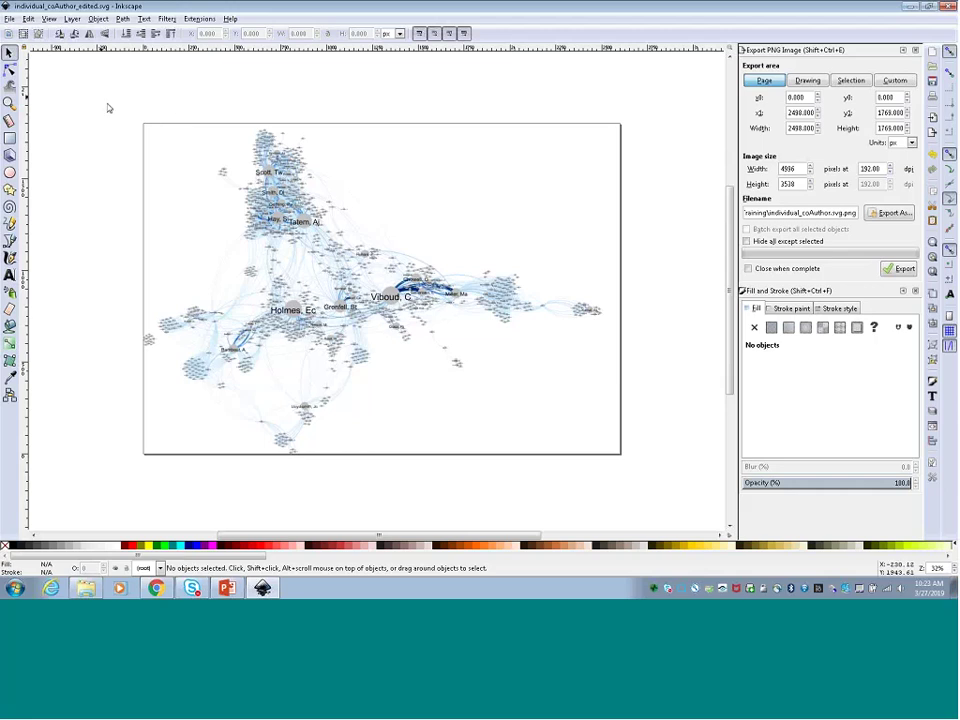
Select all groups of the co-author network and set the selection's horizontal position to 10 px
left_click_drag(101, 97, 648, 476)
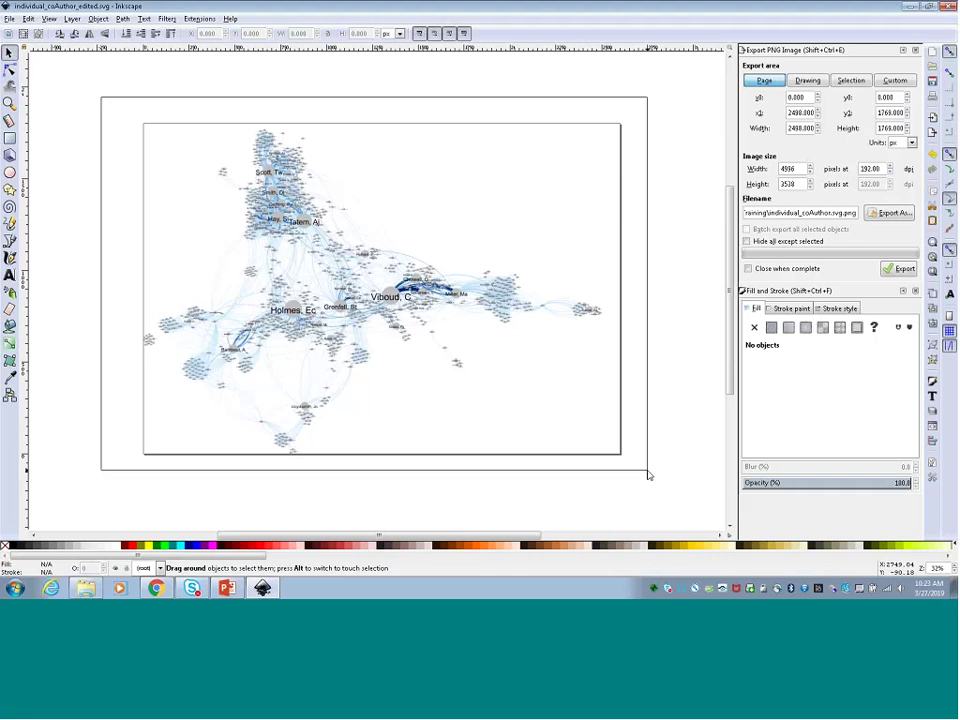
left_click_drag(648, 476, 648, 476)
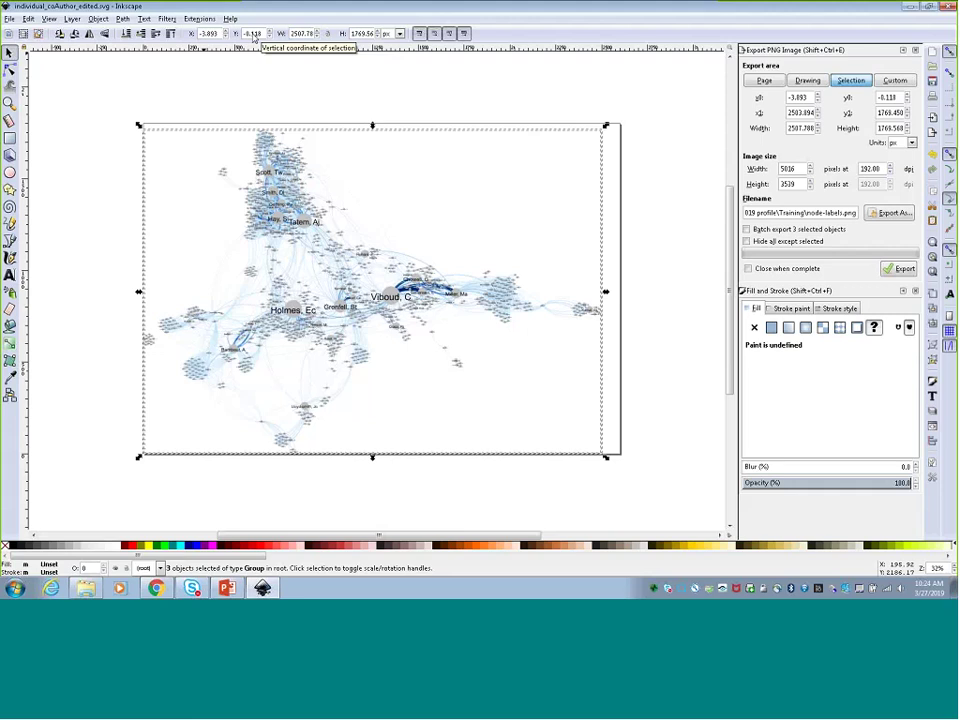
left_click(209, 34)
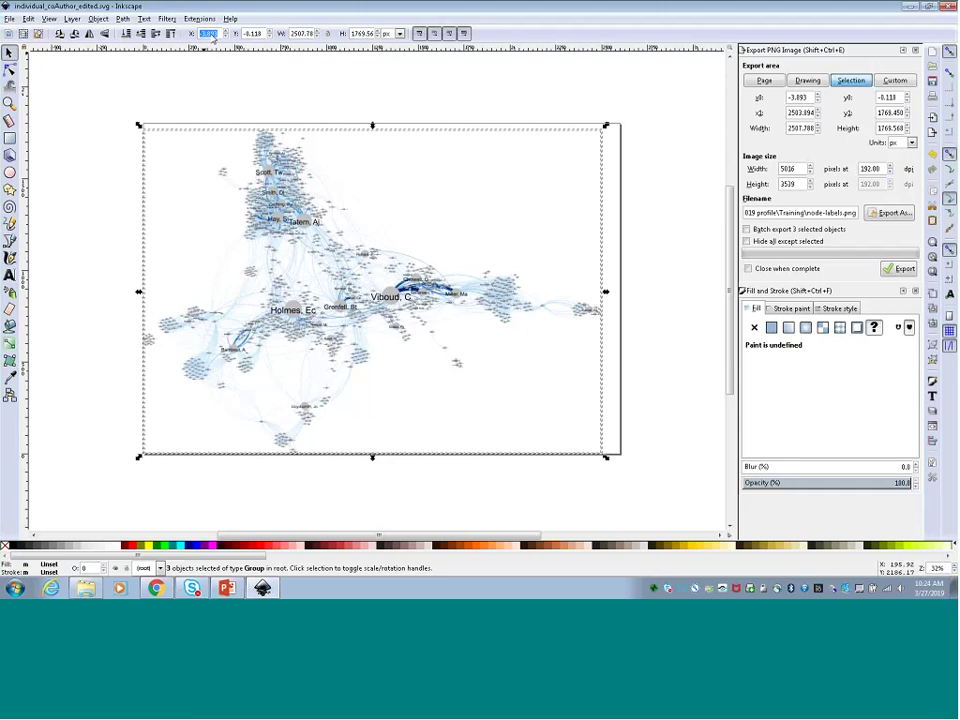
type("00")
key("Return")
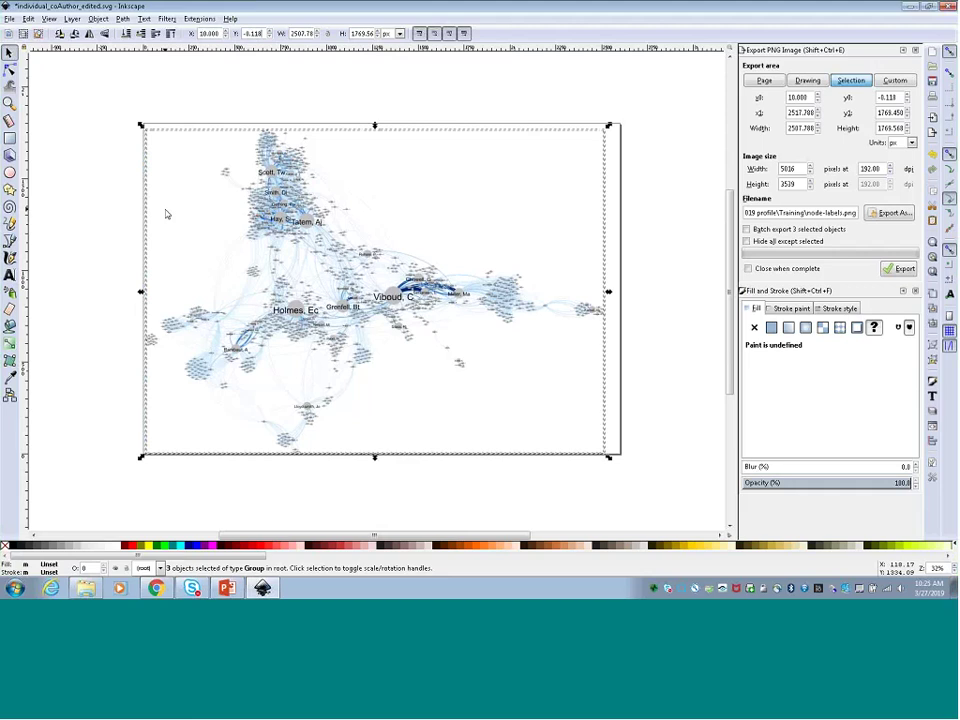
Set the network's position to X 20 px and Y 20 px, and clear the selection
double_click(219, 36)
type("20")
key("Return")
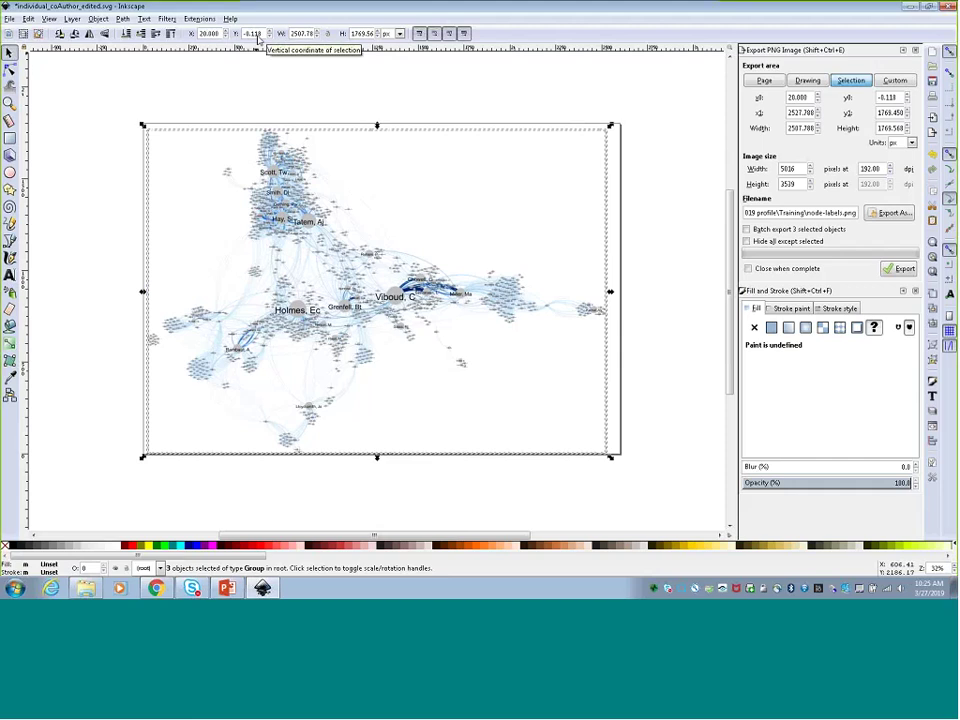
left_click(255, 33)
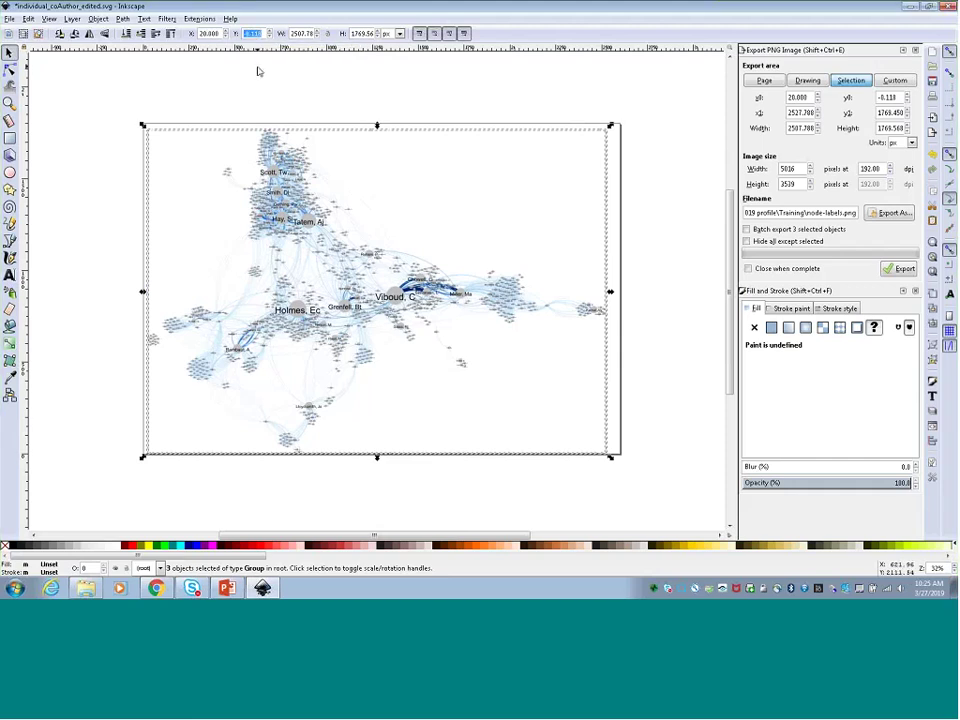
type("20")
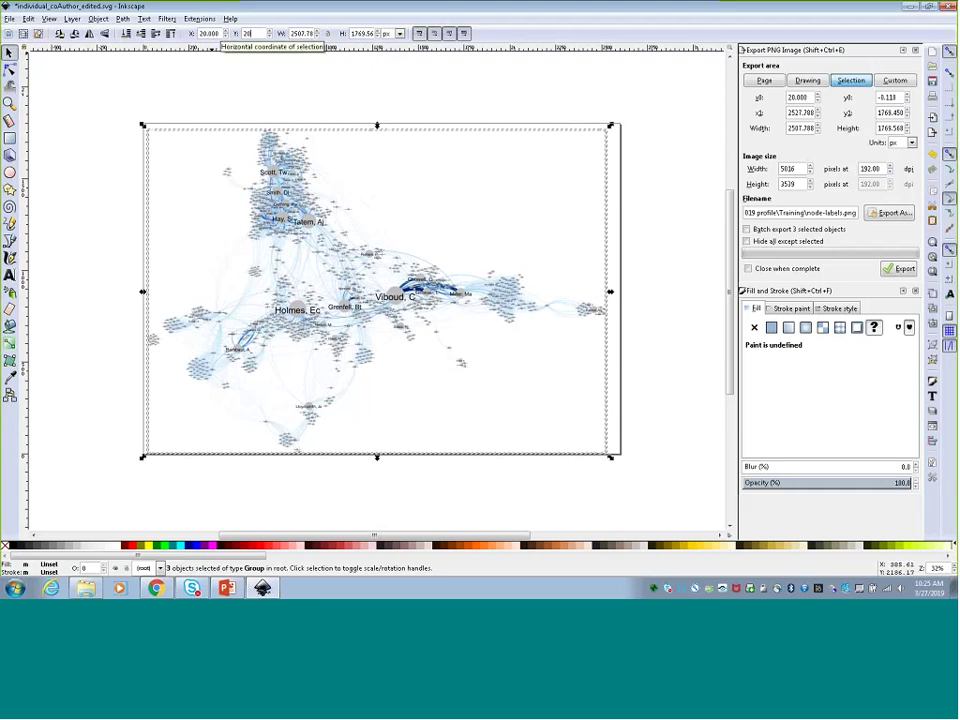
key("Return")
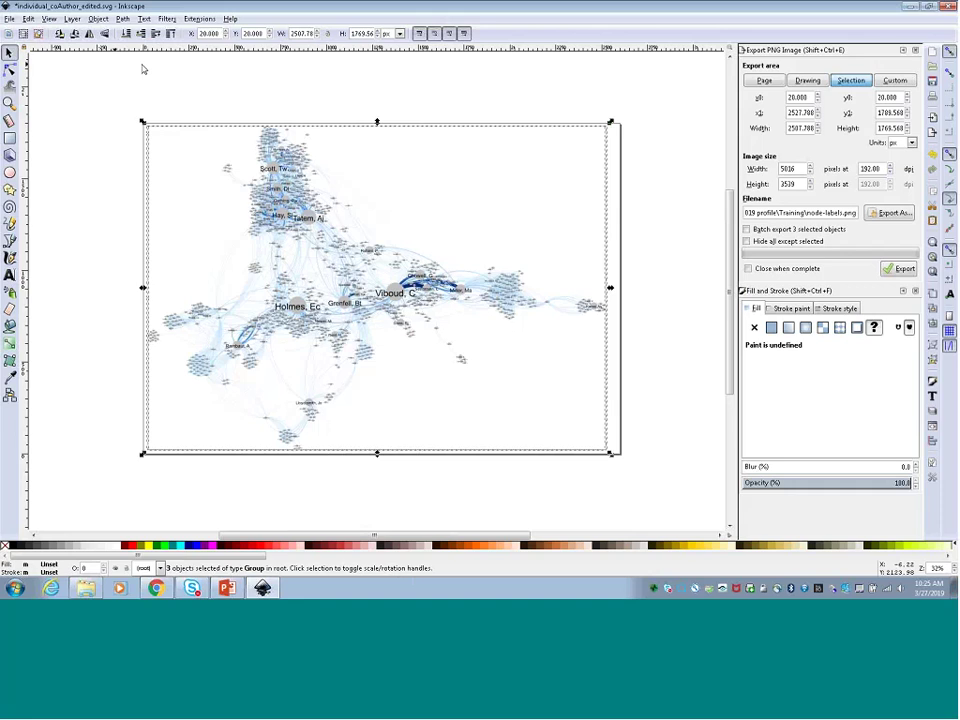
left_click(64, 187)
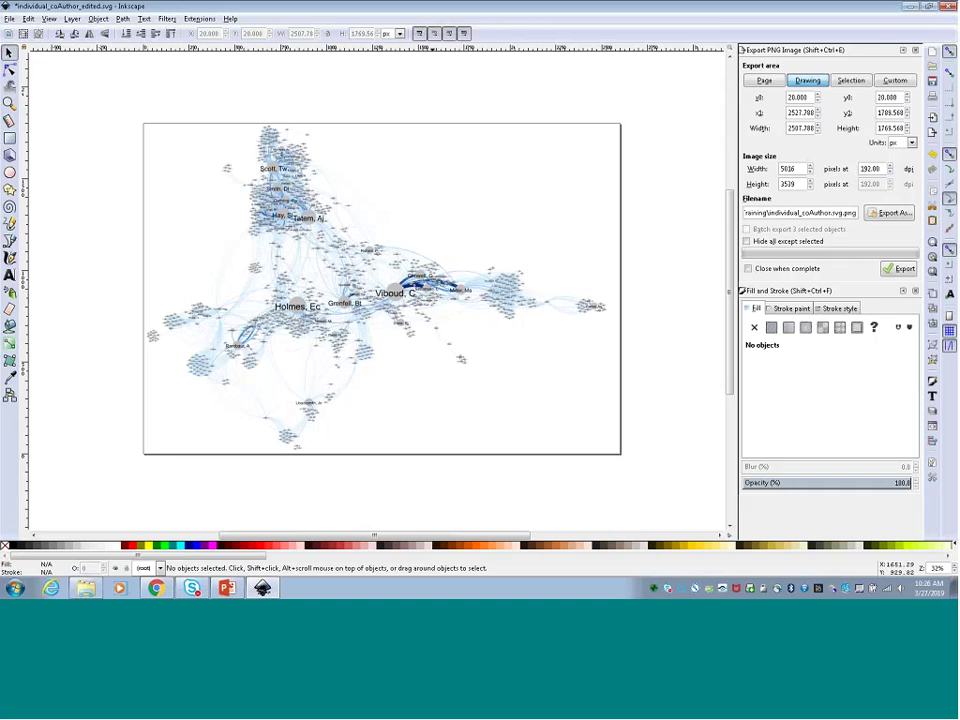
left_click(9, 103)
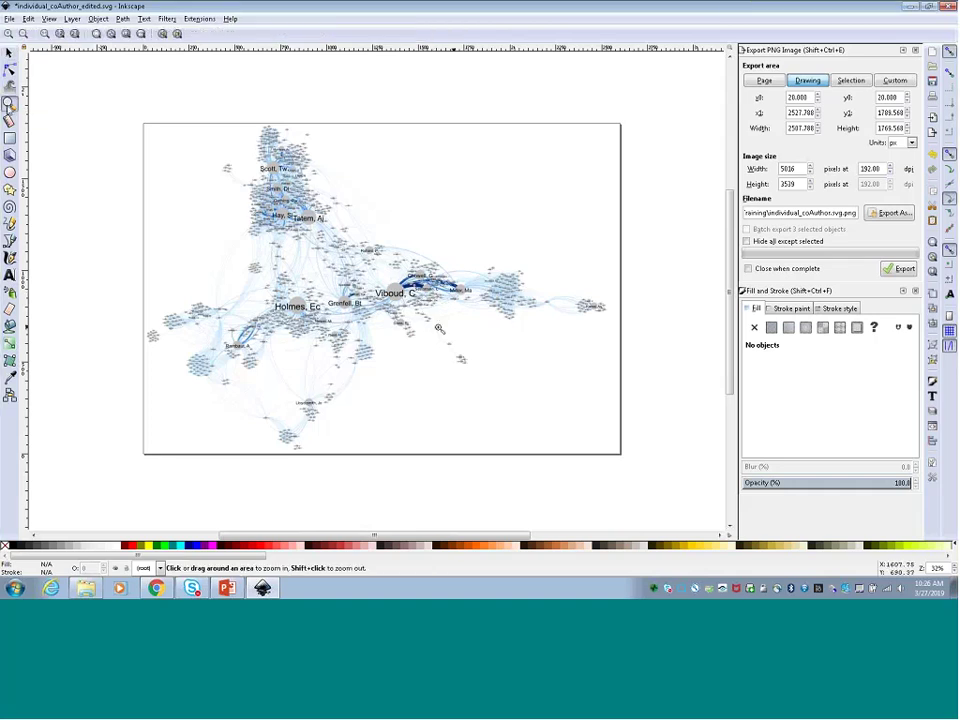
left_click(438, 328)
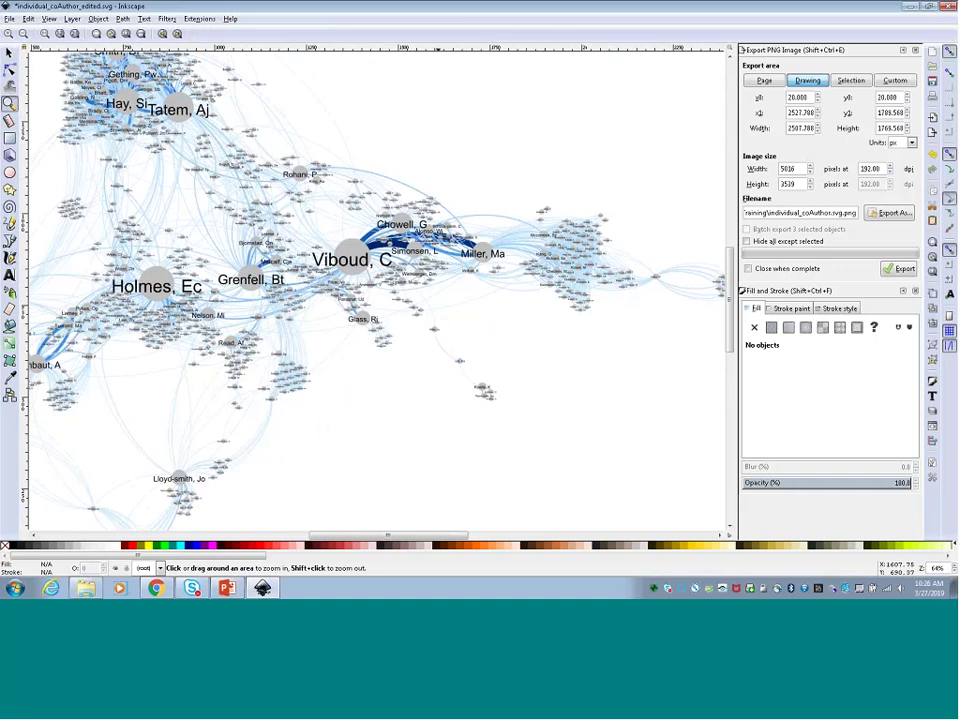
scroll(311, 228, "down", 1)
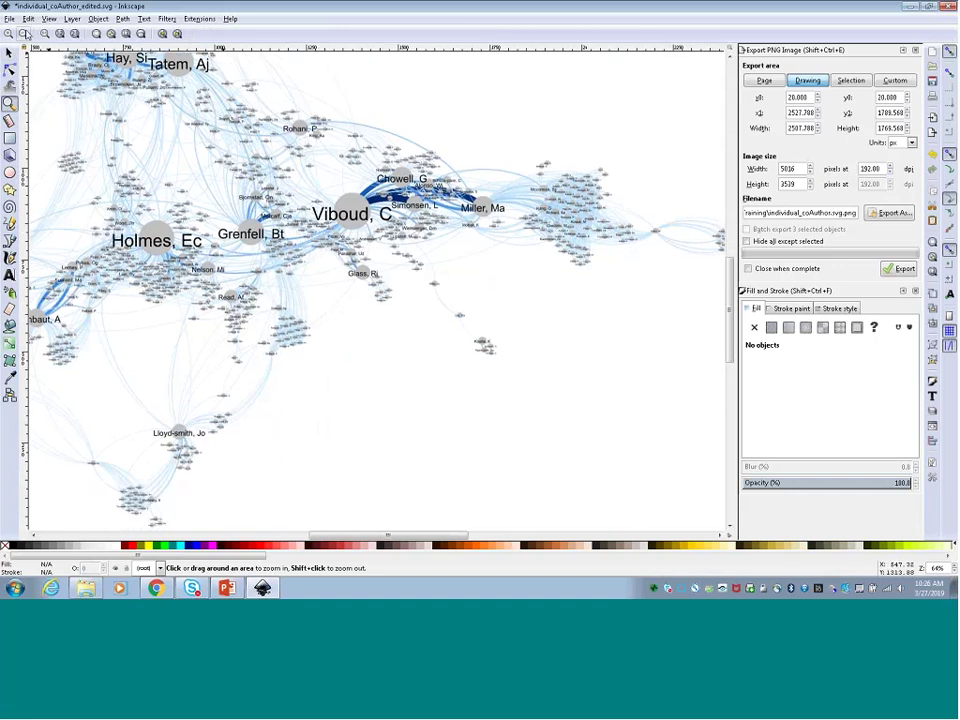
left_click(22, 33)
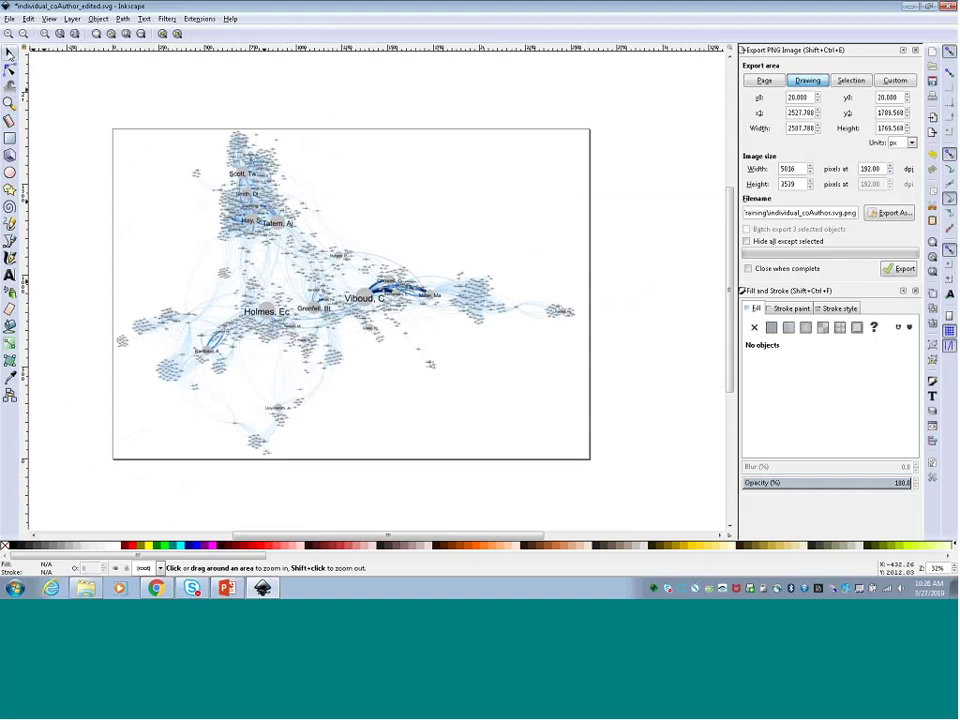
left_click(9, 52)
Switch to the Training folder in Windows Explorer and open author_nodeList.csv in Excel
left_click(86, 588)
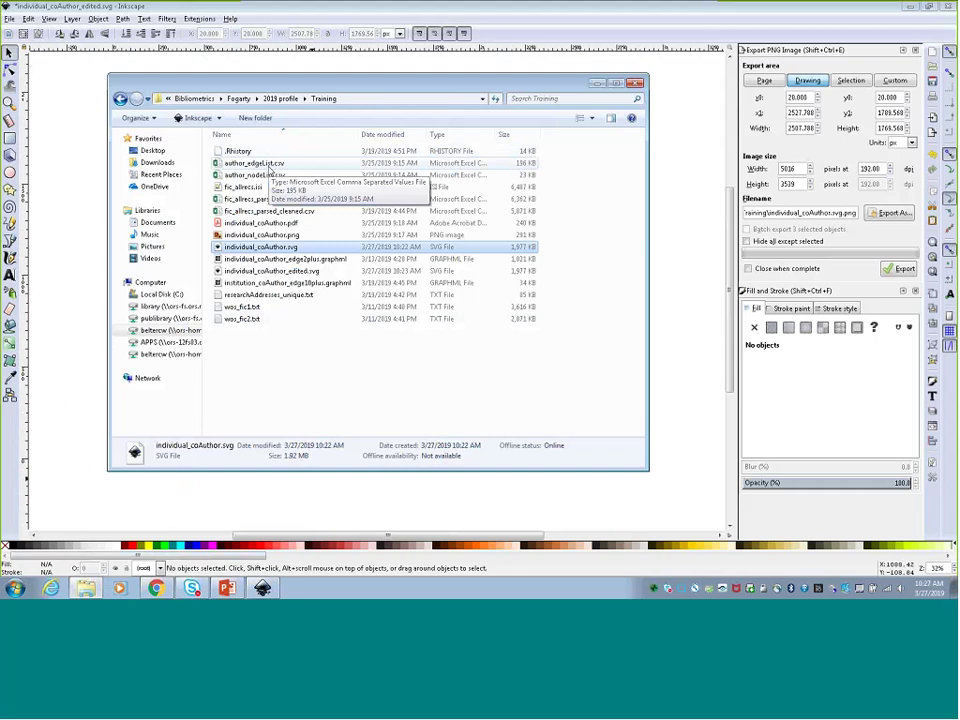
left_click(268, 168)
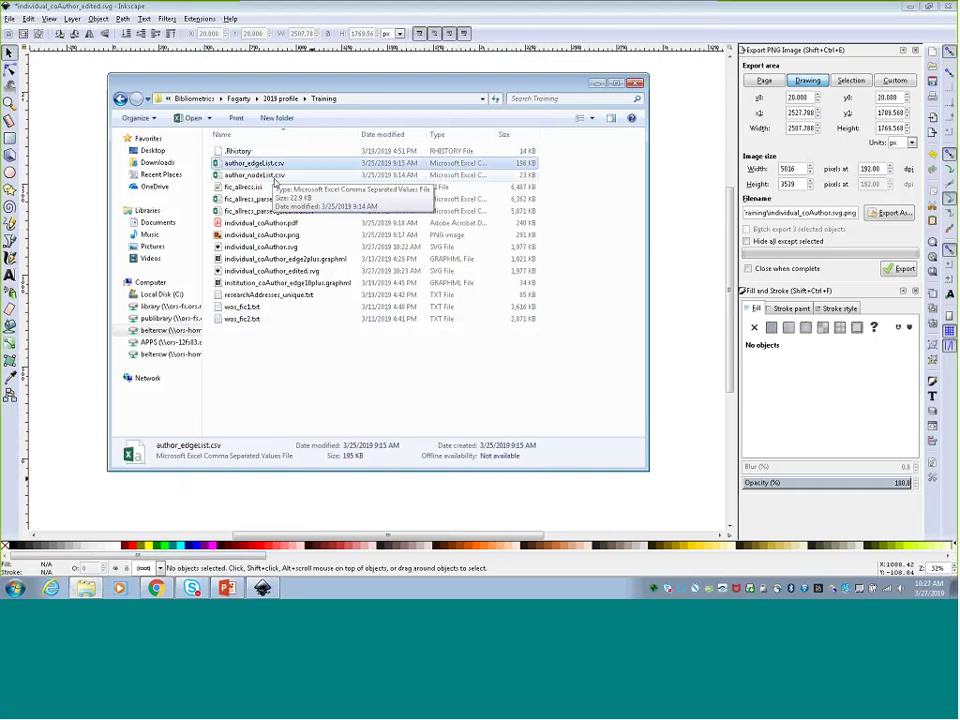
left_click(262, 175)
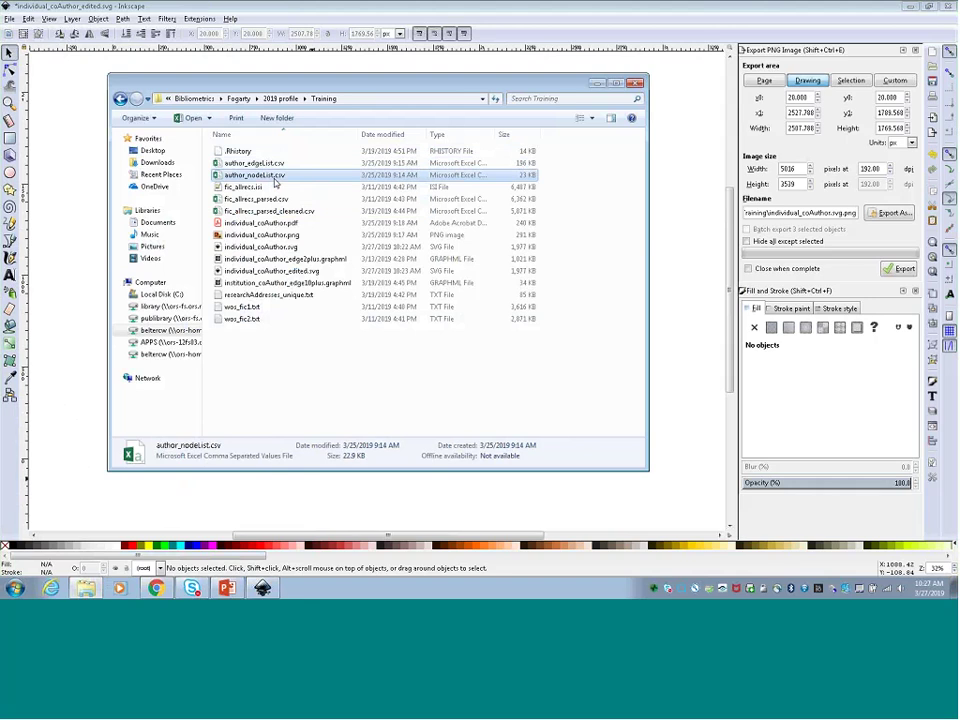
double_click(275, 178)
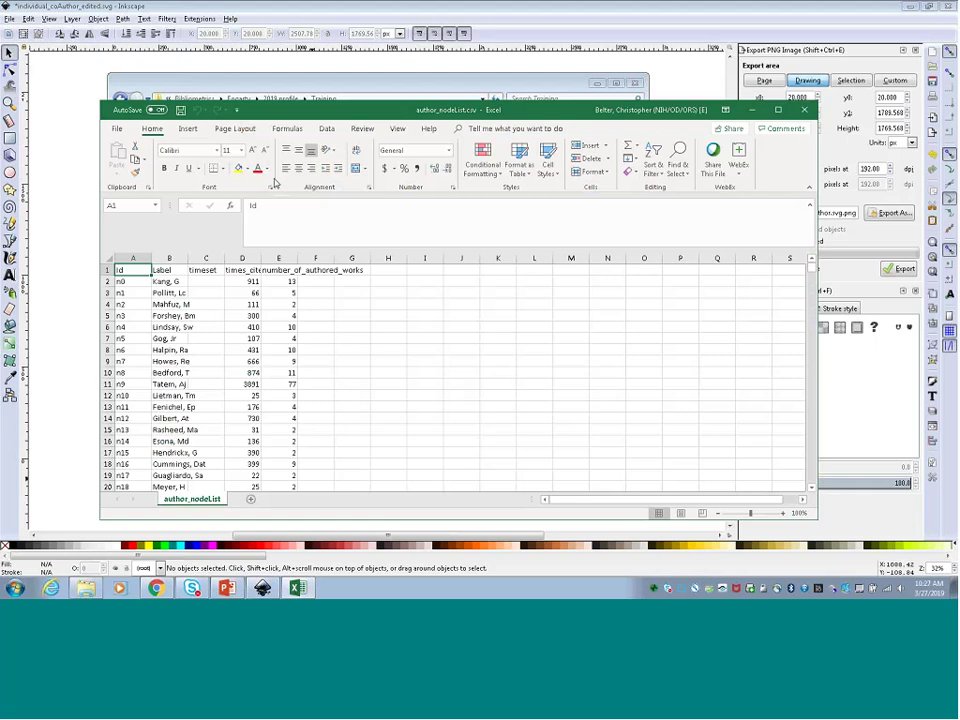
Sort the node list by number_of_authored_works from largest to smallest and check the top author's value
left_click(274, 295)
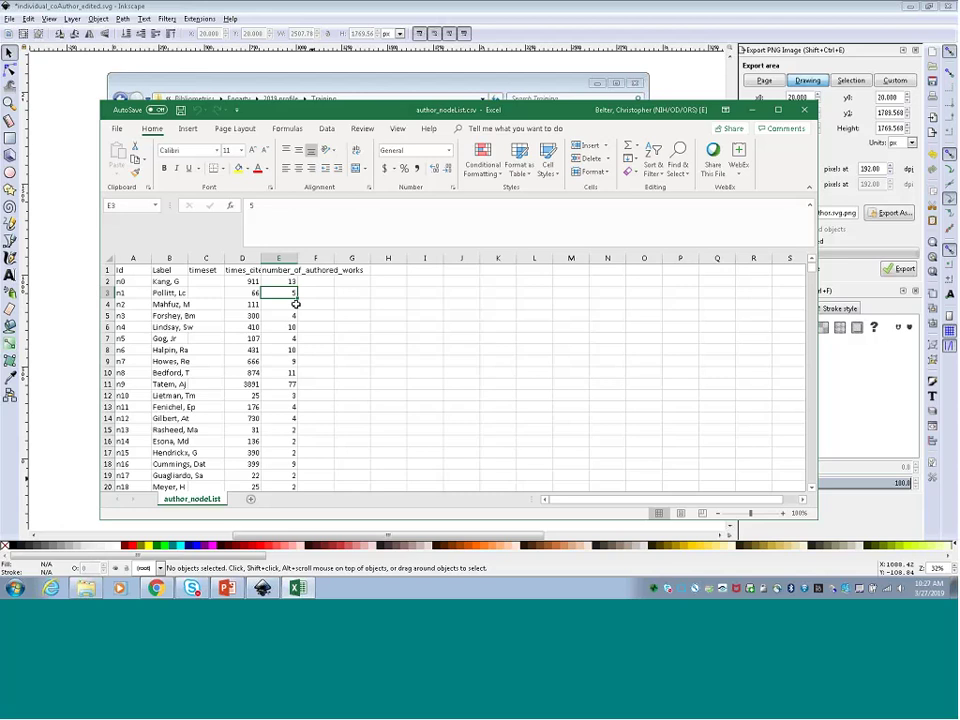
left_click(651, 158)
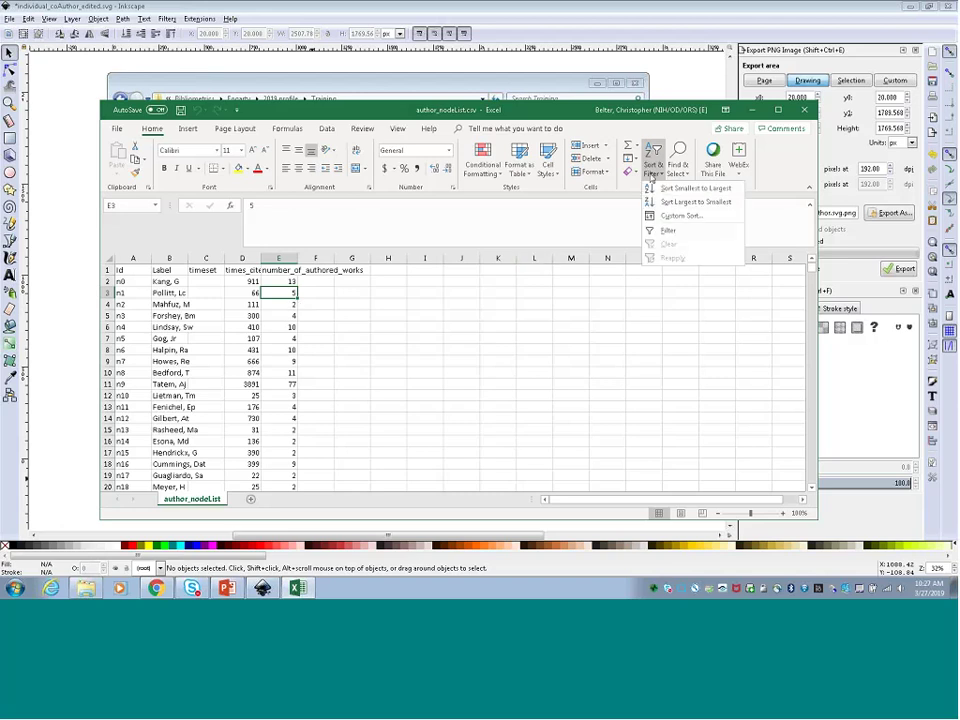
left_click(666, 204)
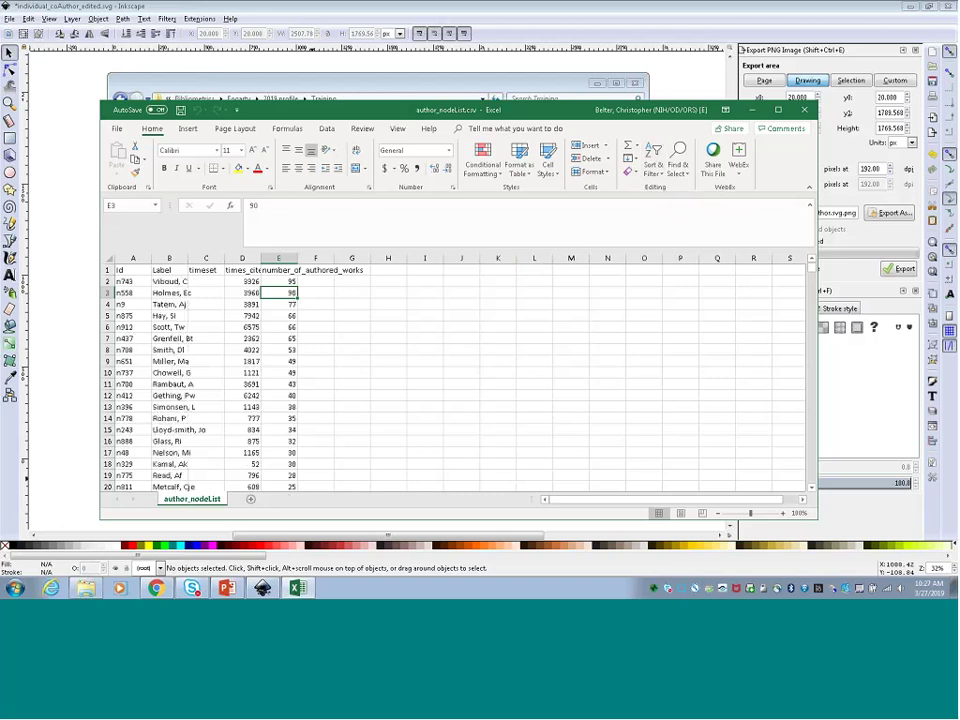
left_click(167, 282)
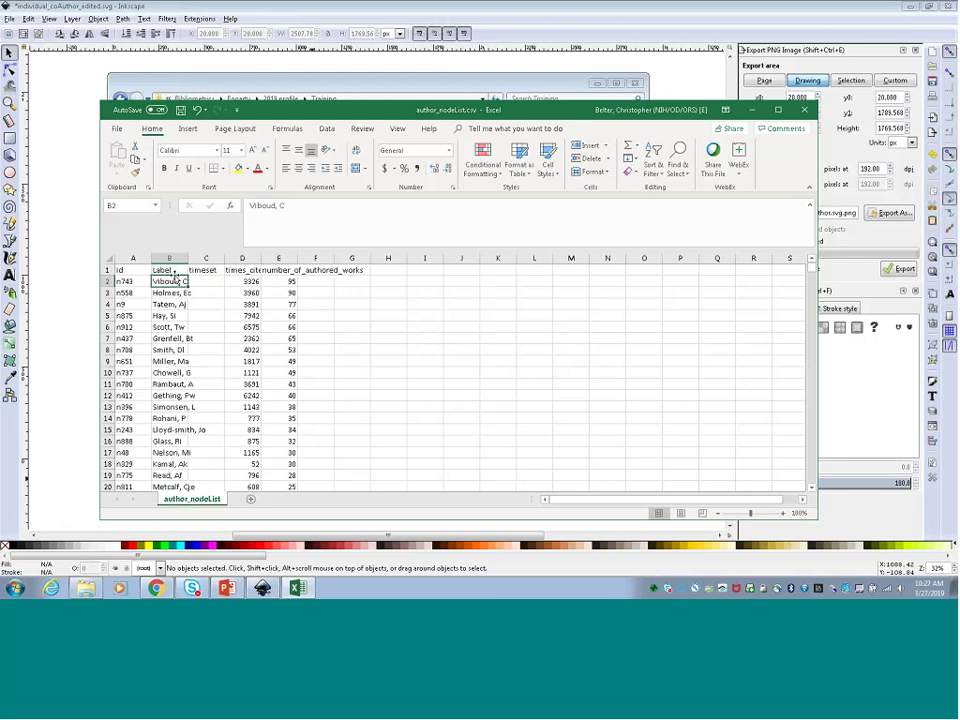
left_click(280, 281)
left_click(308, 283)
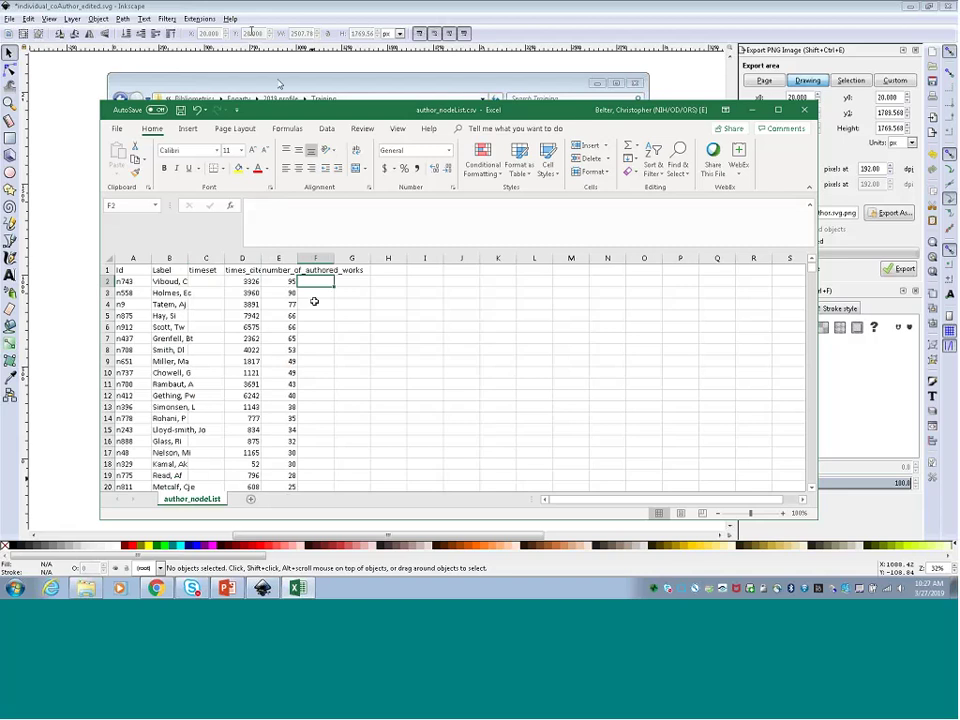
Switch back to Inkscape and show the page grid over the co-author network
key("alt+Tab")
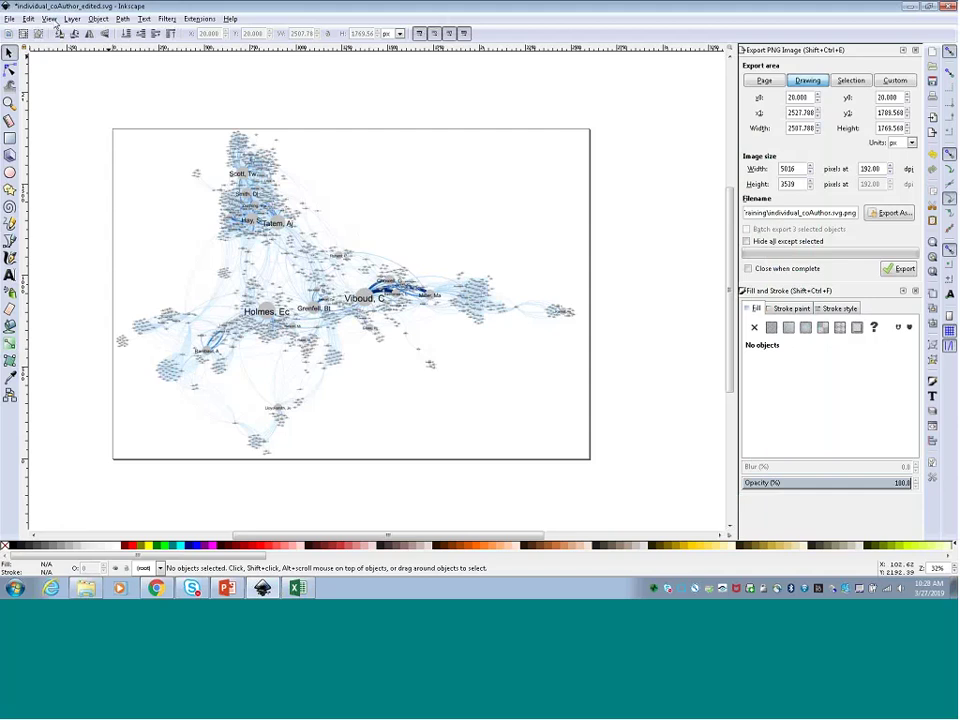
left_click(45, 19)
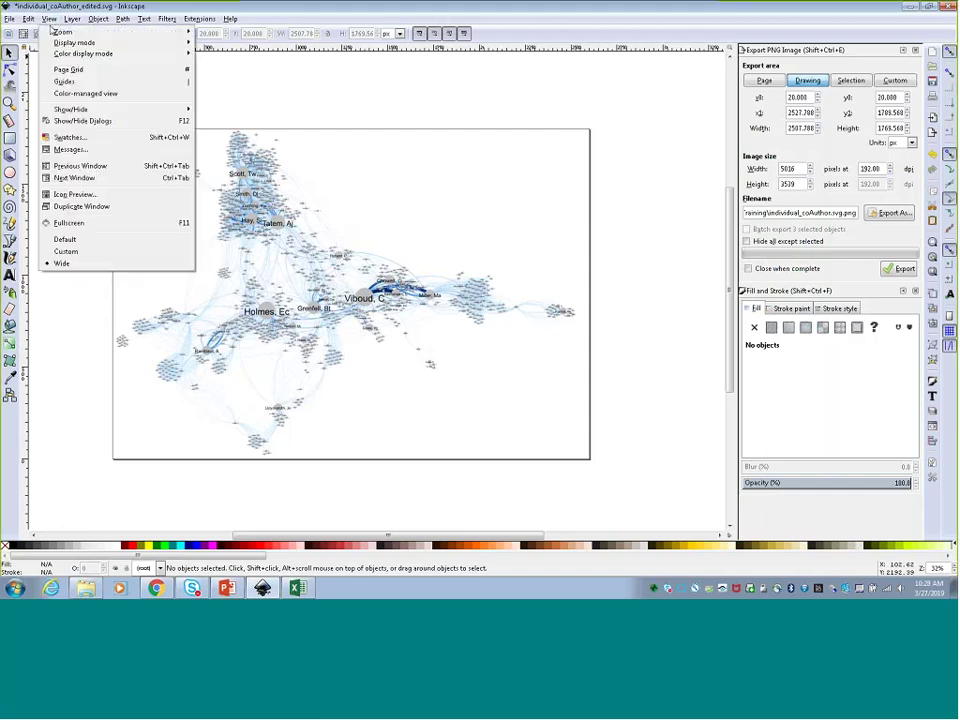
left_click(94, 72)
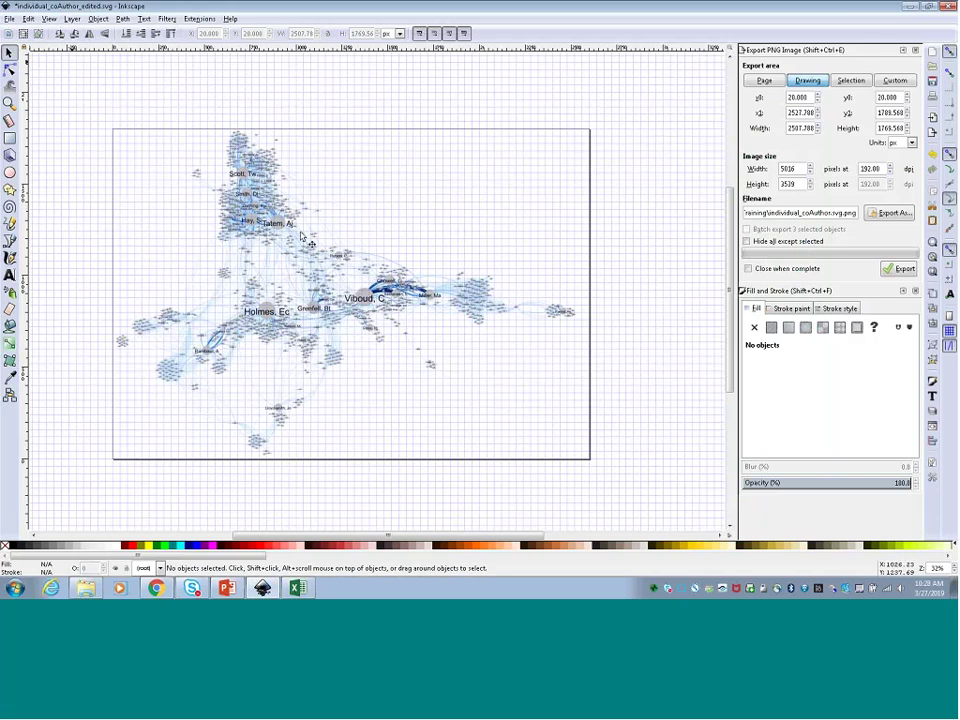
Draw a dark red ellipse about 100 px wide and 80 px high in the empty upper area beside the network
left_click(9, 103)
left_click(8, 33)
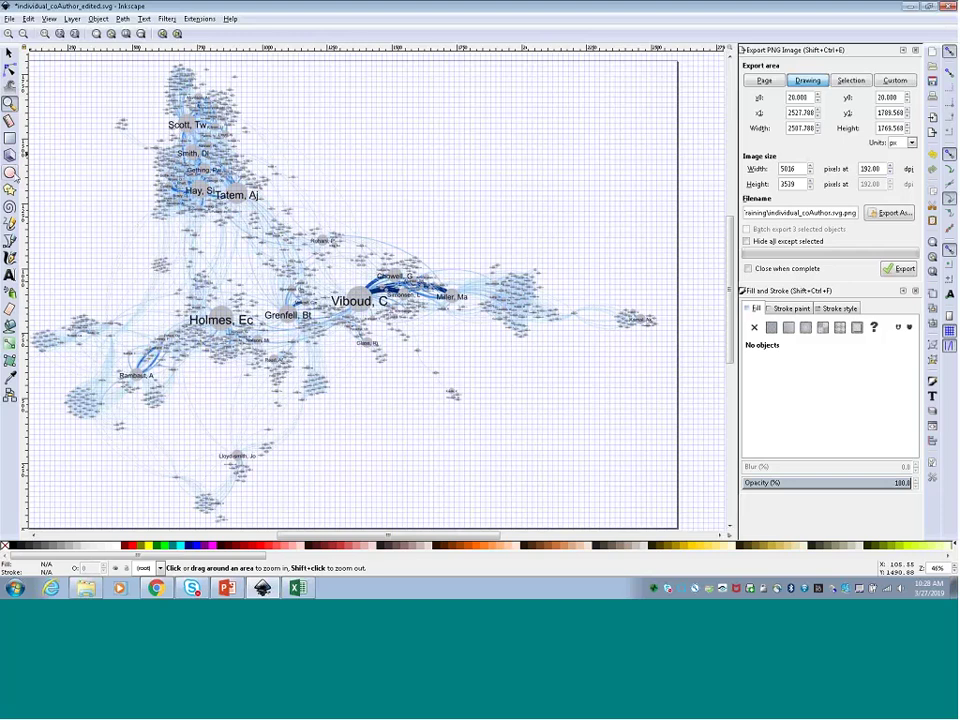
left_click(10, 172)
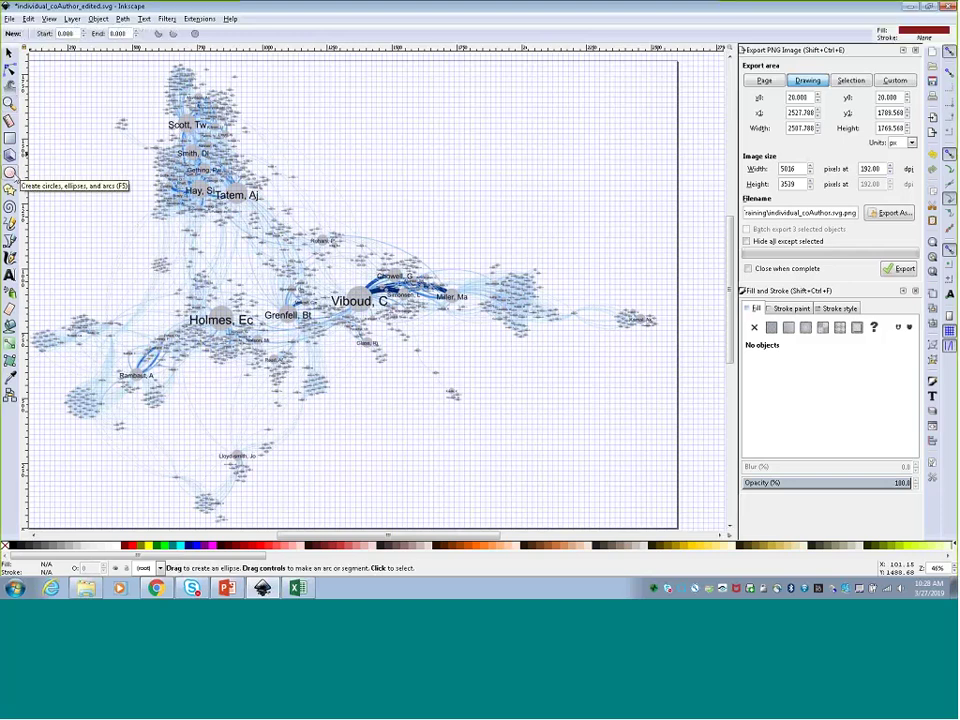
left_click_drag(424, 143, 438, 152)
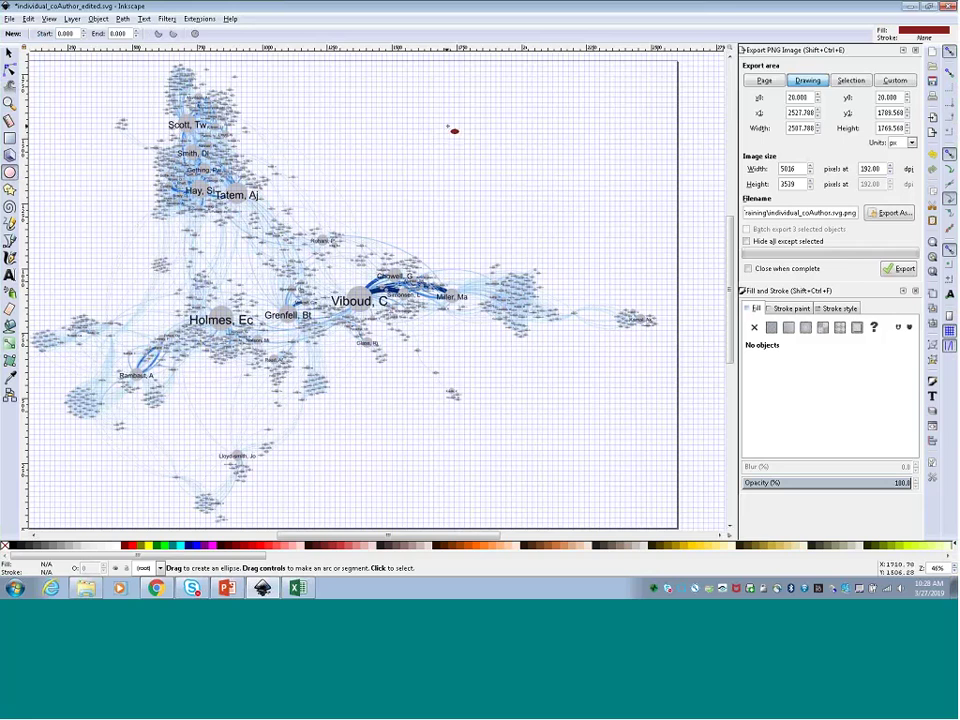
left_click_drag(449, 128, 475, 148)
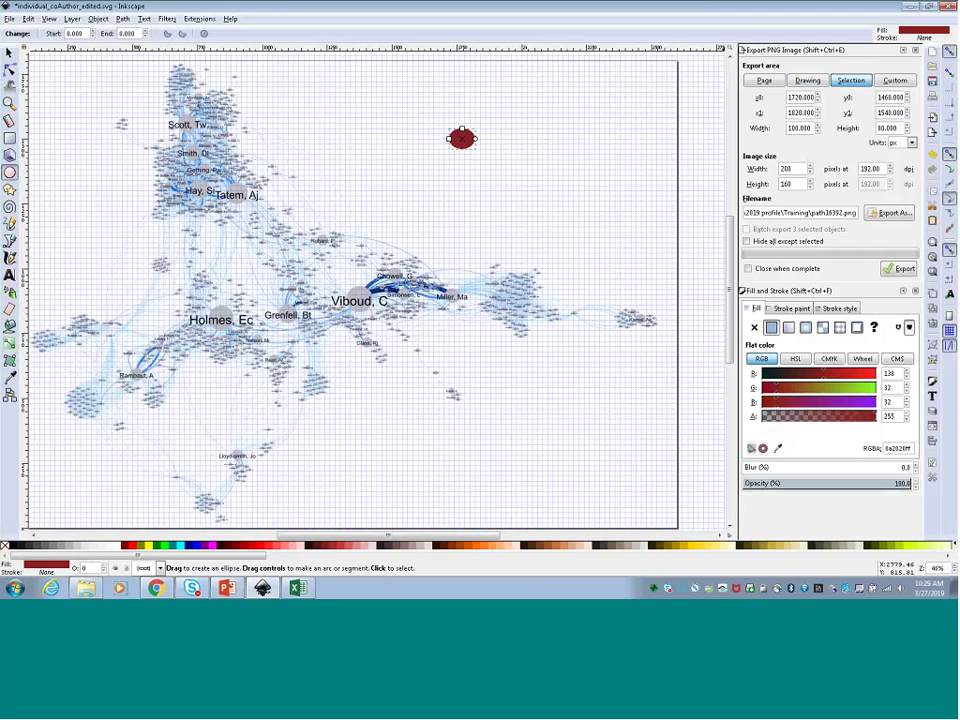
Give the selected ellipse a flat light grey stroke with RGB values 192, 192, 192
left_click(95, 20)
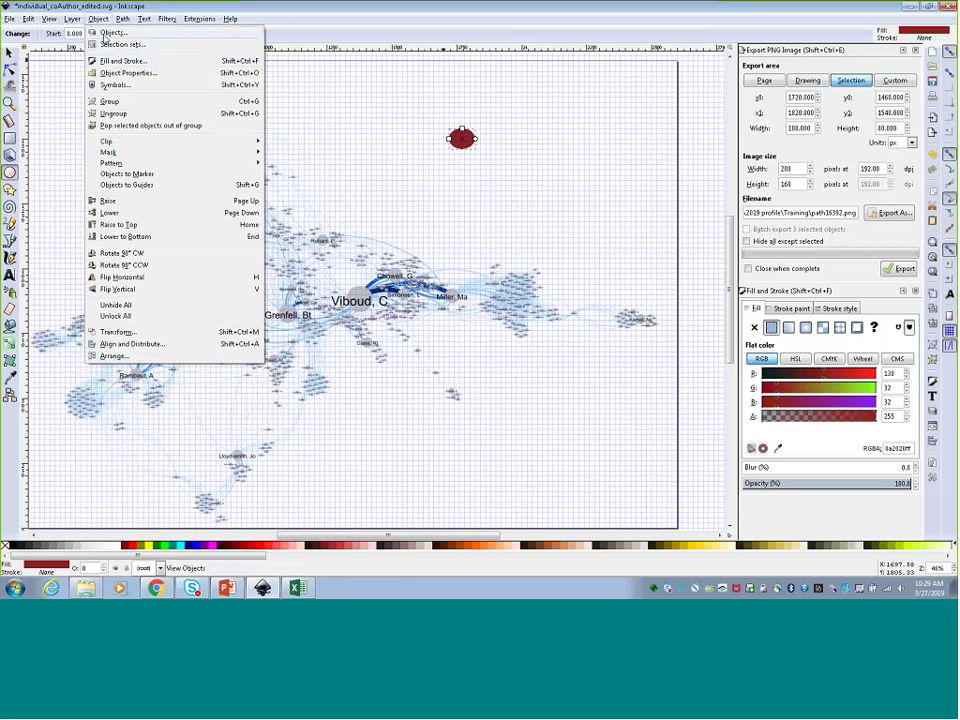
left_click(133, 28)
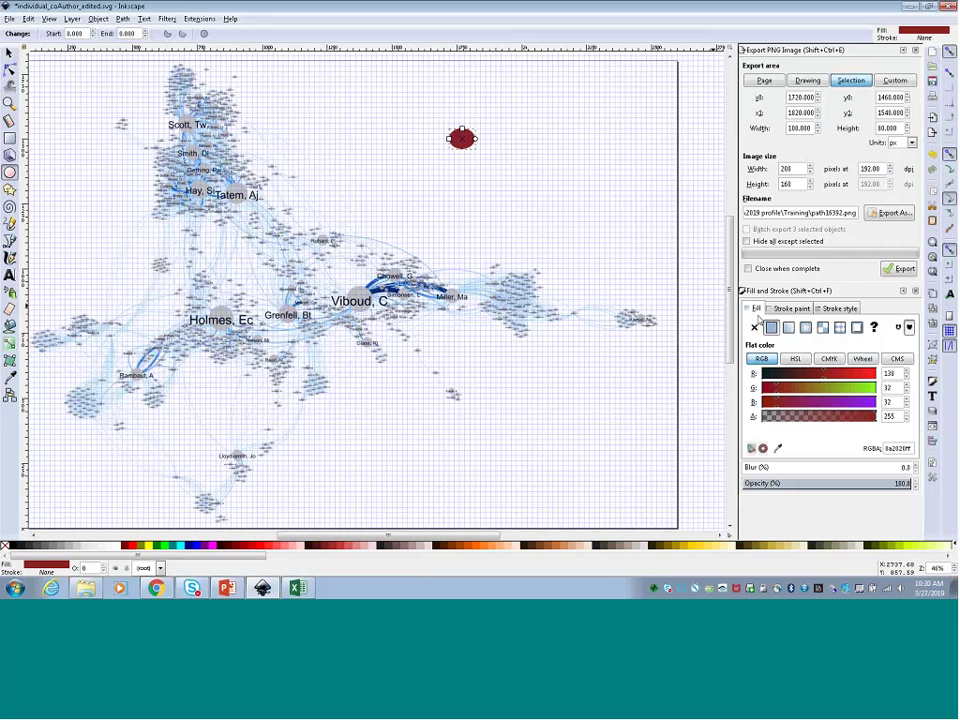
left_click(831, 312)
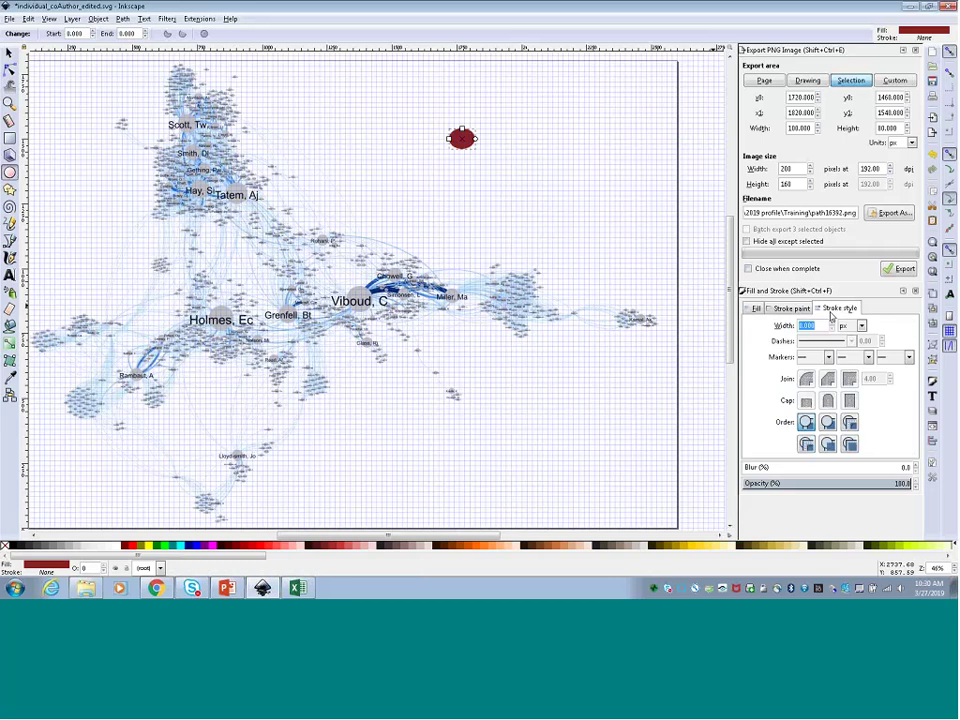
left_click(793, 309)
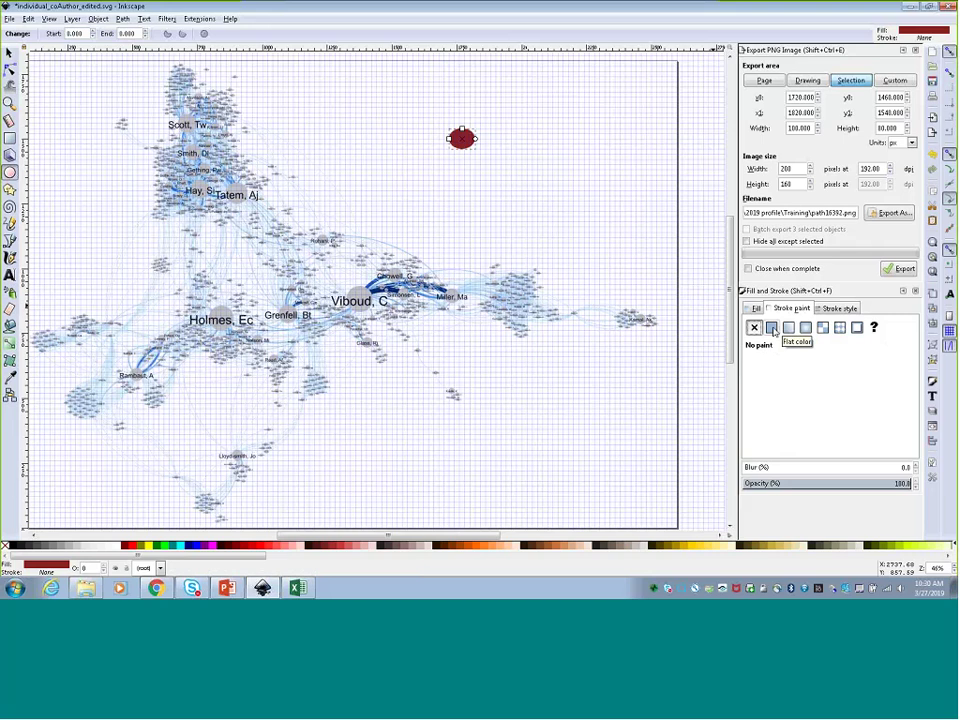
left_click(772, 328)
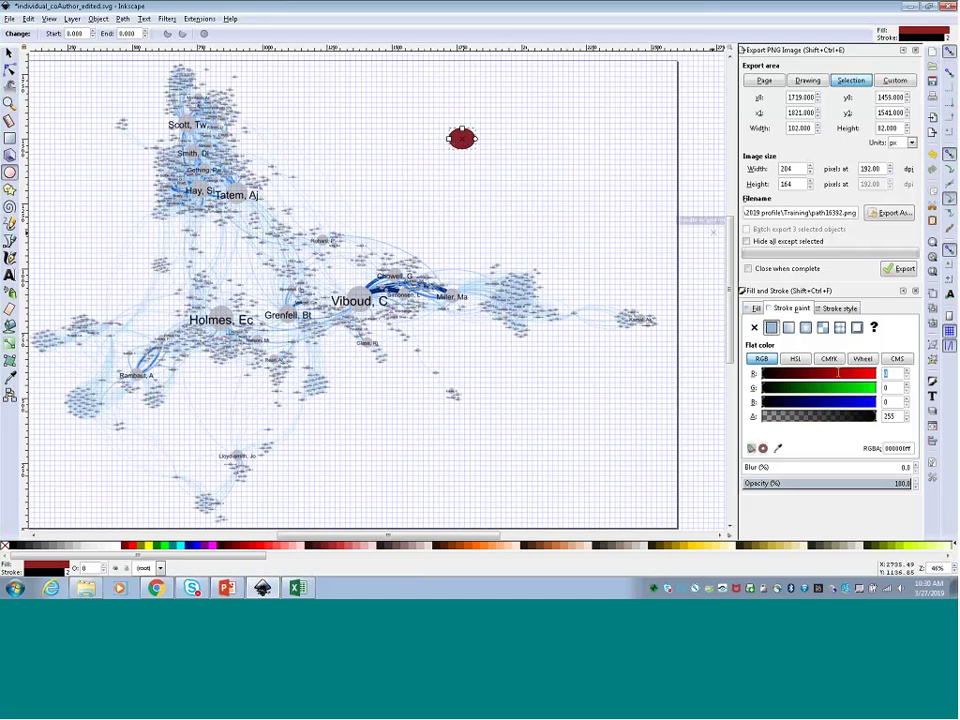
type("92")
key("Tab")
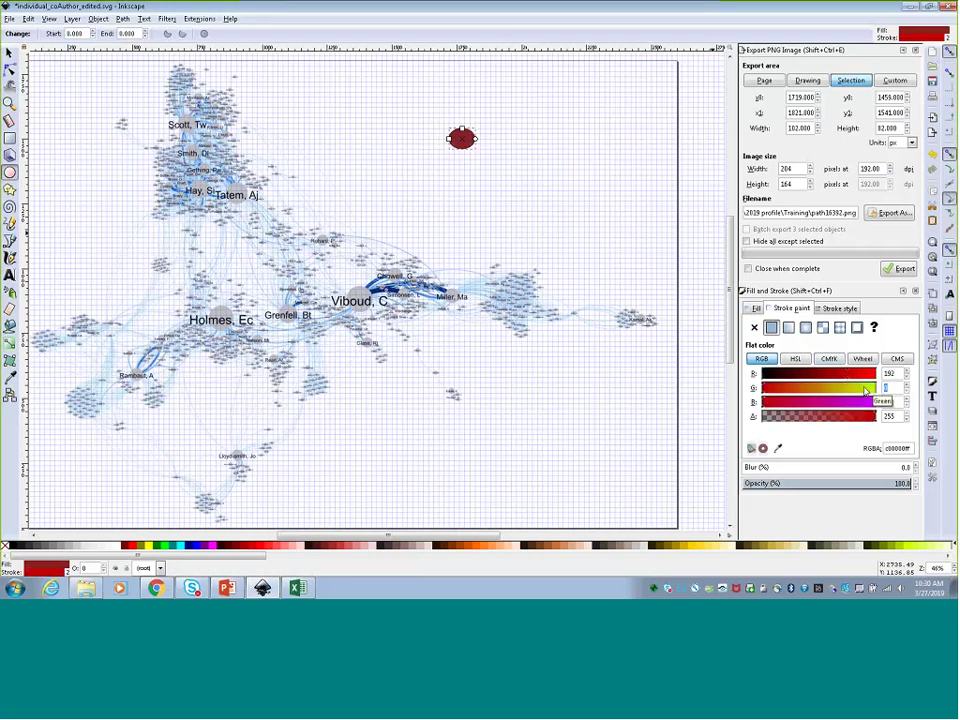
type("19")
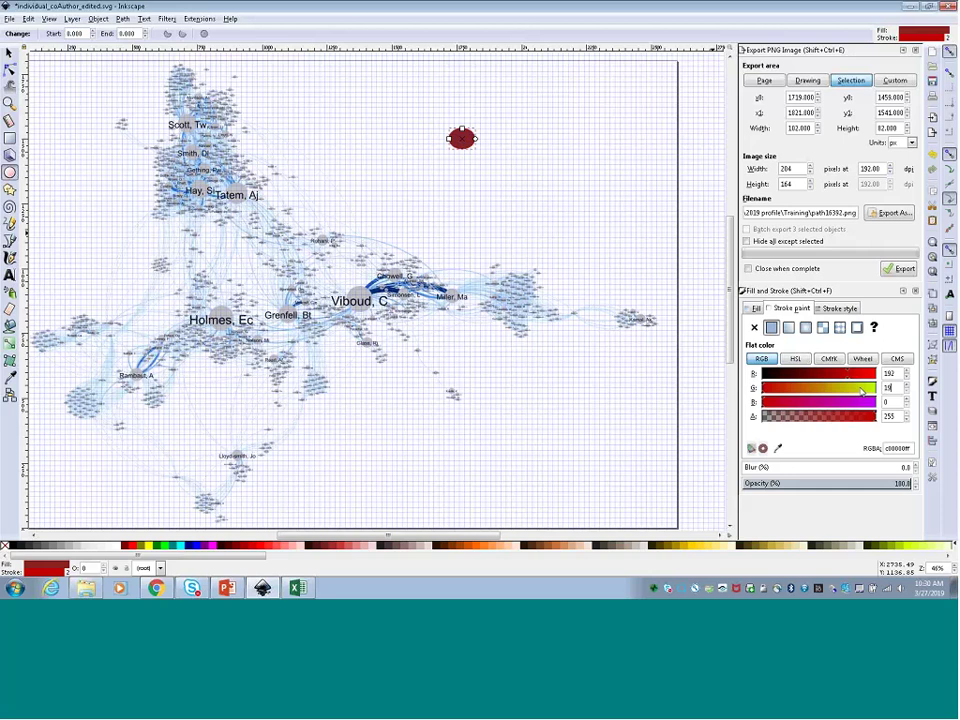
type("2")
double_click(897, 401)
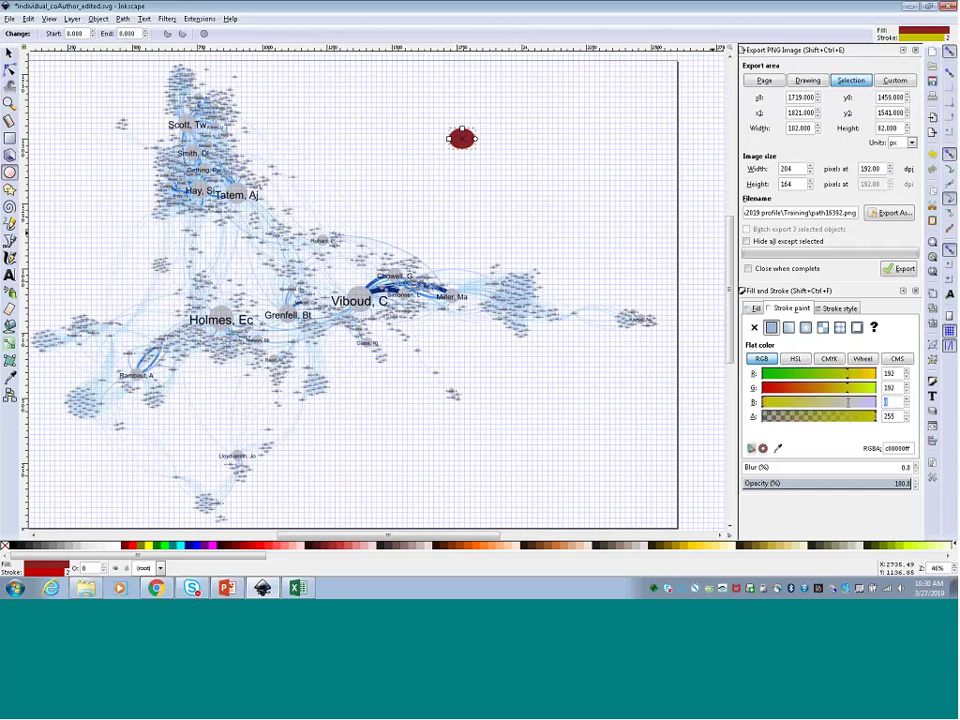
type("192")
key("Return")
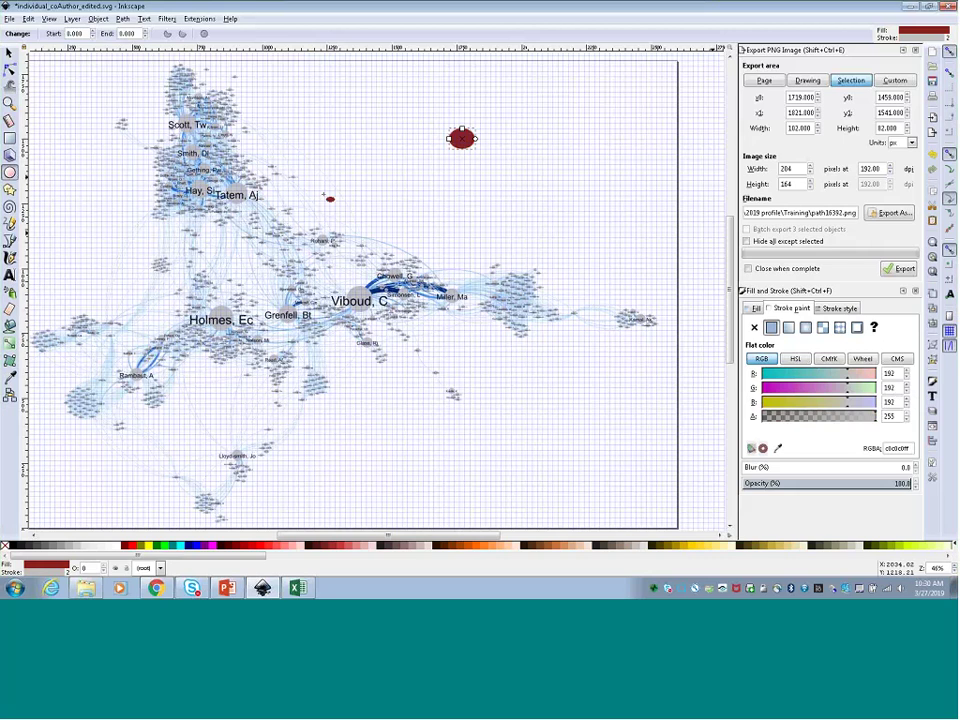
Set the ellipse's stroke width to 3 px
left_click_drag(372, 300, 361, 304)
left_click(838, 309)
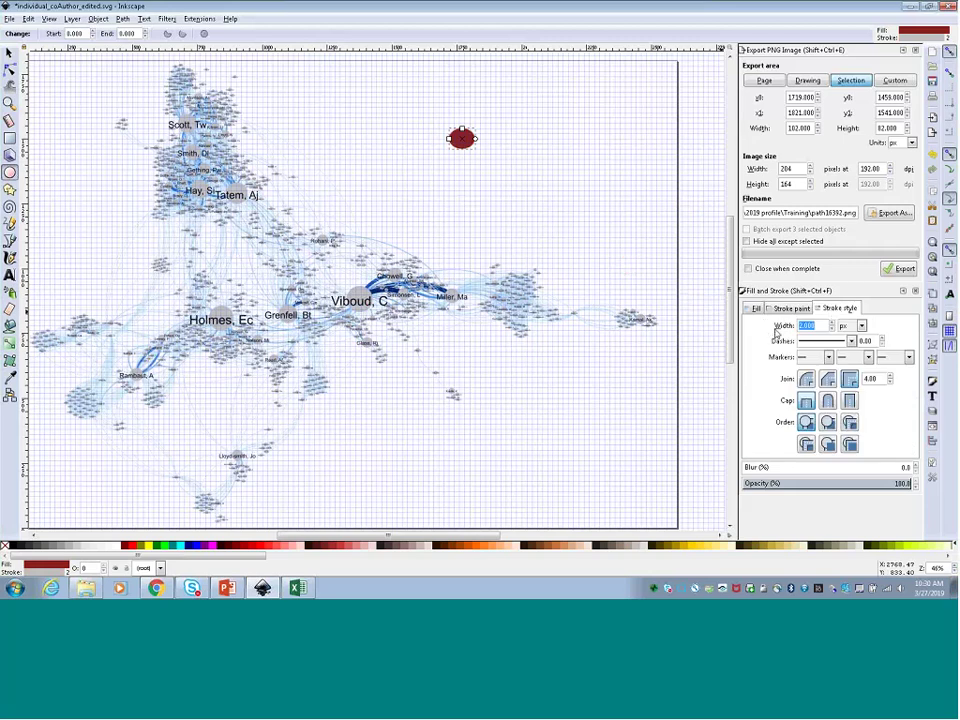
type("3")
key("Return")
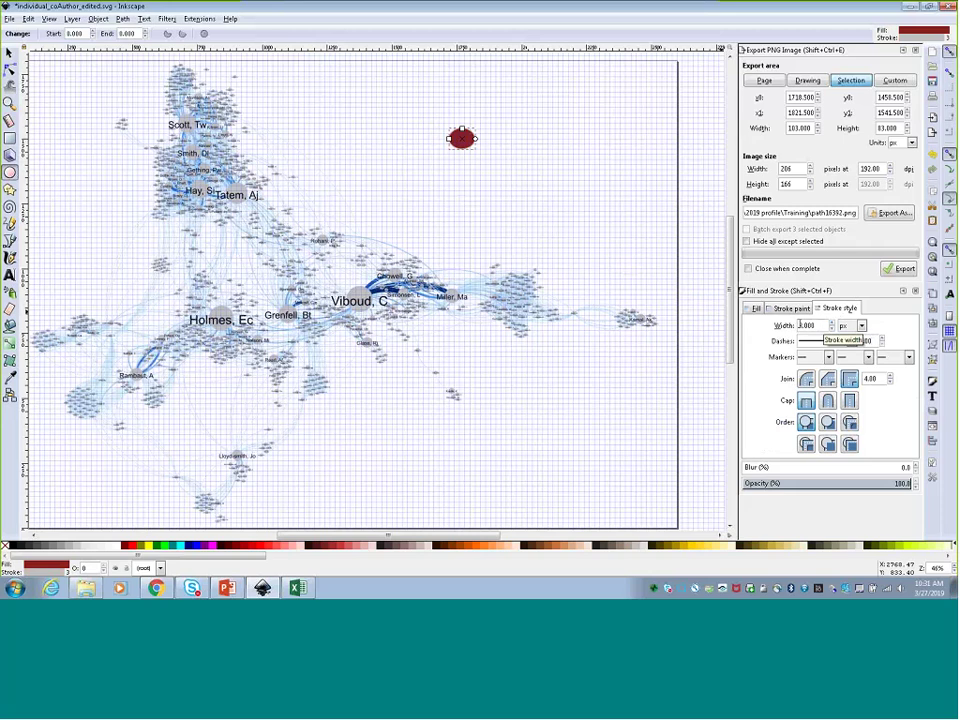
Change the ellipse's fill to white with RGB values 255, 255, 255
left_click(756, 309)
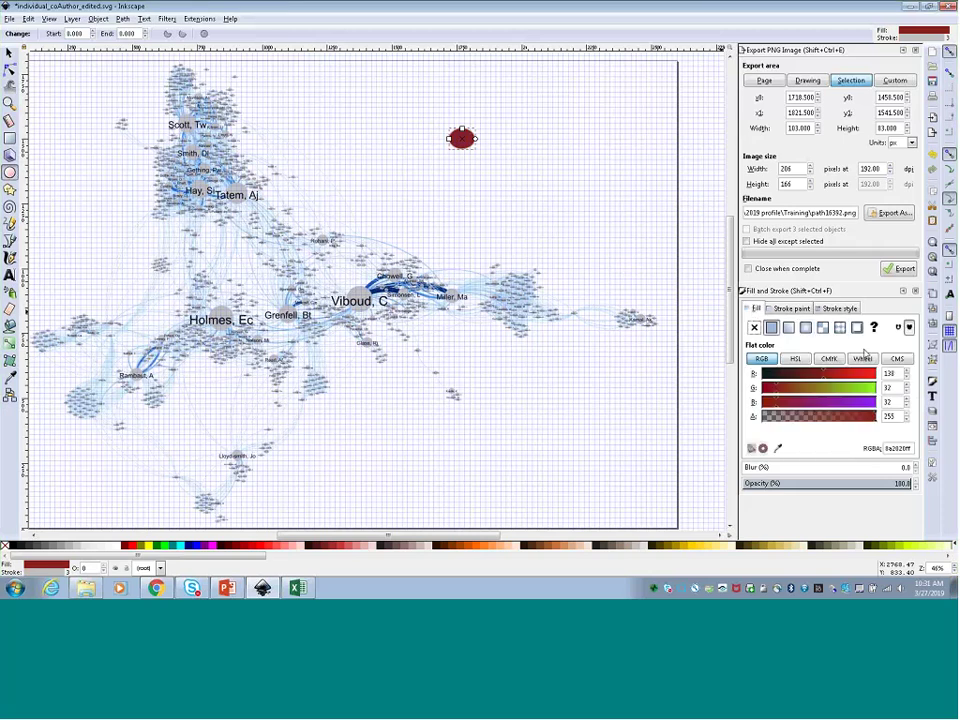
type("255")
key("Tab")
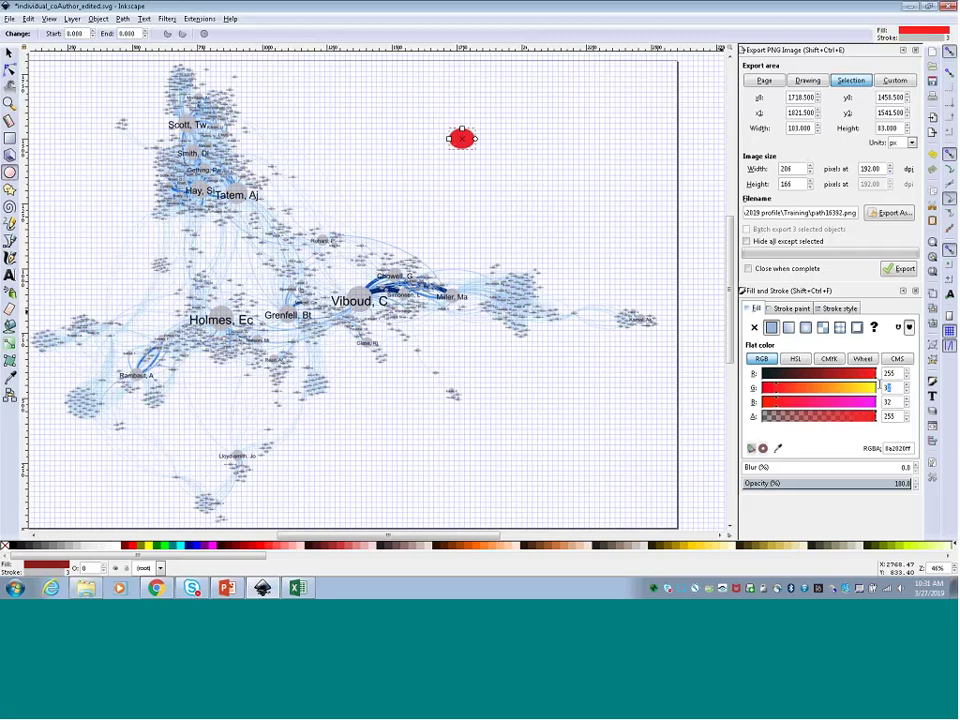
type("255")
key("Tab")
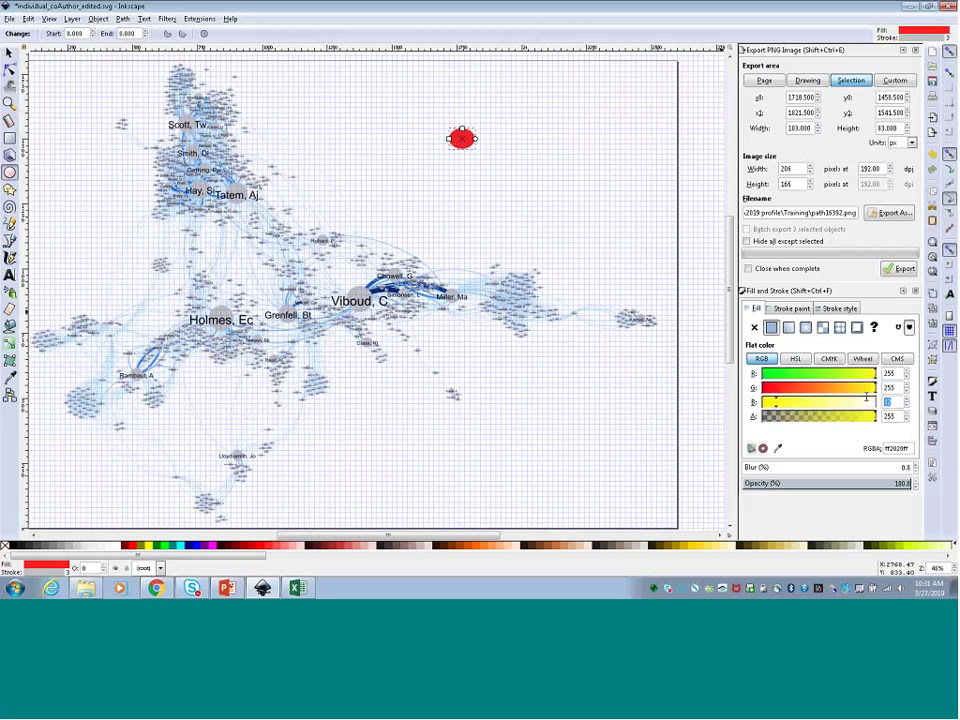
type("255")
key("Tab")
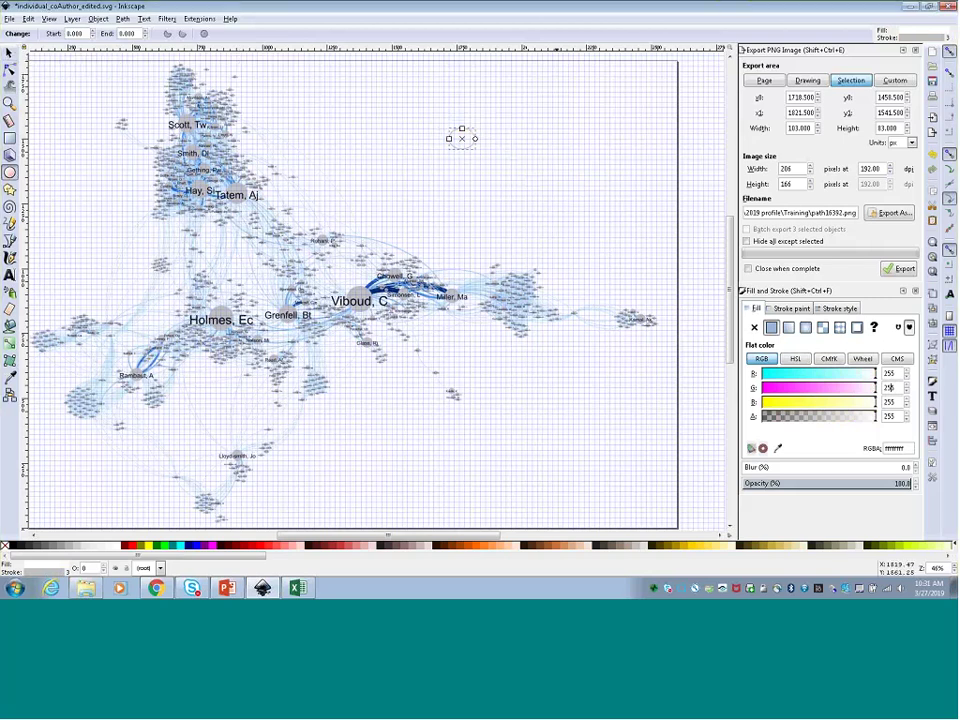
Delete the white, grey-outlined ellipse from the empty area beside the network
left_click(9, 52)
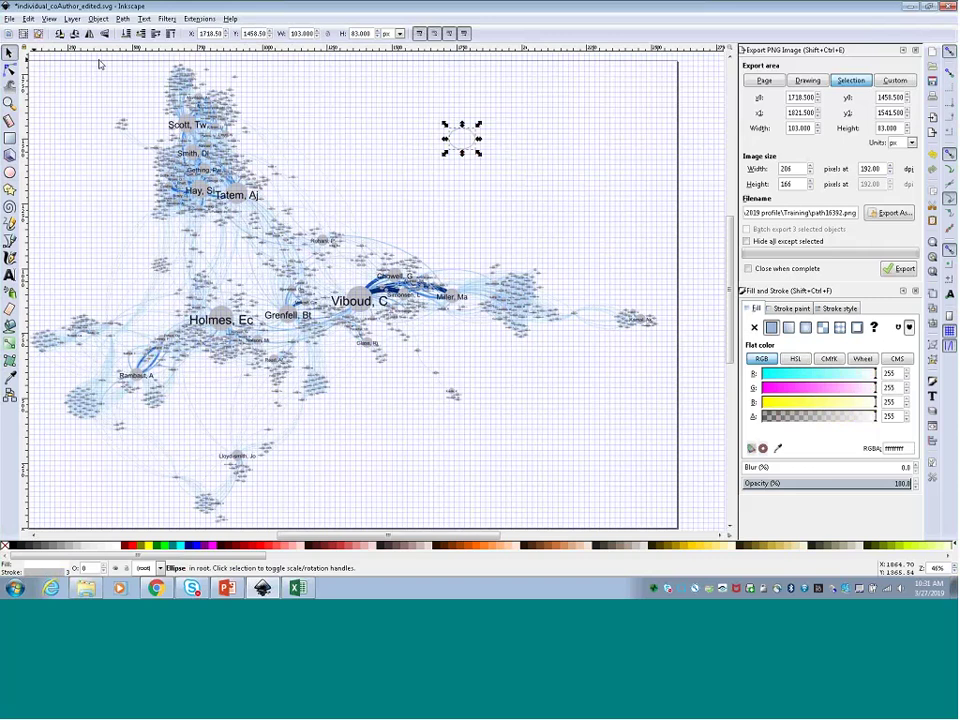
key("Escape")
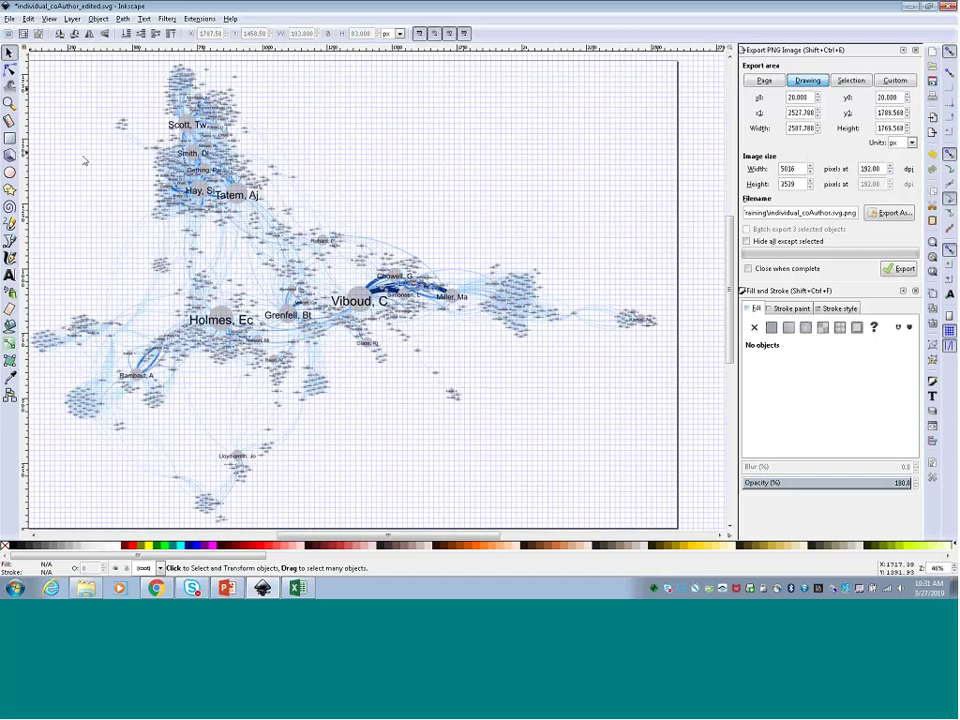
Draw a perfect circle about 123 px in diameter in the empty upper area beside the network
key("e")
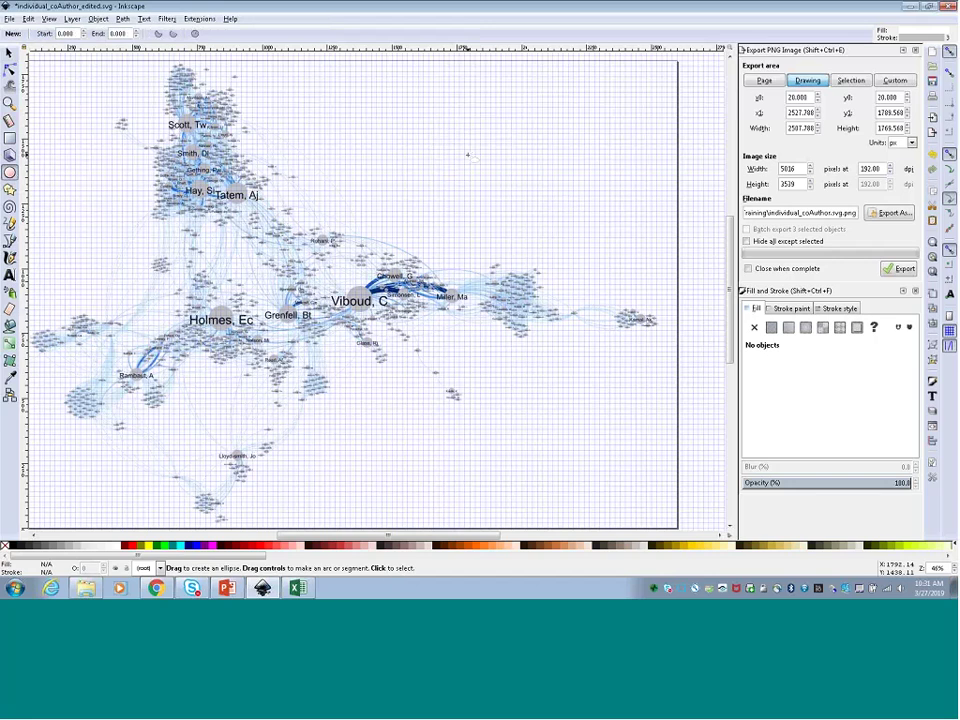
key("ctrl")
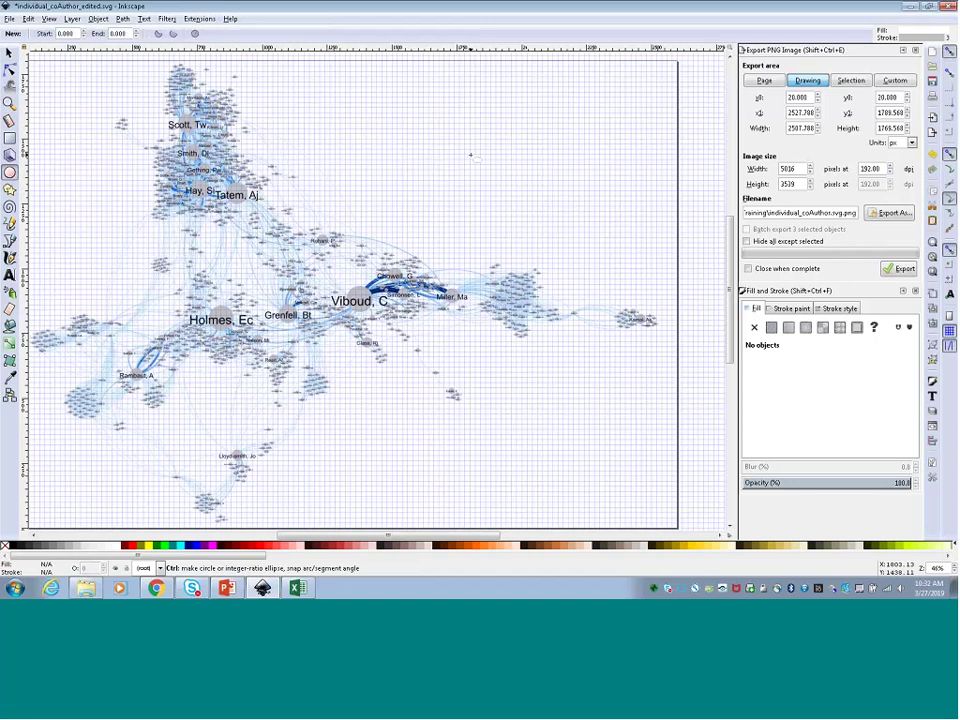
left_click_drag(469, 153, 501, 185)
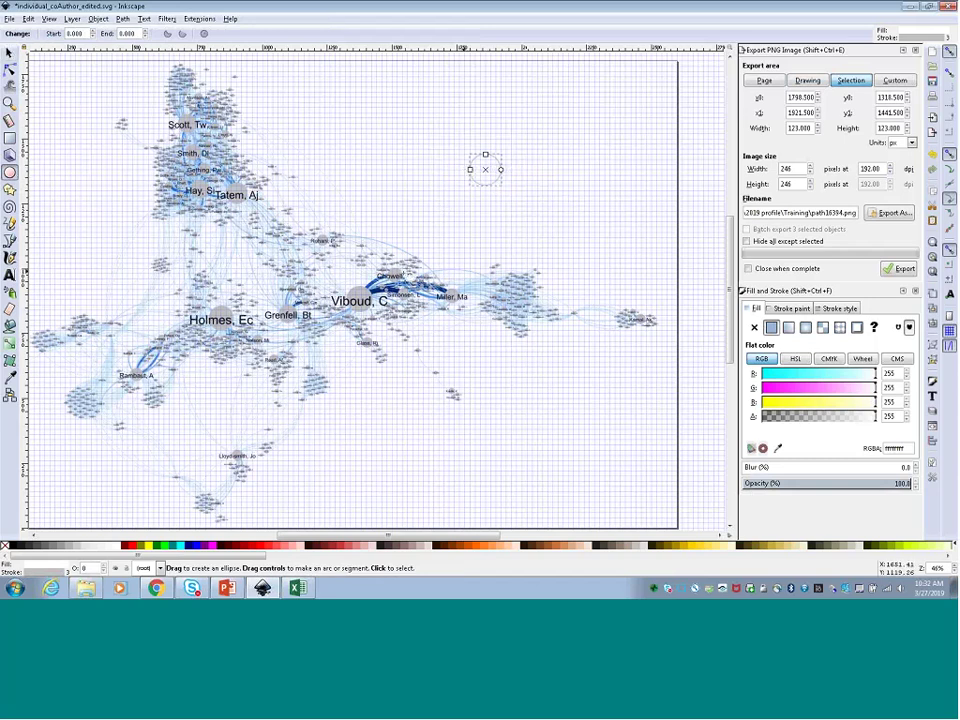
Delete the single grey-outlined circle beside the network
left_click(9, 52)
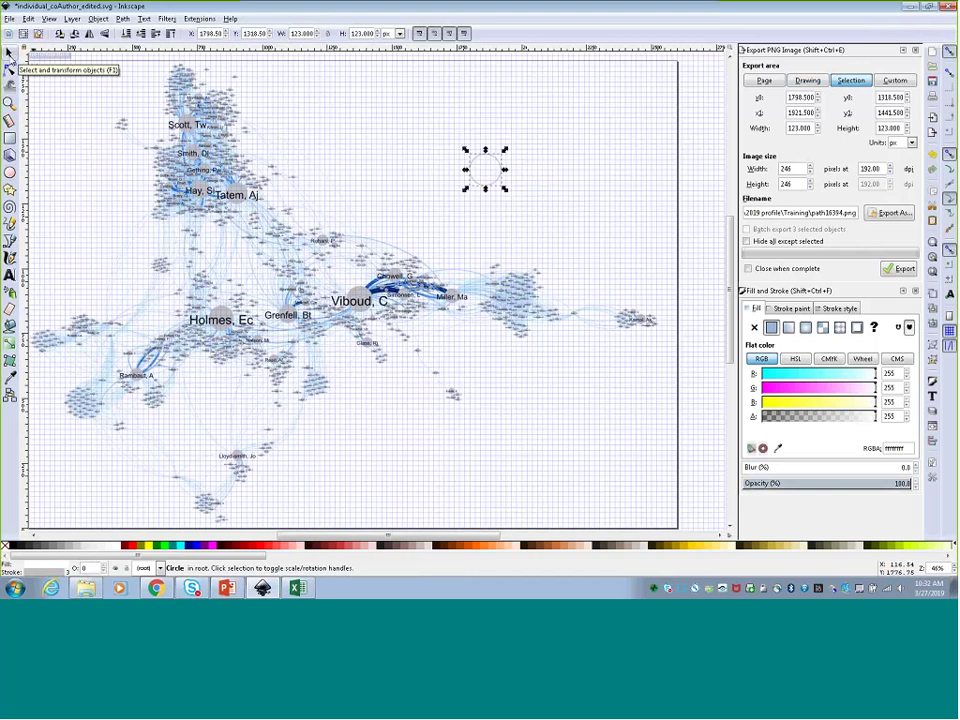
left_click(448, 177)
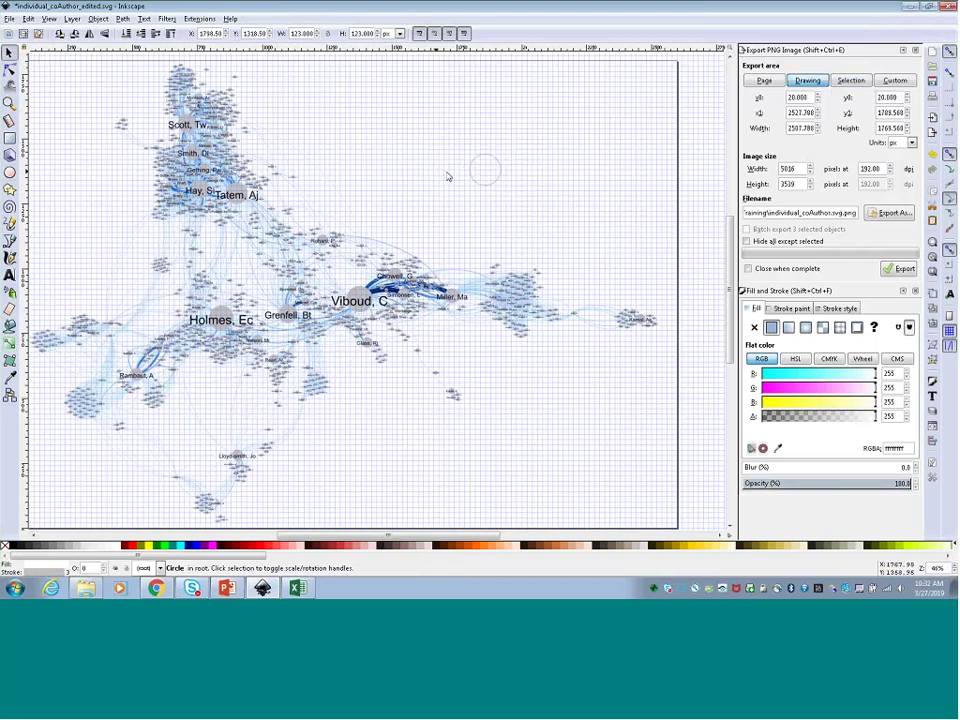
left_click(497, 171)
key("Delete")
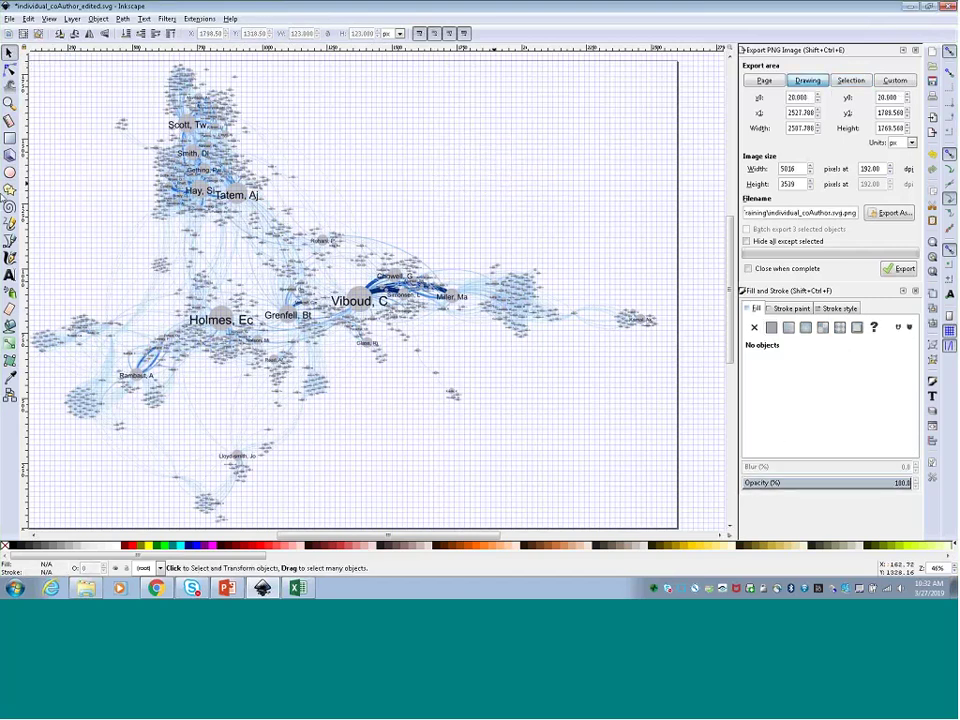
Draw a circle about 123 px in diameter beside the network and a circle about 63 px across inside its lower part
left_click(10, 172)
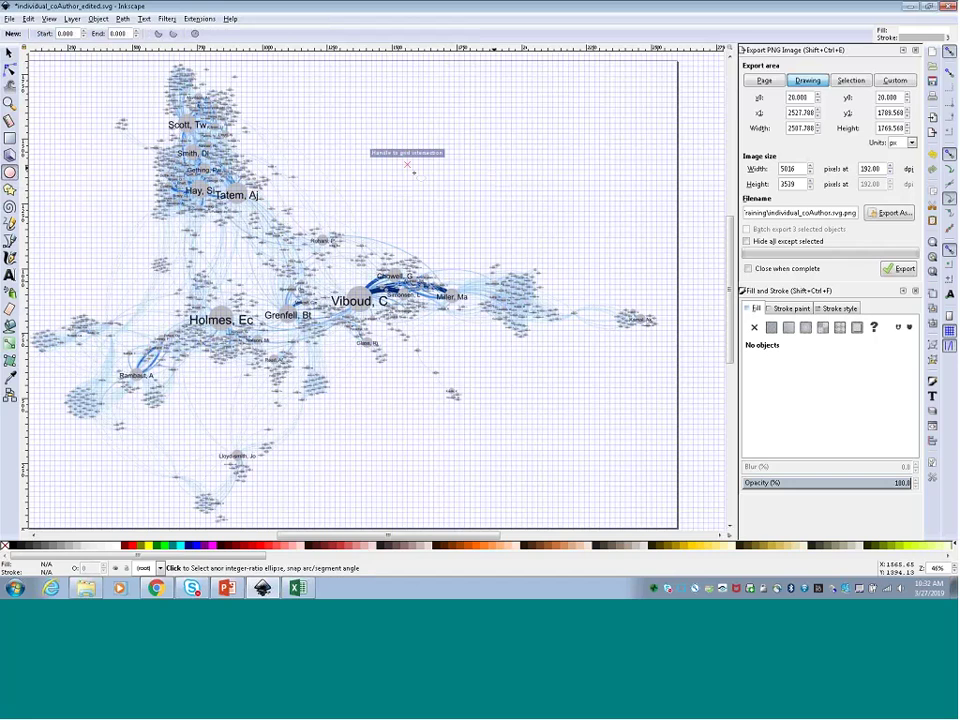
left_click_drag(419, 176, 439, 193)
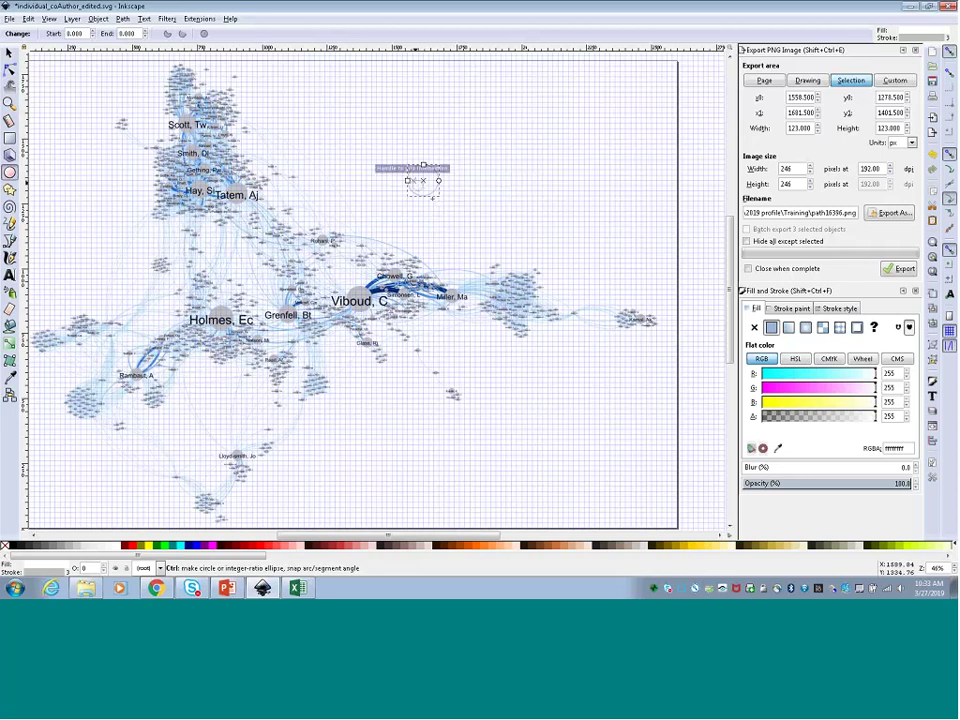
mouse_move(415, 182)
left_mouse_down()
mouse_move(434, 196)
mouse_move(425, 195)
left_mouse_up()
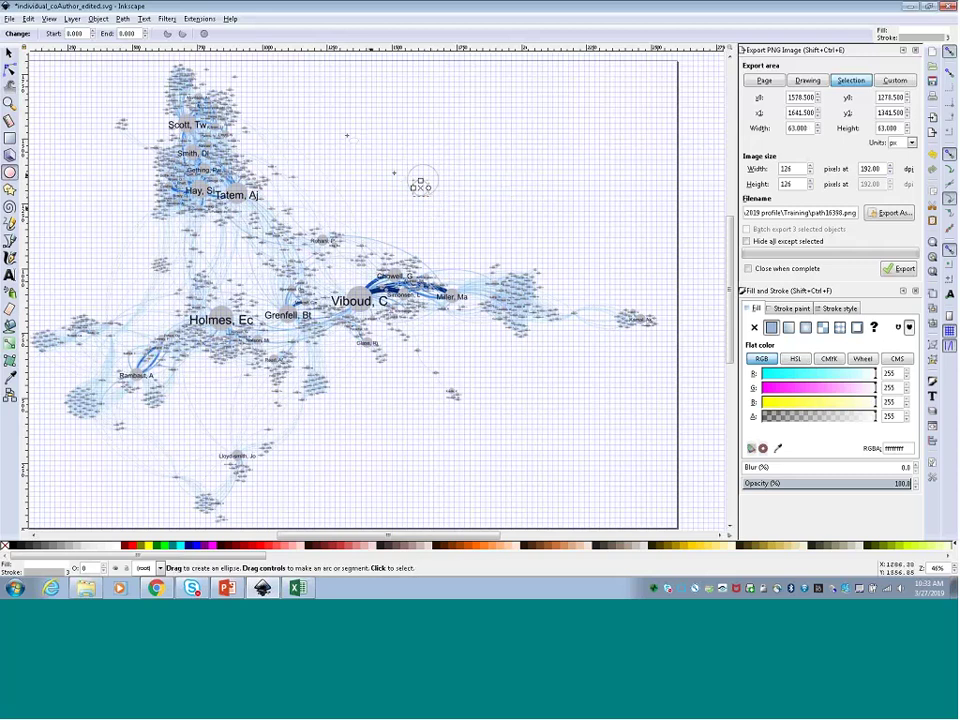
Delete both the large circle and the smaller circle nested inside it
key("s")
key("Escape")
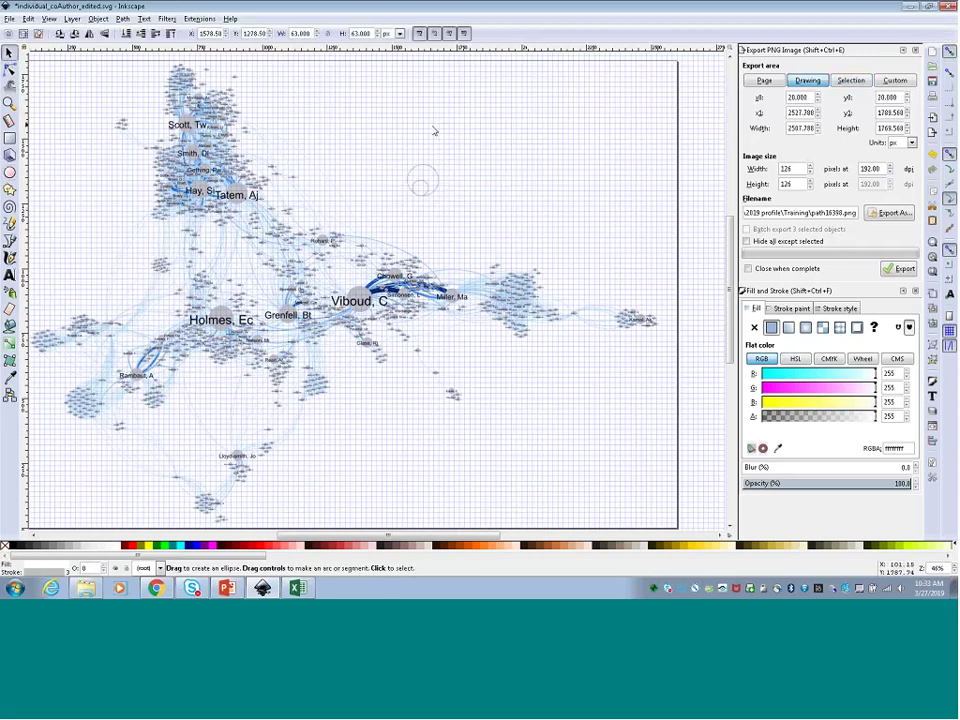
left_click(425, 178)
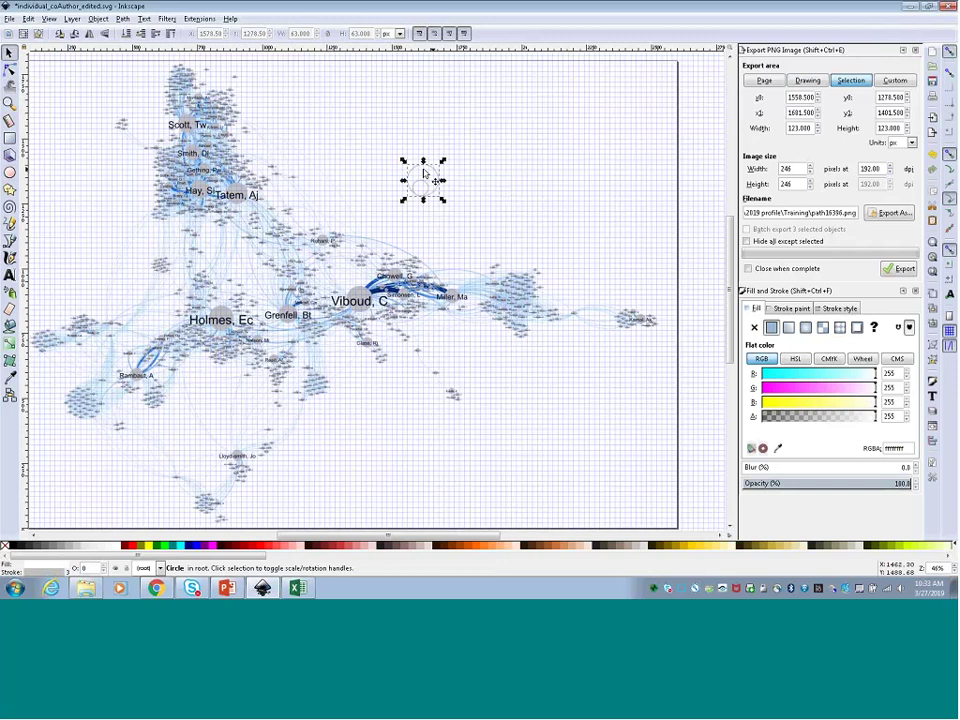
left_click(425, 178)
key("Escape")
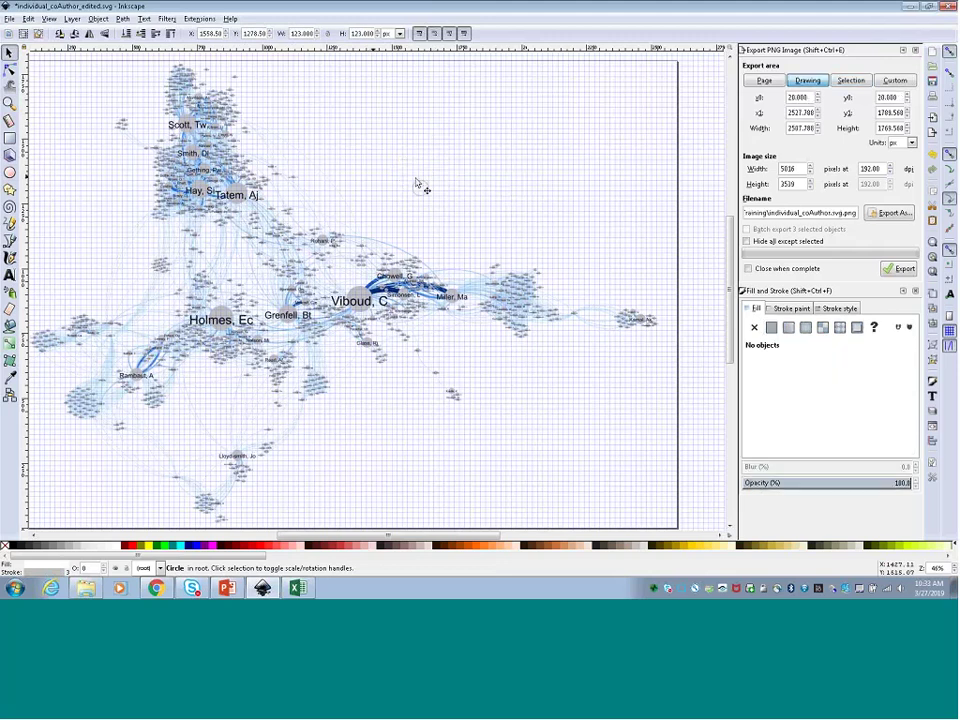
key("Delete")
Draw a circle beside the network, a circle about 63 px across inside its lower part, and an ellipse about 35 by 23 px inside that
key("e")
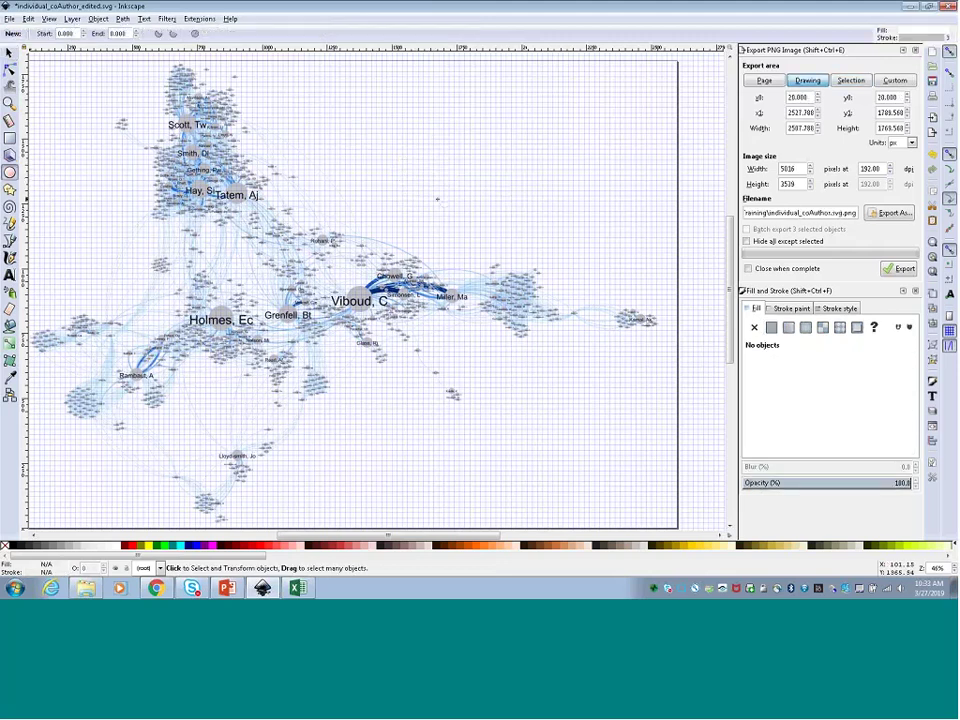
left_click_drag(436, 161, 425, 186)
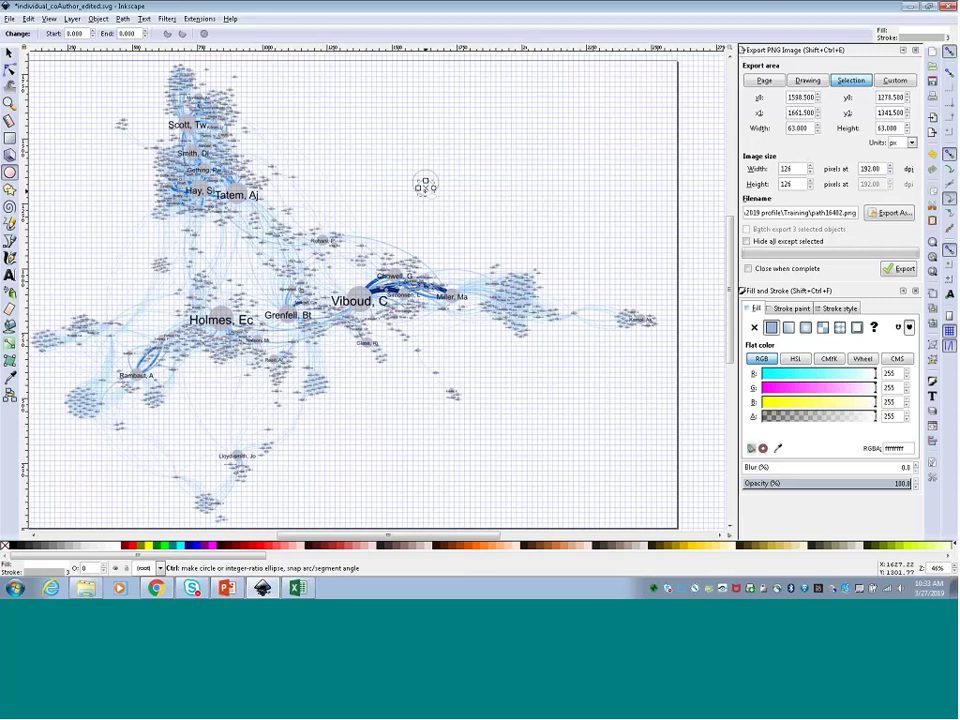
left_click_drag(423, 186, 427, 191)
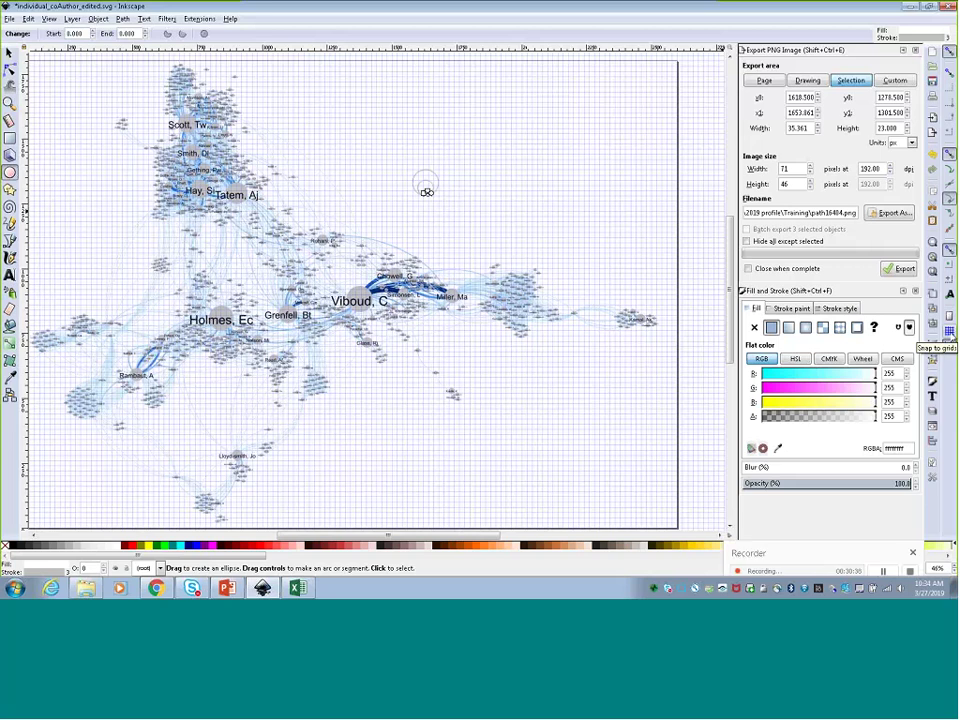
Replace the small ellipse inside the nested legend circles with a circle about 23 px in diameter
key("s")
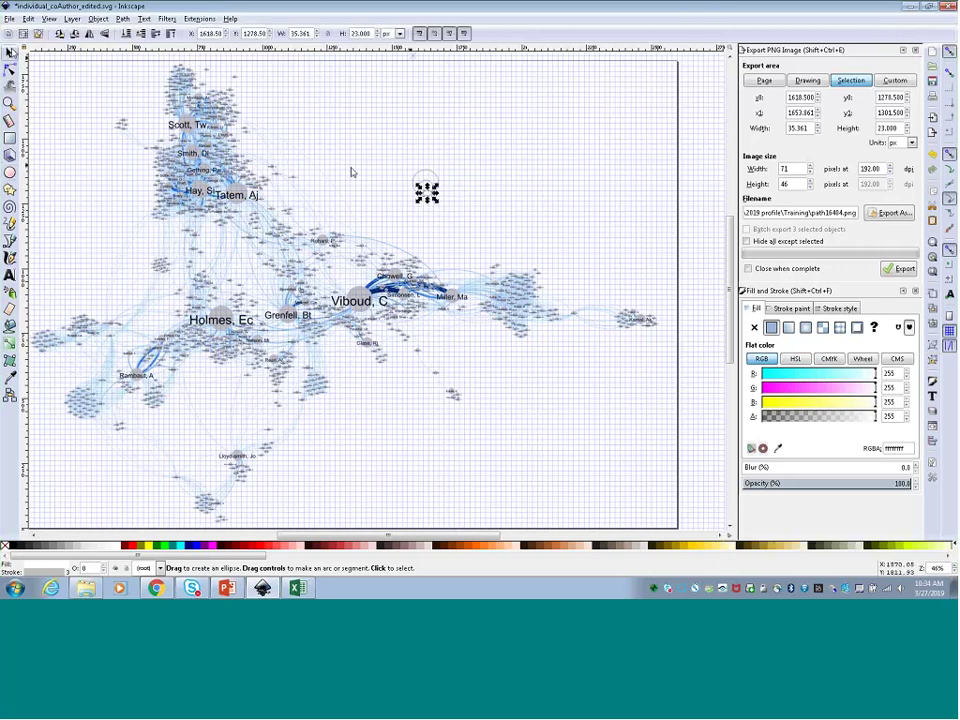
key("Escape")
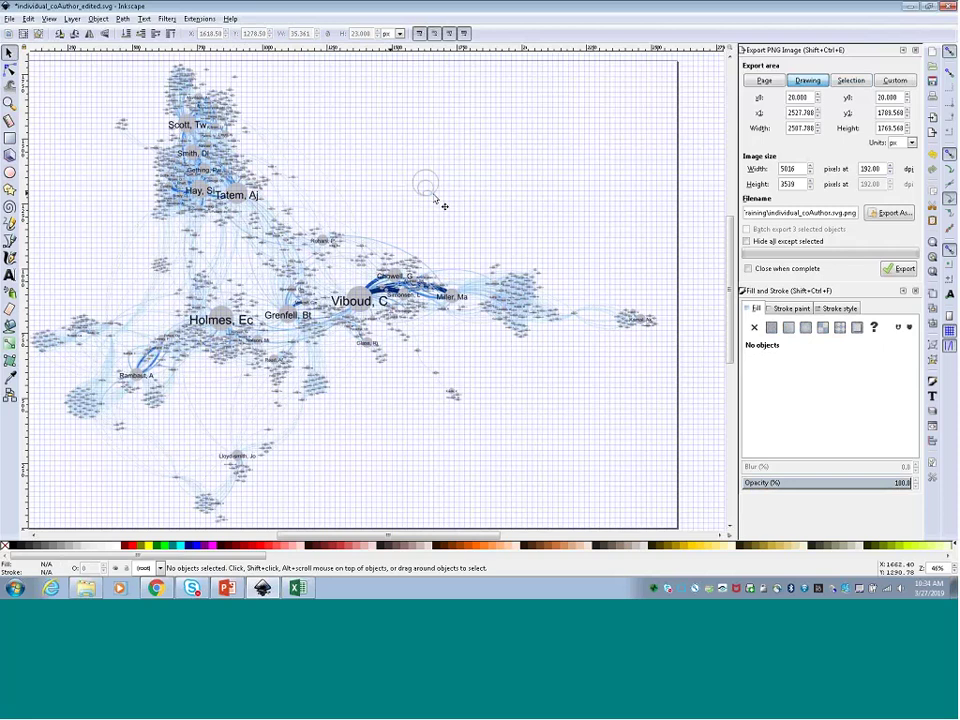
left_click(431, 197)
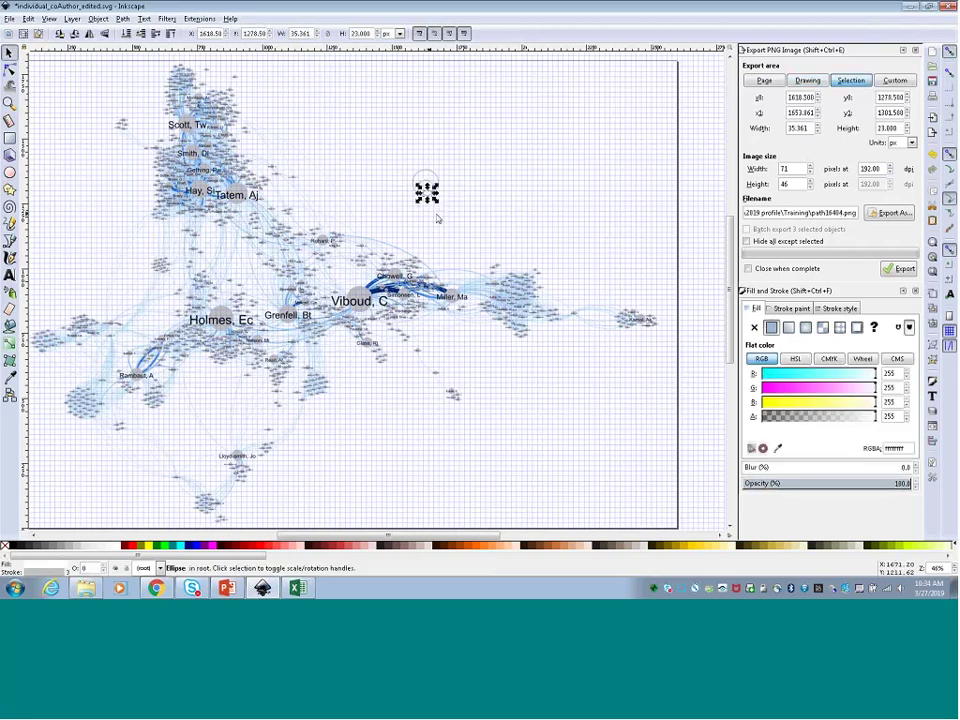
key("Escape")
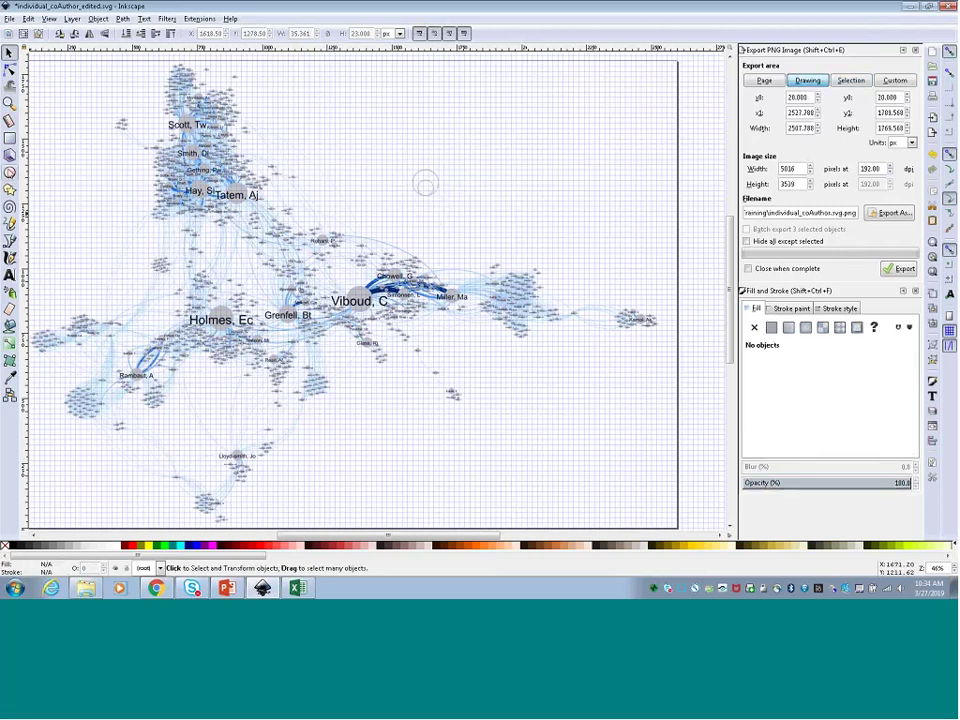
key("e")
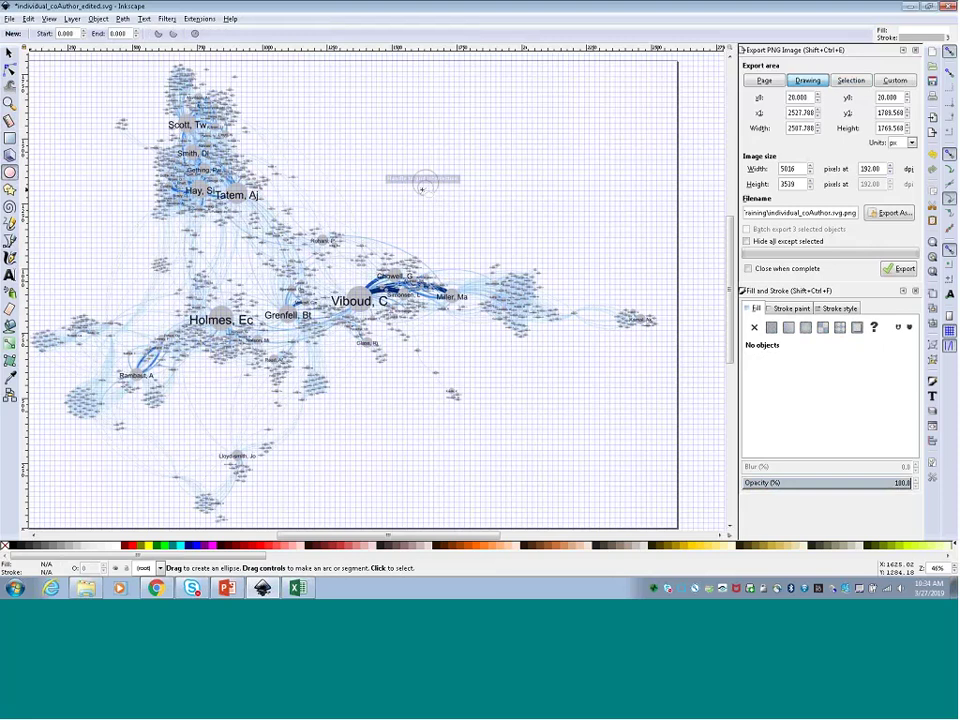
left_click_drag(422, 187, 428, 195)
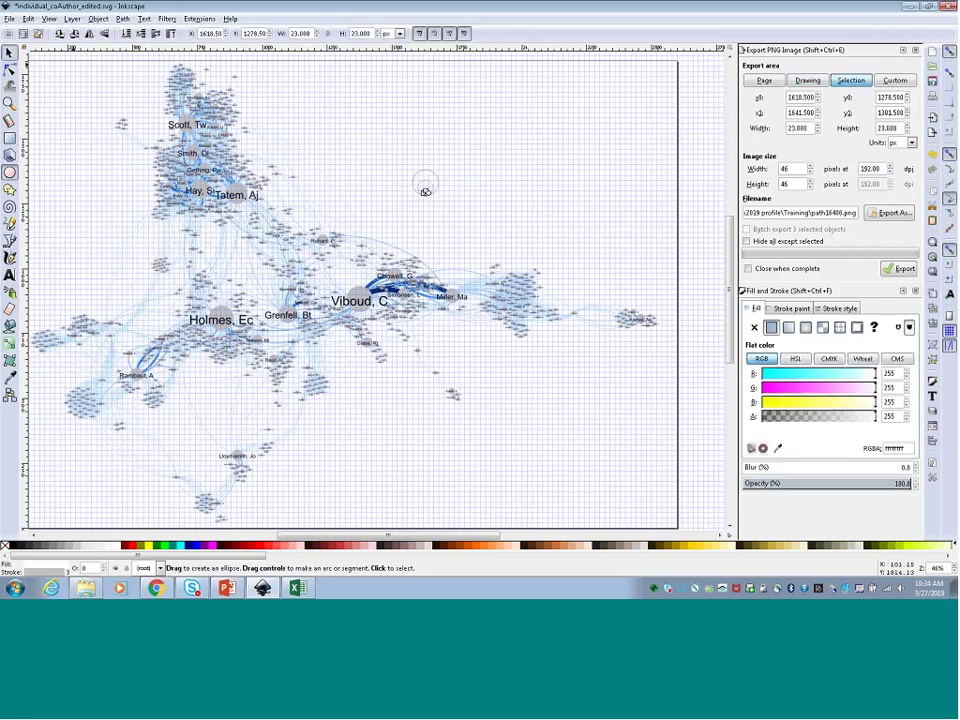
key("Escape")
key("Escape")
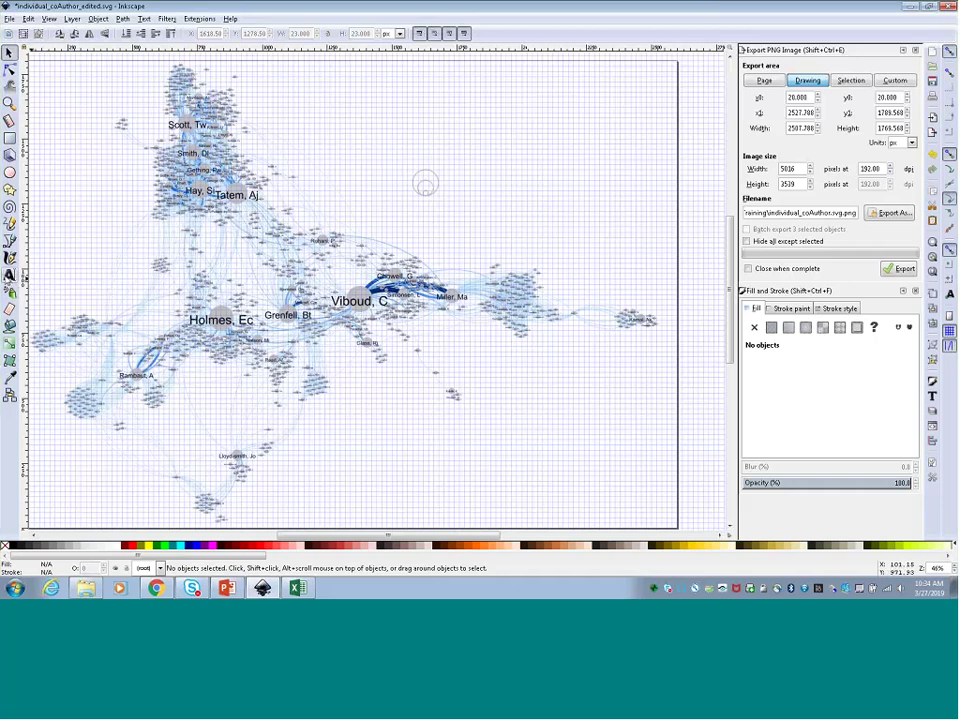
Add the text "Ppublications" above the nested circles and set its font size to 24 pt
left_click(10, 275)
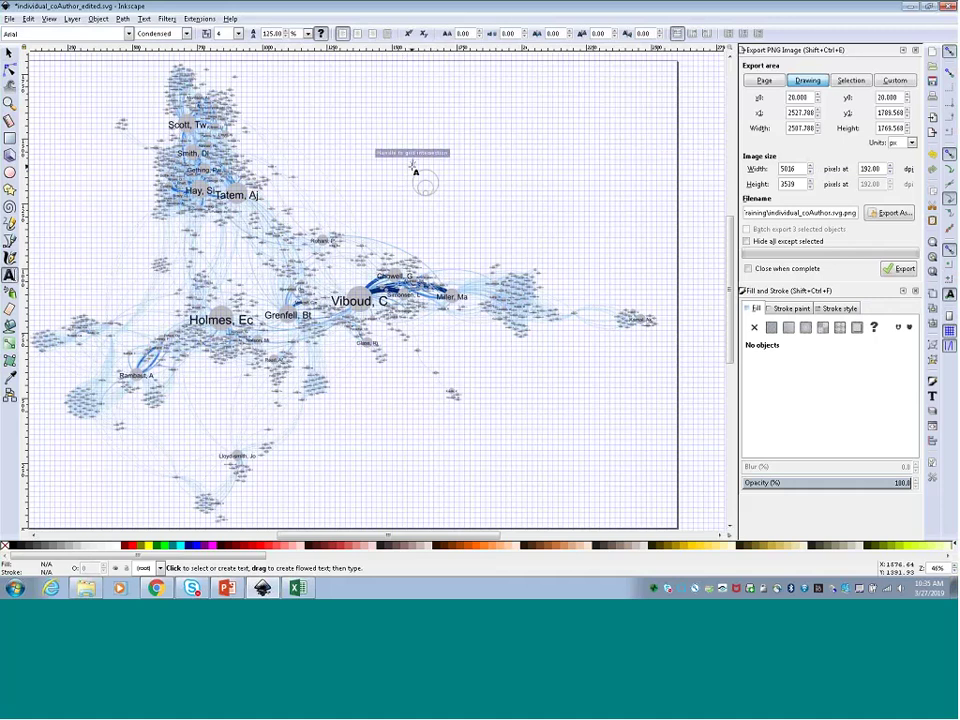
left_click(532, 170)
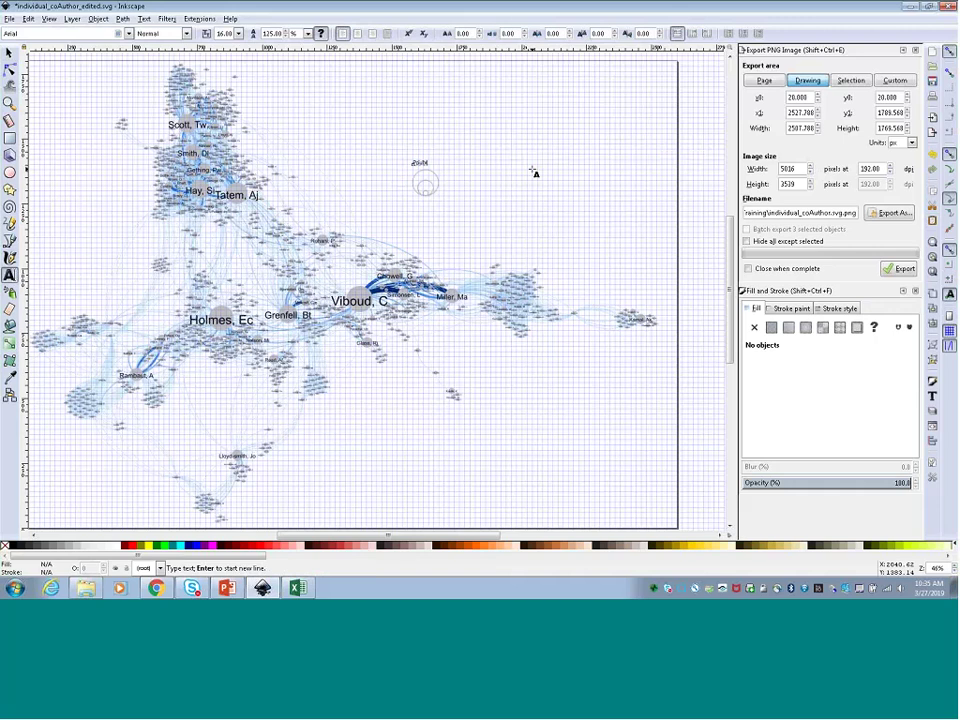
key("ctrl+v")
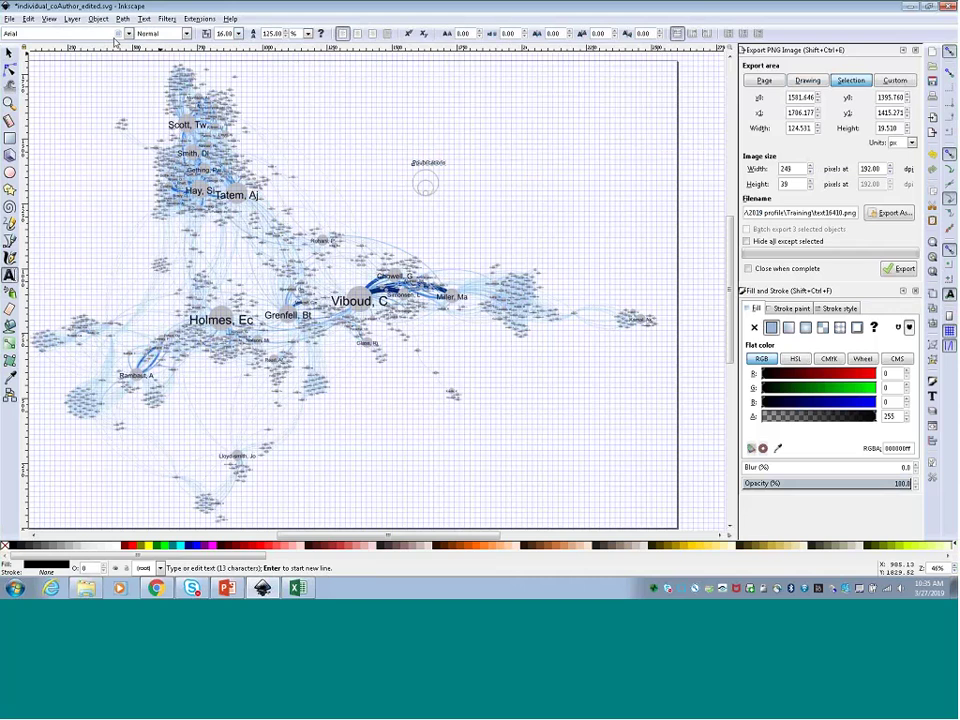
left_click(238, 34)
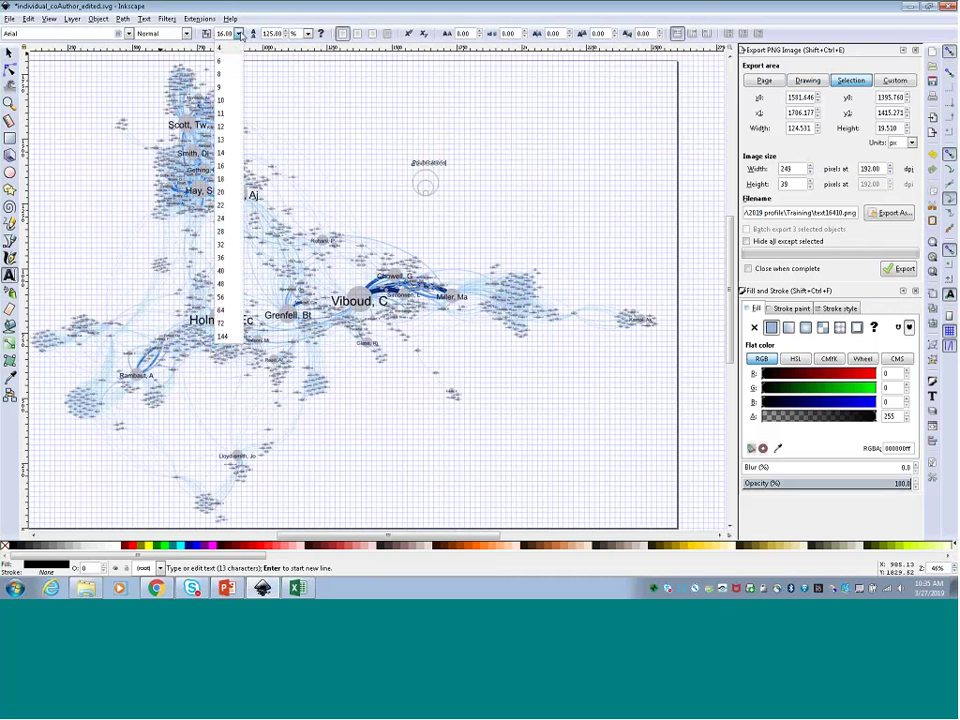
left_click(226, 218)
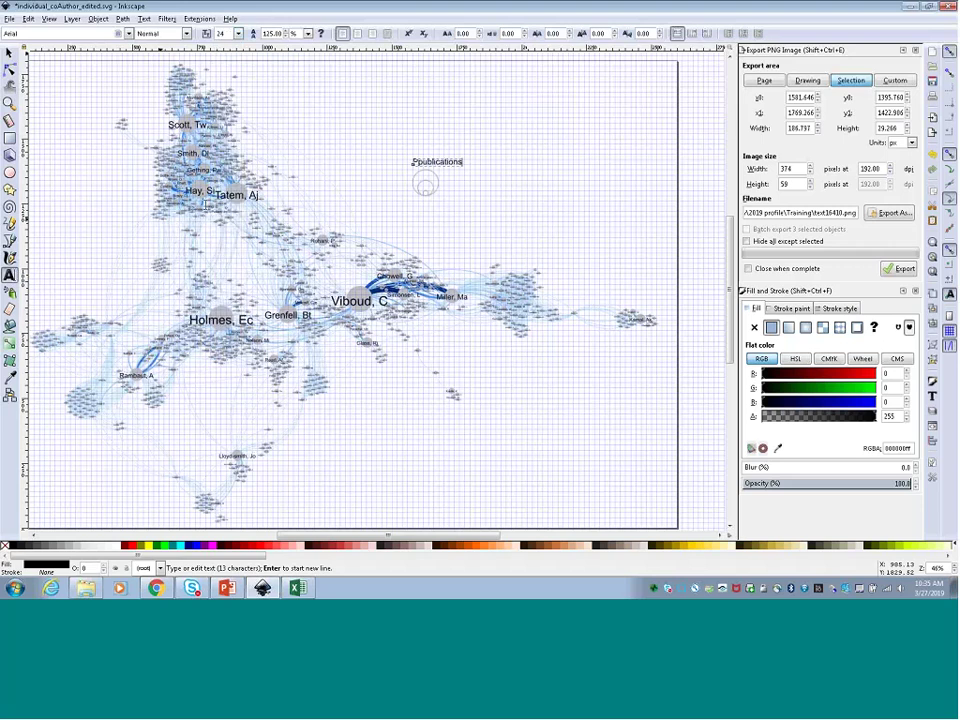
left_click(9, 52)
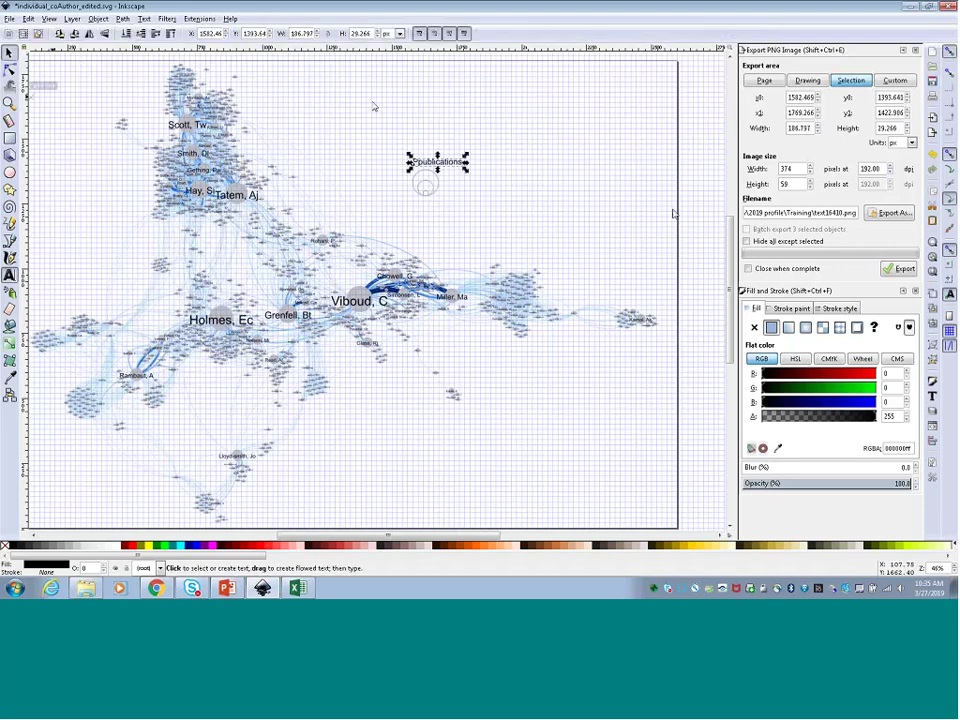
left_click(554, 157)
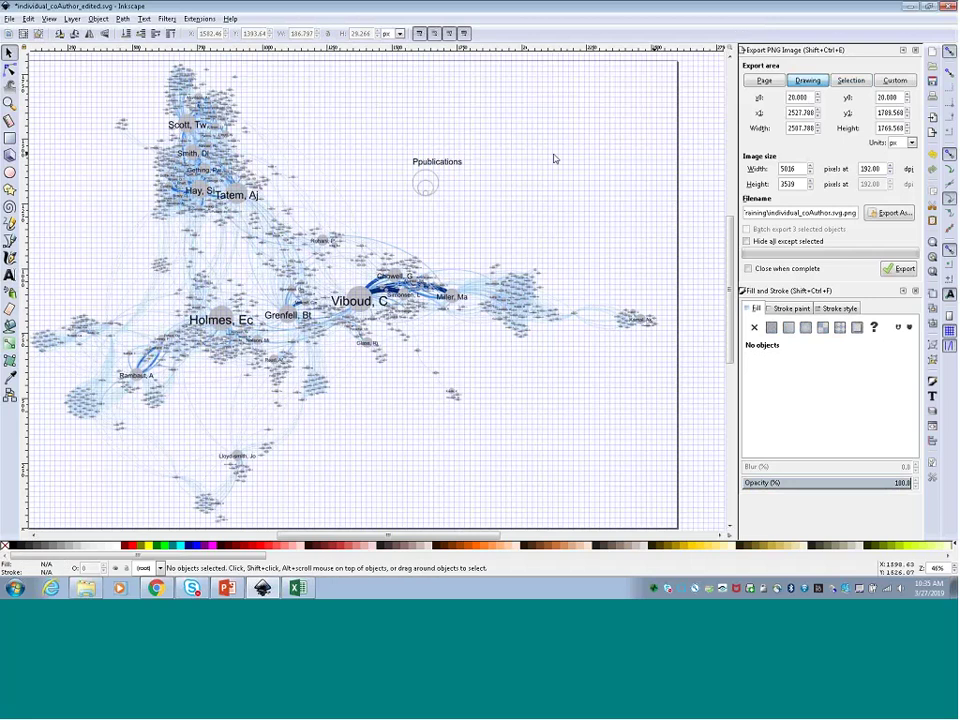
Correct the heading above the nested circles to read "Publications"
left_click(9, 273)
left_click(440, 160)
left_click(443, 158)
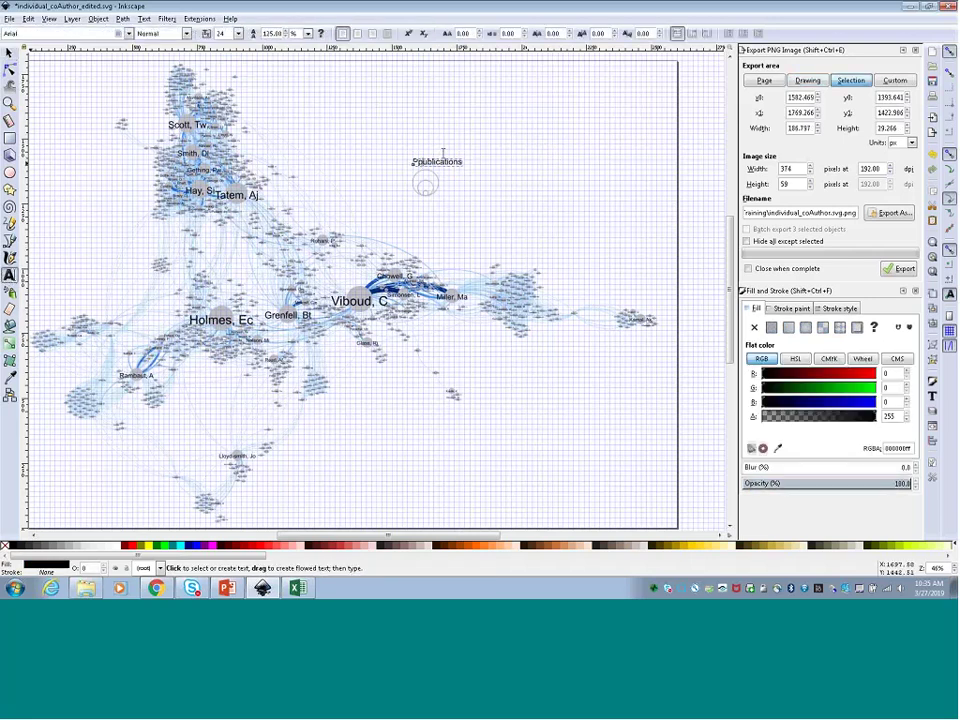
key("Delete")
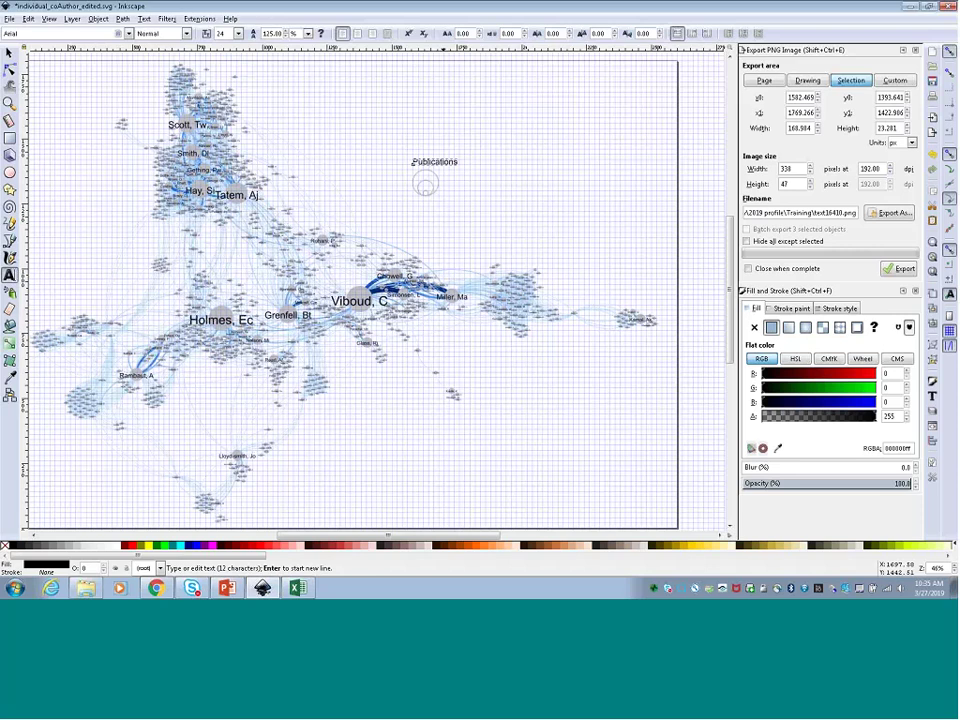
left_click(9, 50)
left_click(569, 192)
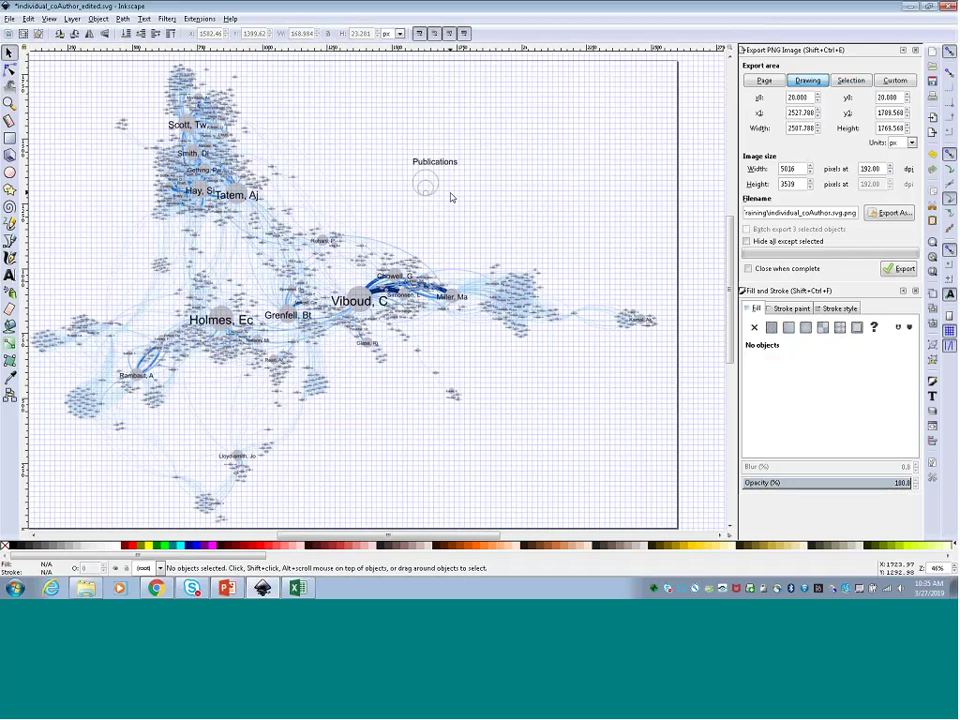
Add the value label "94" in 24 pt text beneath the Publications heading, beside the top of the outer circle
left_click(9, 274)
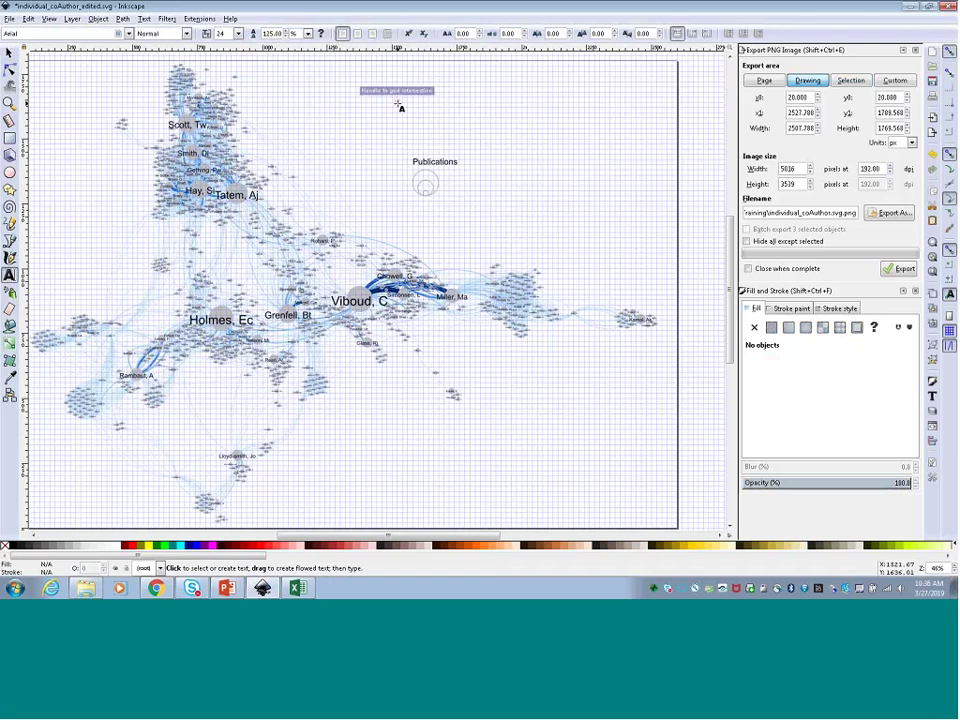
left_click(397, 105)
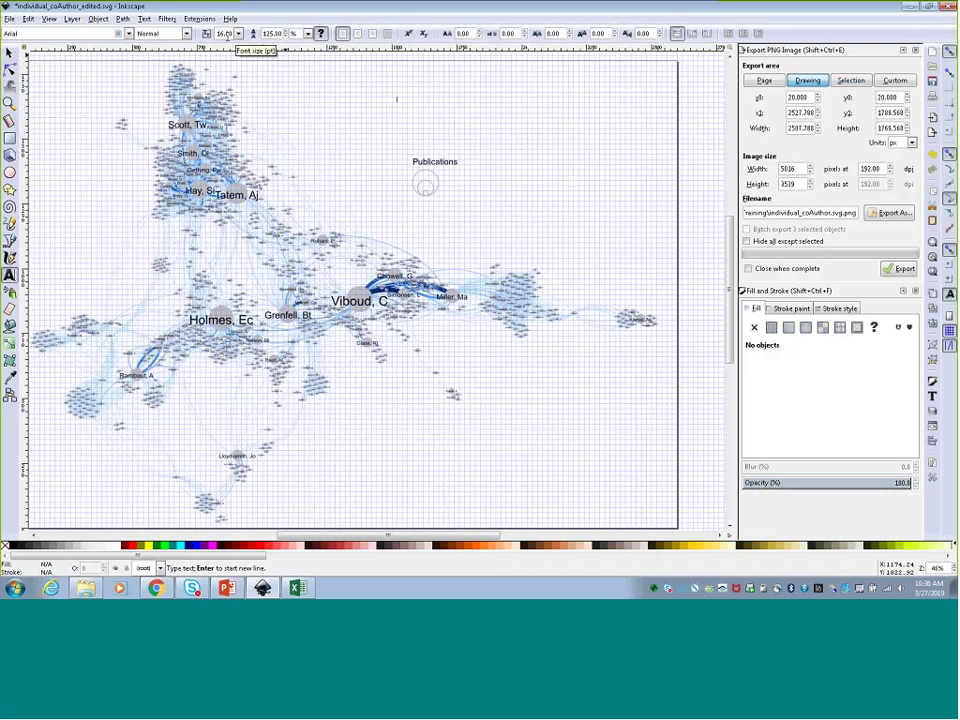
left_click(238, 33)
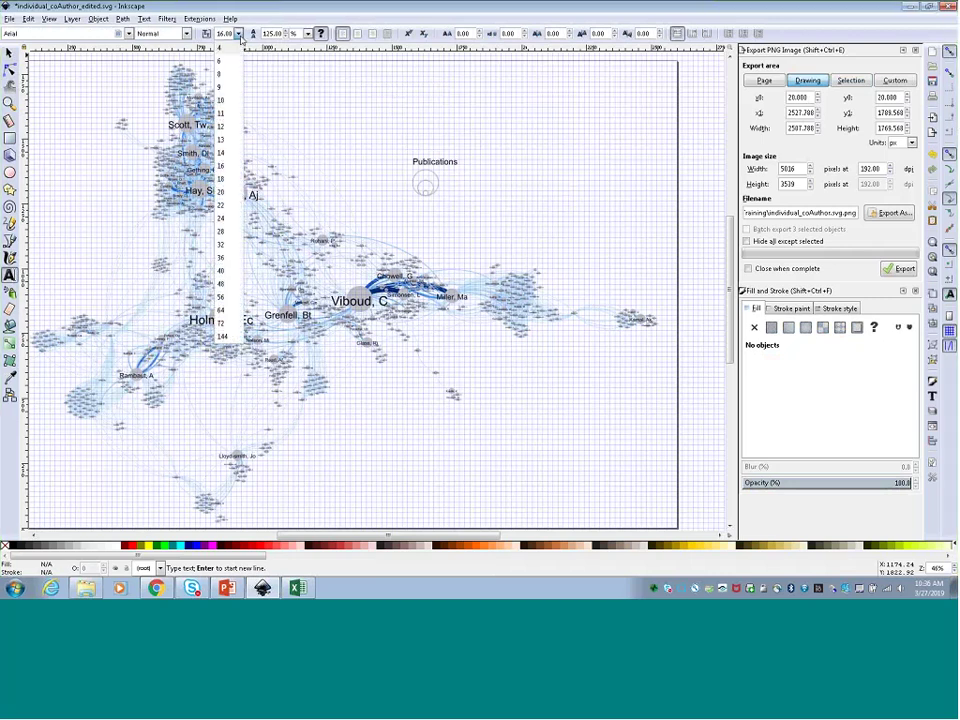
left_click(222, 218)
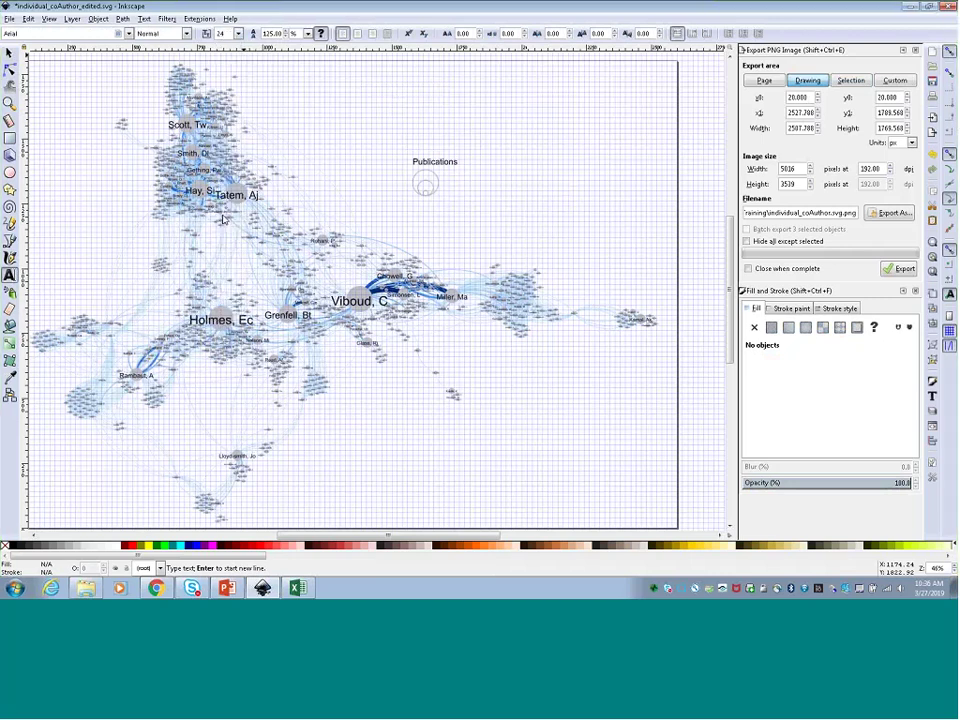
left_click(514, 131)
left_click(452, 172)
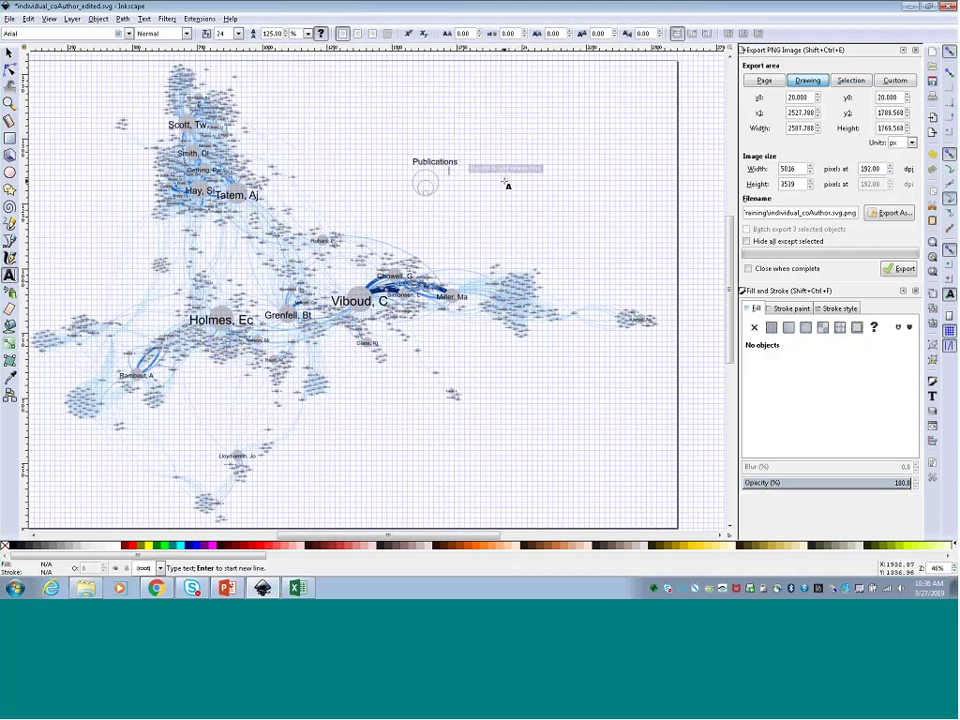
type("9")
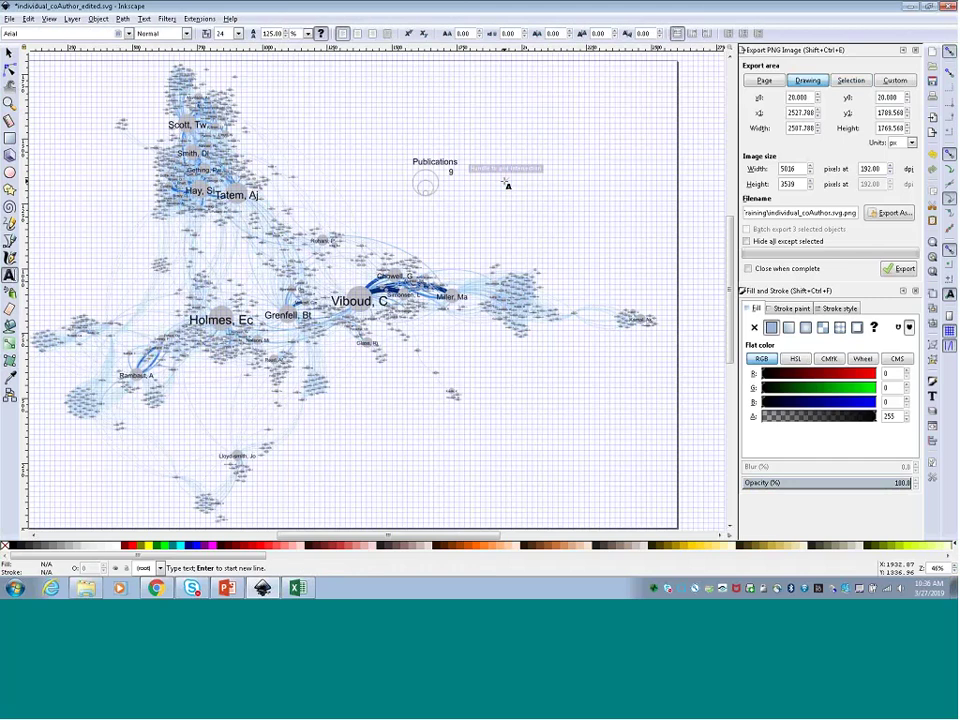
Add two "xx" placeholder labels stacked below the 94 label, beside the middle and inner circles
left_click(444, 192)
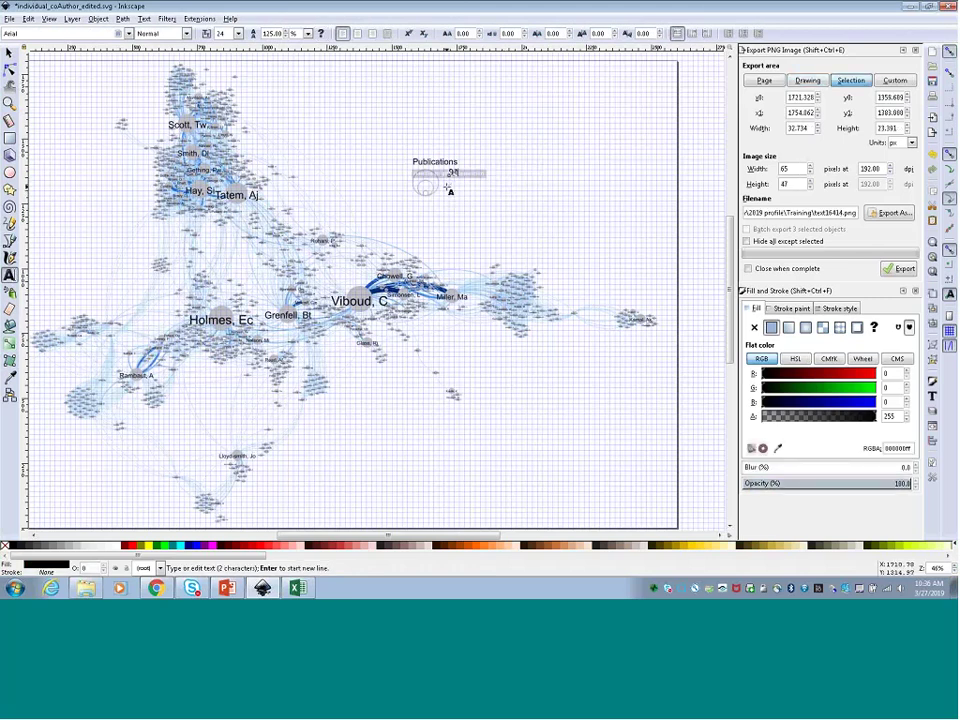
type("30")
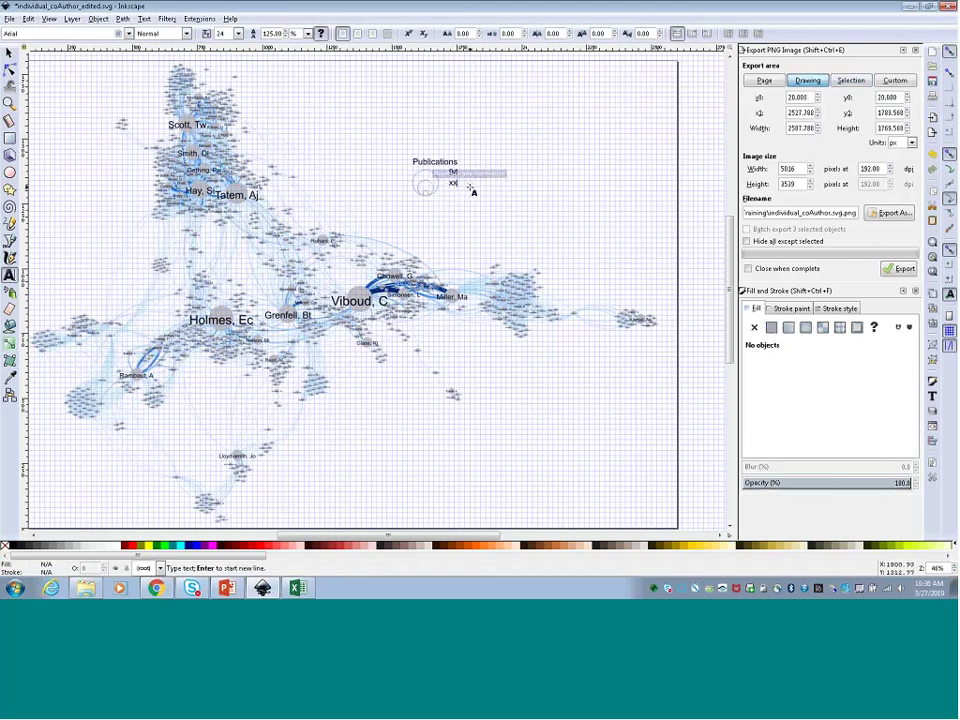
left_click(472, 190)
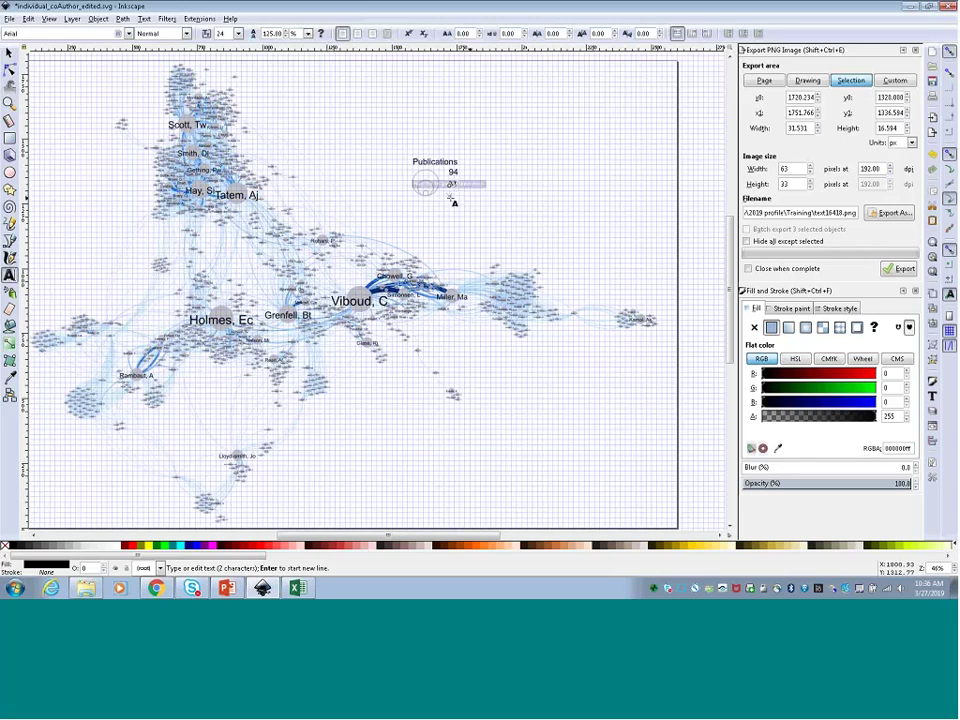
left_click(528, 197)
type("xx")
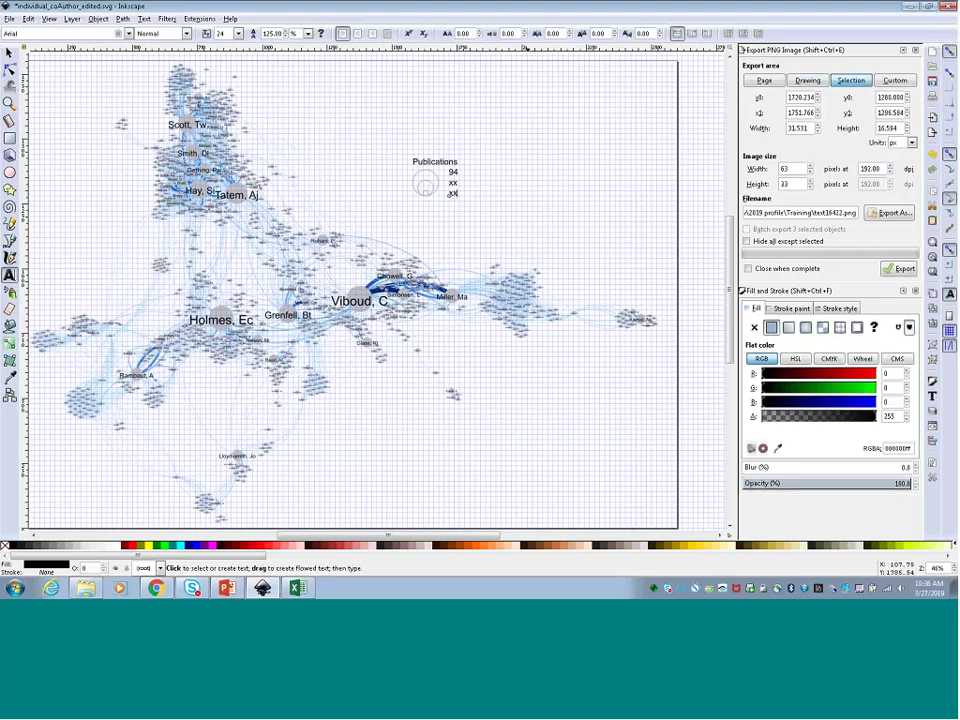
left_click(9, 52)
left_click(563, 173)
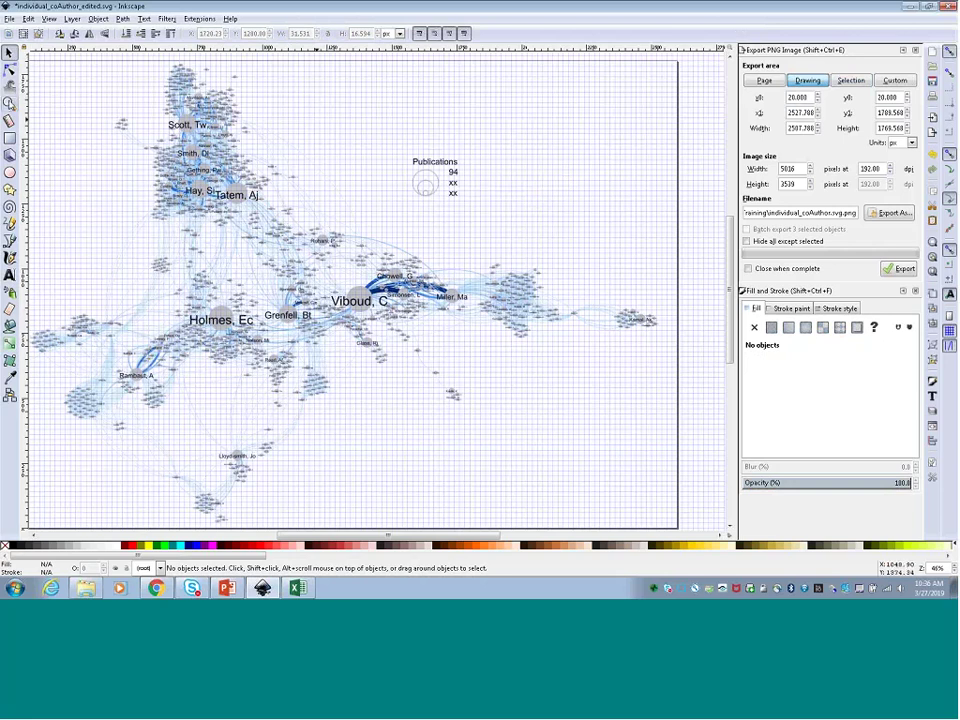
Examine the legend's middle and outer circles up close and compare them with the network's node group
left_click(9, 103)
left_click(268, 187)
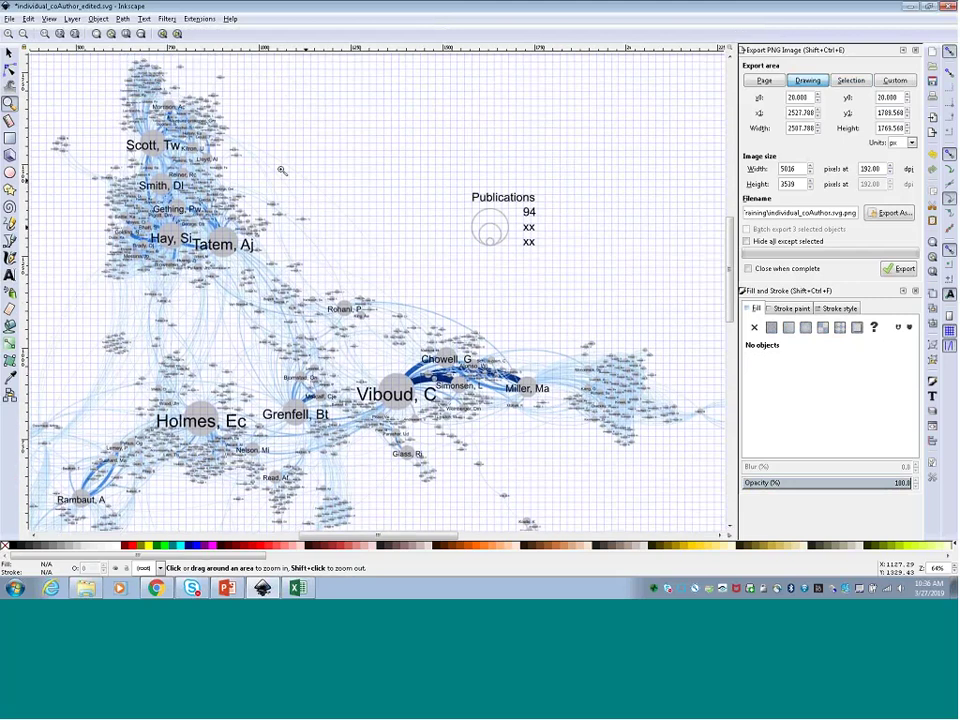
left_click(9, 53)
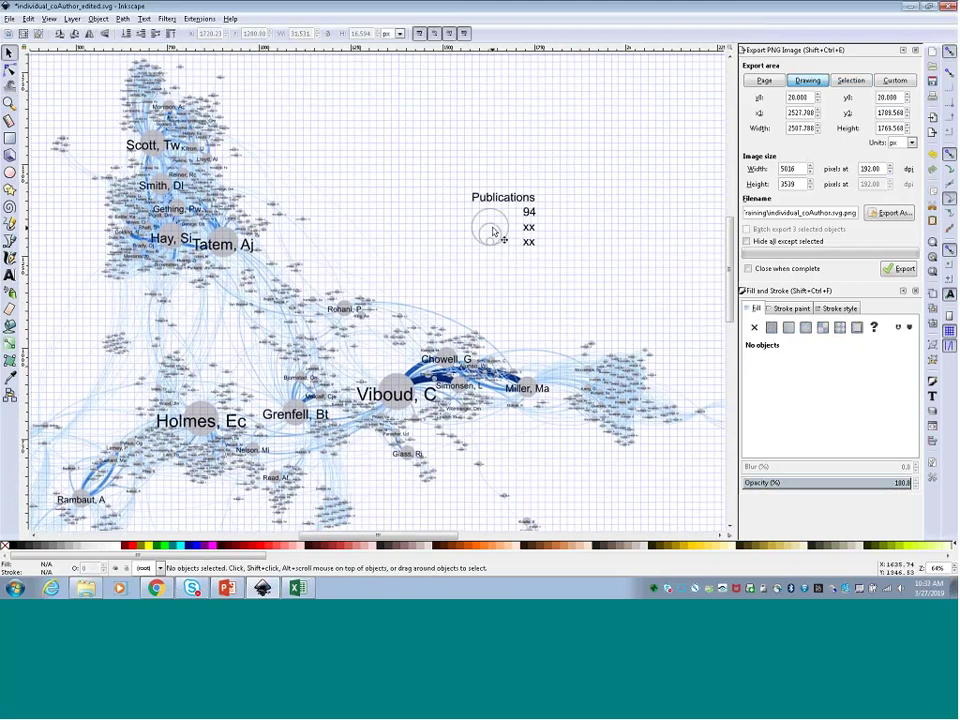
left_click(500, 242)
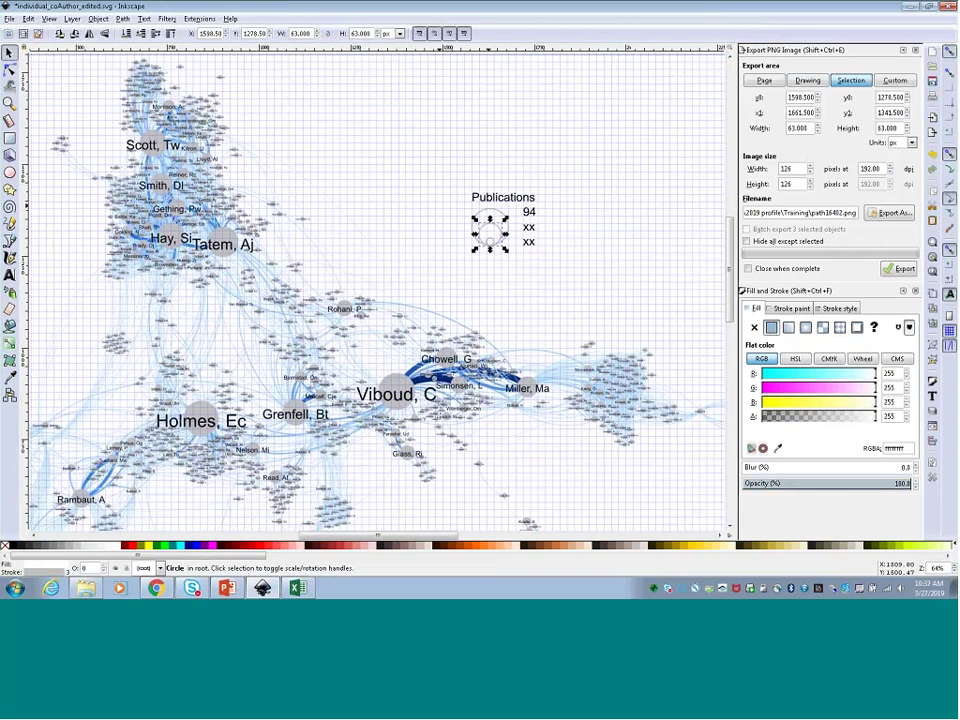
left_click(615, 180)
key("Tab")
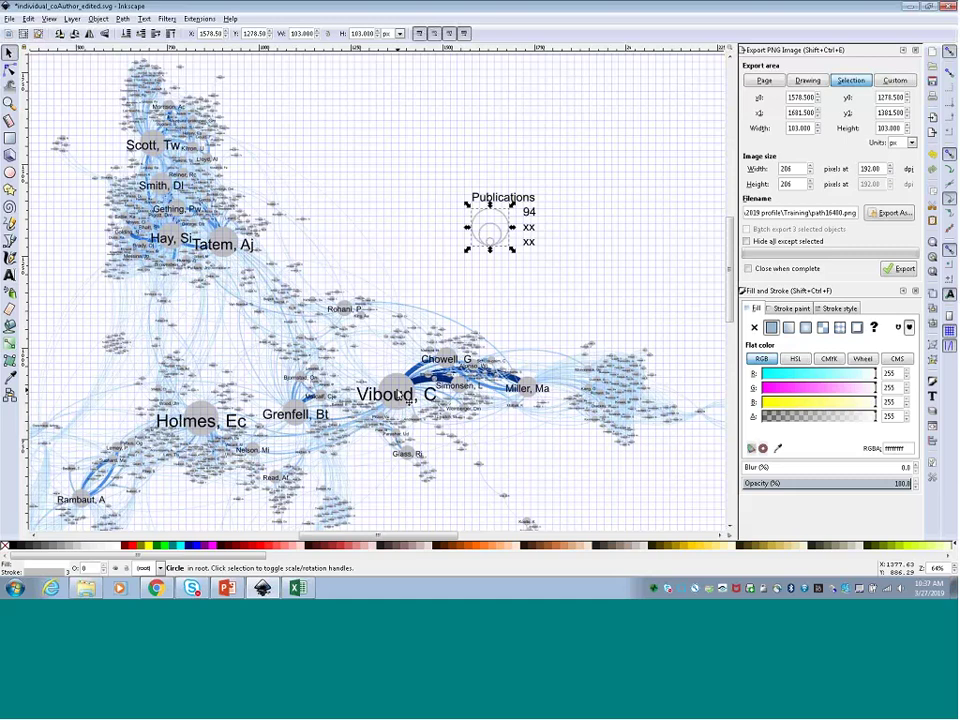
left_click(441, 169)
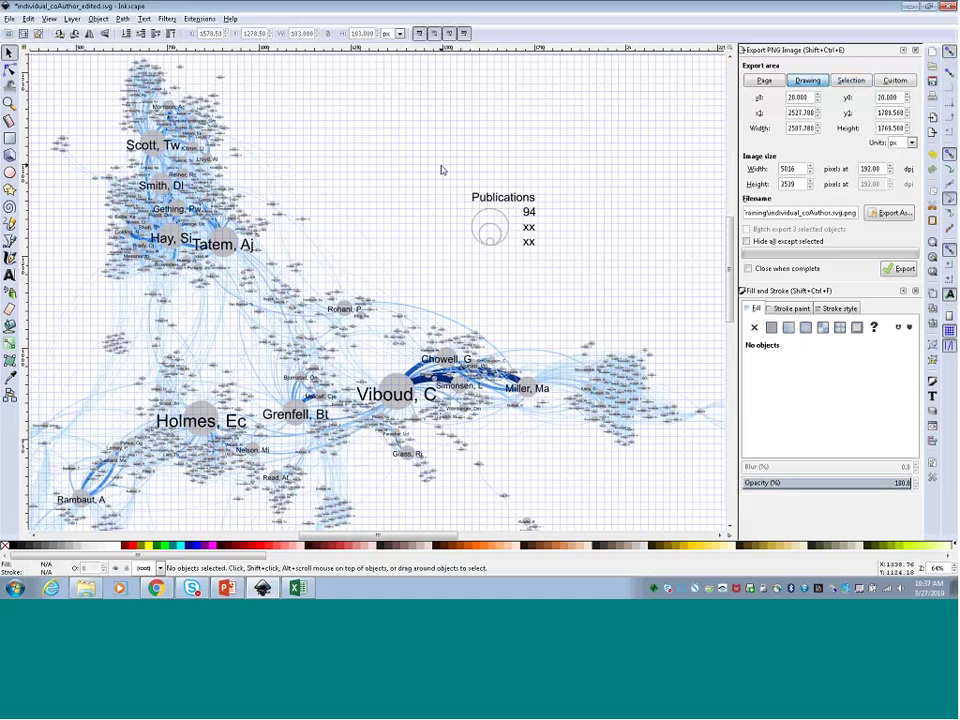
left_click(300, 290)
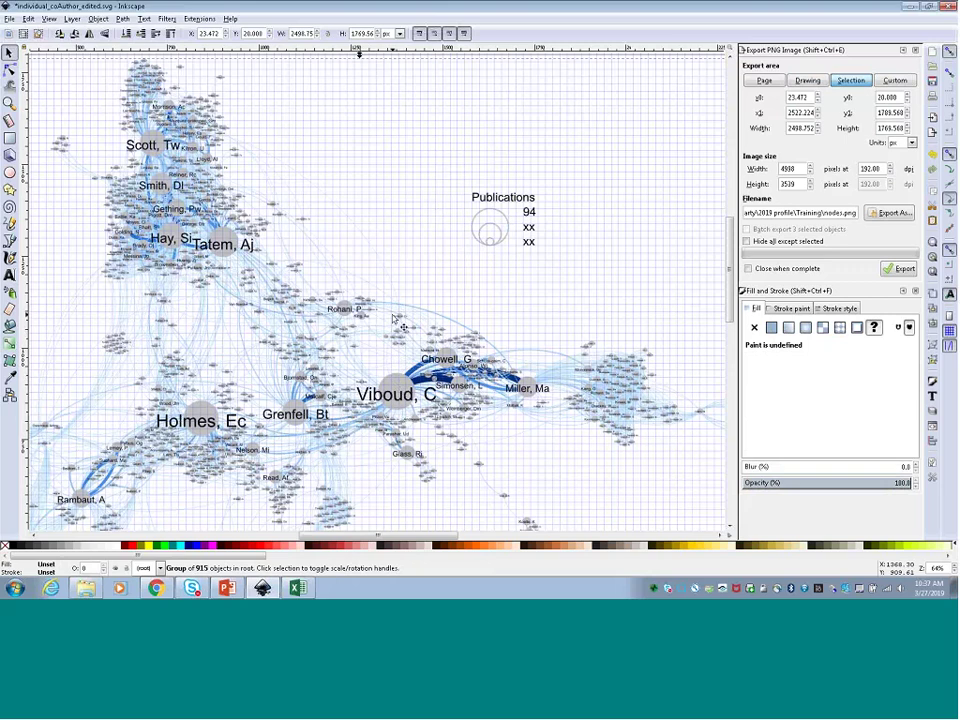
scroll(297, 244, "down", 2)
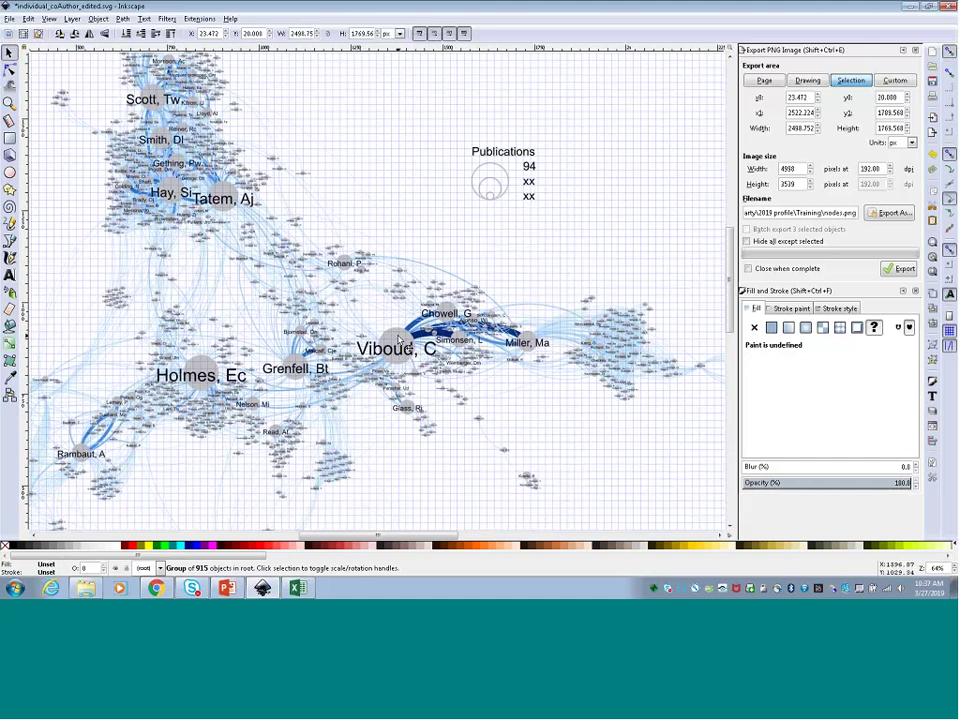
Select the circle of the network's largest node and check its width and height
left_click(537, 239)
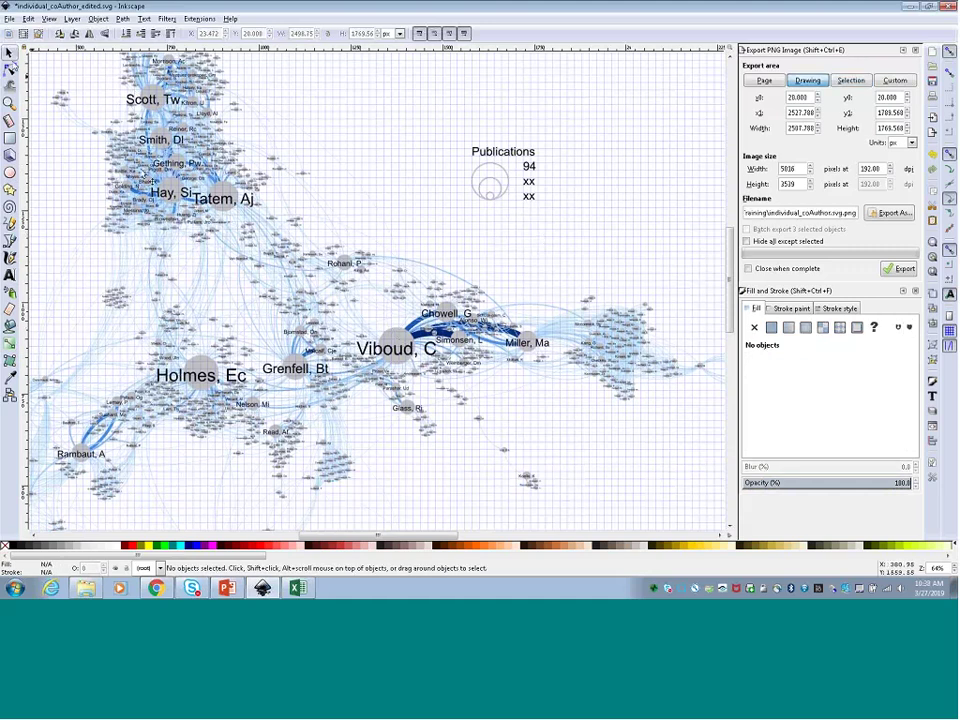
left_click(9, 70)
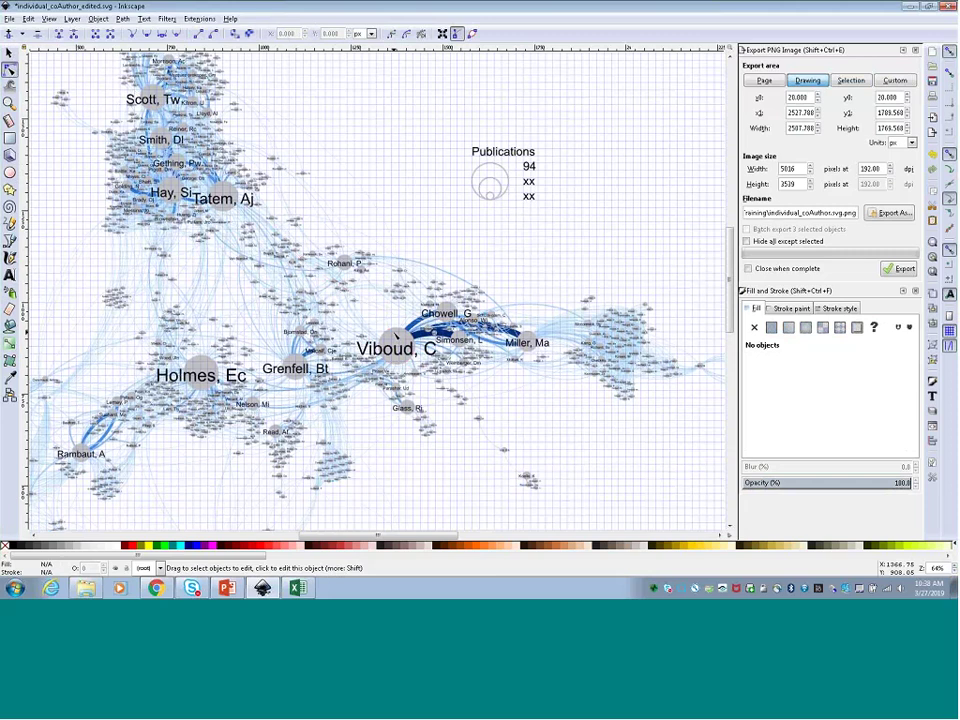
left_click(400, 345)
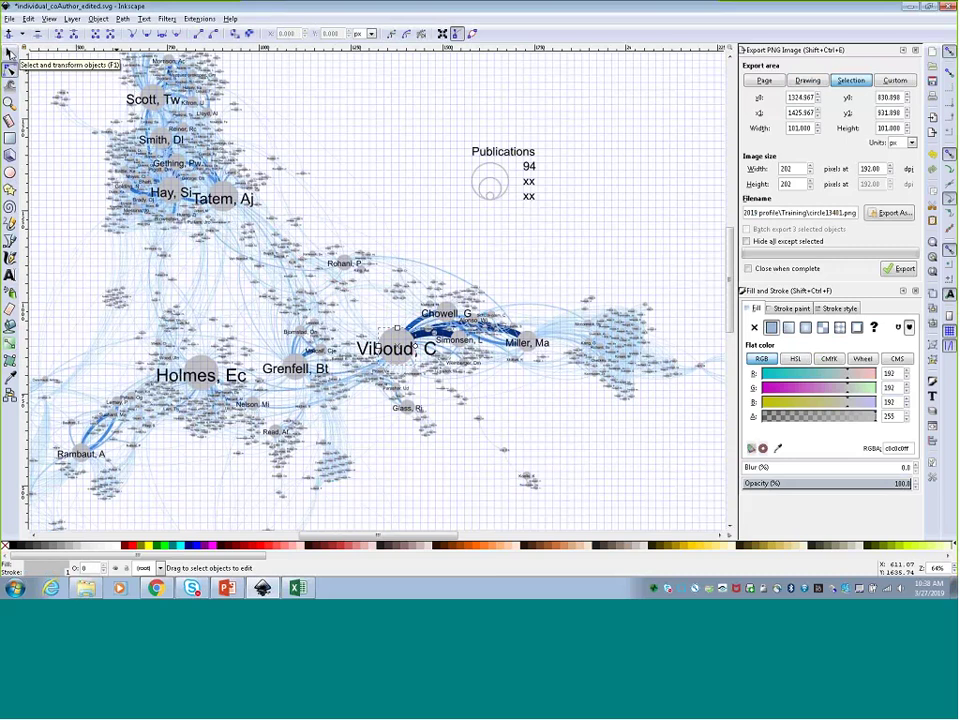
left_click(9, 54)
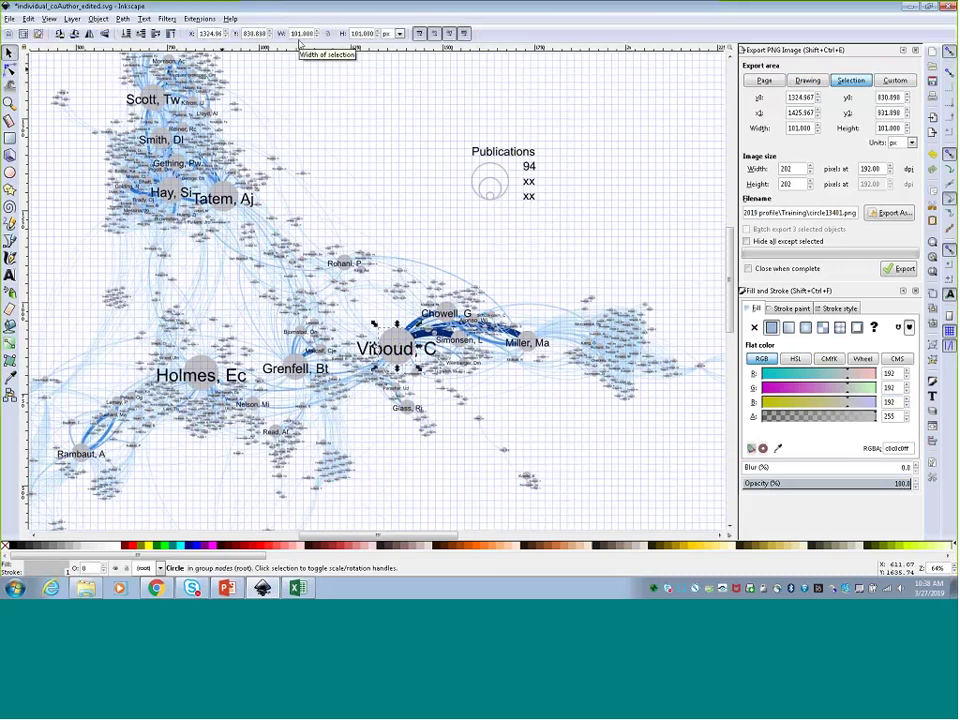
left_click(379, 106)
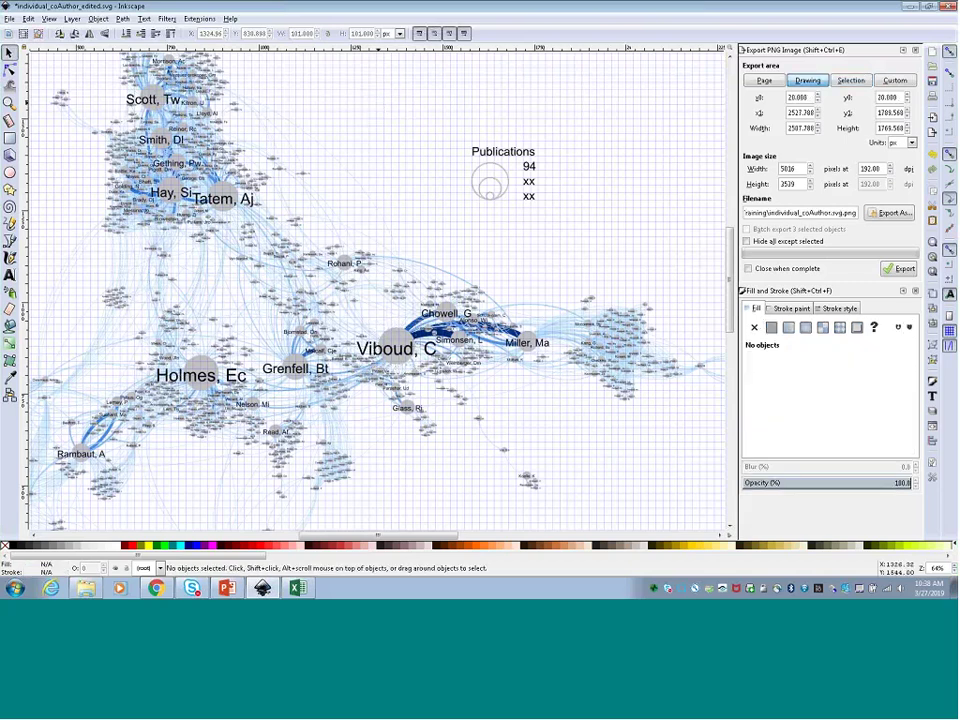
Check the size of the legend's middle circle and compare it with the uppermost large node in the network's upper cluster
left_click(490, 185)
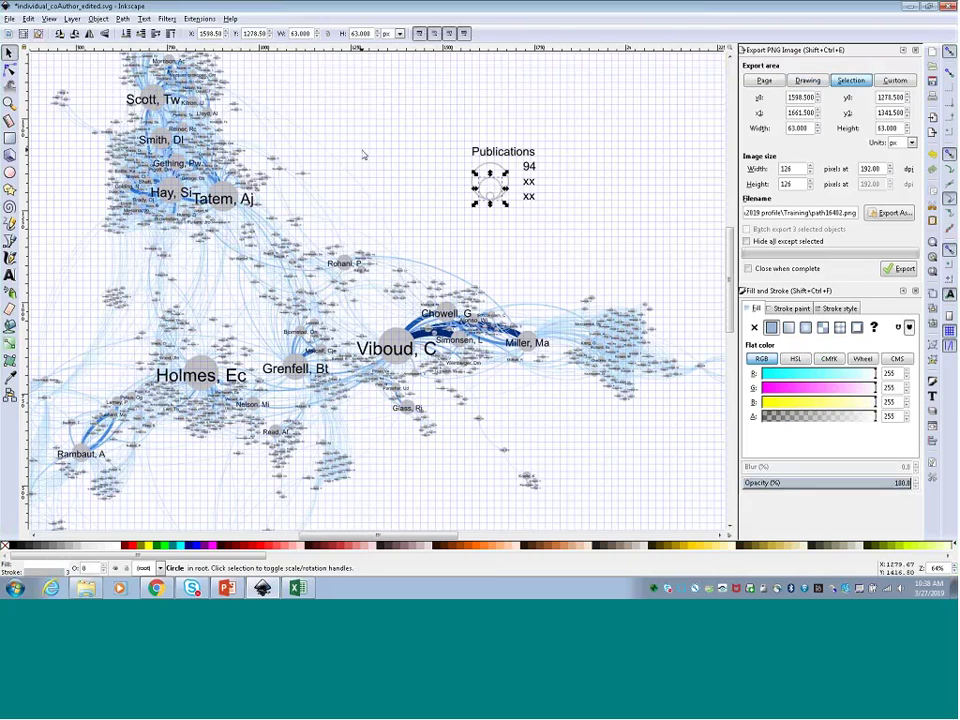
left_click(363, 155)
left_click(9, 70)
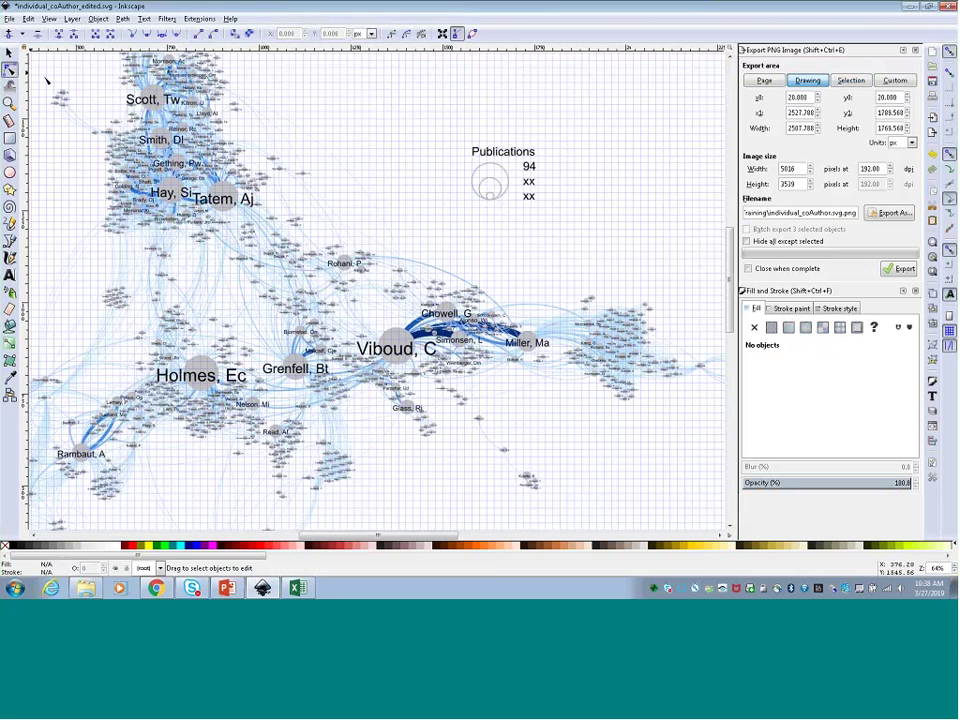
left_click(130, 73)
left_click(9, 53)
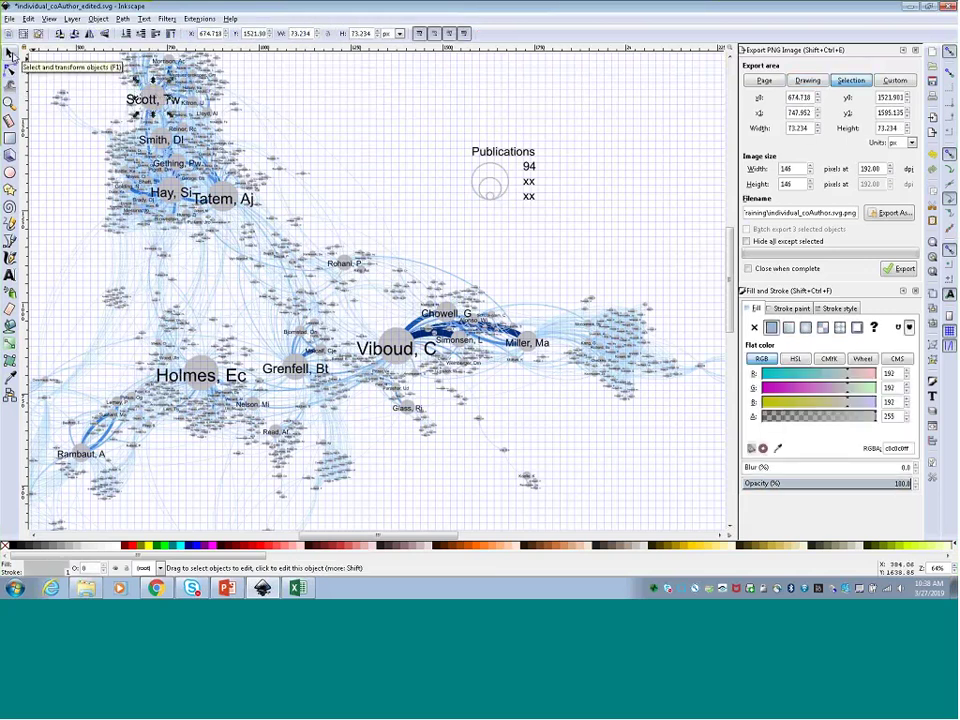
left_click(342, 107)
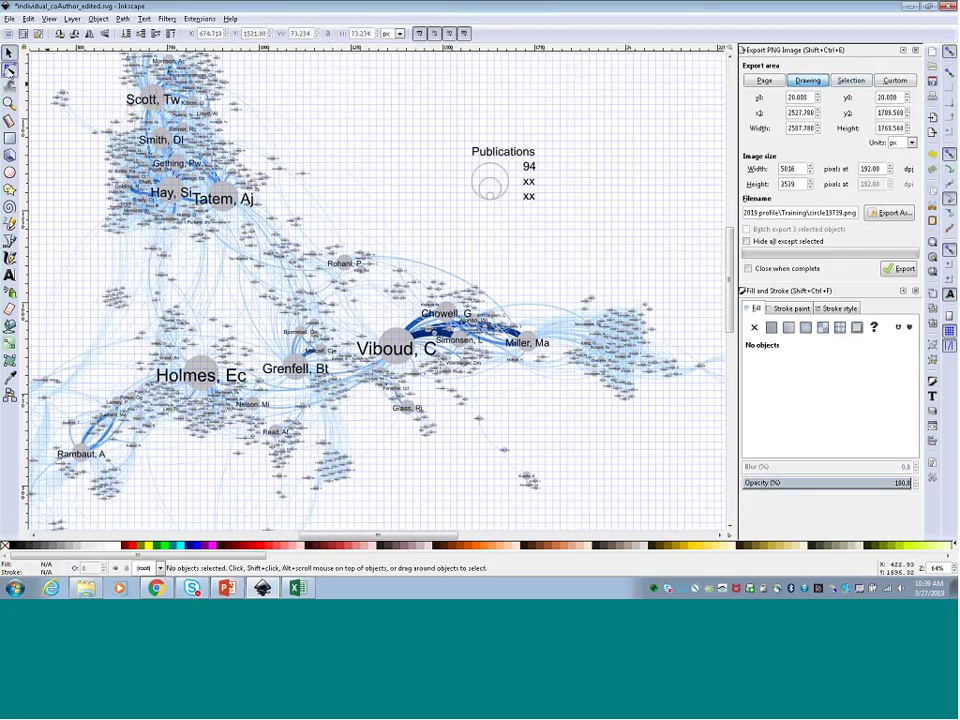
Check the size of the large node directly below the uppermost one in the upper cluster
left_click(9, 70)
left_click(40, 430)
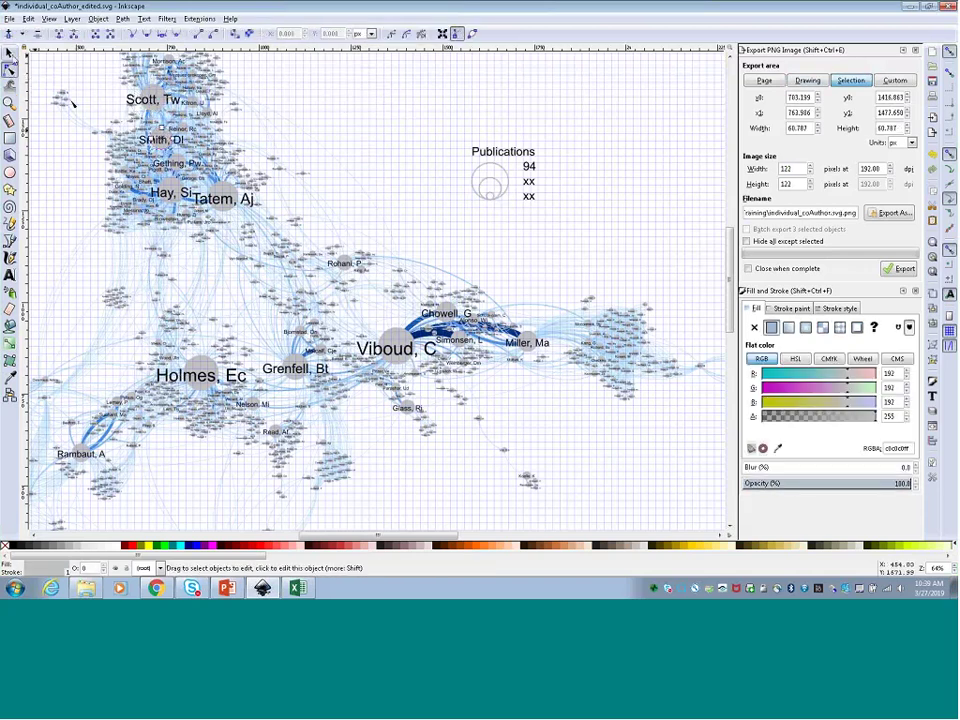
left_click(9, 55)
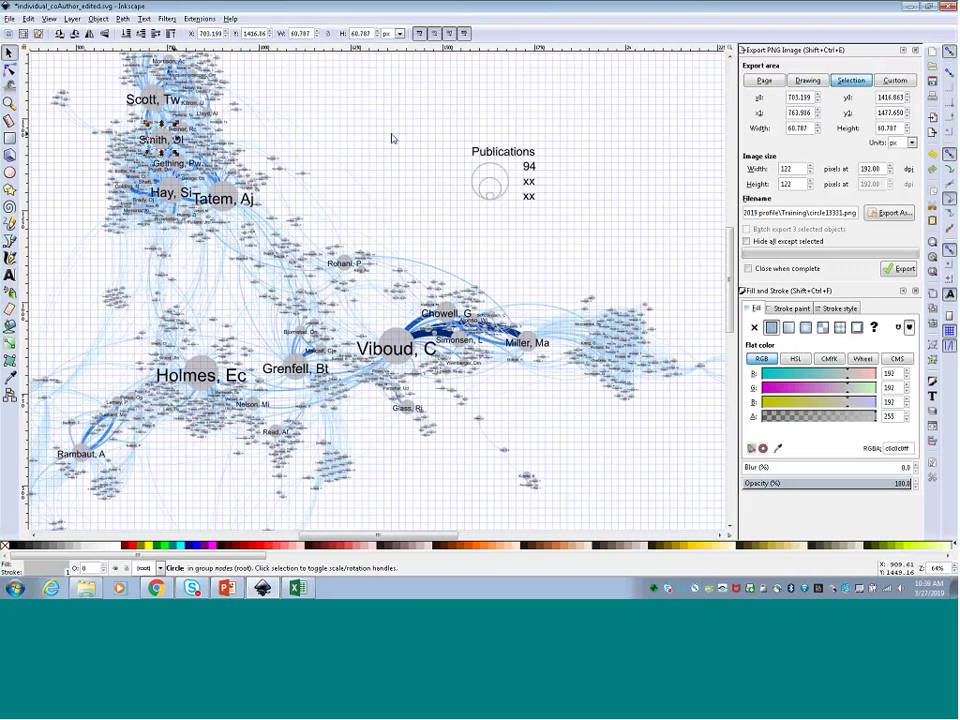
key("Escape")
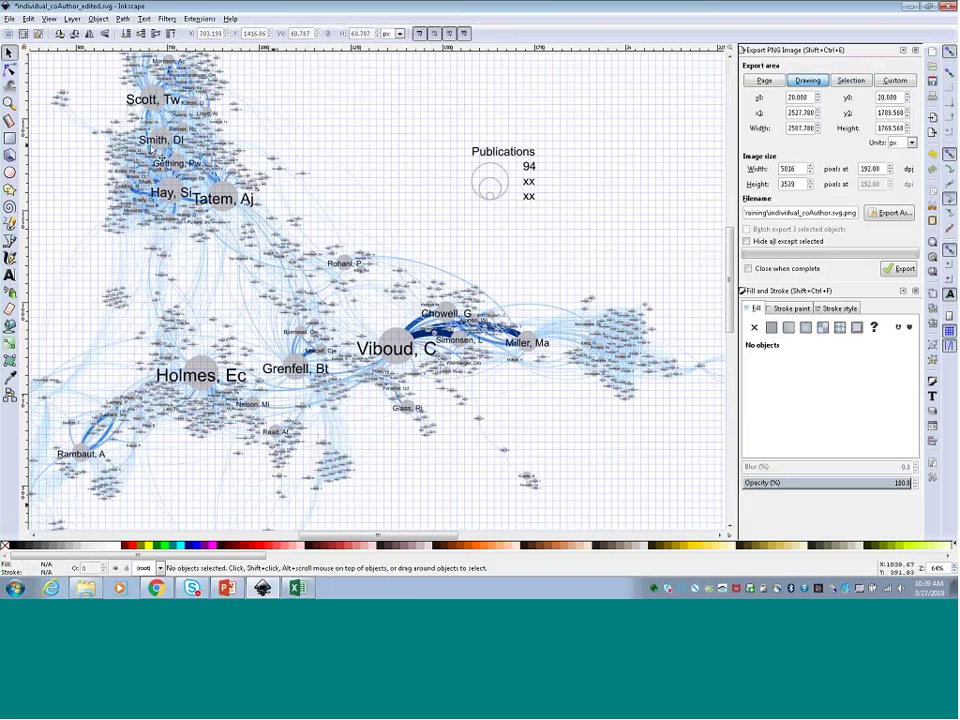
Switch to the author_nodeList sheet in Excel and look up number_of_authored_works for the authors in rows 8 and 9
left_click(297, 588)
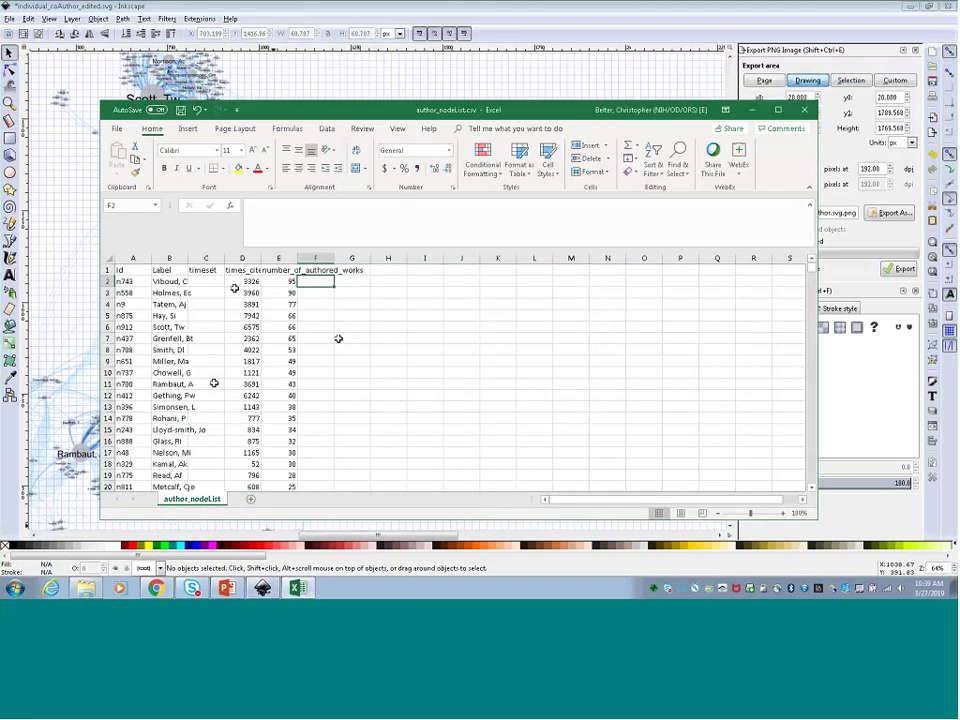
left_click(206, 350)
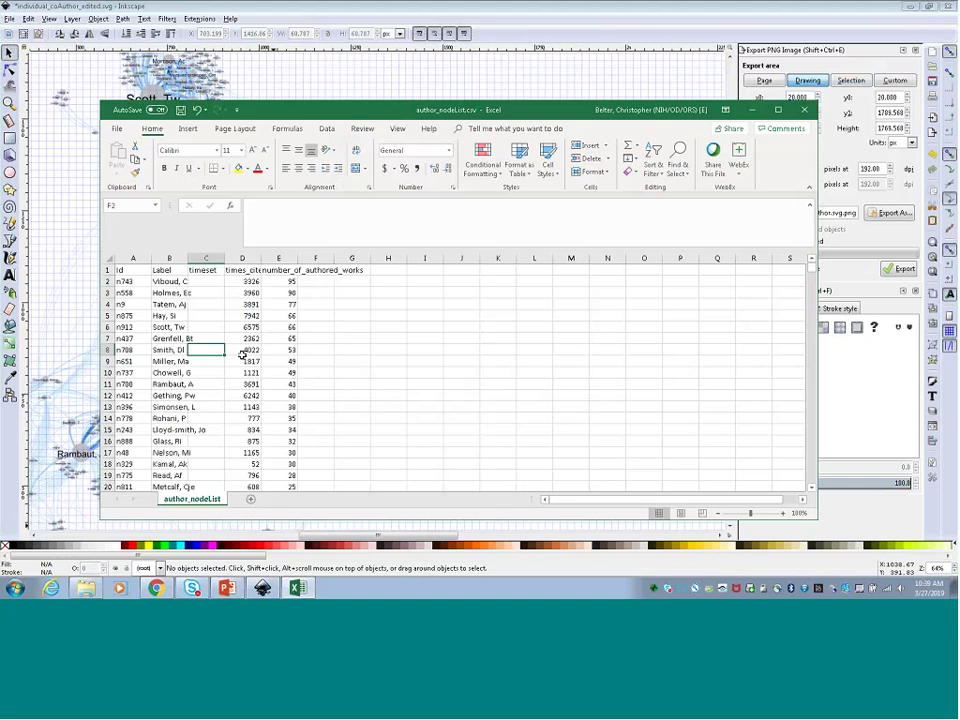
key("Right")
key("Right")
key("Right")
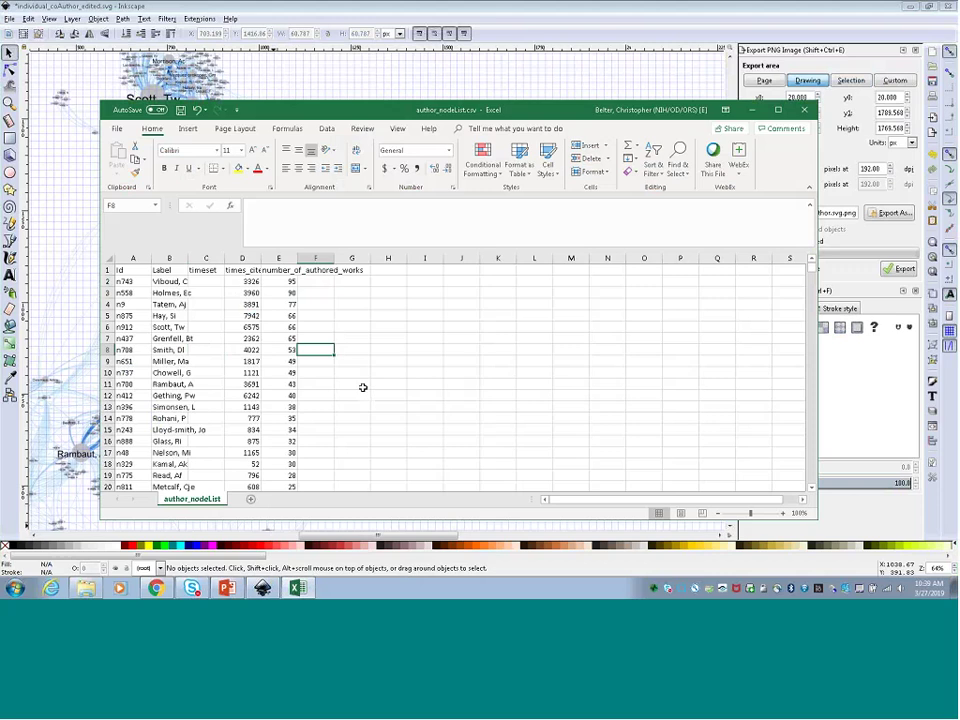
left_click(303, 363)
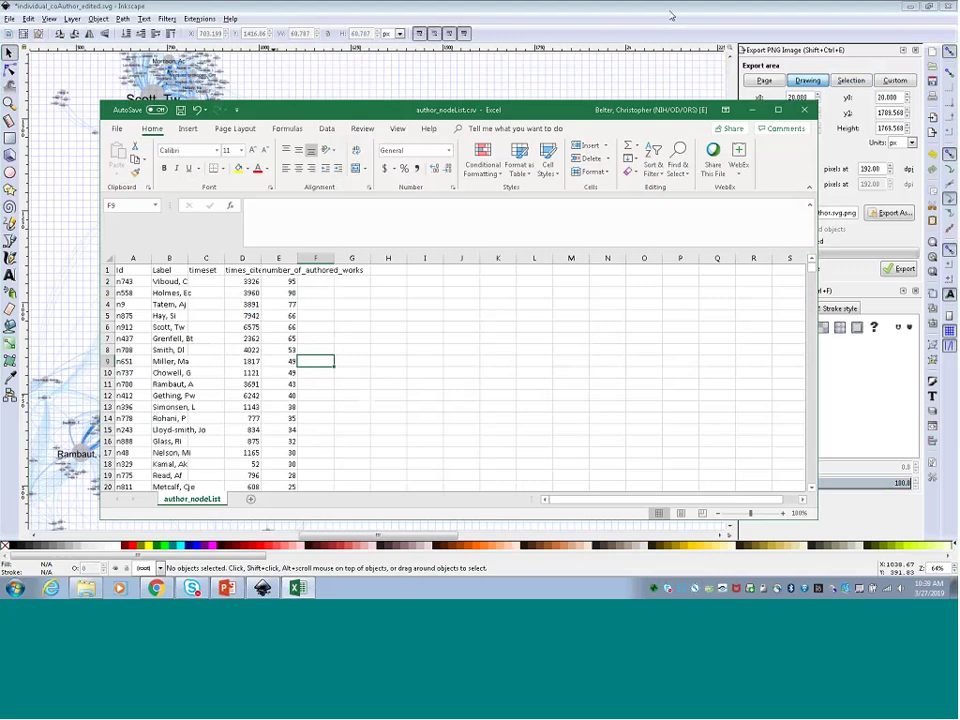
Switch back to Inkscape and check the size of the large node at the end of the thick dark-blue links
key("alt+Tab")
key("n")
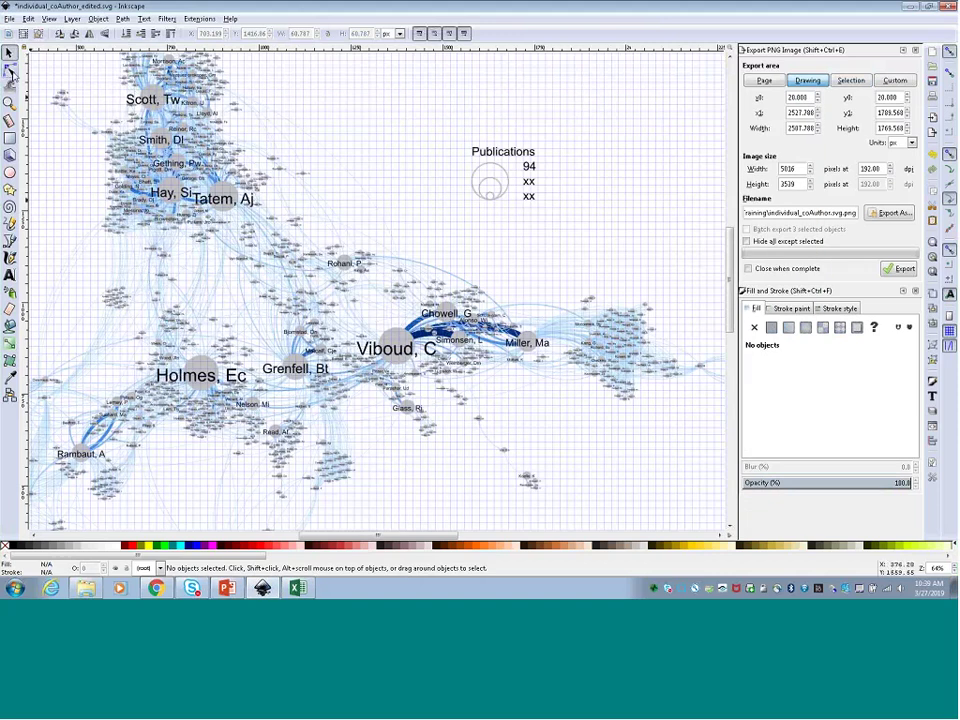
left_click(527, 341)
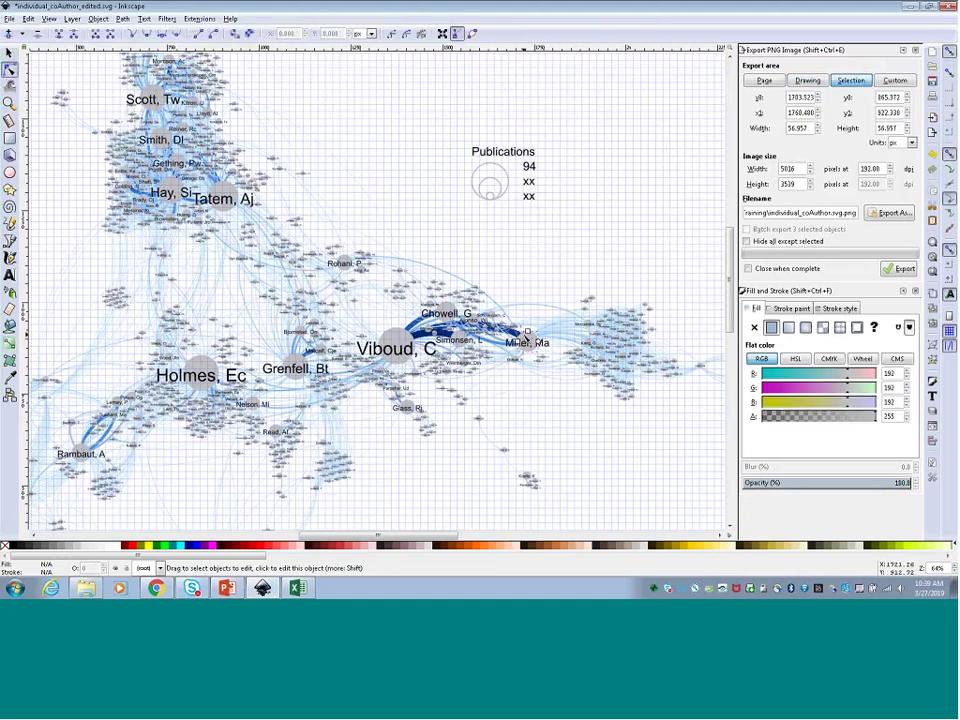
key("s")
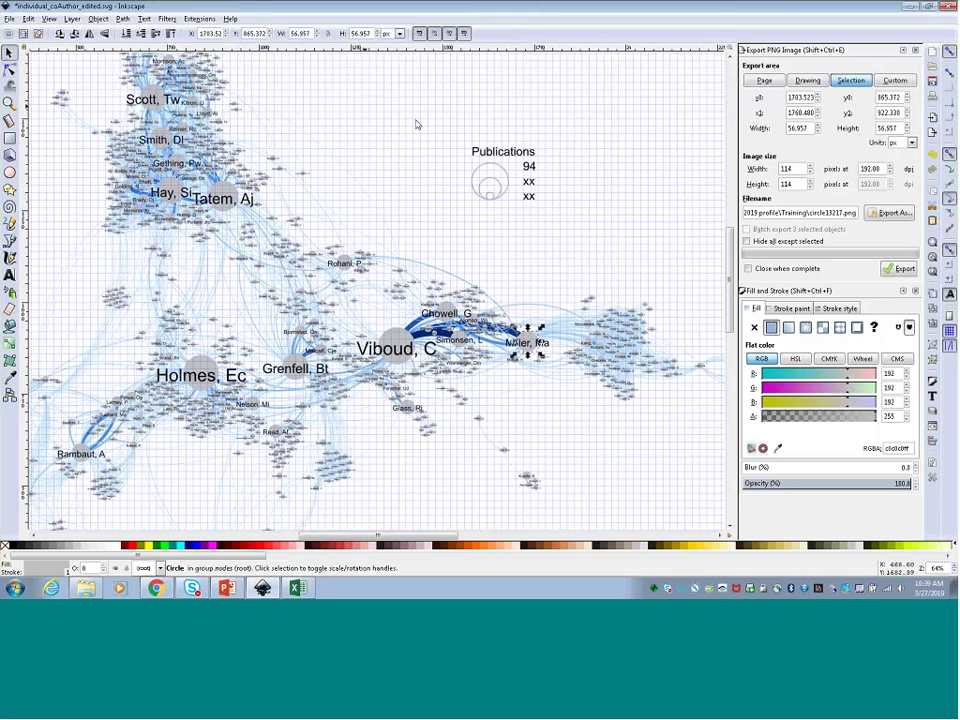
key("Escape")
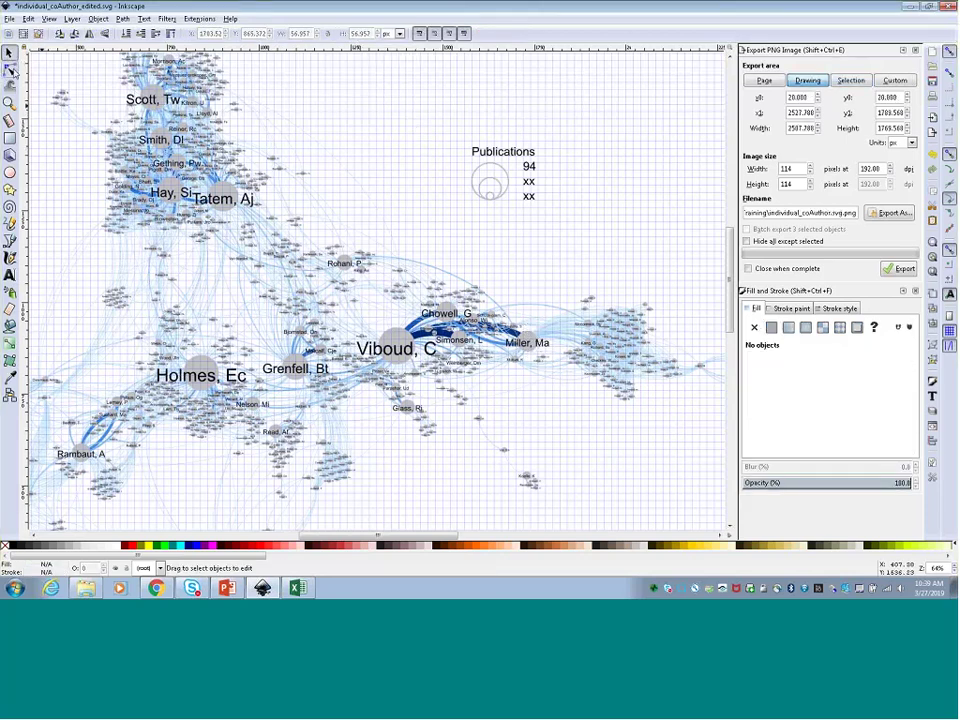
Recheck the size of the second large node from the top of the upper cluster
left_click(9, 69)
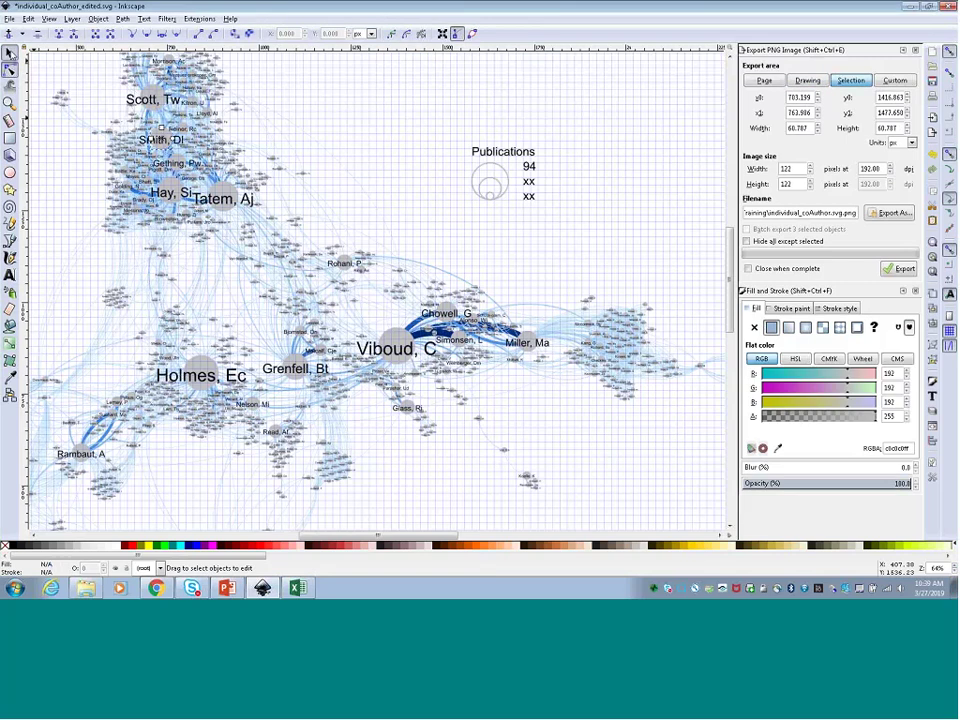
left_click(9, 53)
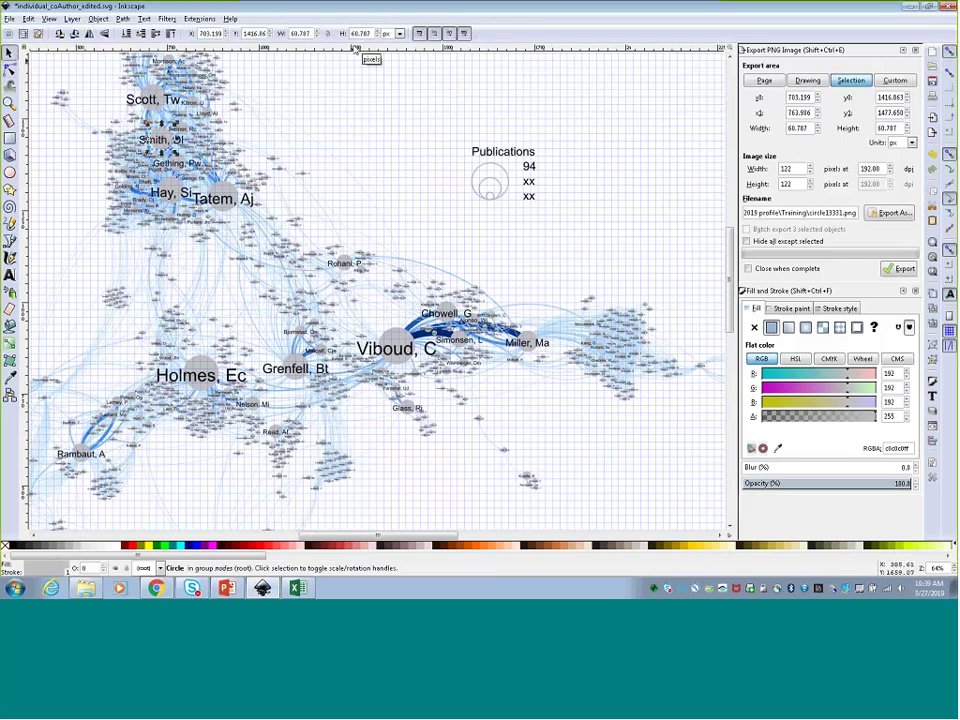
key("Escape")
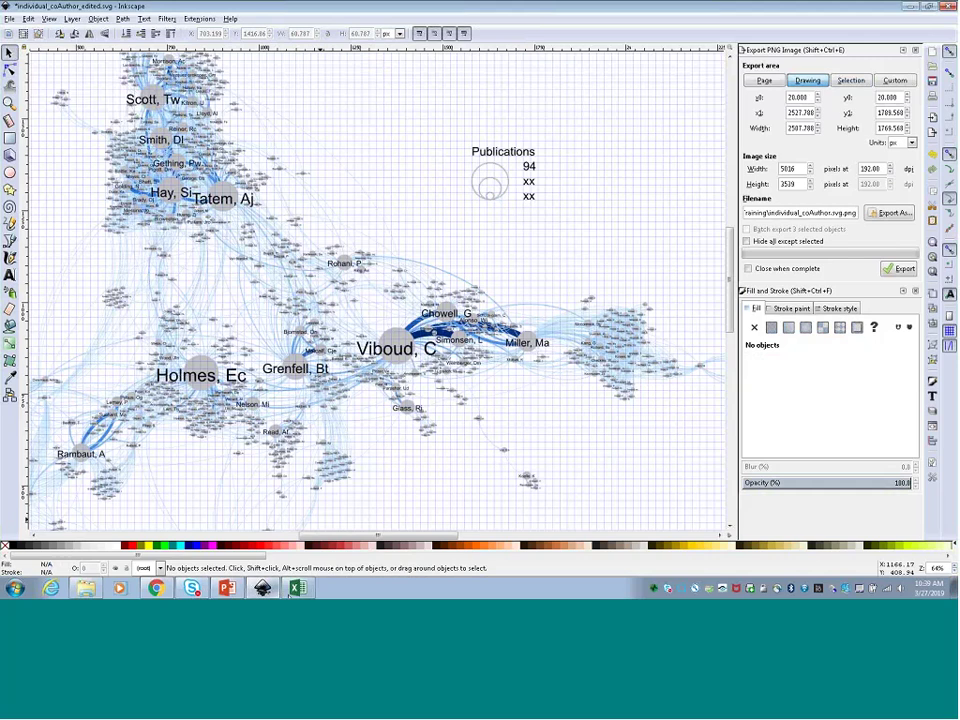
Switch to Excel and compare the number_of_authored_works values in rows 8 and 7
left_click(297, 587)
left_click(308, 348)
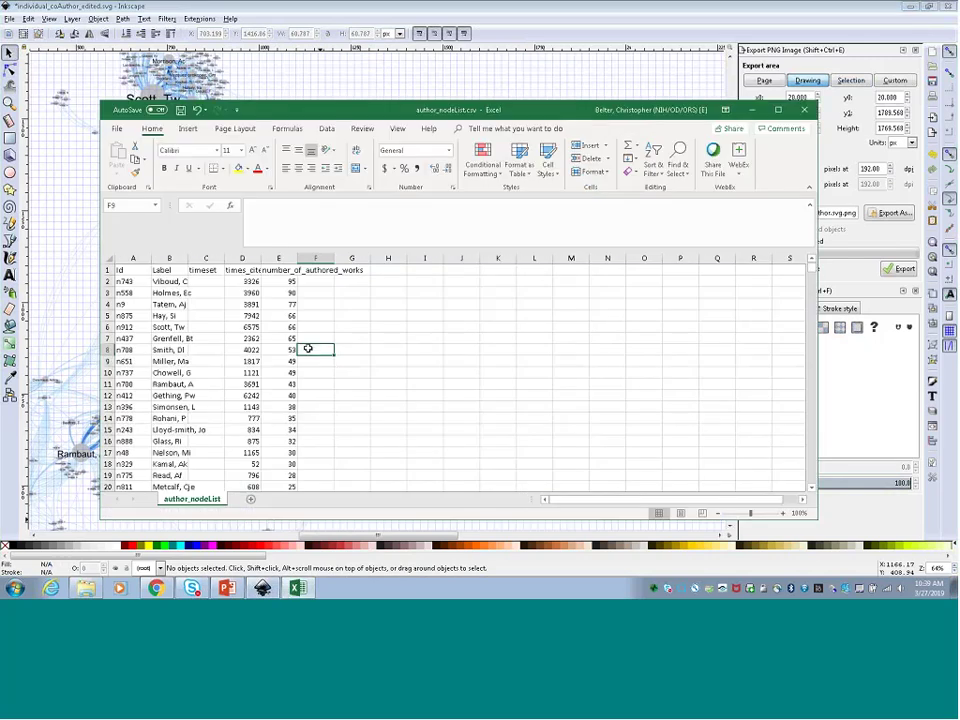
left_click(313, 338)
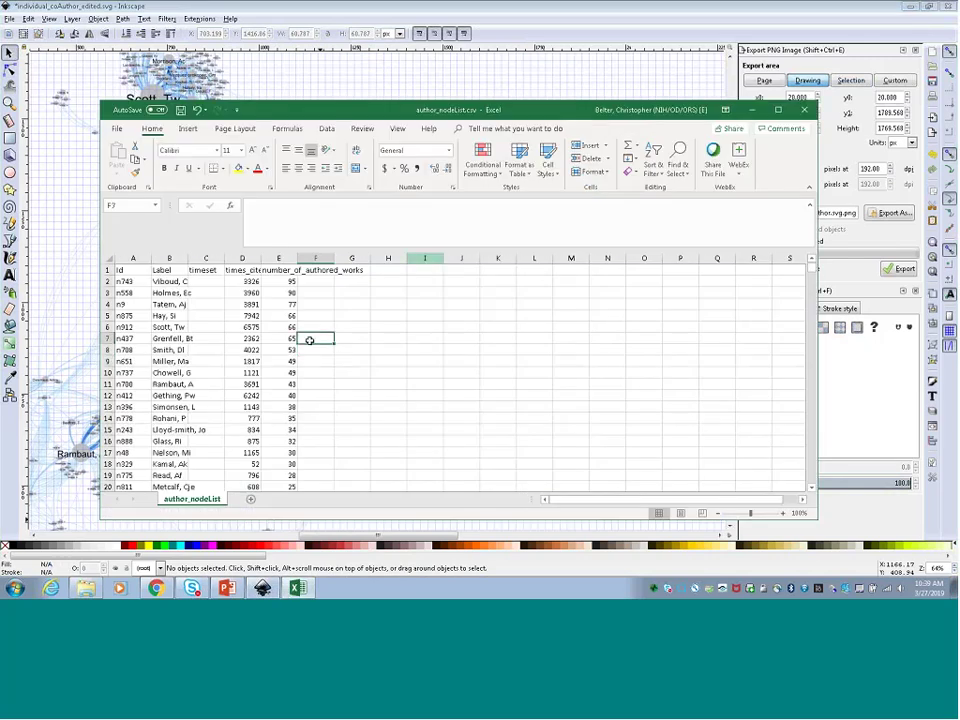
Switch back to Inkscape and check the size of the large node between the network's two biggest nodes
key("alt+Tab")
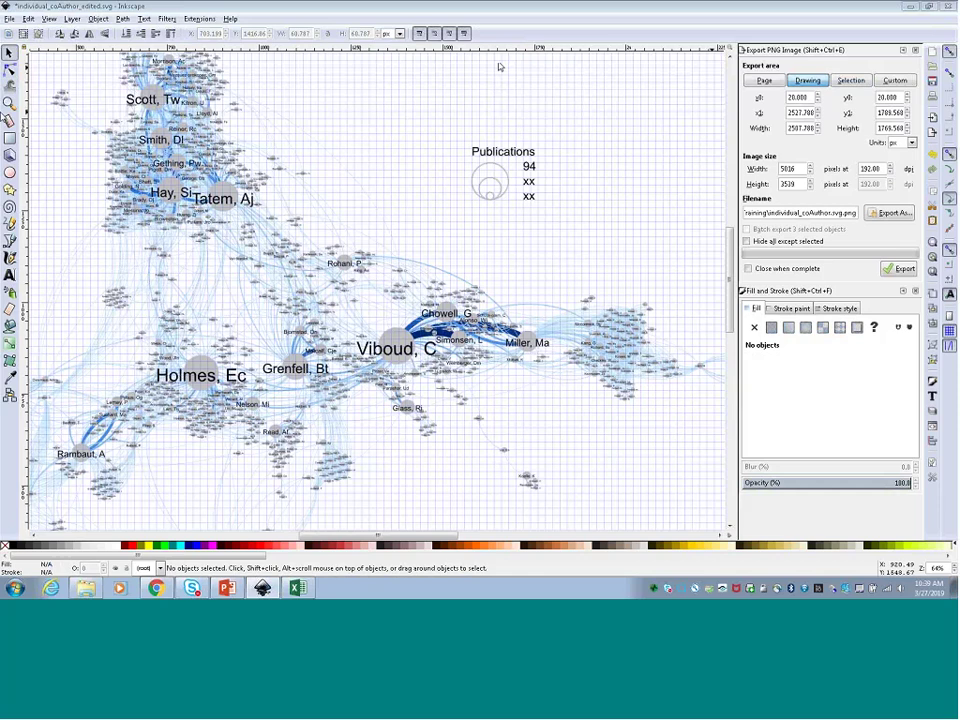
left_click(9, 69)
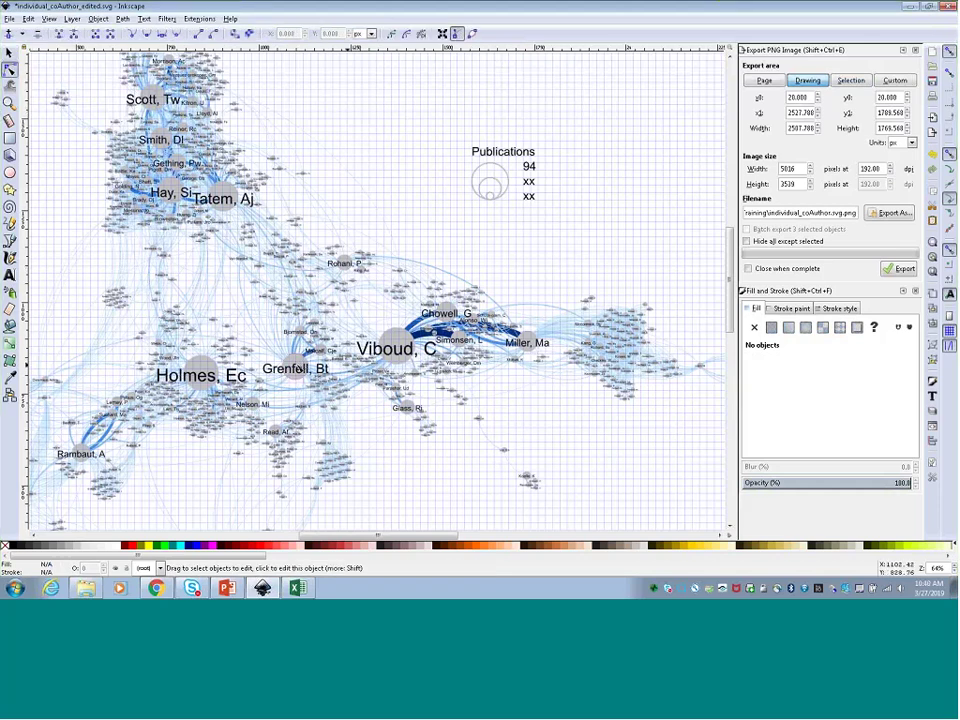
left_click(296, 366)
left_click(9, 52)
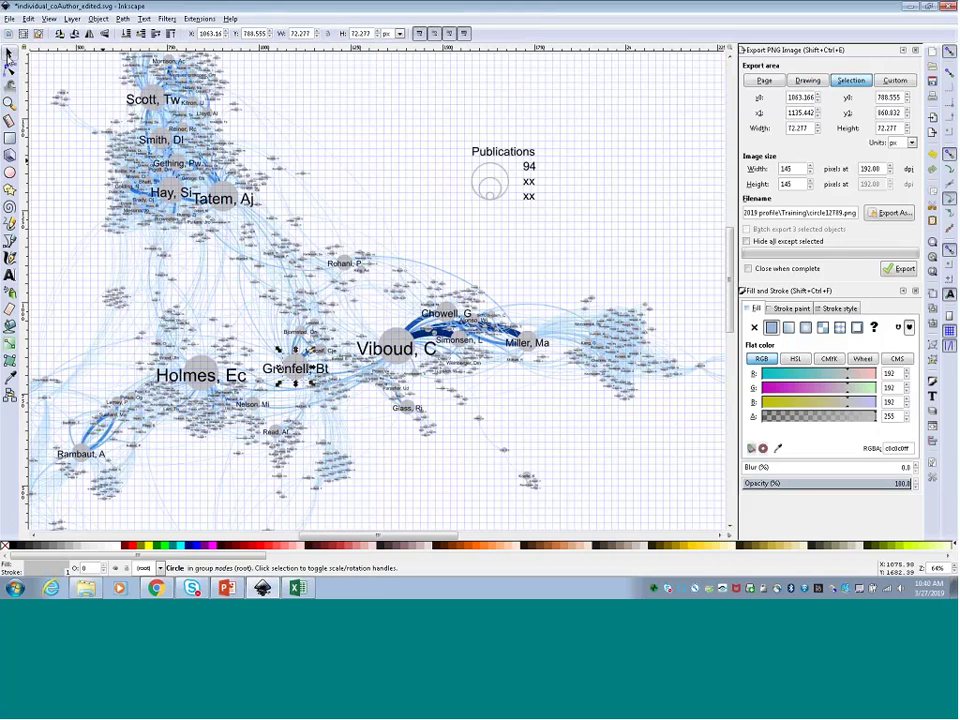
left_click(406, 207)
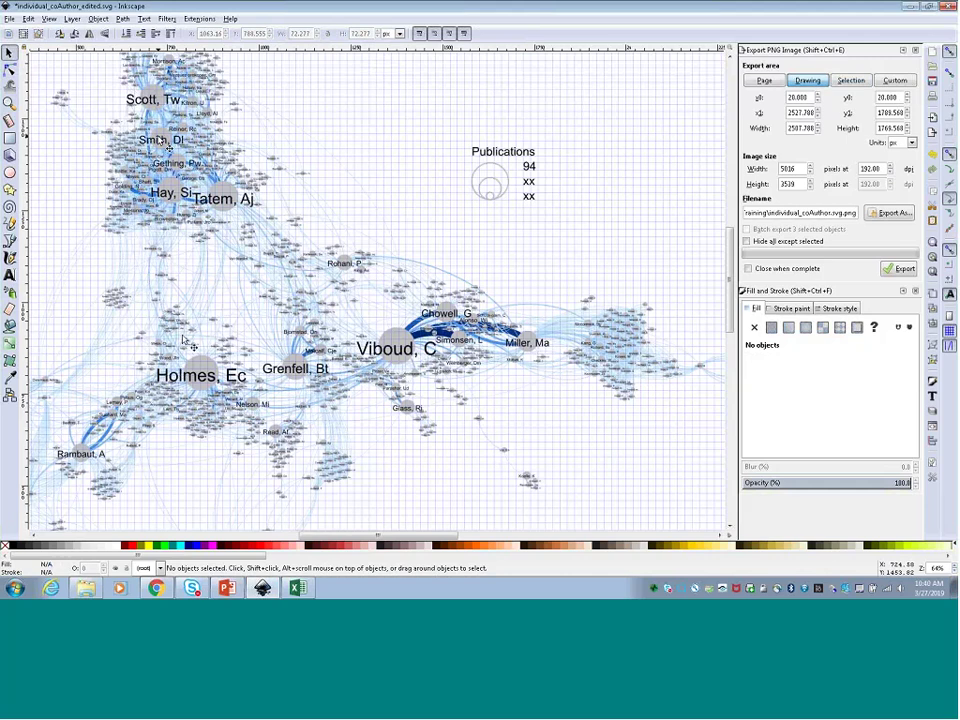
Consult number_of_authored_works in row 8 of the Excel sheet and compare it against the legend's circles in Inkscape
left_click(296, 588)
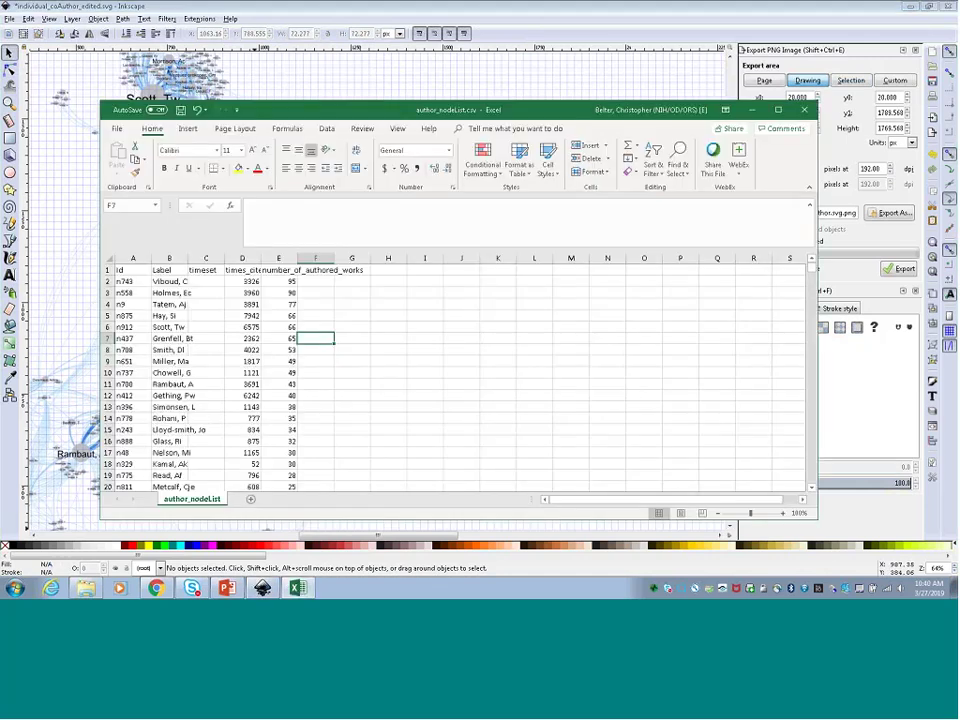
left_click(307, 351)
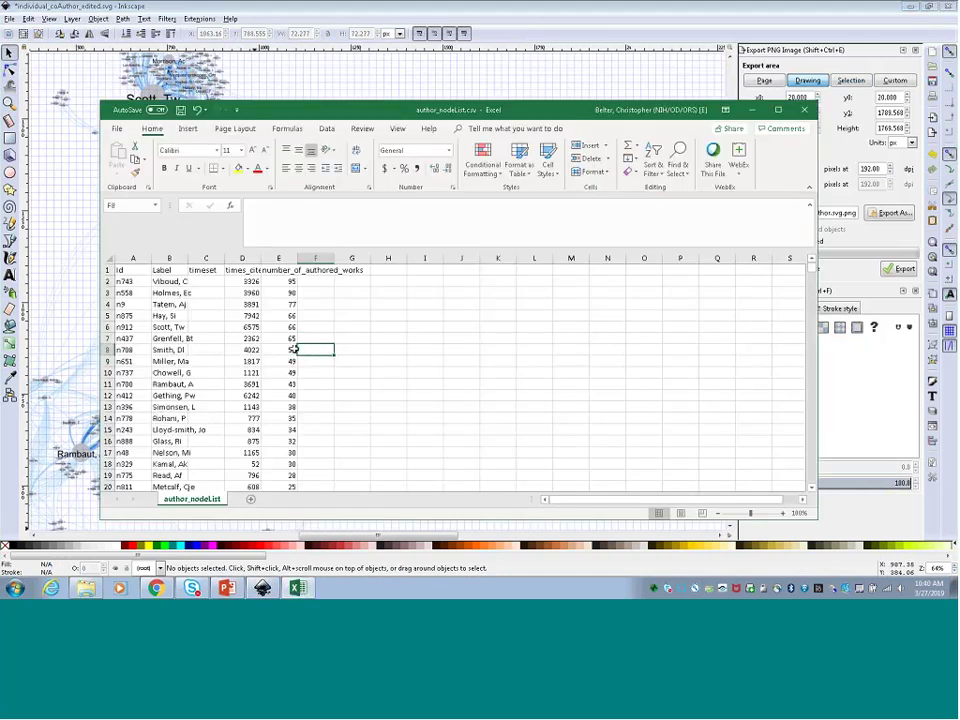
left_click(628, 17)
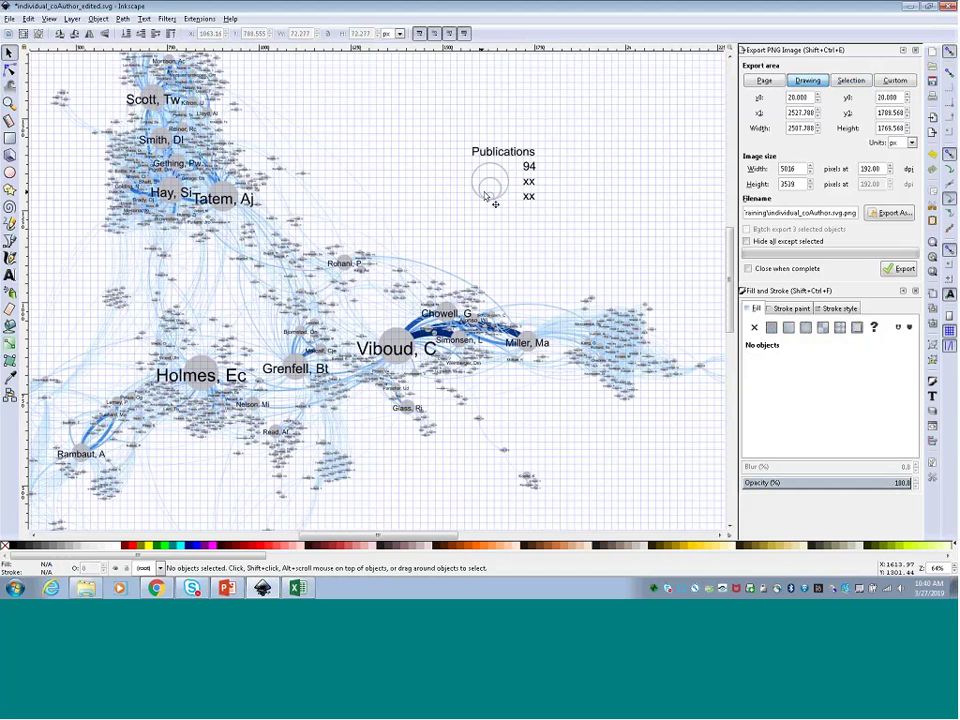
key("alt+Tab")
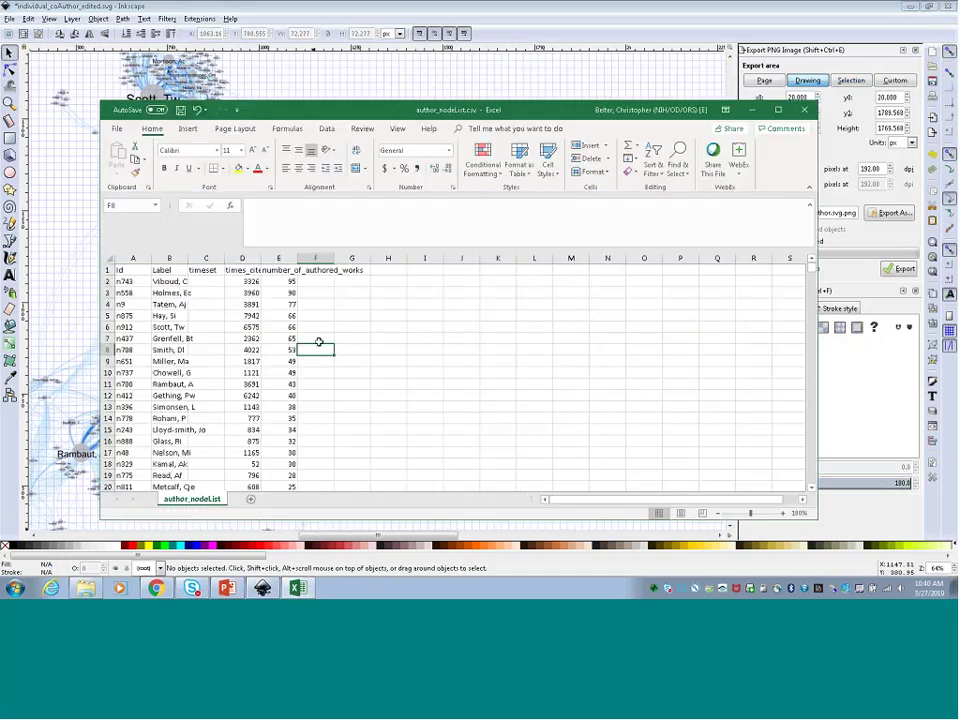
Switch back to Inkscape and replace the Publications legend's middle label with 53
key("alt+Tab")
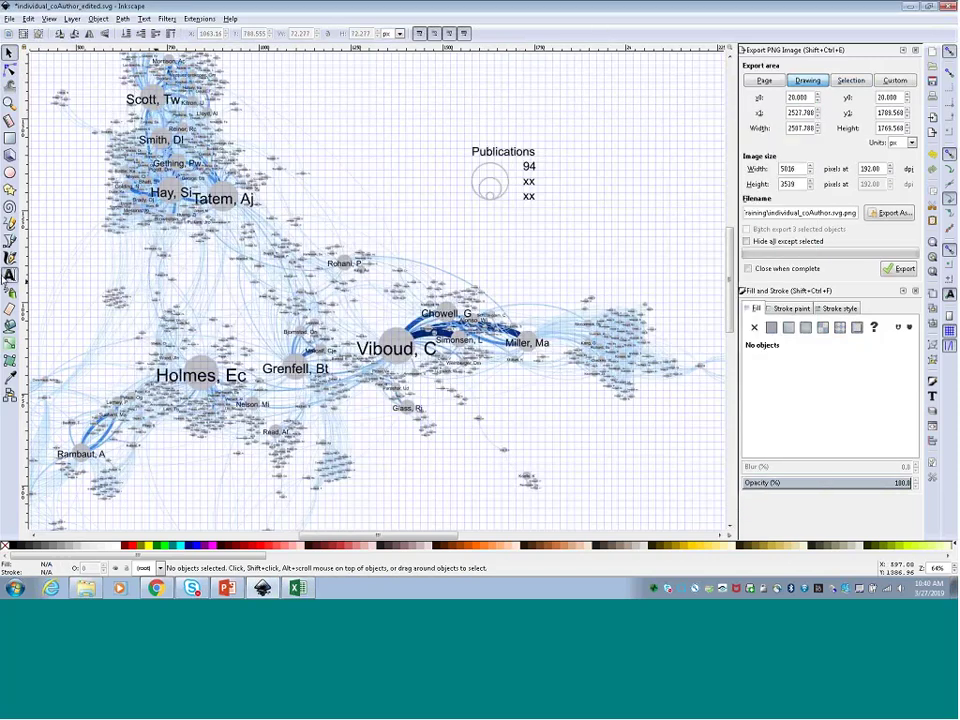
left_click(9, 273)
left_click(525, 181)
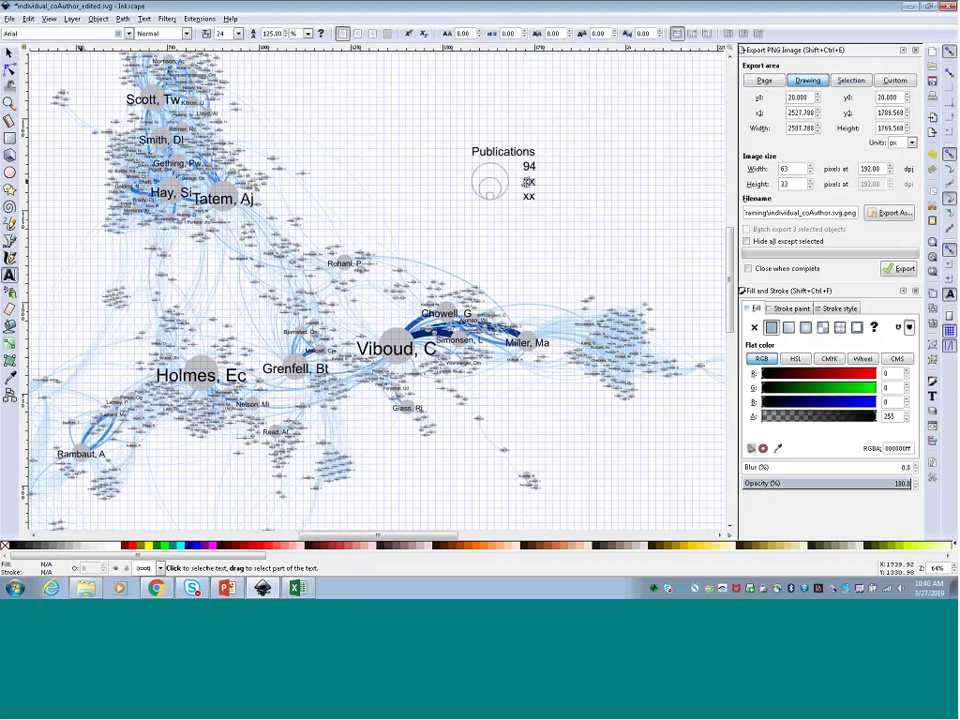
left_click_drag(522, 181, 578, 185)
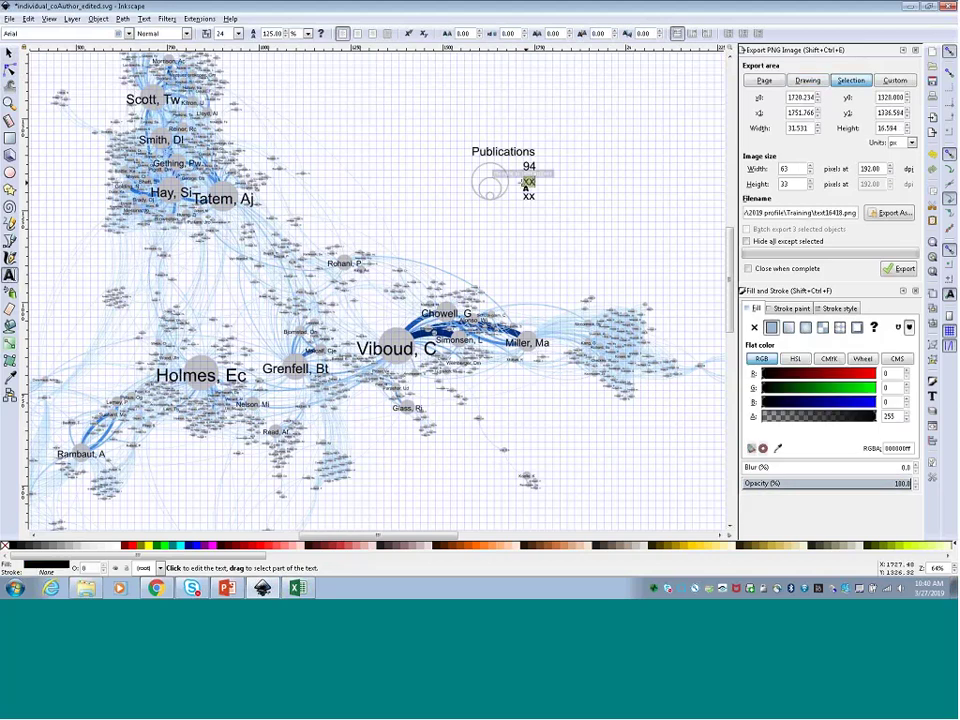
type("523")
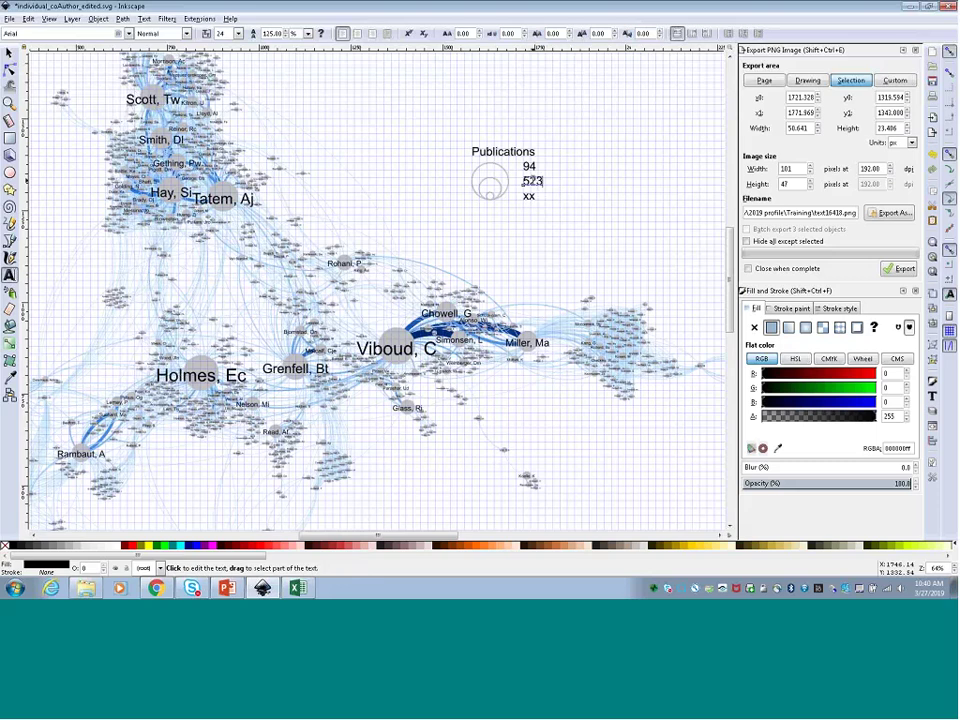
key("BackSpace")
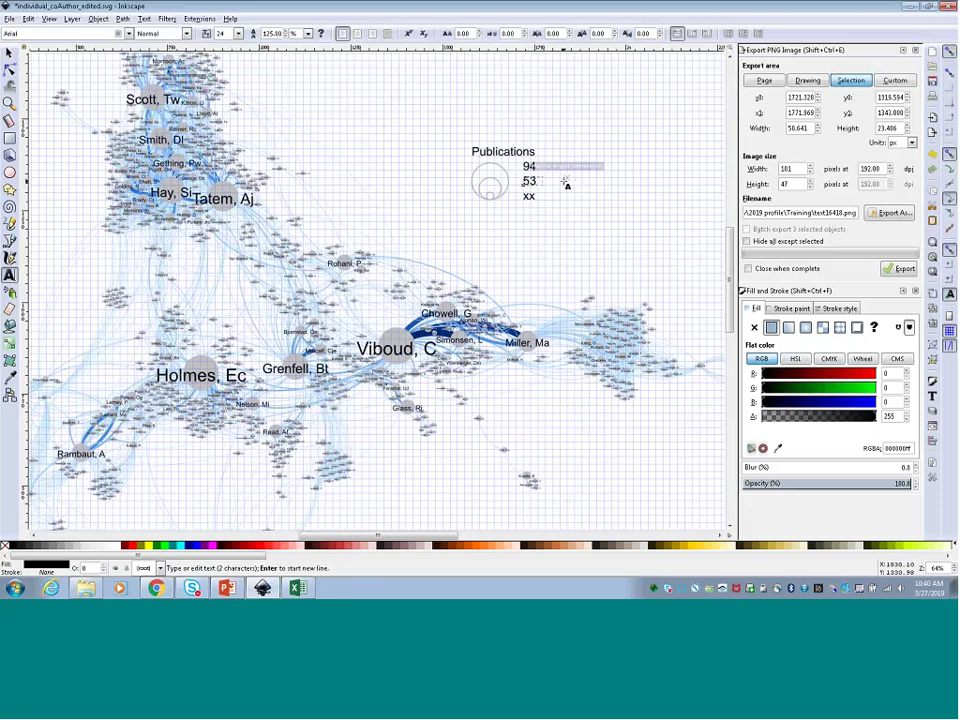
key("F1")
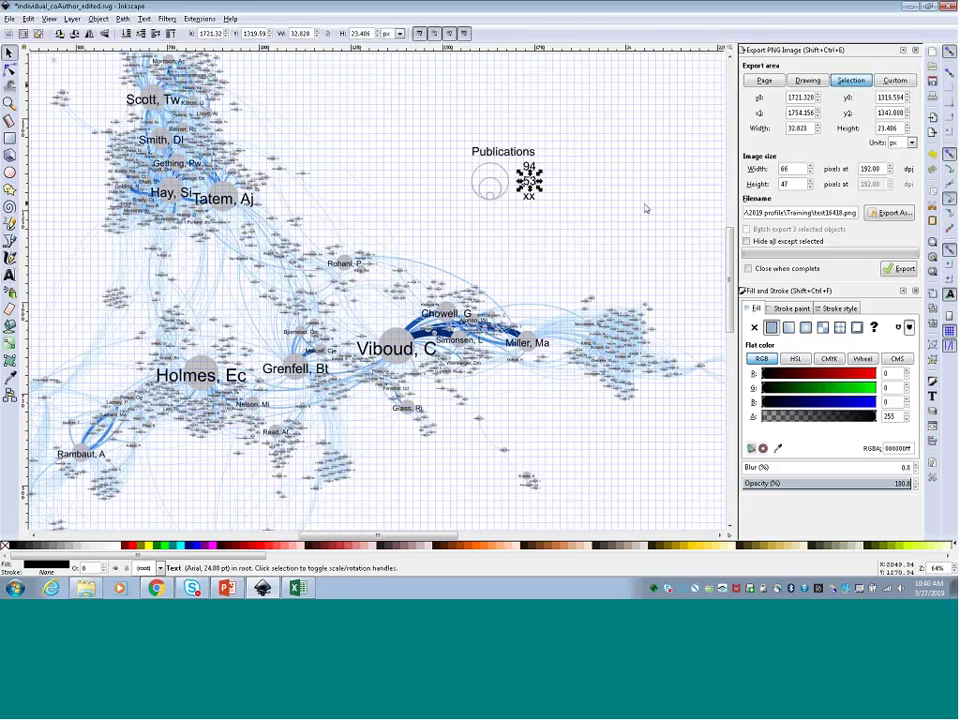
key("Escape")
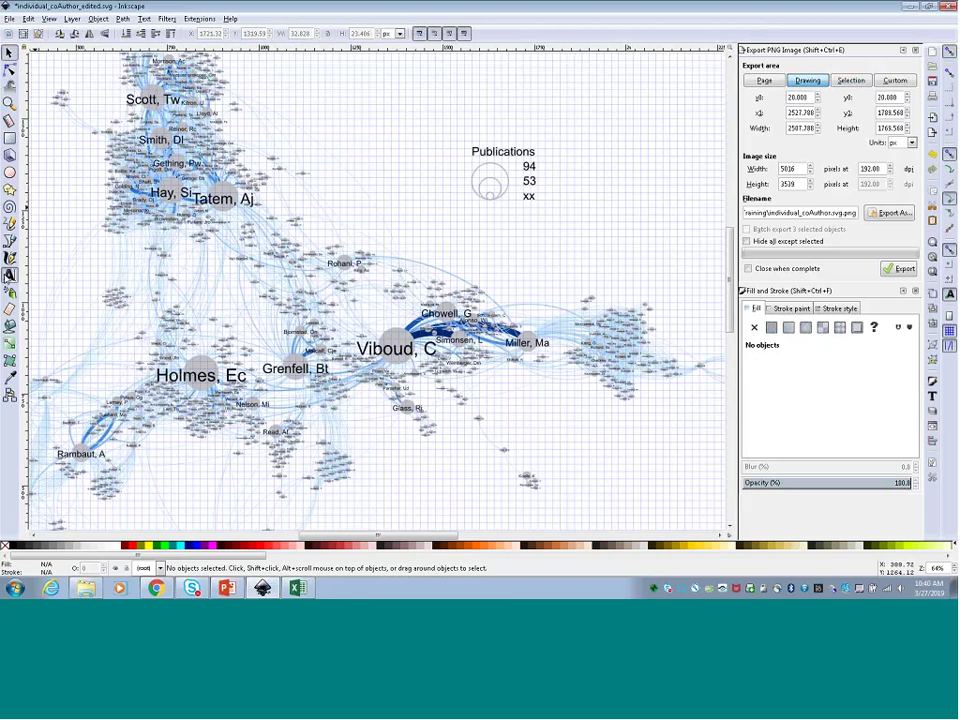
Replace the lowest label of the Publications legend with 12
key("F8")
left_click(603, 182)
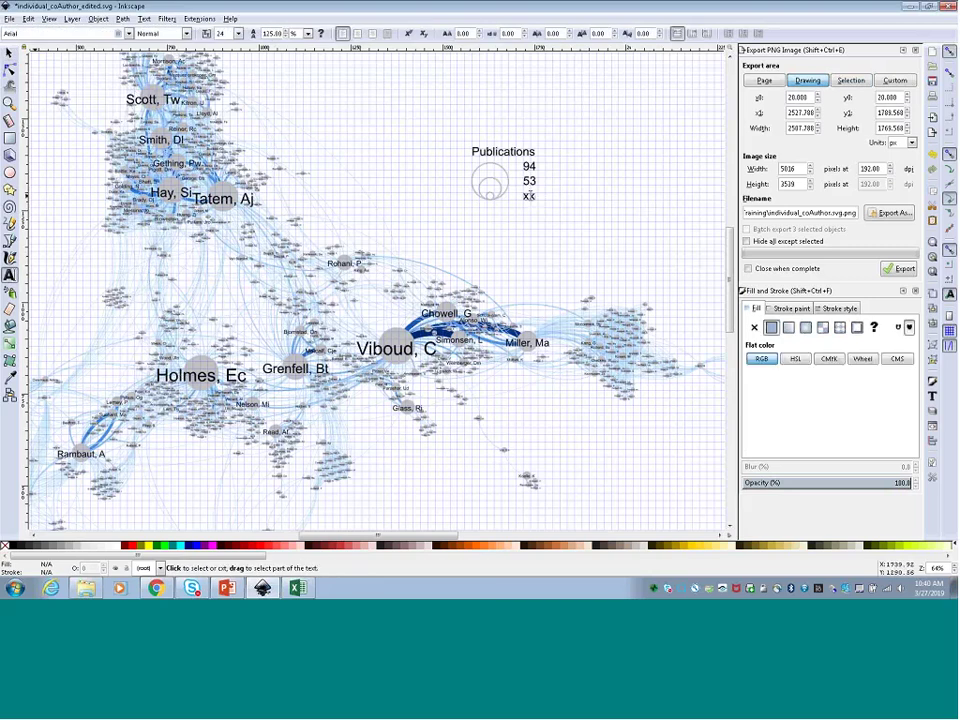
key("ctrl+a")
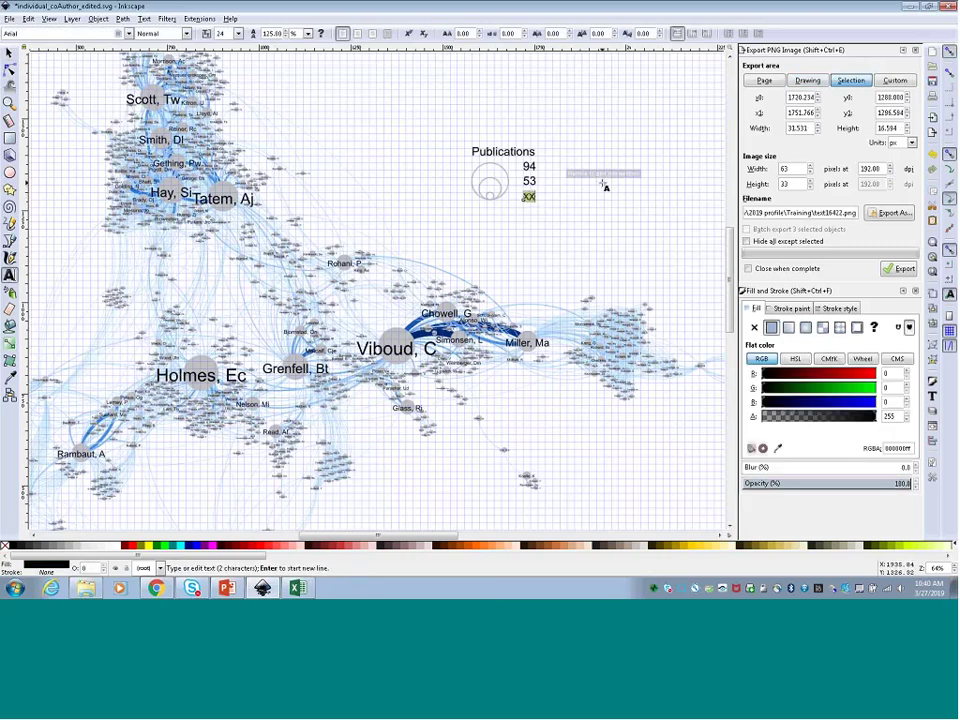
type("12")
left_click(493, 195)
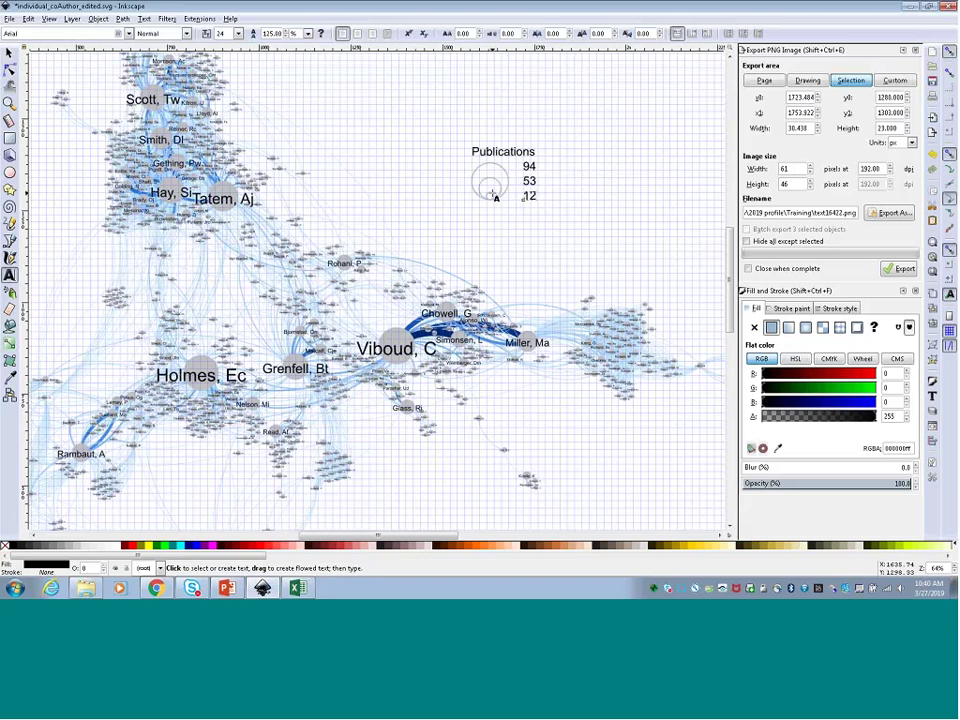
Change the lowest label of the Publications legend back to xx and deselect it
left_click_drag(493, 195, 522, 212)
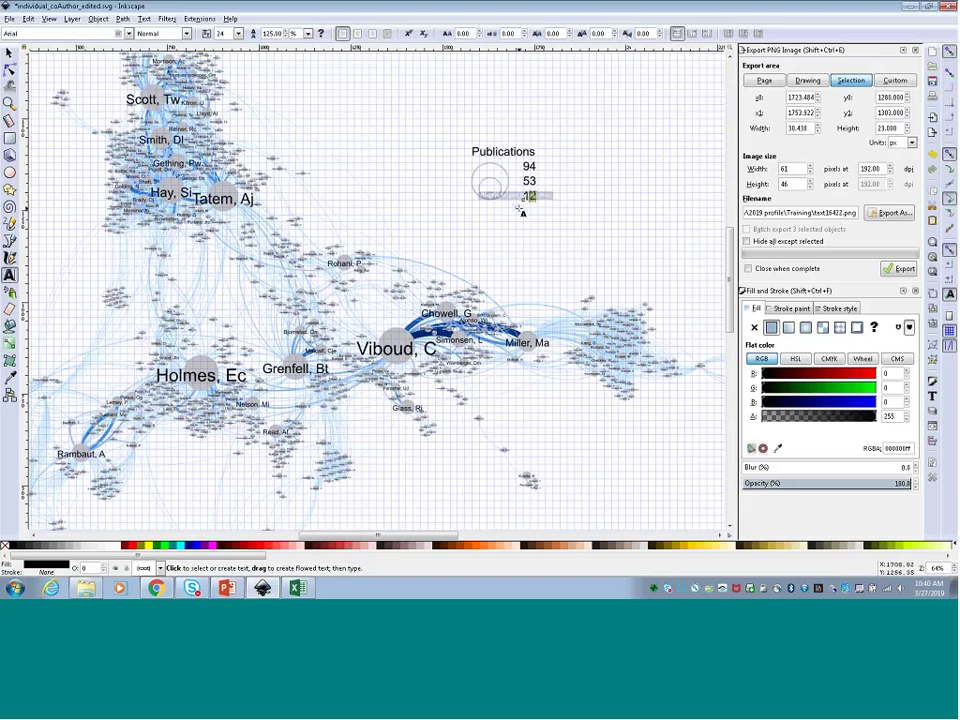
type("X")
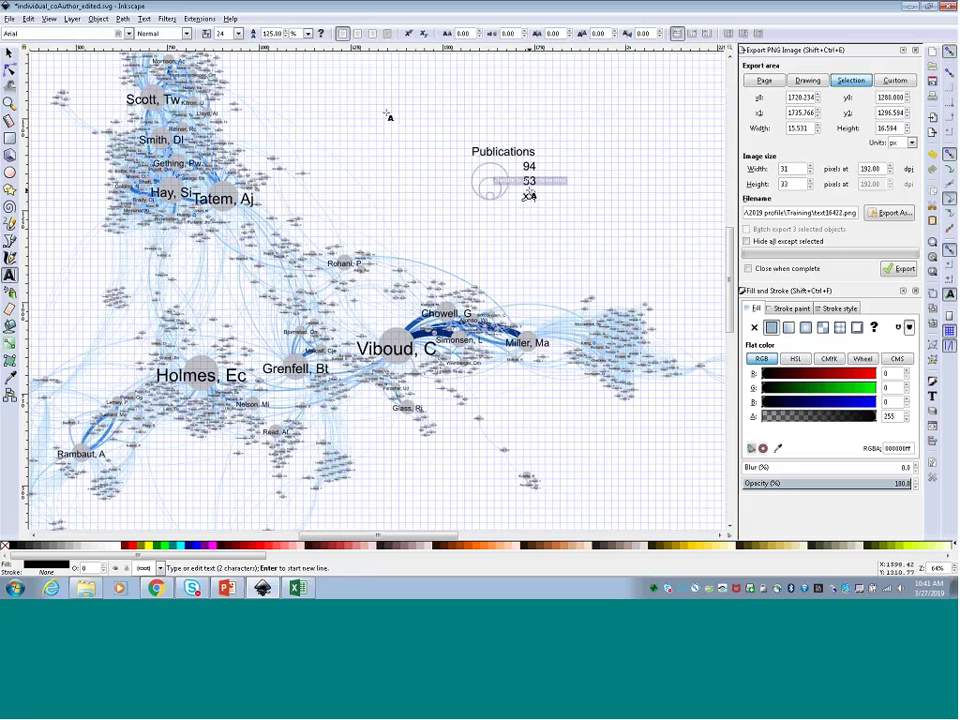
left_click(9, 52)
left_click(578, 183)
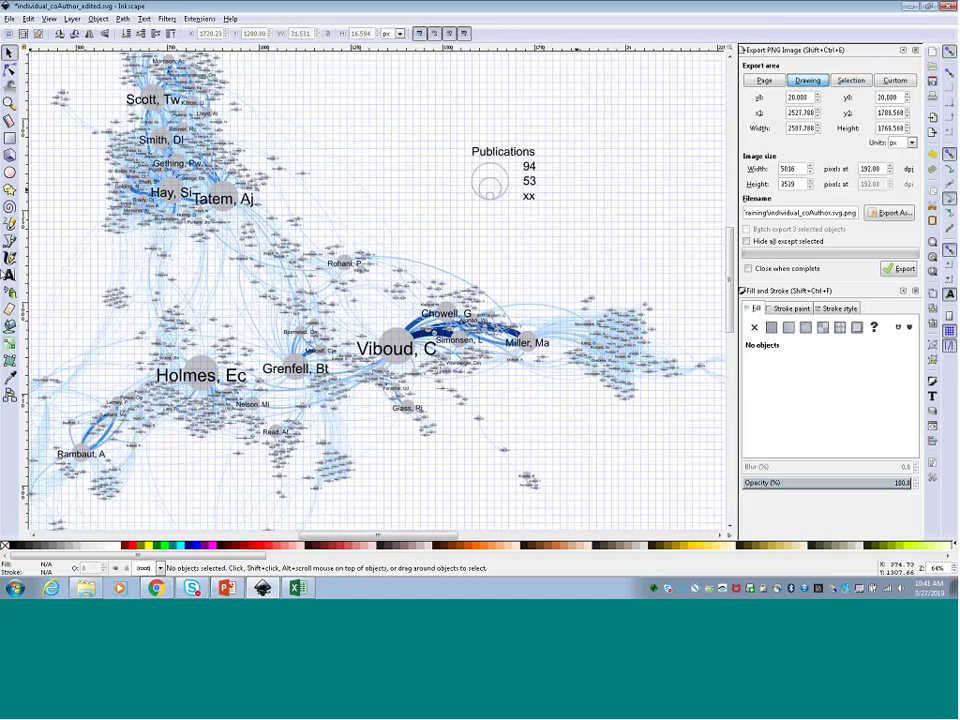
left_click(9, 274)
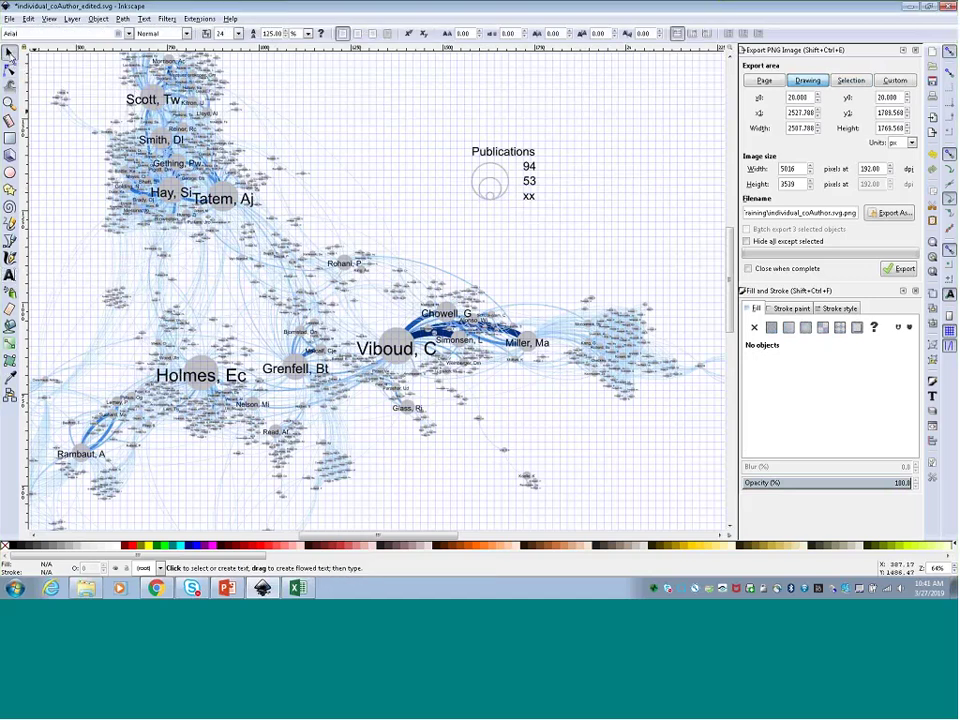
left_click(9, 52)
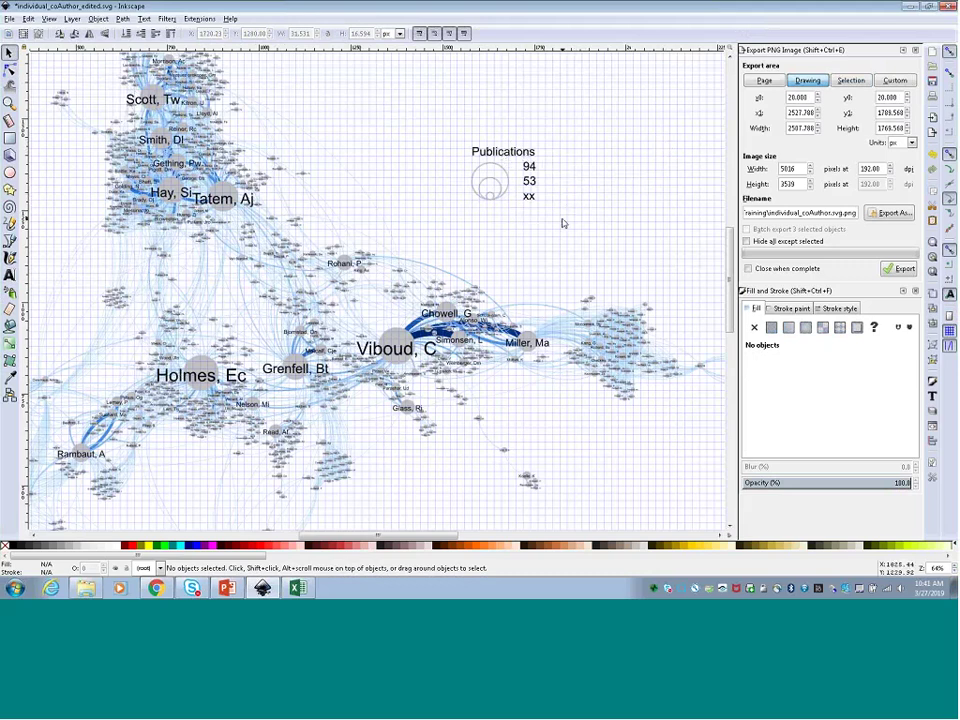
left_click_drag(561, 219, 516, 143)
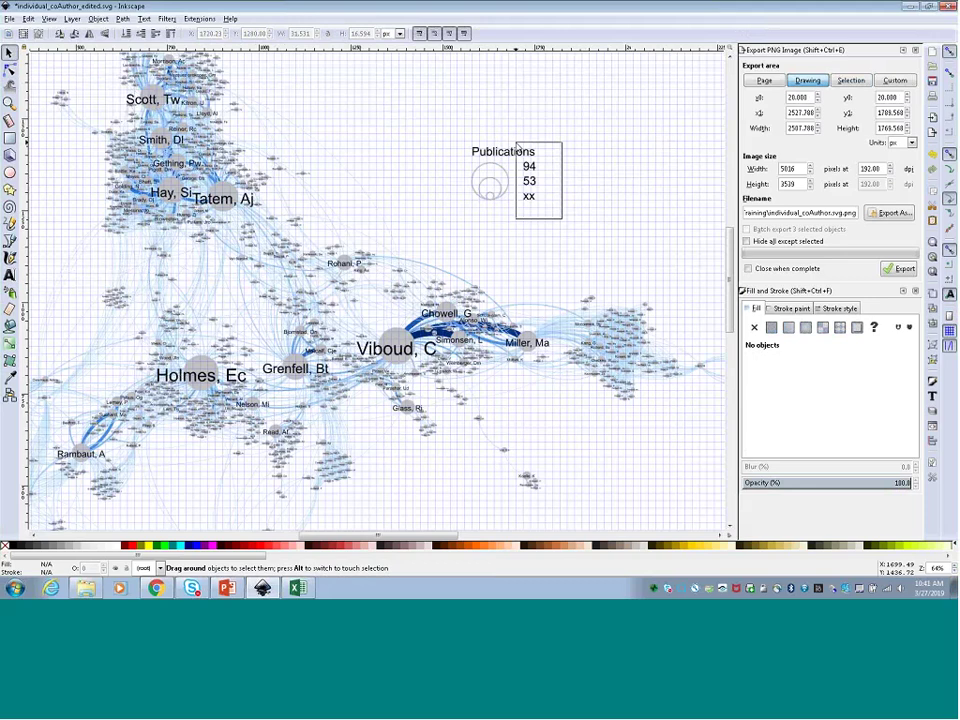
left_click_drag(516, 143, 517, 147)
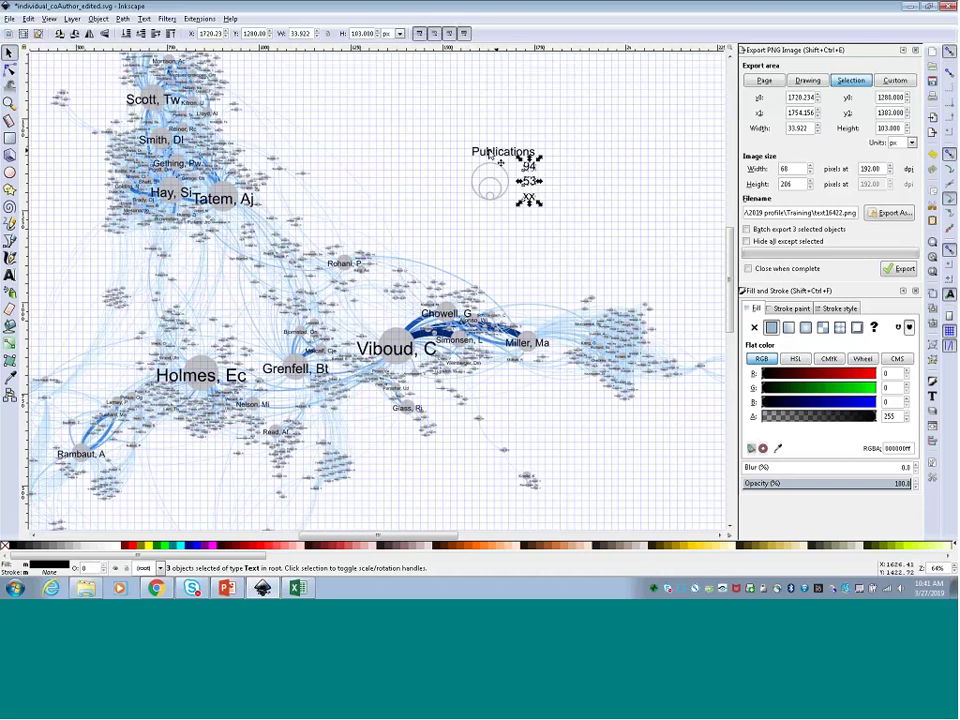
key("shift")
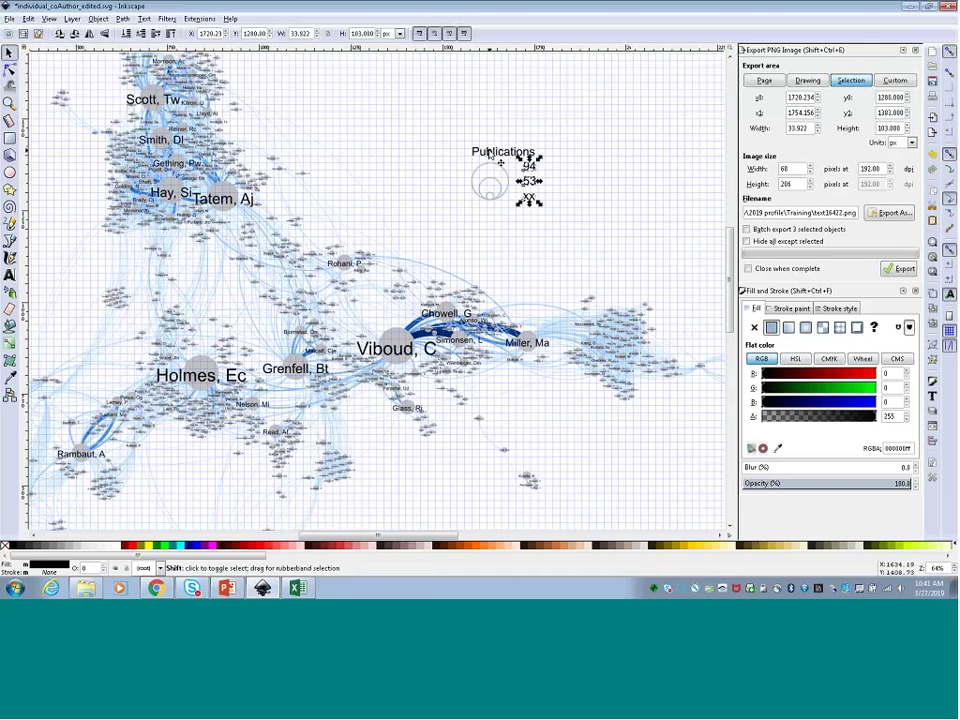
left_click(489, 153, "shift")
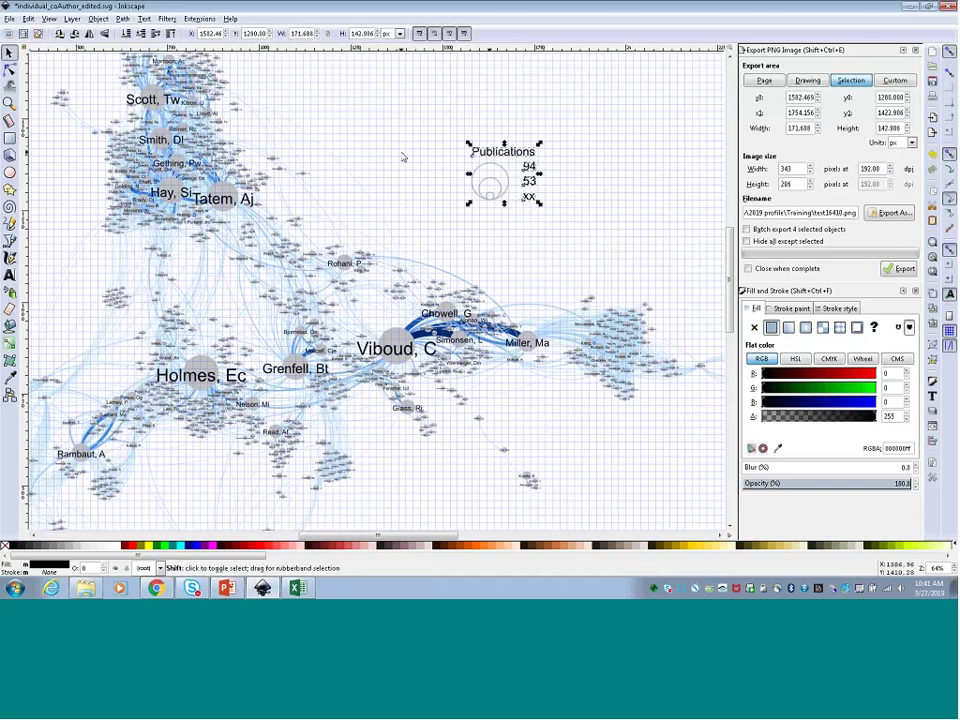
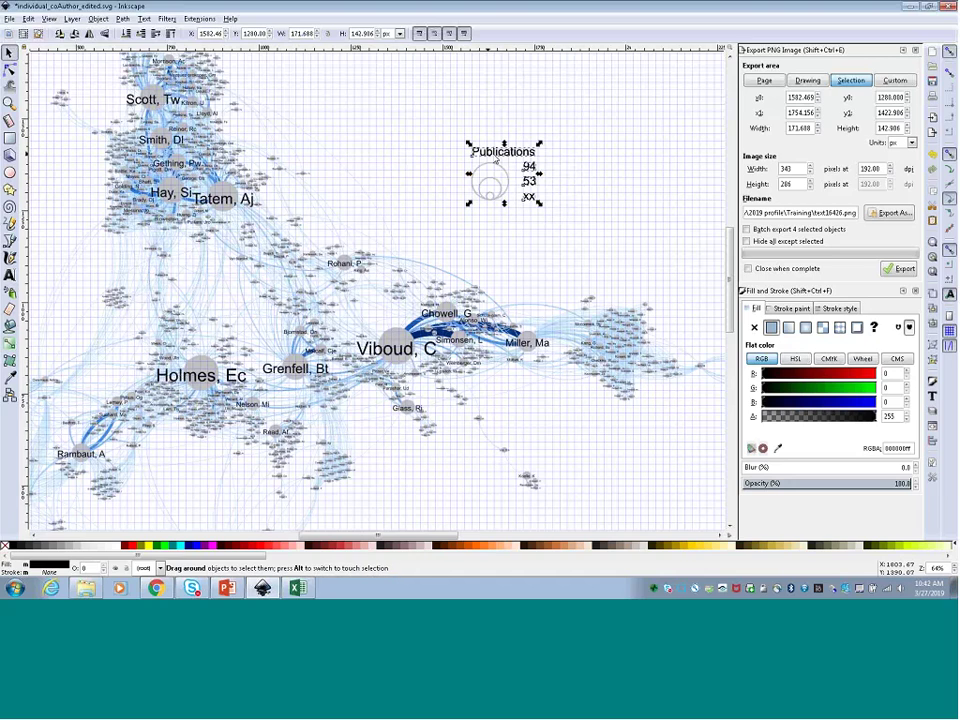
key("Escape")
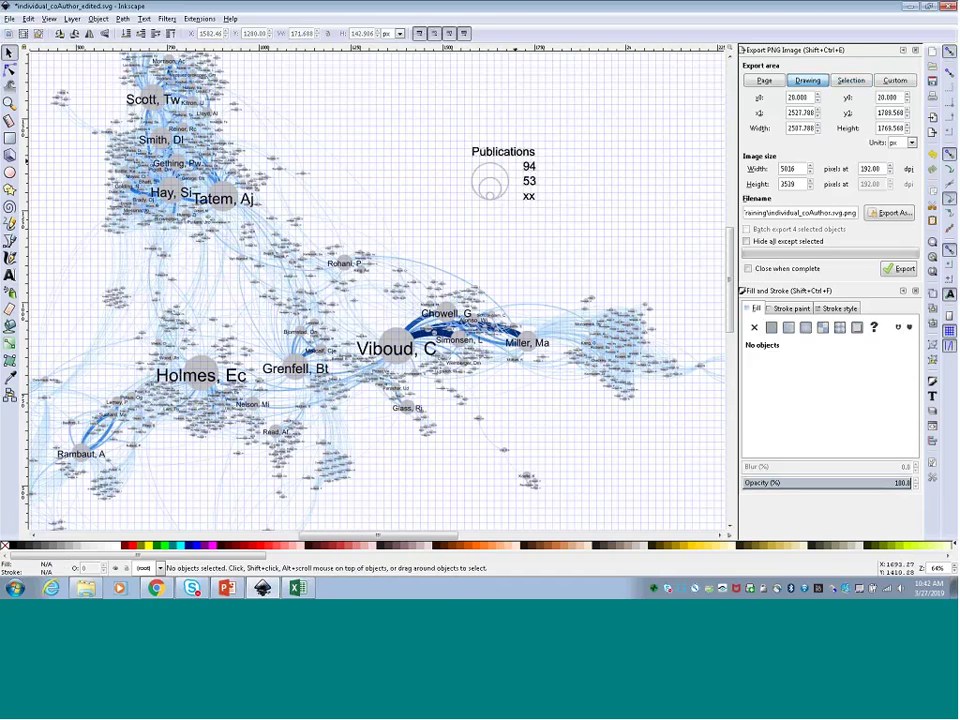
Place a copy of the Publications heading to the right of the legend and a copy of the 94 label beneath it
key("ctrl+v")
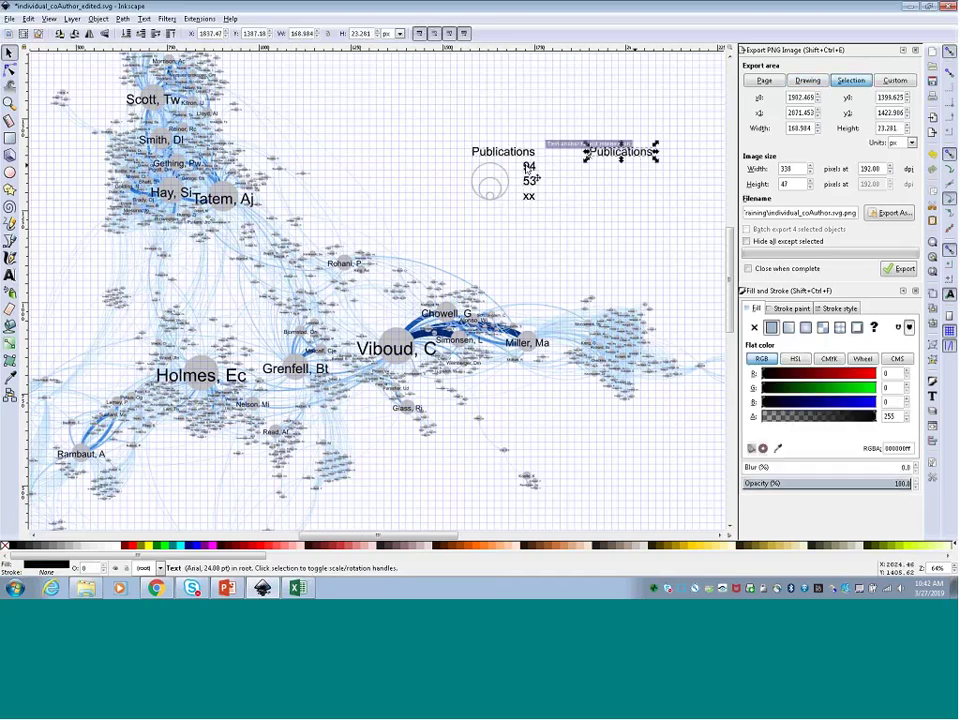
left_click(528, 166)
key("ctrl+c")
key("ctrl+v")
left_click_drag(648, 172, 651, 179)
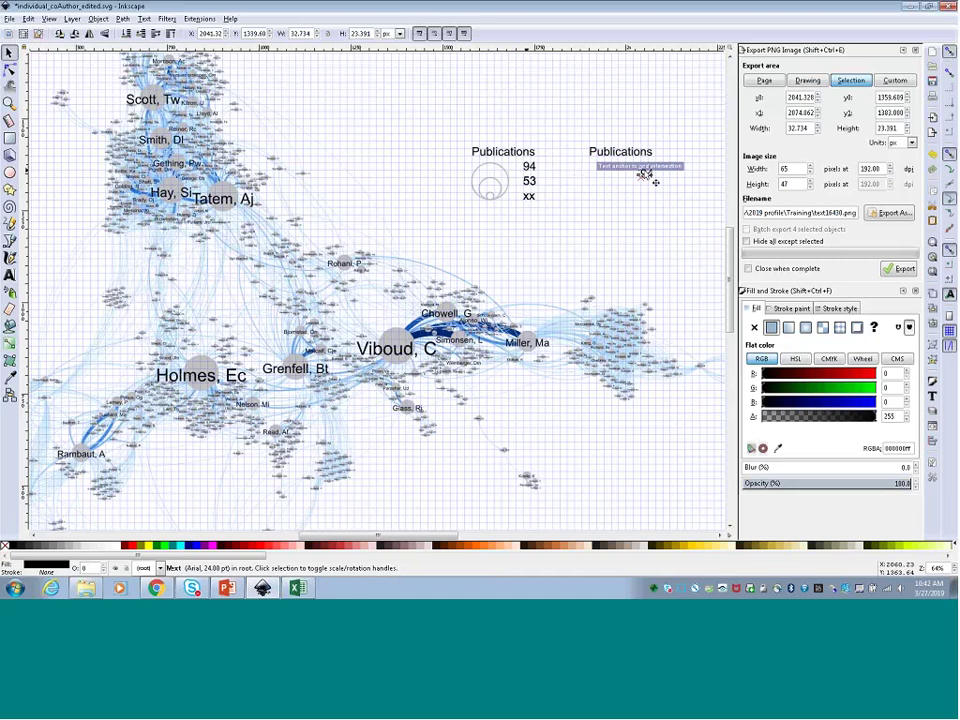
Copy the 53 and xx labels beneath the copied 94, and move the copied heading down just above them
key("Escape")
left_click(528, 181)
key("ctrl+c")
key("ctrl+v")
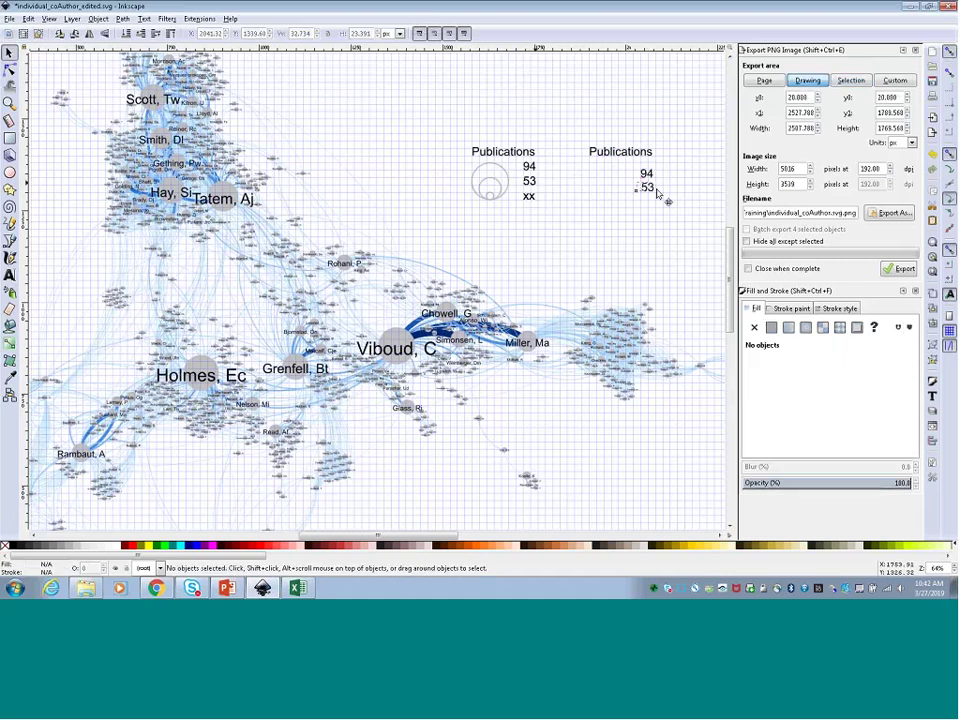
left_click_drag(530, 192, 646, 207)
left_click(528, 196)
key("ctrl+c")
key("ctrl+v")
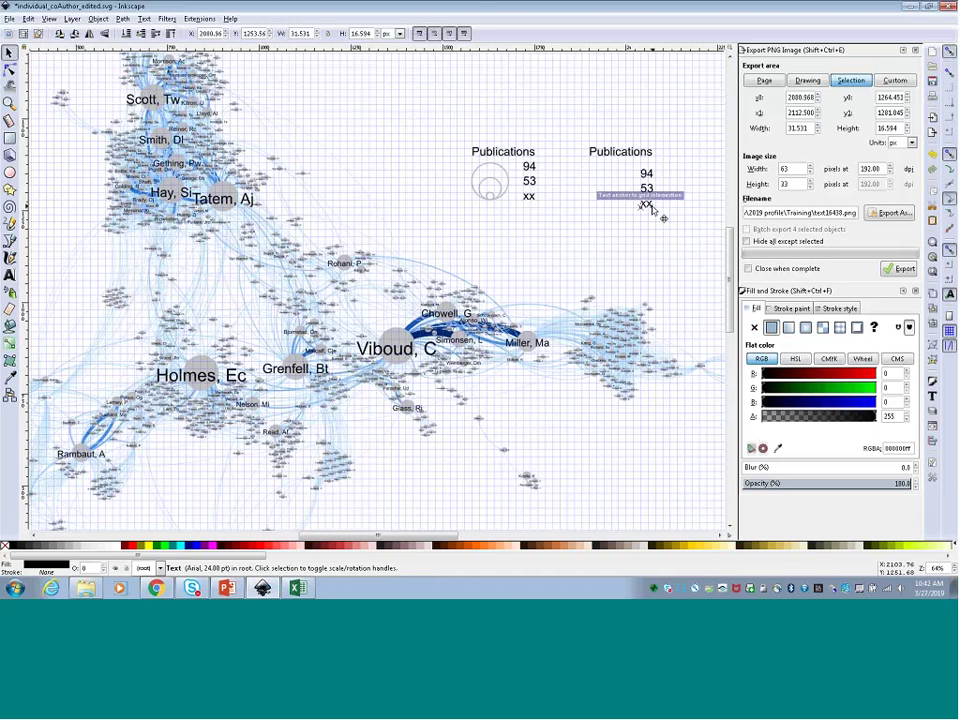
left_click_drag(622, 161, 618, 174)
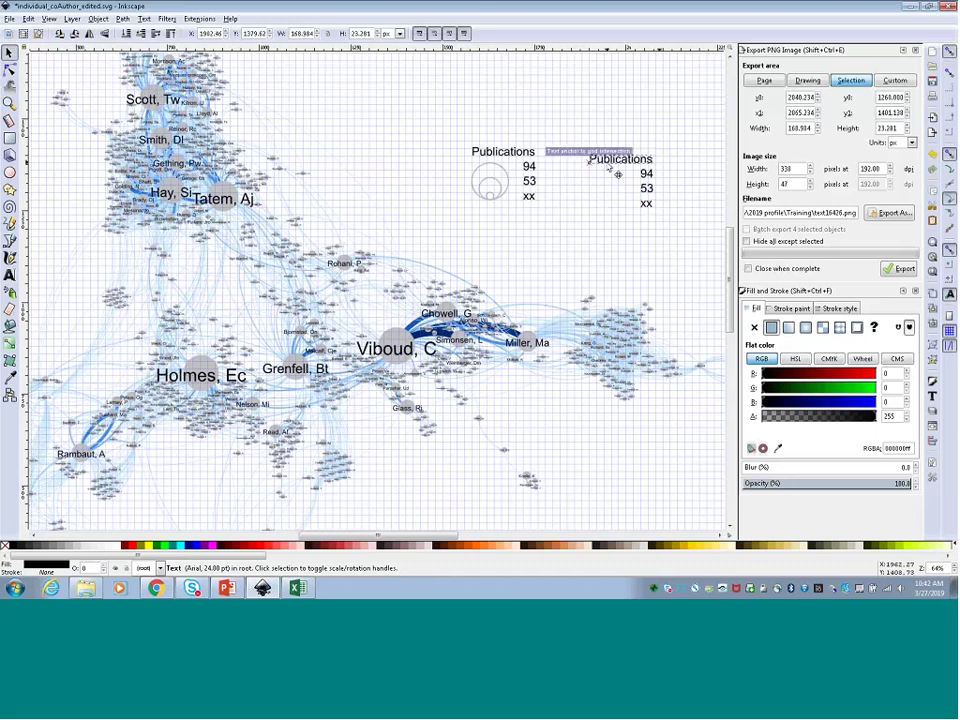
key("Escape")
Change the copied heading's text to "Co-authored works"
left_click(10, 273)
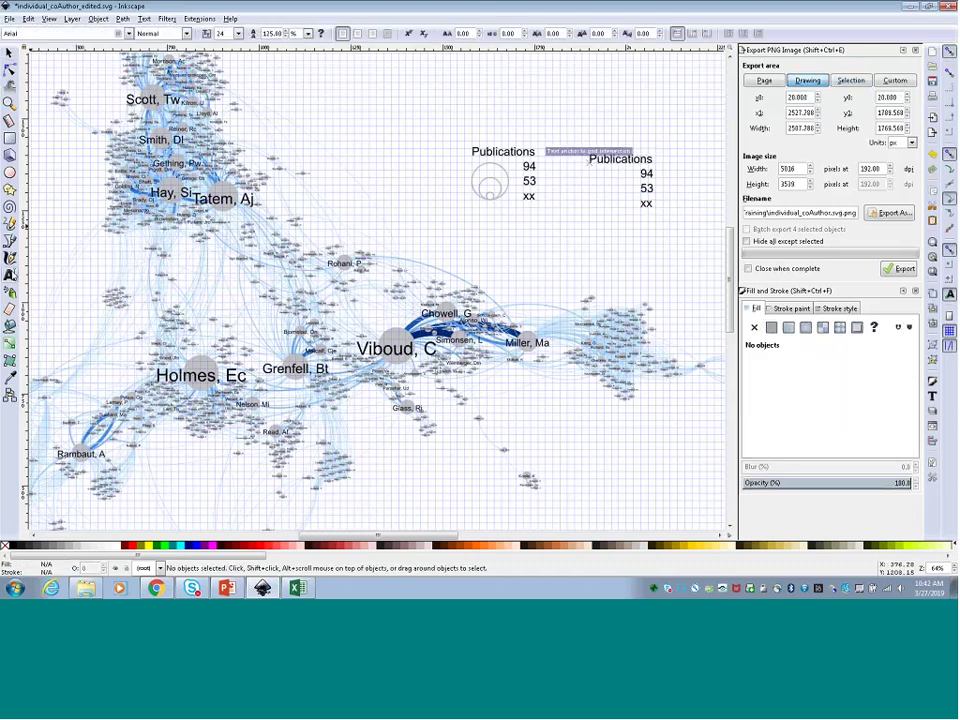
double_click(623, 157)
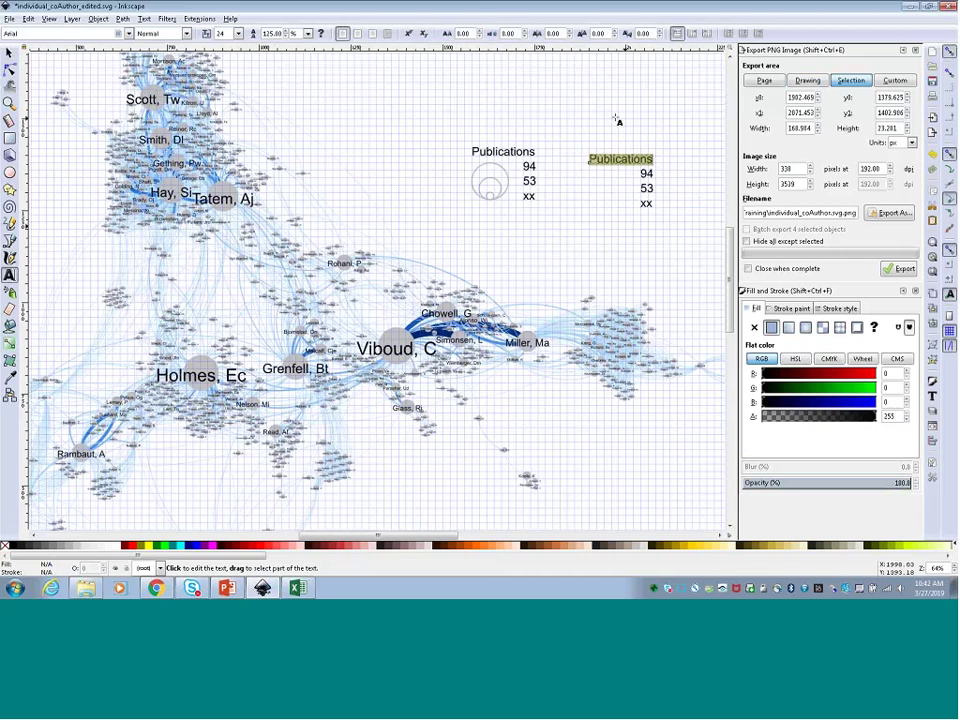
type("Ci")
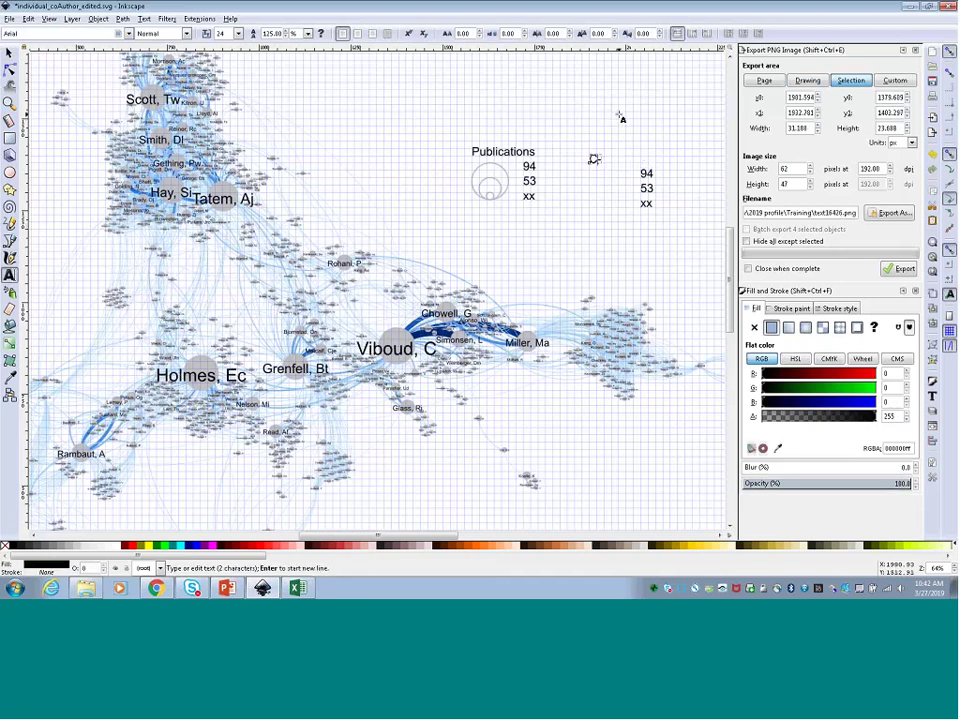
type("Authored works")
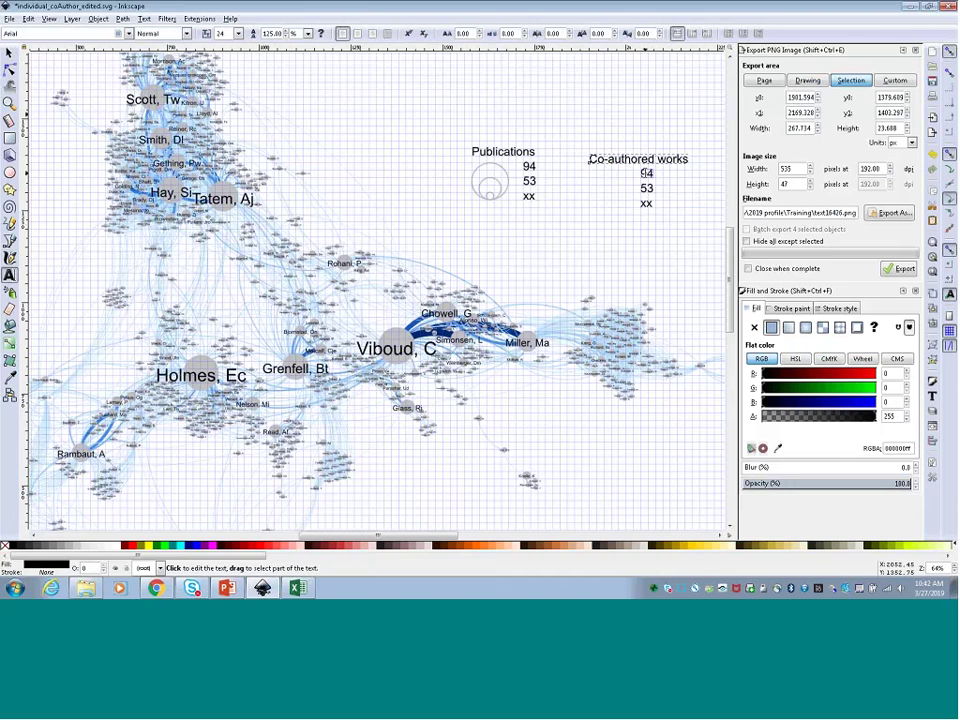
Replace the copied 94 and 53 labels under the Co-authored works heading with xx placeholders
left_click(645, 174)
type("xx")
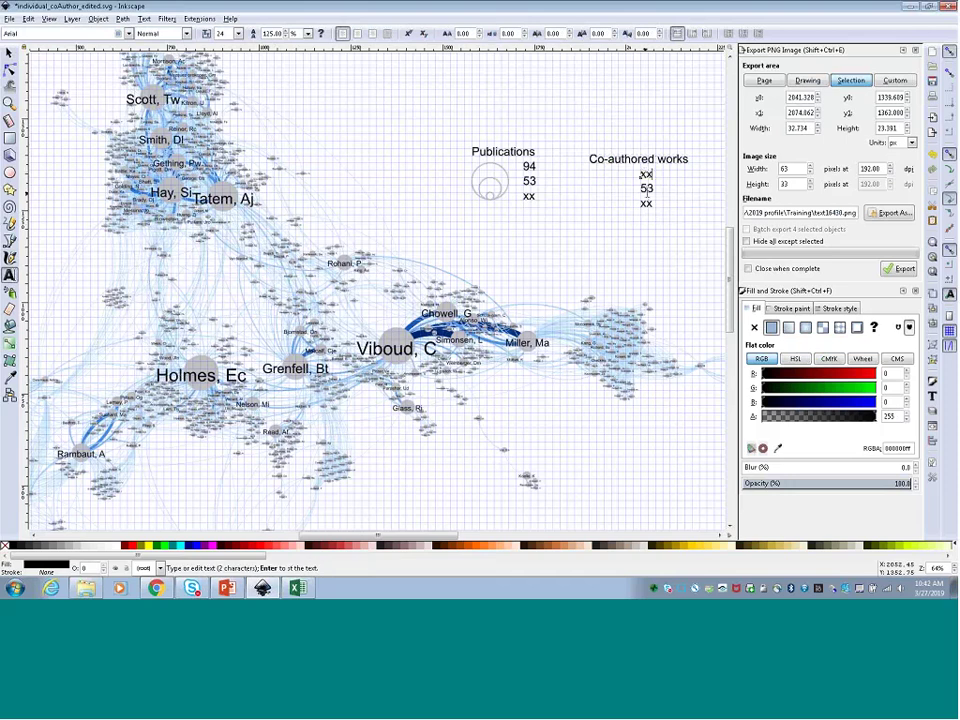
double_click(645, 188)
type("xx")
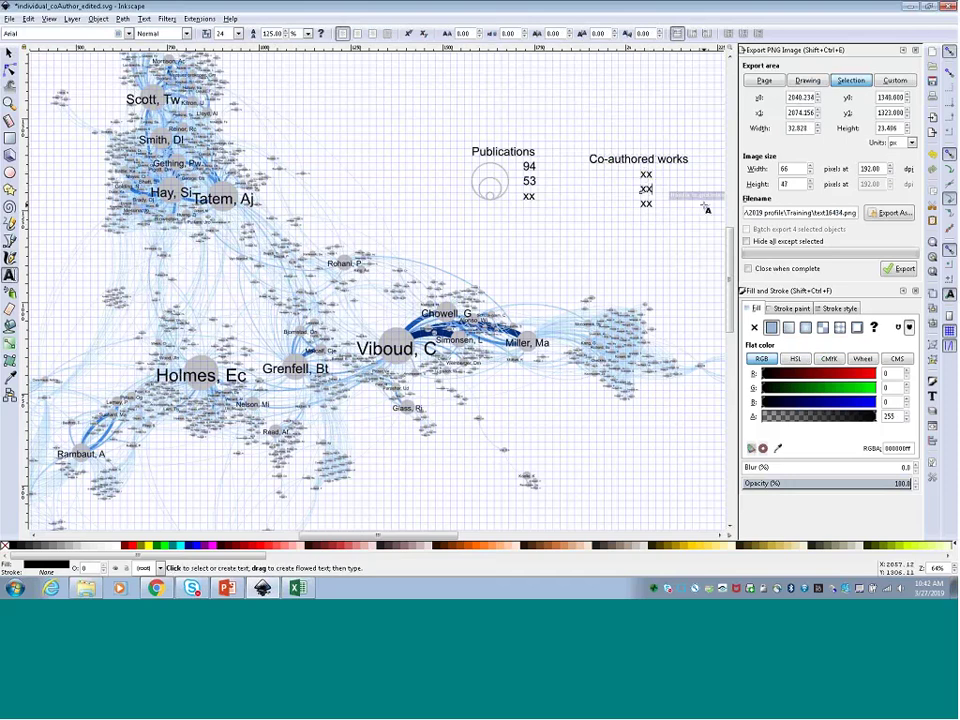
Move the three xx labels slightly right beneath the Co-authored works heading and deselect them
key("F1")
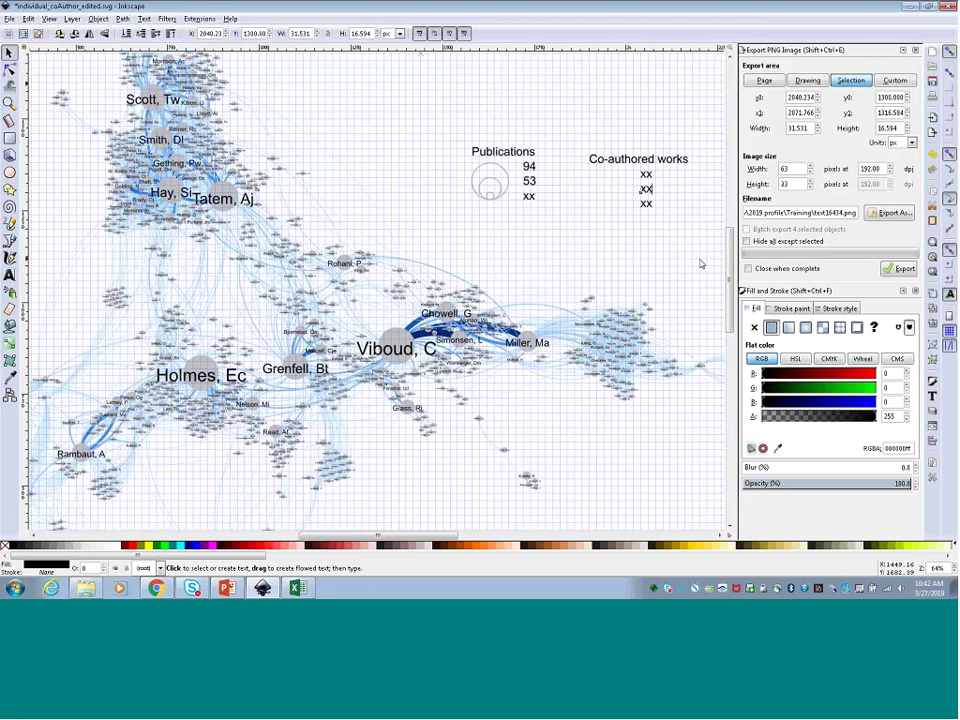
left_click(659, 226)
left_click_drag(680, 230, 653, 188)
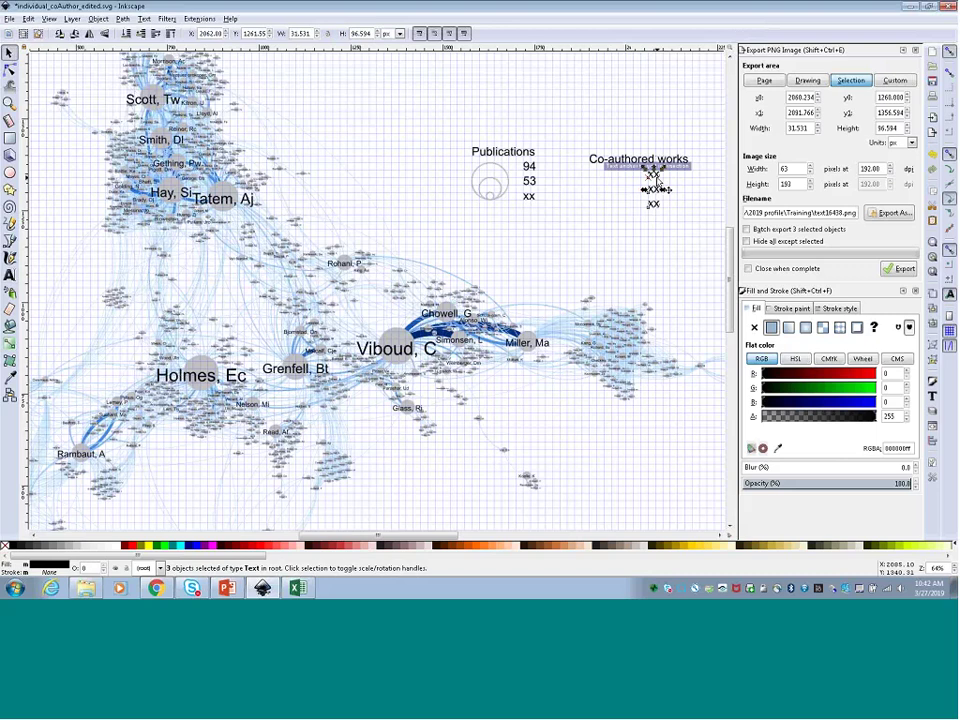
left_click(592, 237)
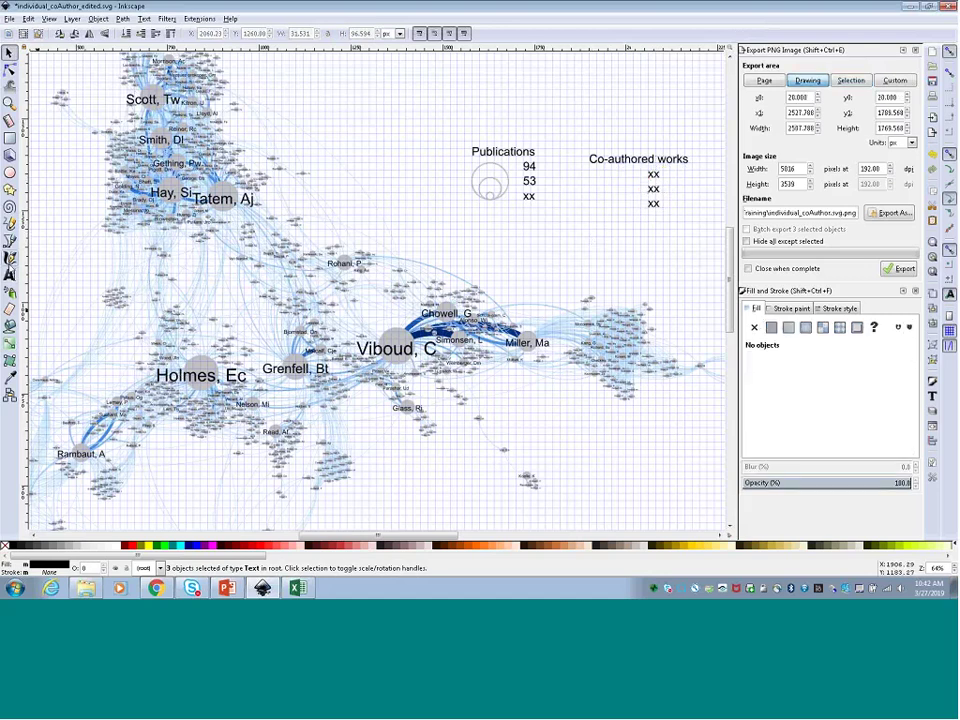
Change the "Co-authored works" heading to "Co-authorships" and deselect it
left_click(9, 273)
double_click(673, 159)
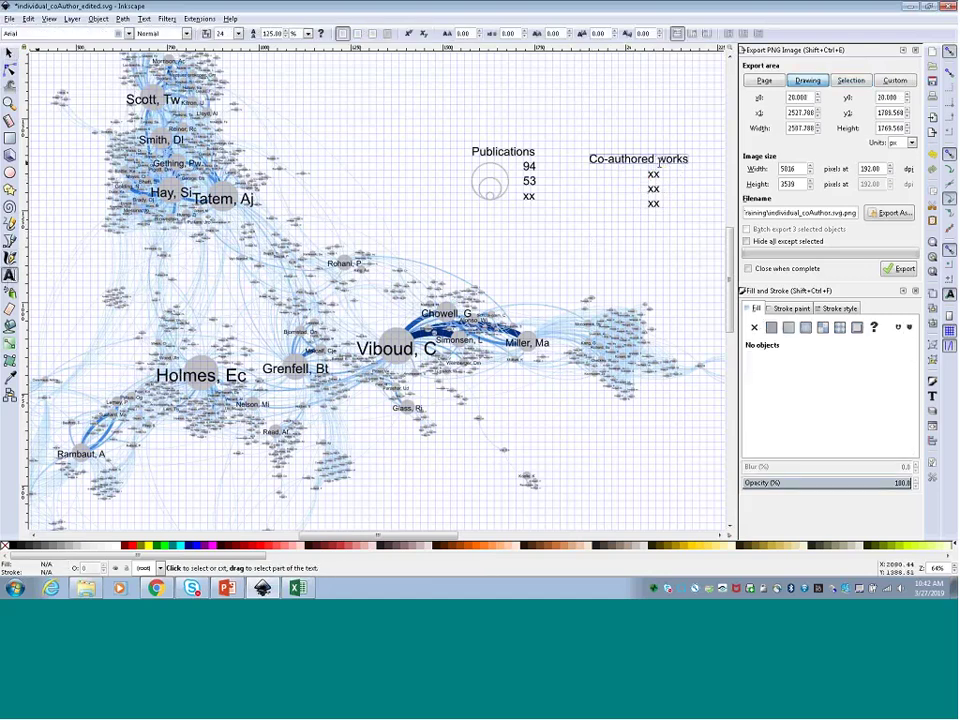
key("BackSpace")
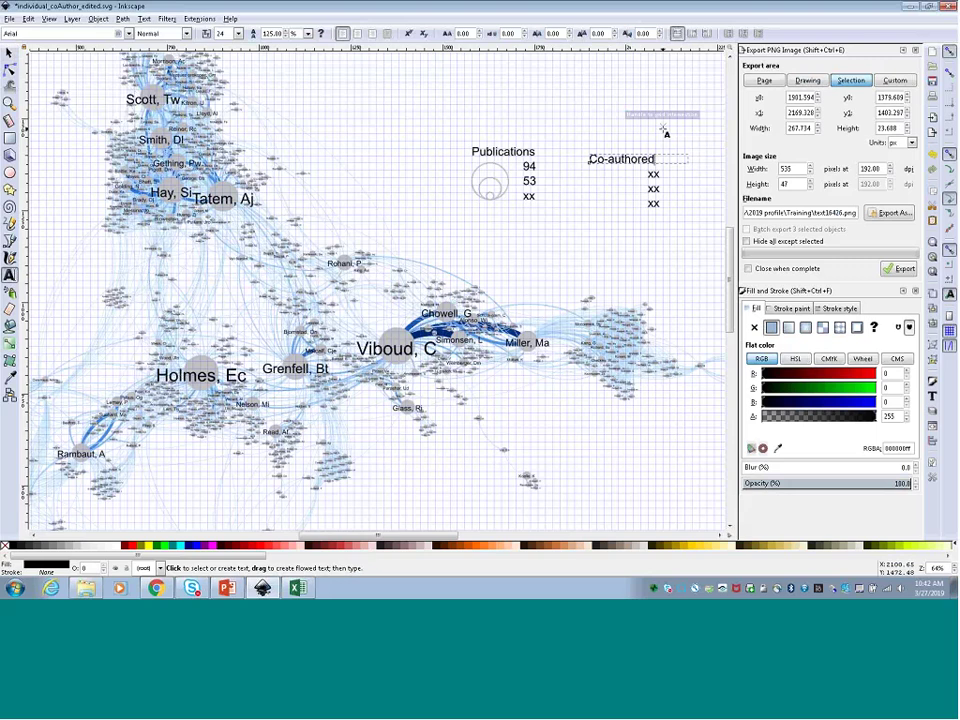
key("BackSpace")
key("BackSpace")
type("s")
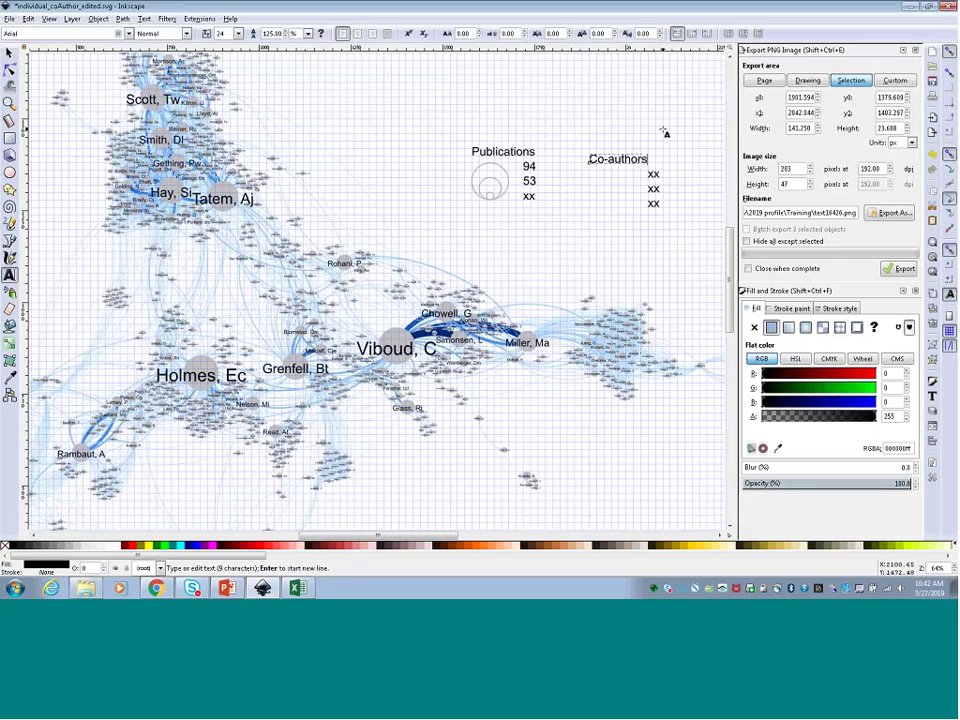
type("hips")
left_click(9, 52)
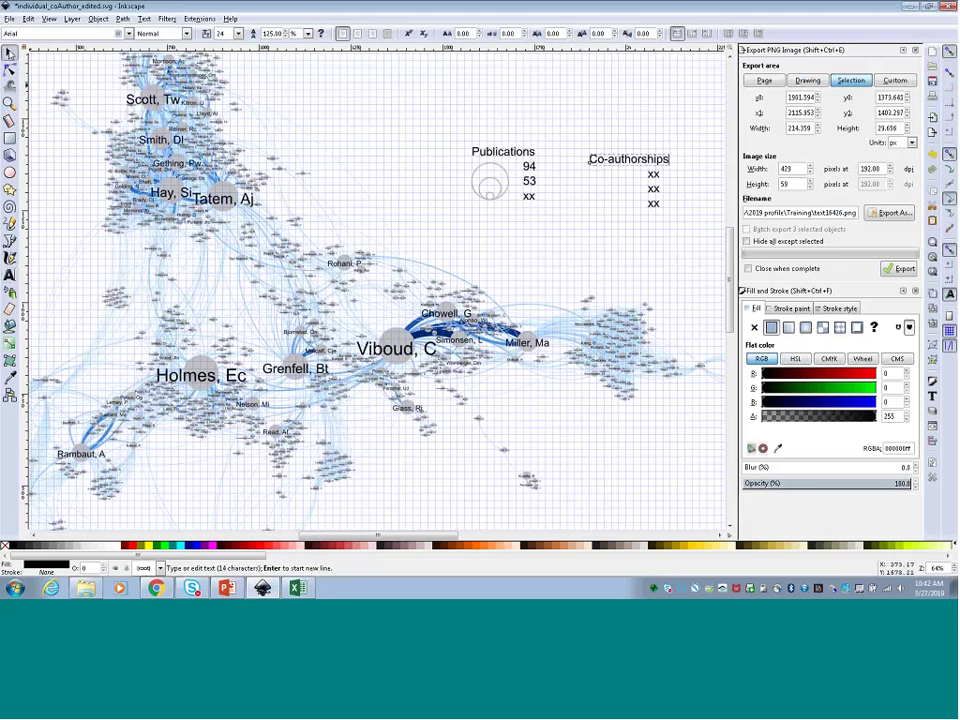
left_click(611, 117)
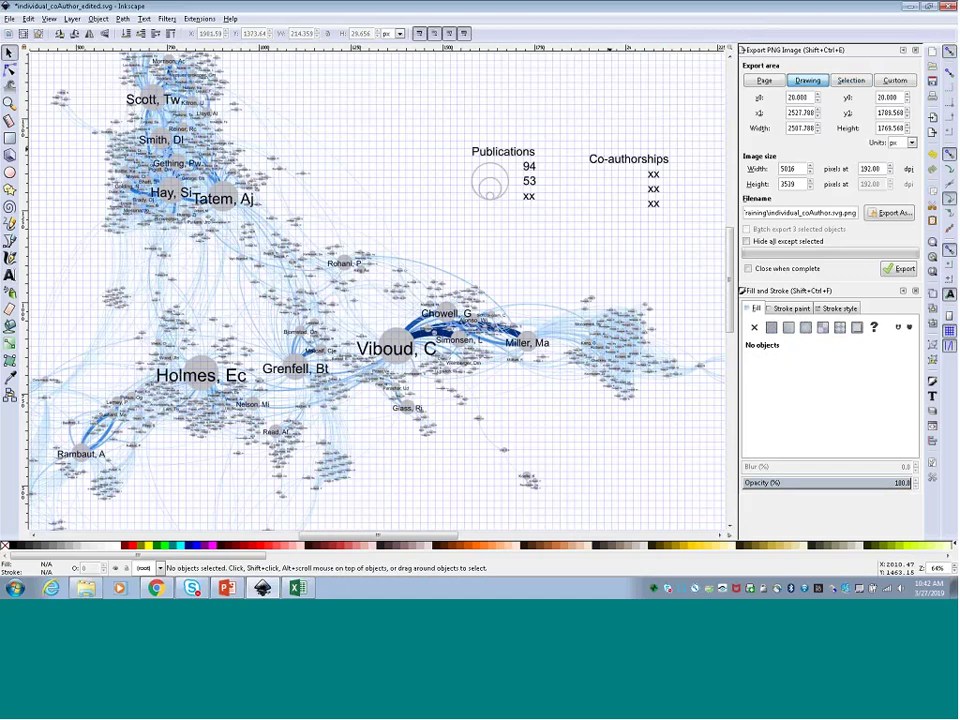
Move the Co-authorships heading and its three xx labels up and slightly left, level with the Publications legend
left_click_drag(706, 234, 561, 133)
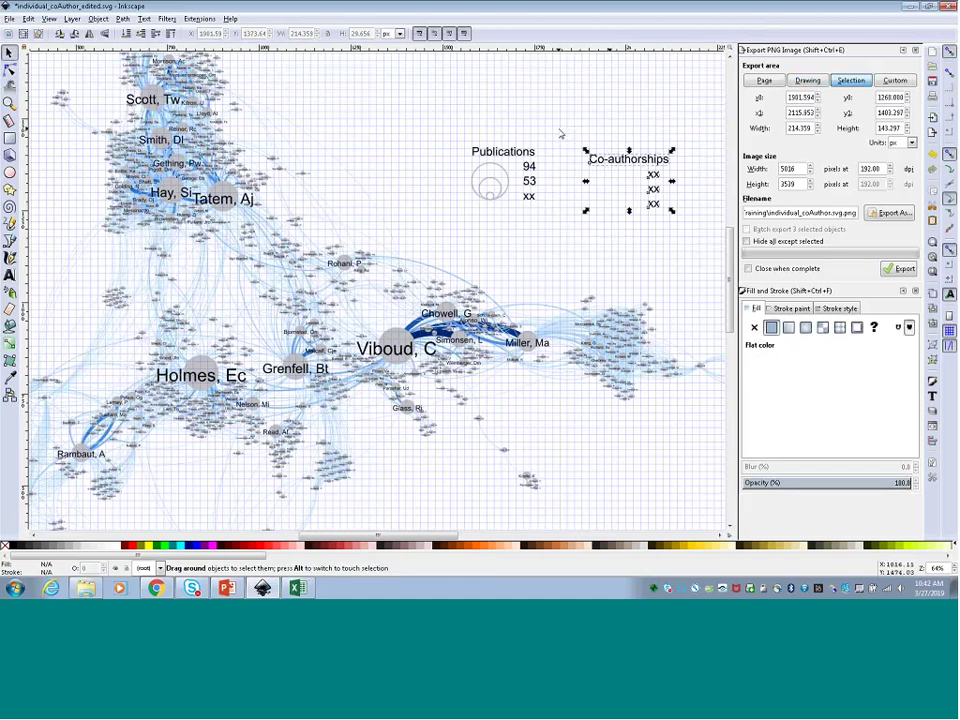
left_click_drag(636, 178, 633, 163)
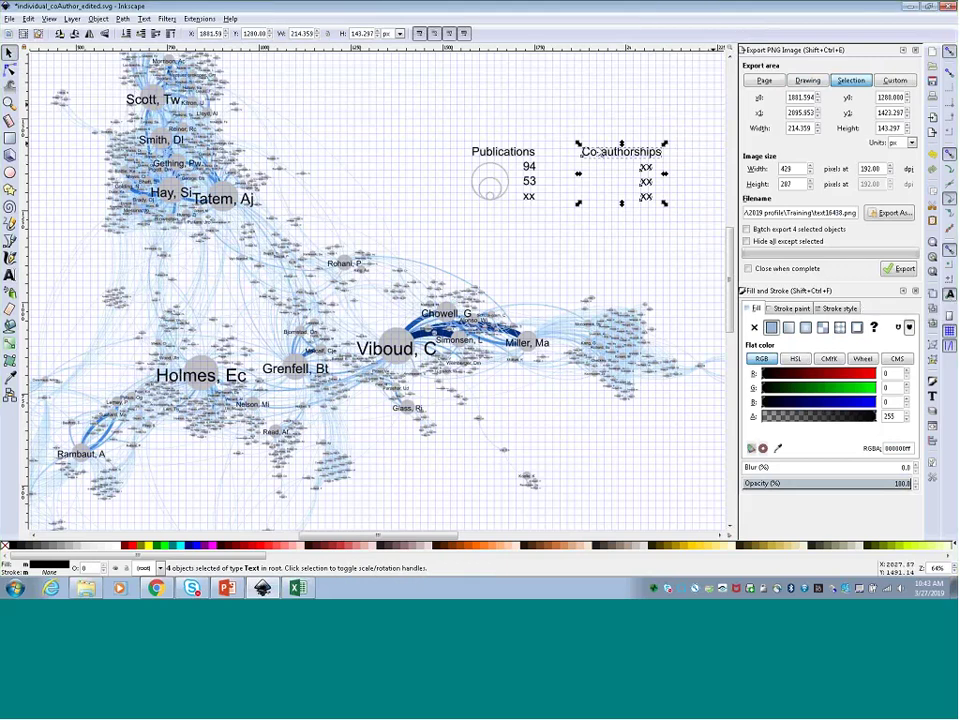
mouse_move(616, 161)
left_mouse_down()
mouse_move(616, 147)
mouse_move(616, 158)
left_mouse_up()
left_click(576, 172)
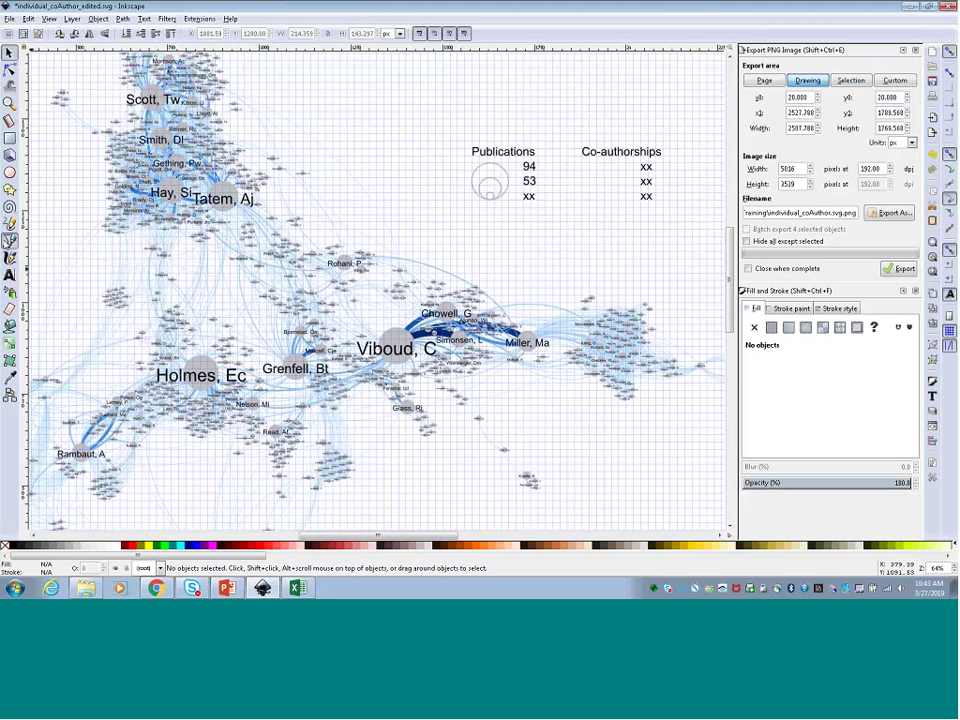
Draw three horizontal straight lines, each 140 px long, one beside each xx label under the Co-authorships heading
left_click(9, 241)
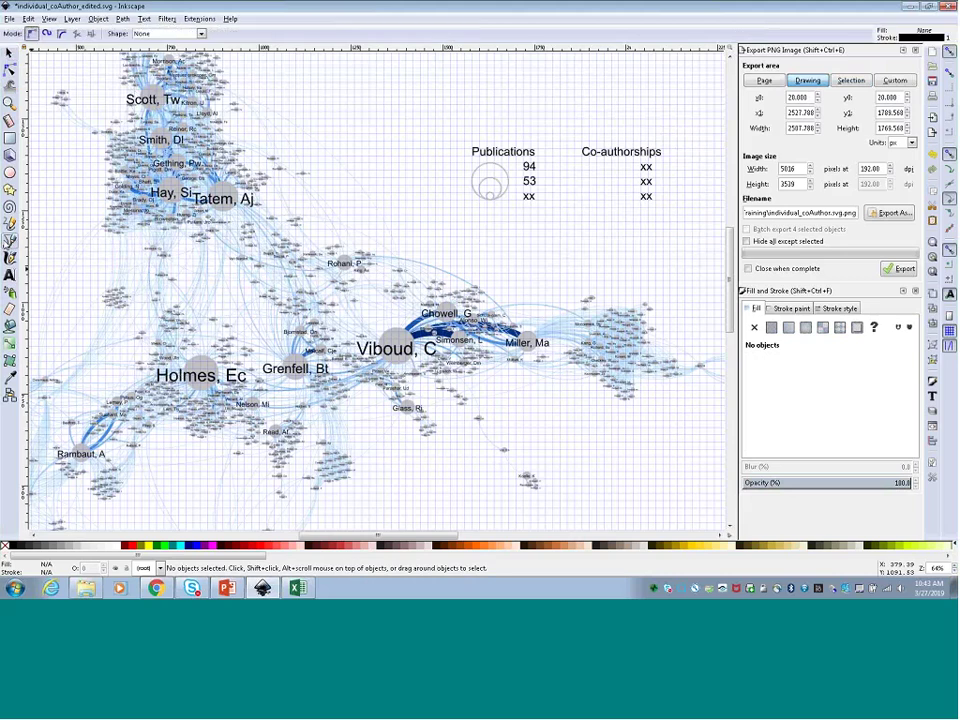
left_click(581, 162)
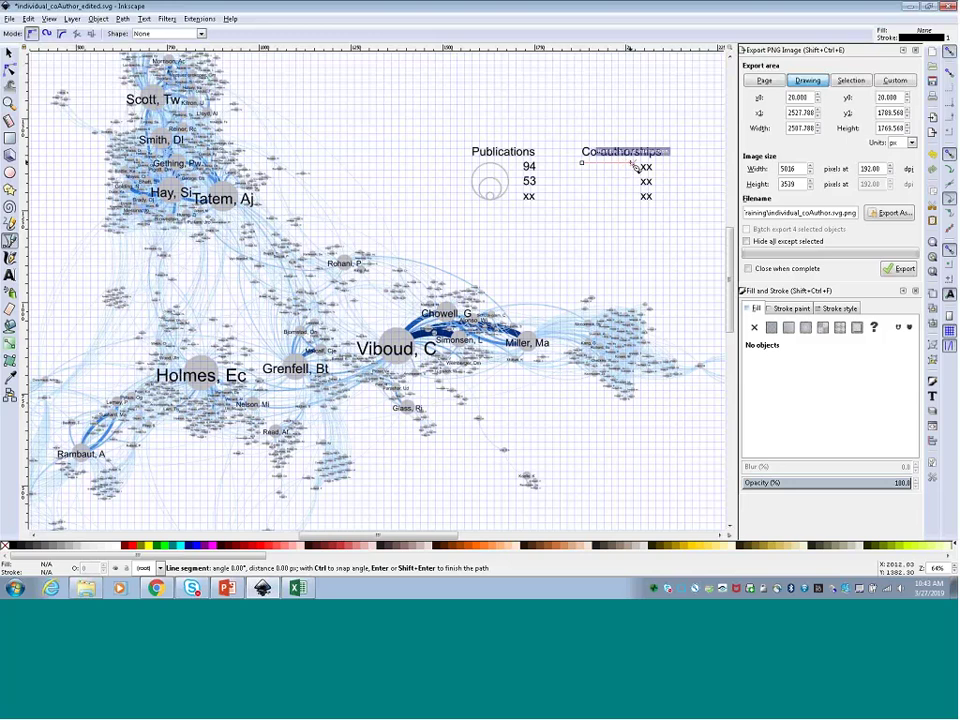
double_click(633, 165)
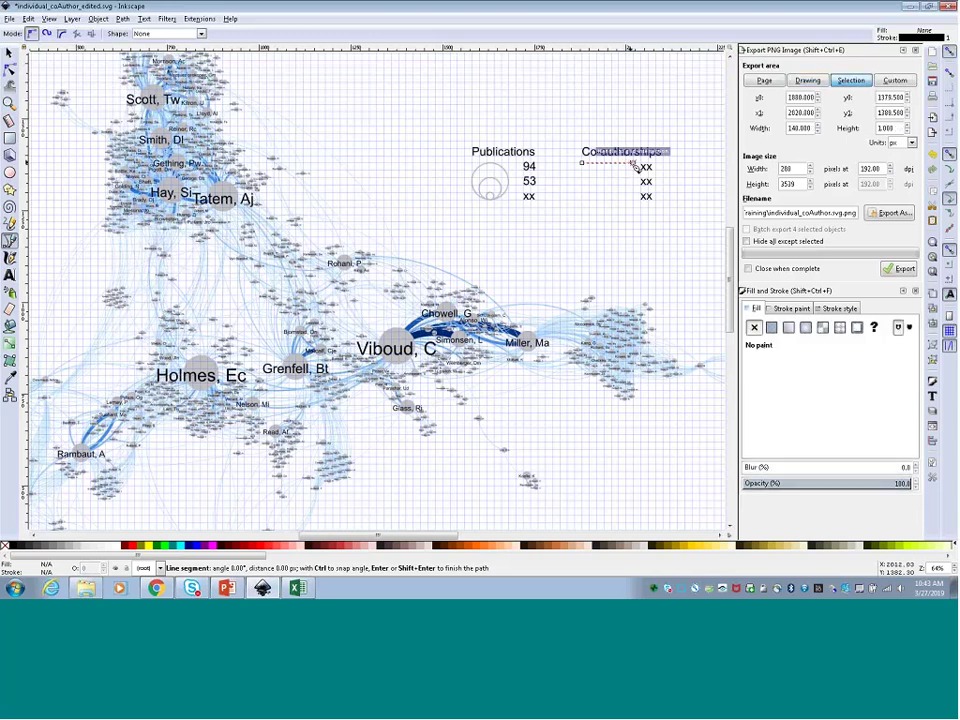
left_click(581, 178)
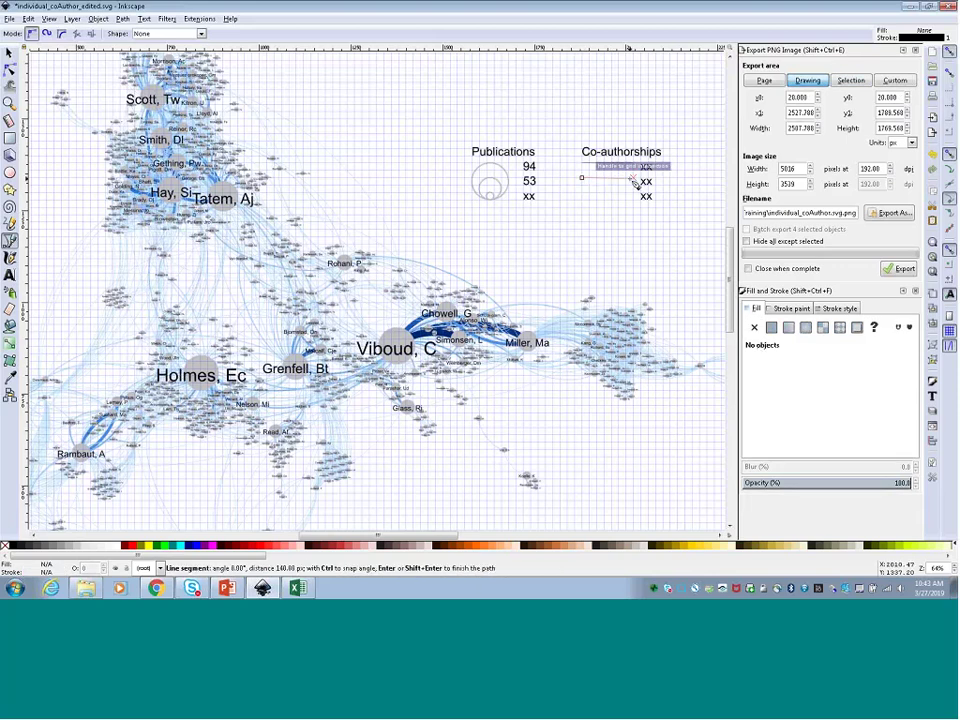
double_click(633, 179)
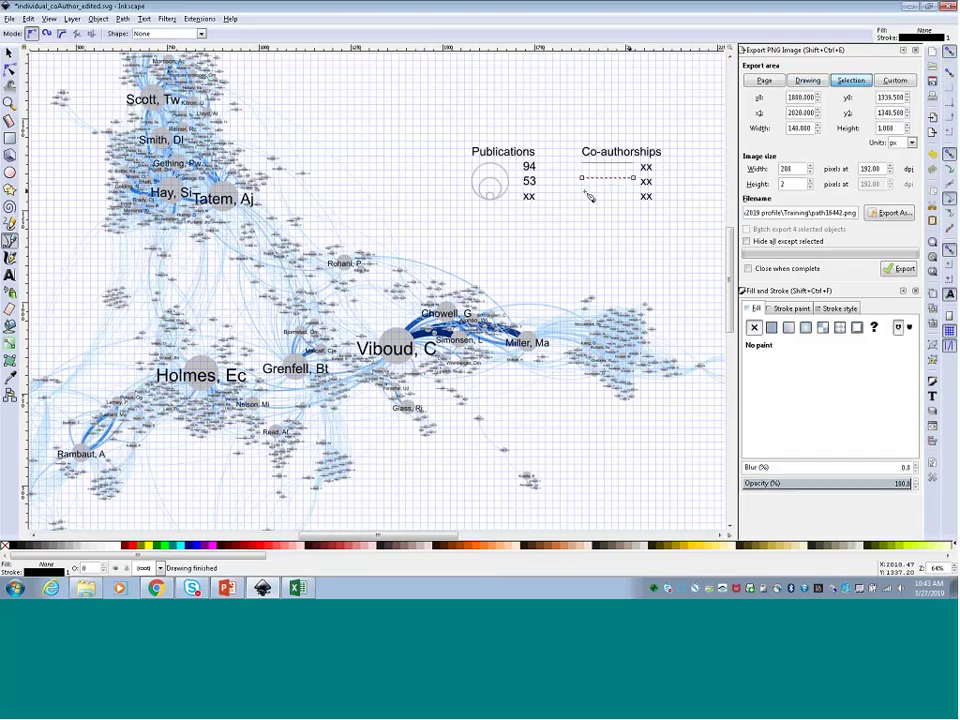
left_click(589, 196)
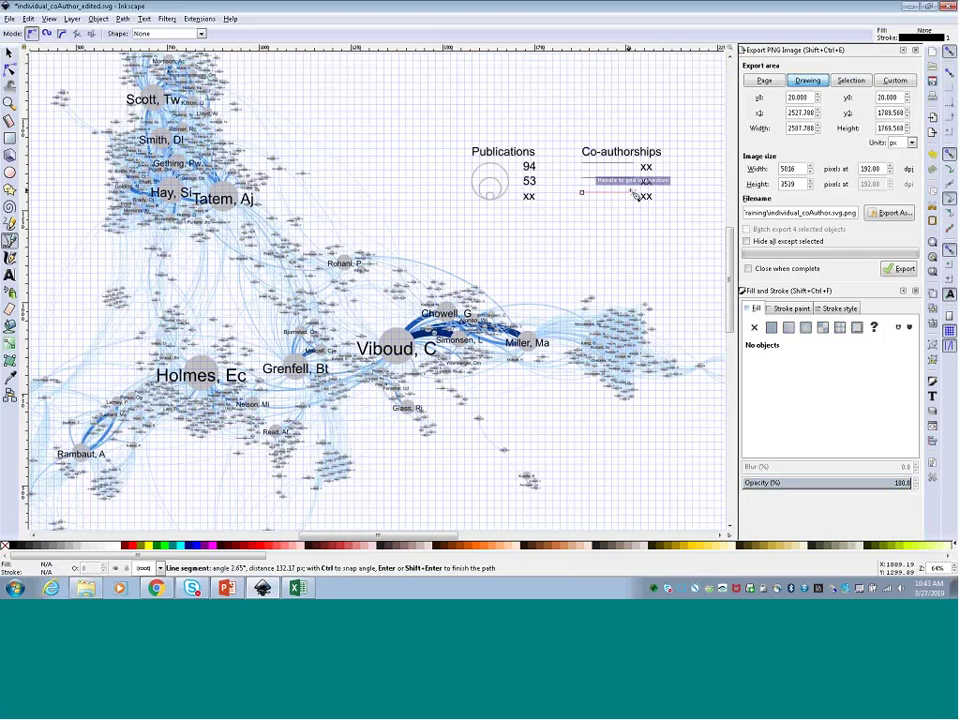
double_click(633, 193)
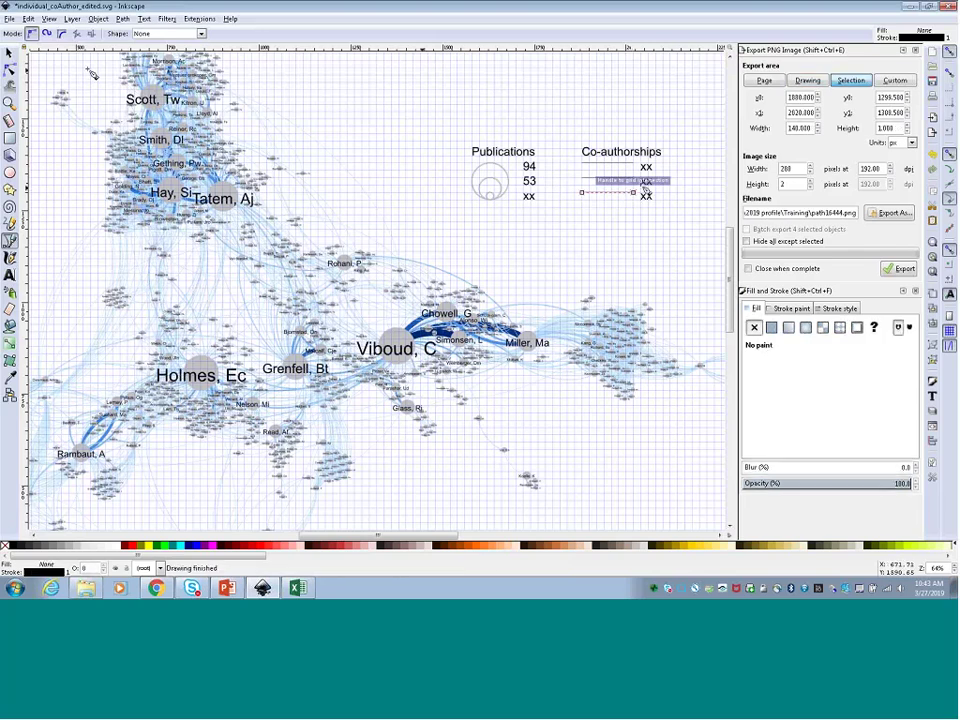
key("s")
key("Escape")
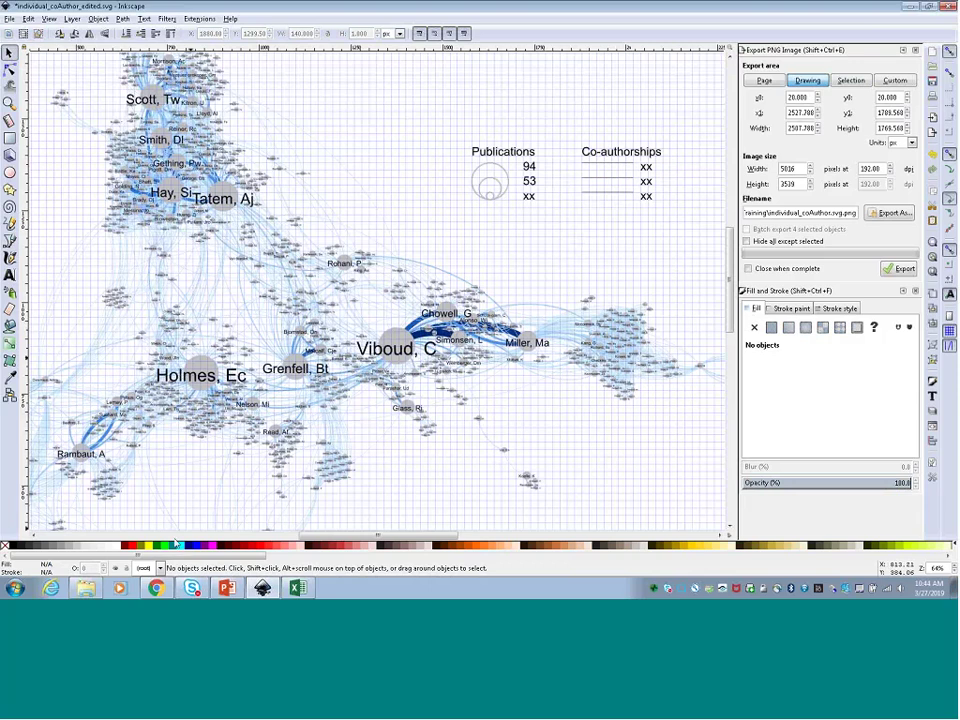
Open author_edgeList.csv in Excel and sort it by number_of_coauthored_works from largest to smallest, checking the column's highest and lowest values
key("alt+Tab")
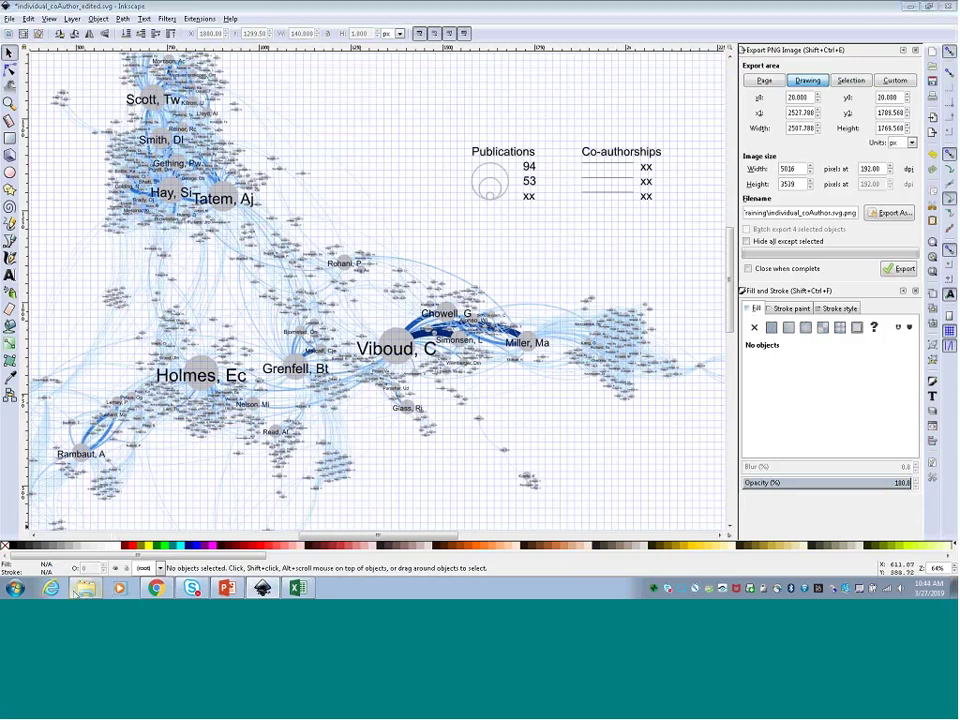
left_click(268, 163)
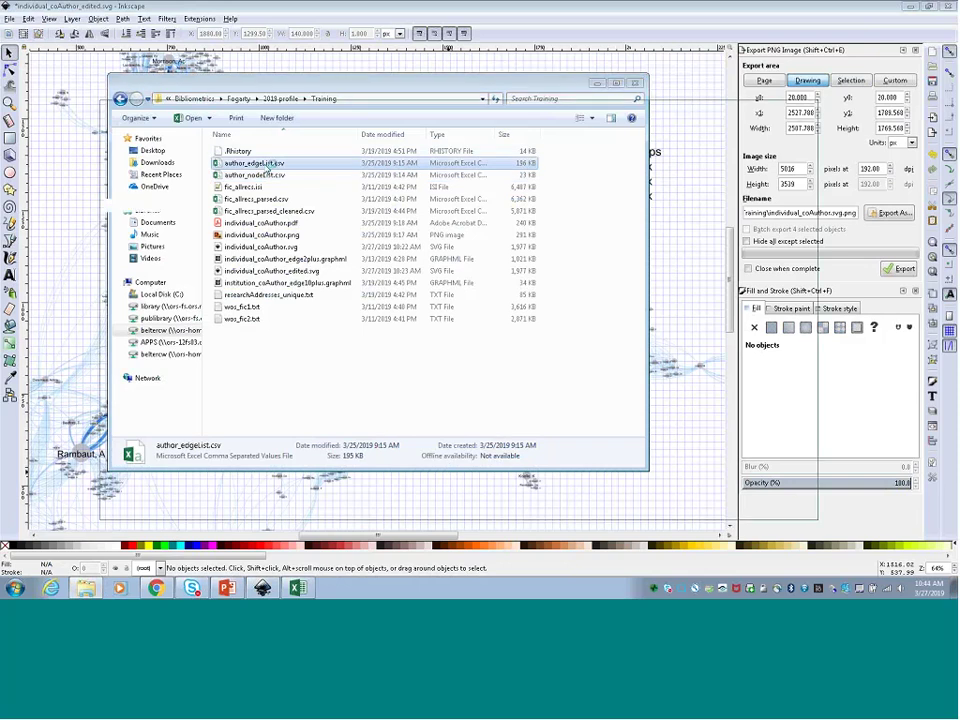
double_click(268, 174)
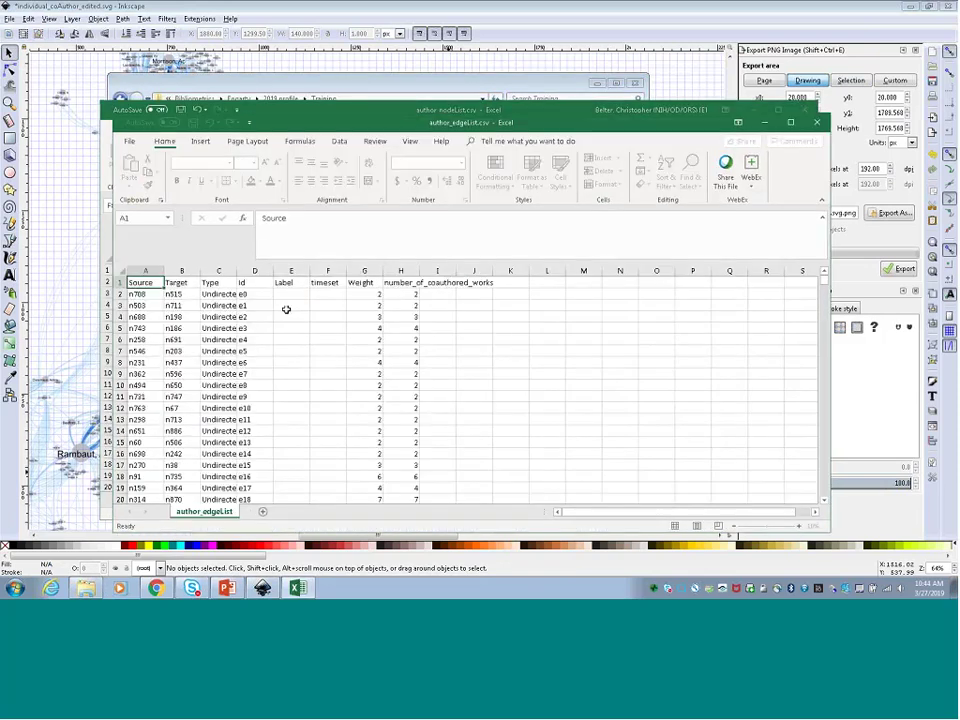
left_click(400, 302)
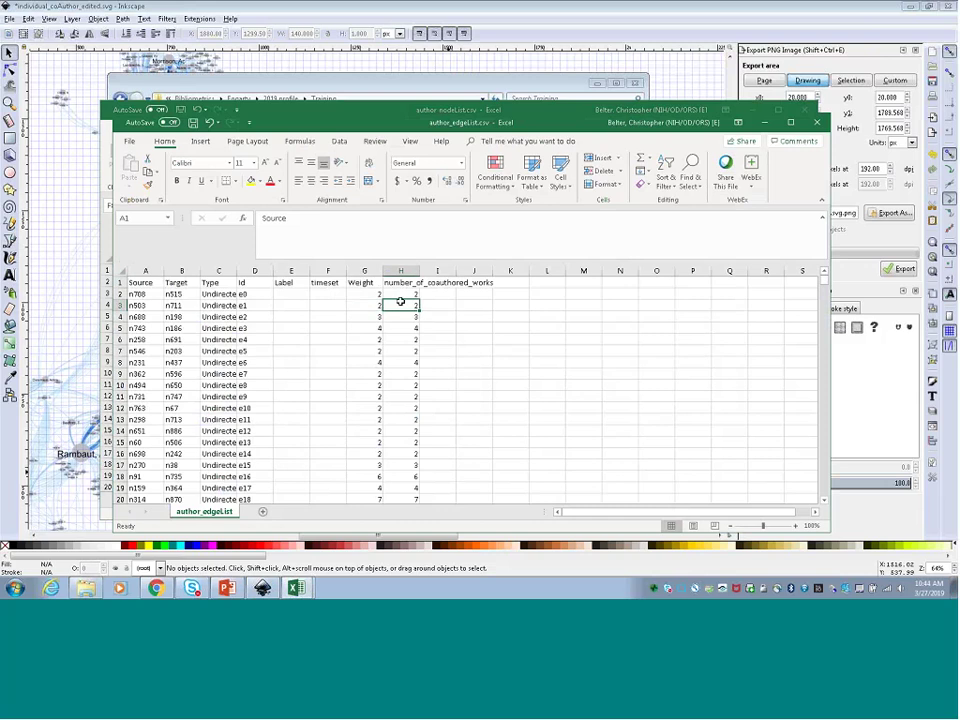
left_click(665, 170)
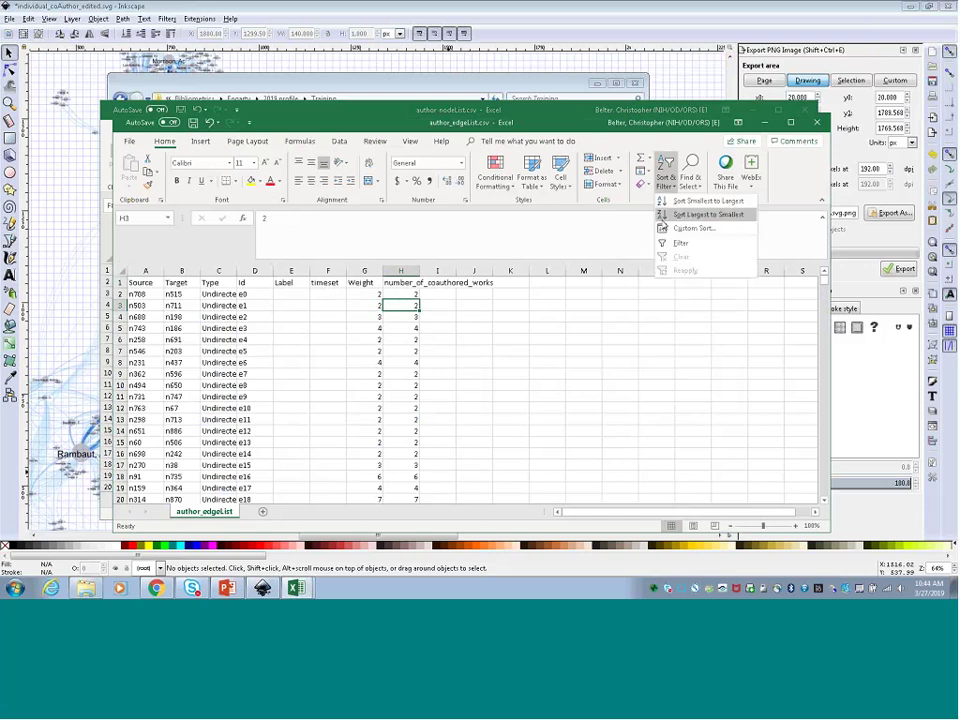
left_click(662, 216)
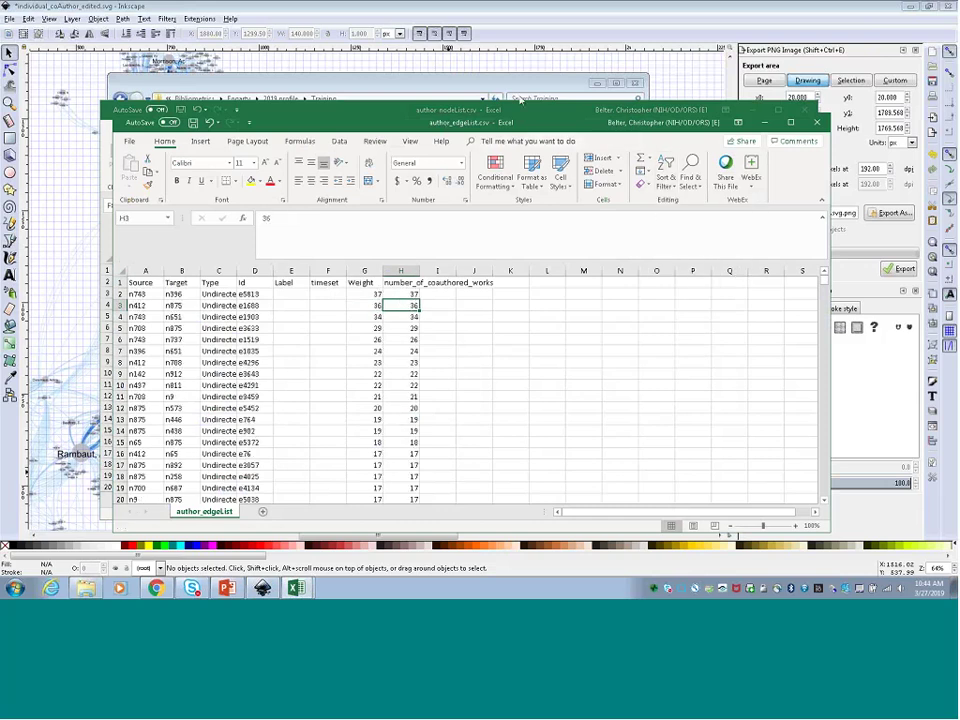
left_click_drag(490, 122, 595, 90)
left_click(455, 262)
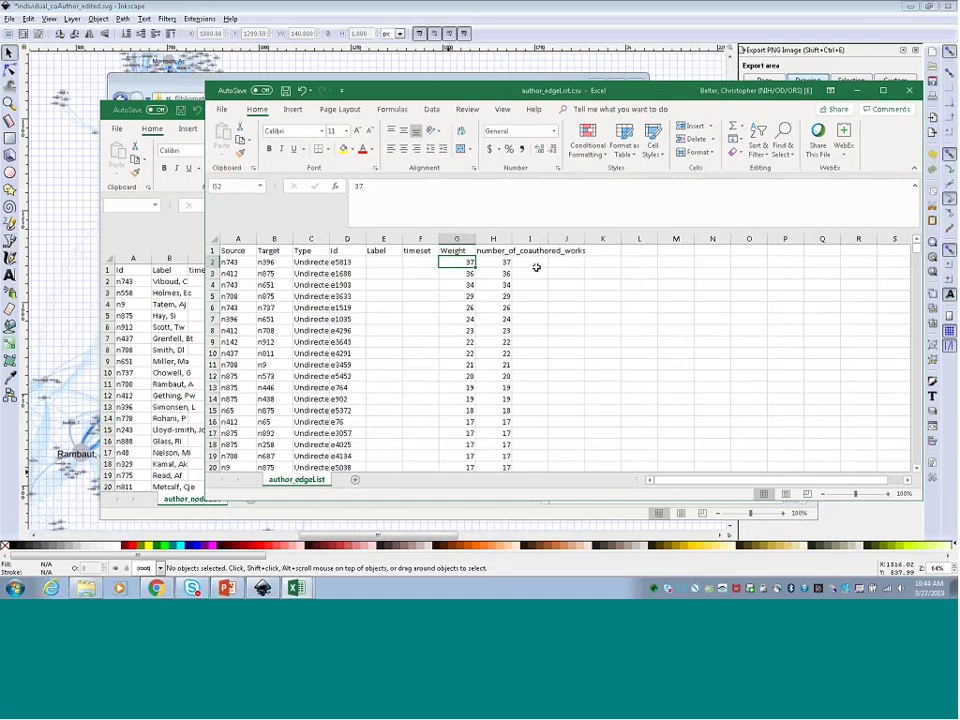
left_click_drag(916, 250, 922, 484)
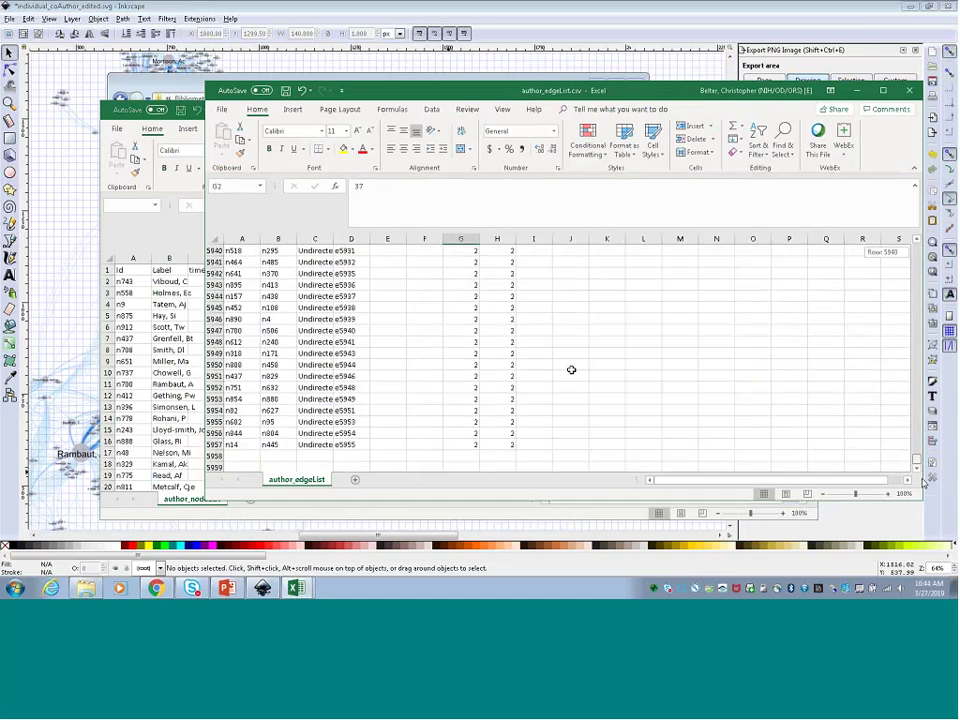
left_click(535, 444)
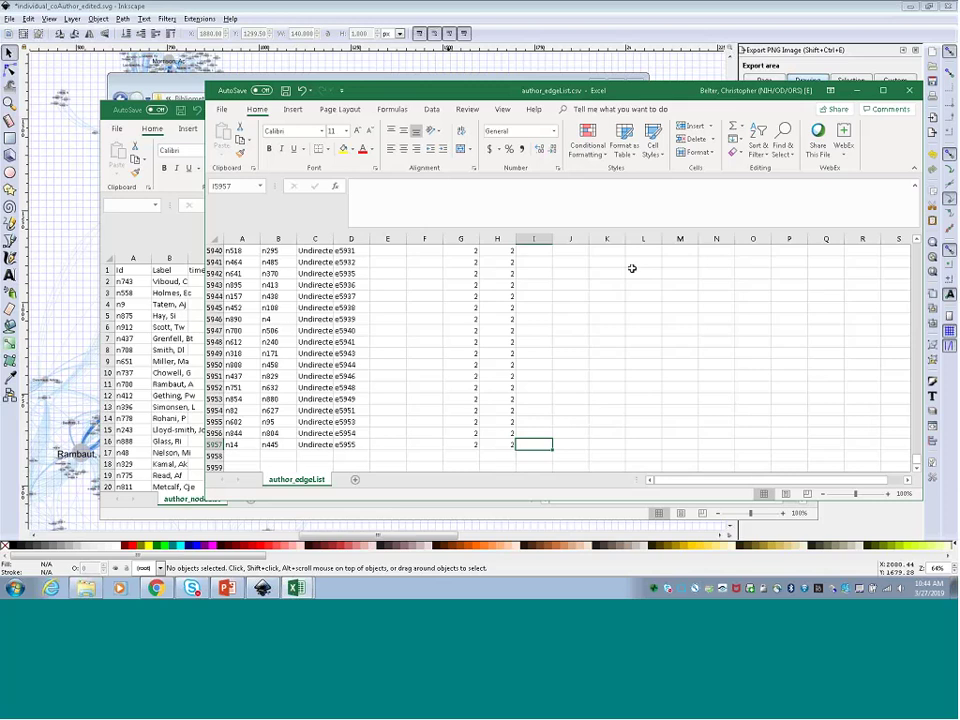
Back in Inkscape, replace the three xx labels under Co-authorships with 37, 16 and 2 from top to bottom, and deselect
key("alt+Tab")
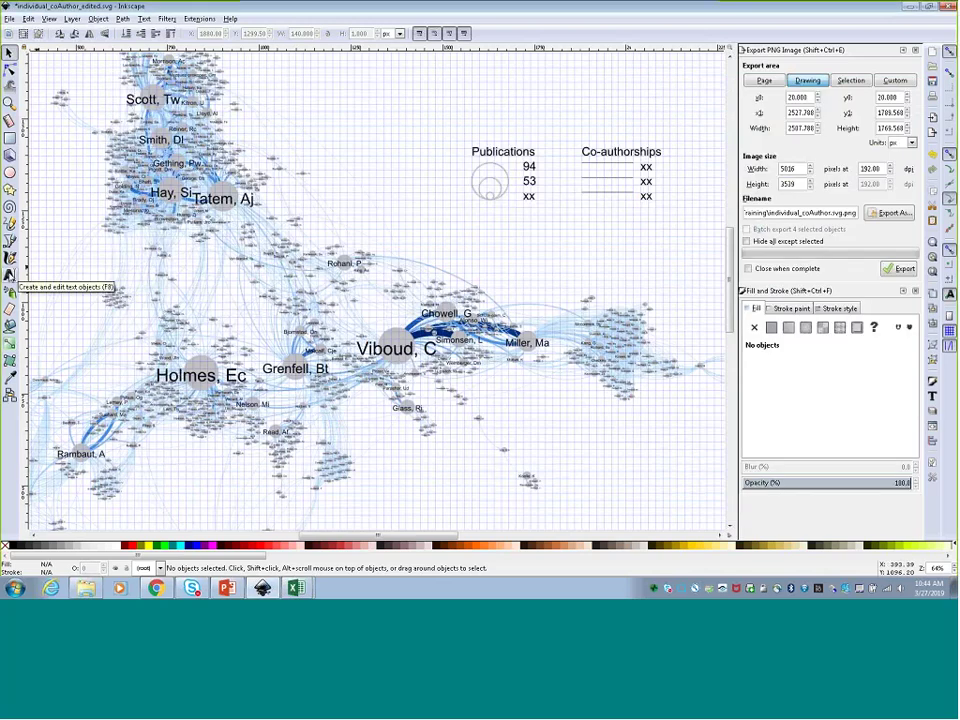
left_click(10, 274)
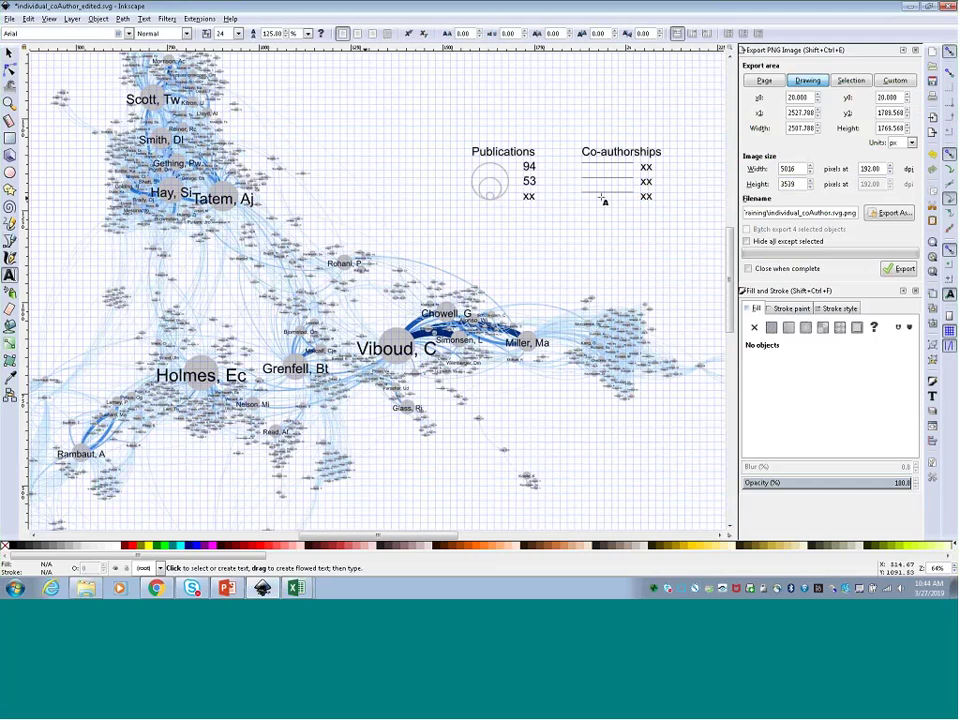
double_click(645, 167)
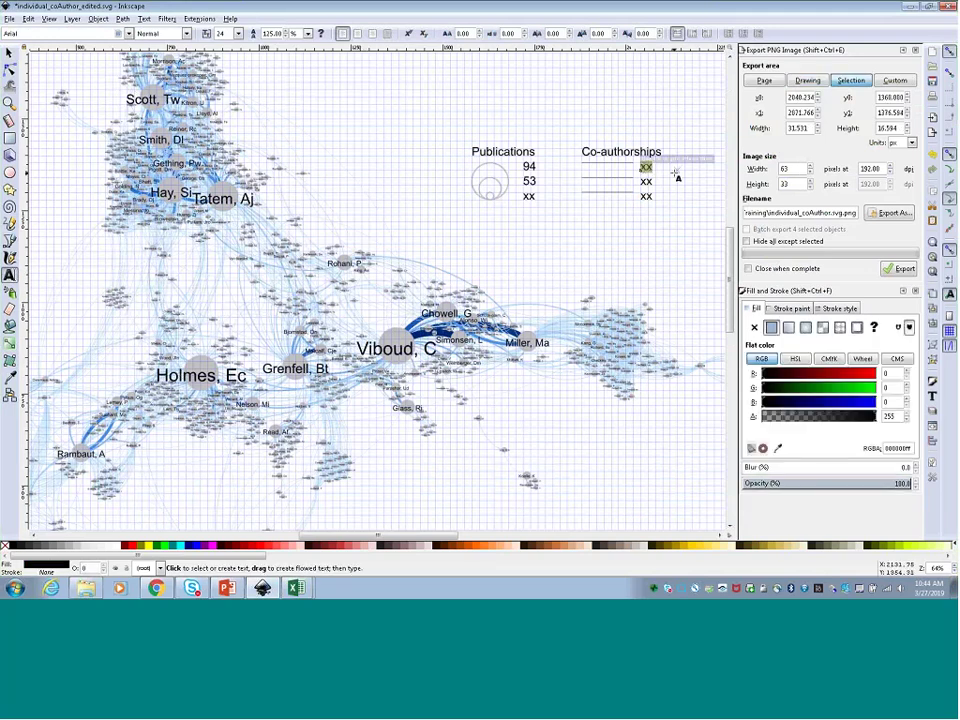
type("37")
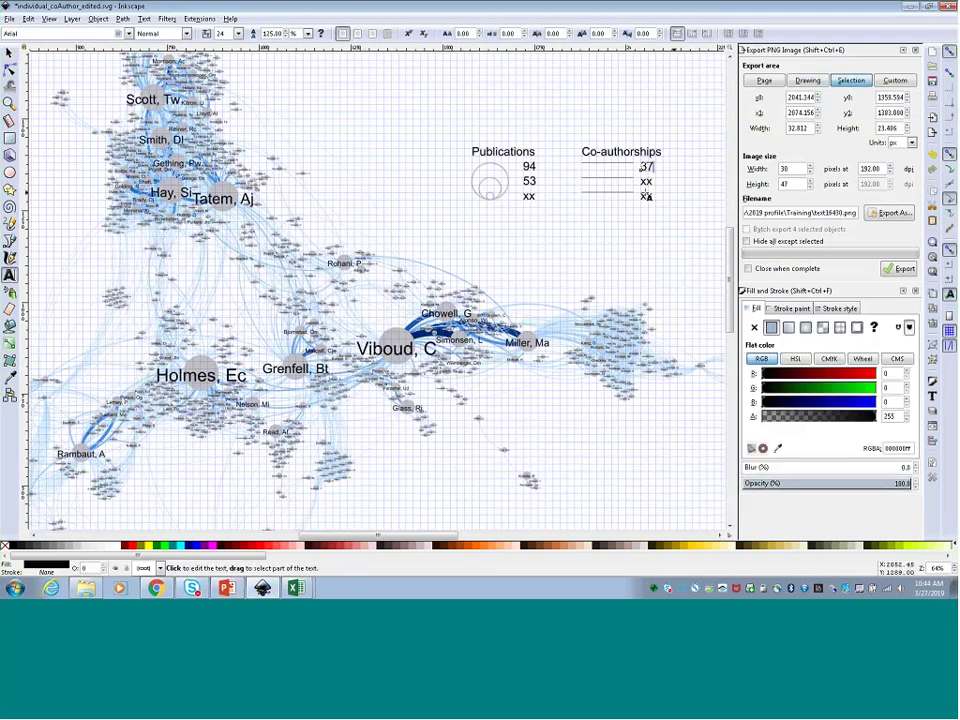
double_click(645, 196)
type("2")
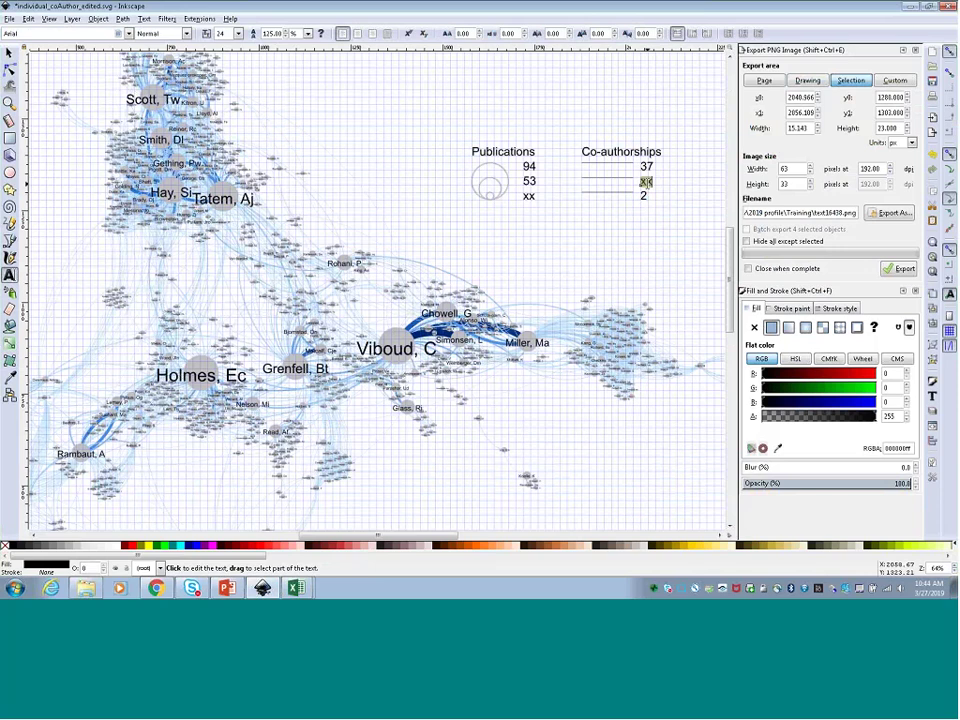
double_click(645, 182)
type("1")
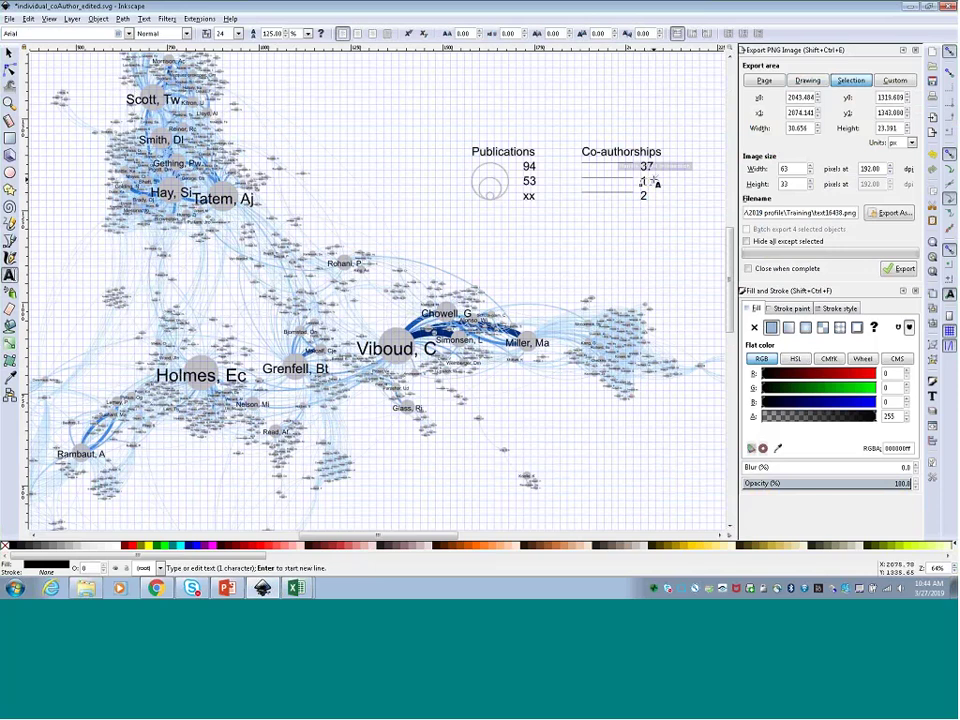
type("6")
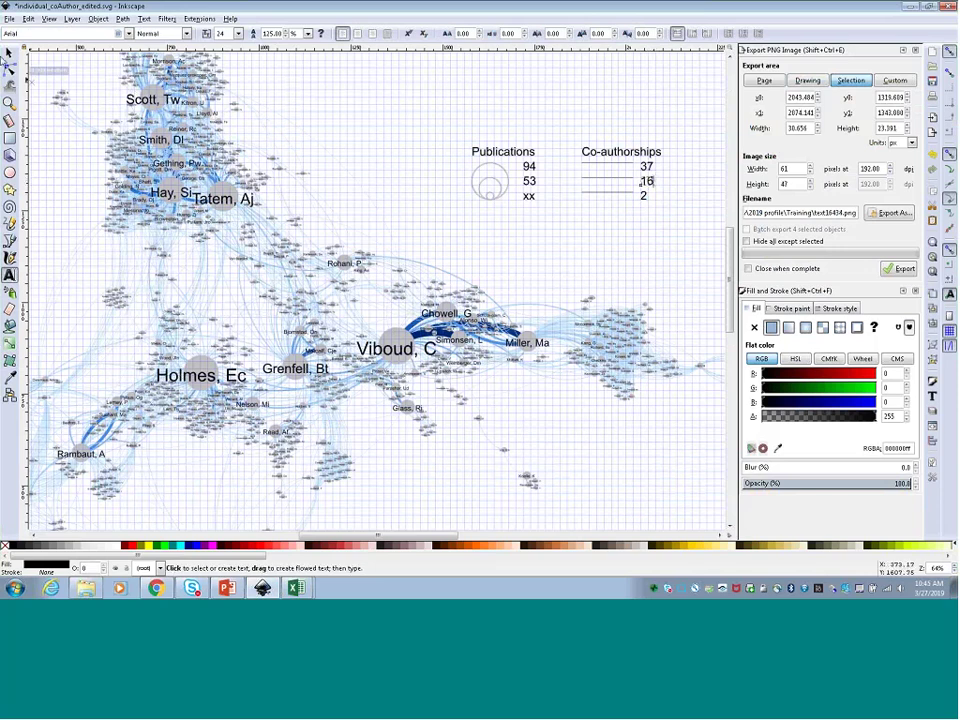
left_click(10, 52)
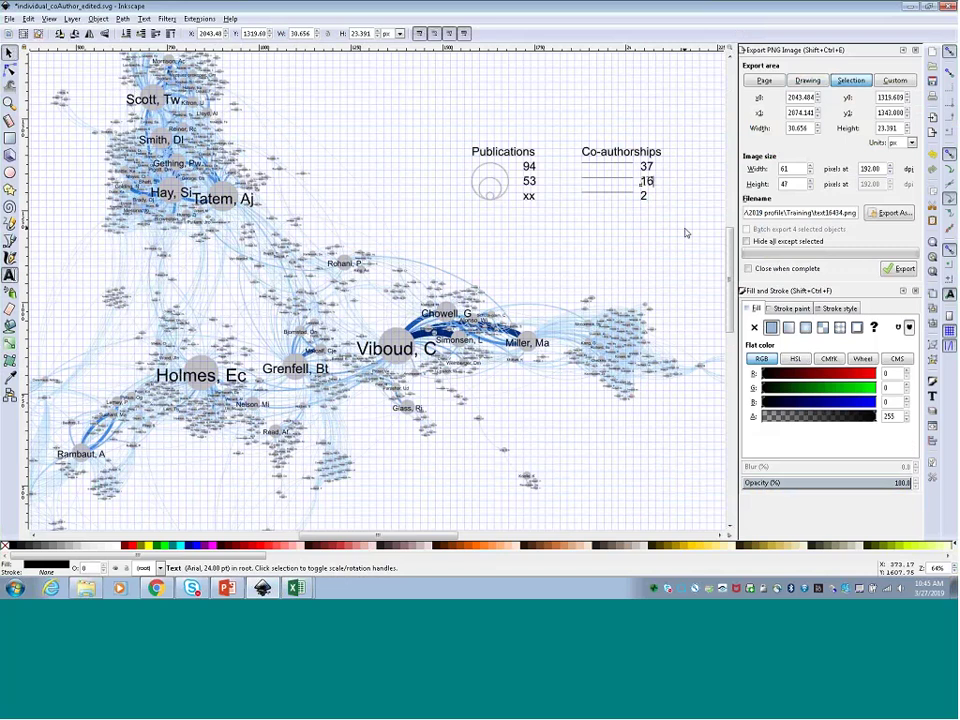
key("Escape")
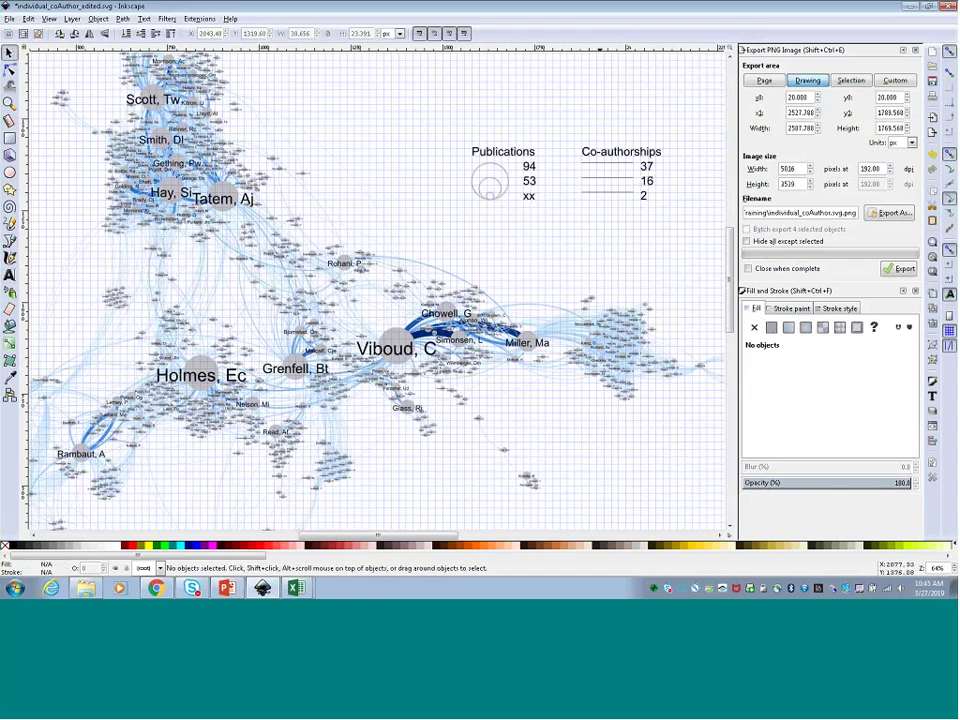
Switch to author_edgeList.csv in Excel and check the source and target IDs of the strongest co-authorship in row 2
mouse_move(305, 591)
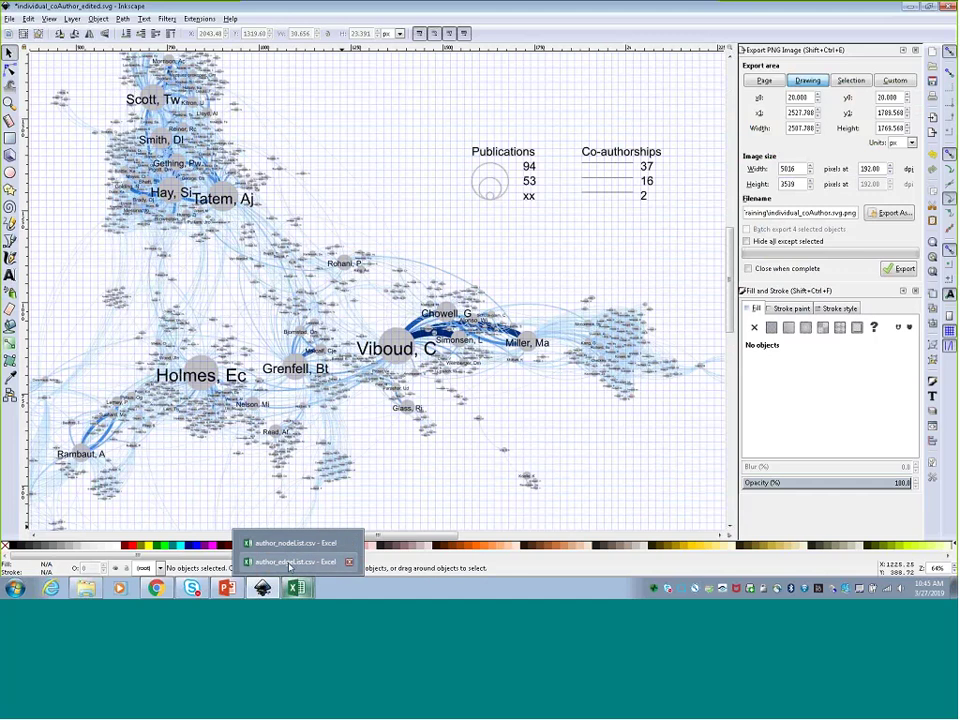
left_click(294, 563)
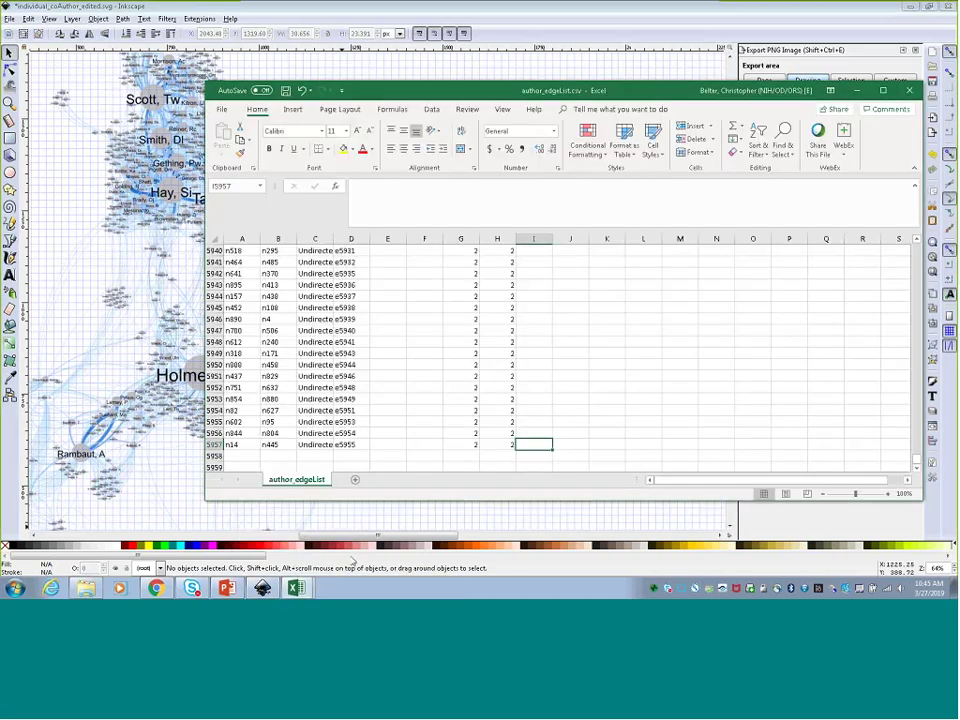
left_click_drag(913, 466, 913, 252)
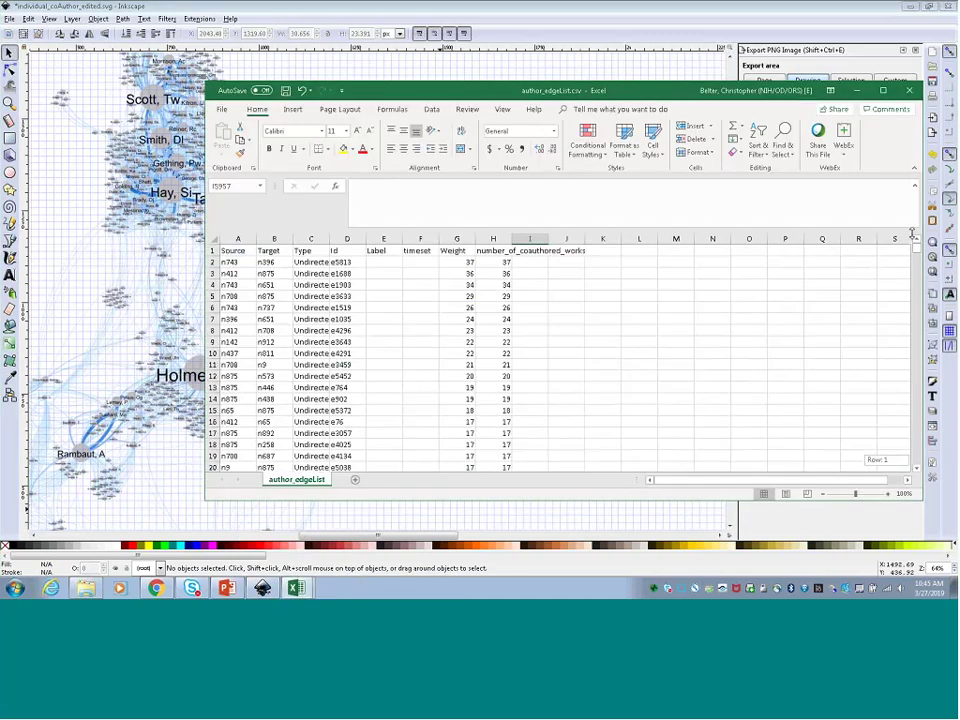
left_click(383, 262)
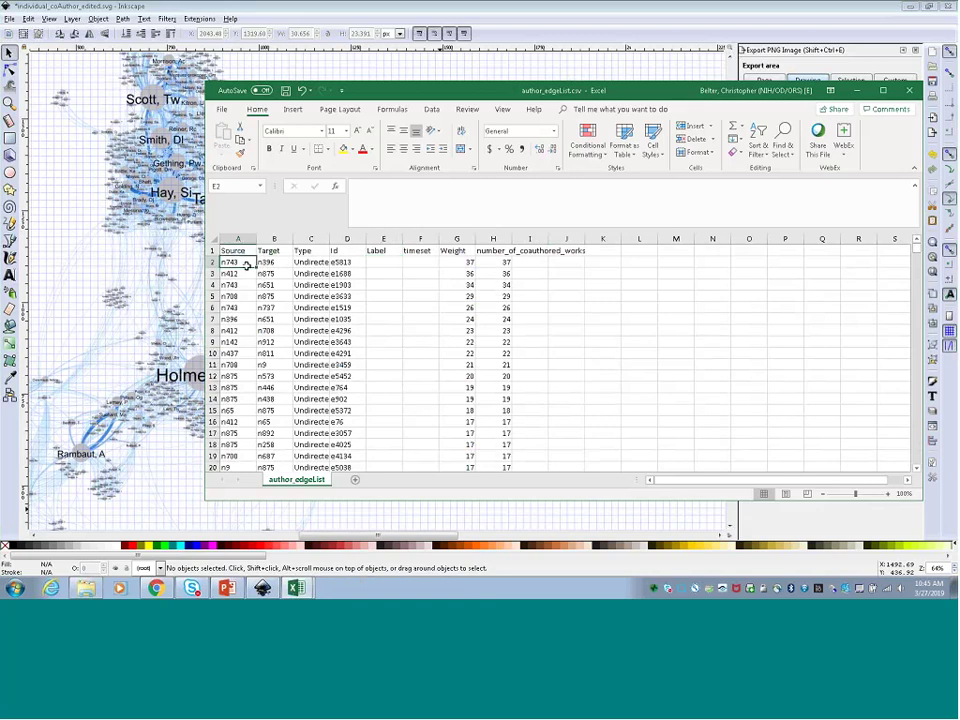
left_click(248, 260)
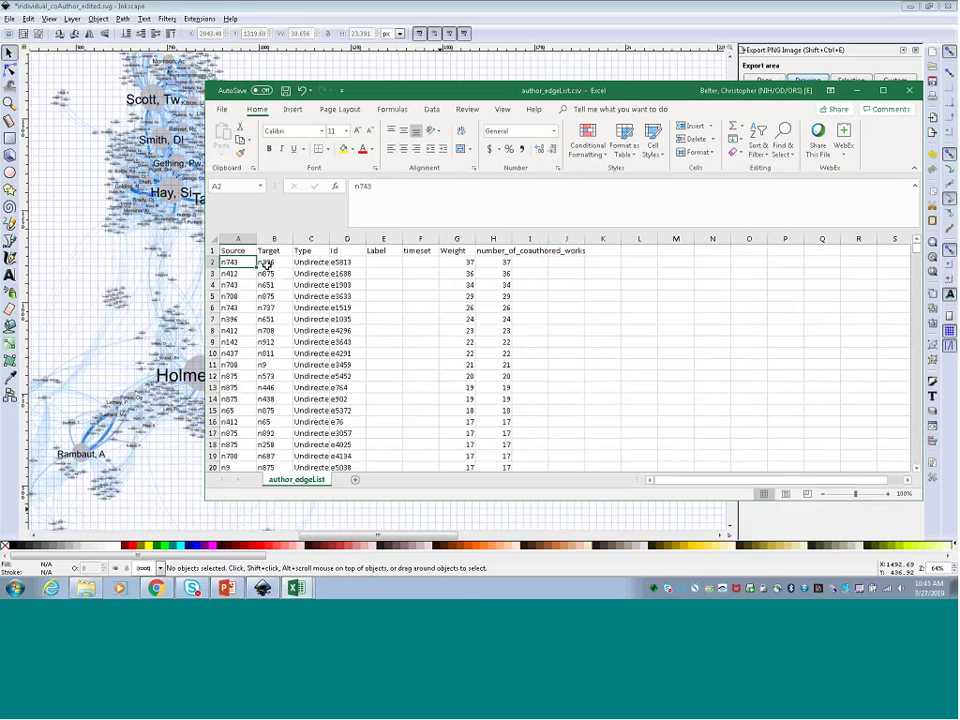
Match node IDs n743 and n396 to their author labels in author_nodeList.csv and return to Inkscape
left_click(294, 553)
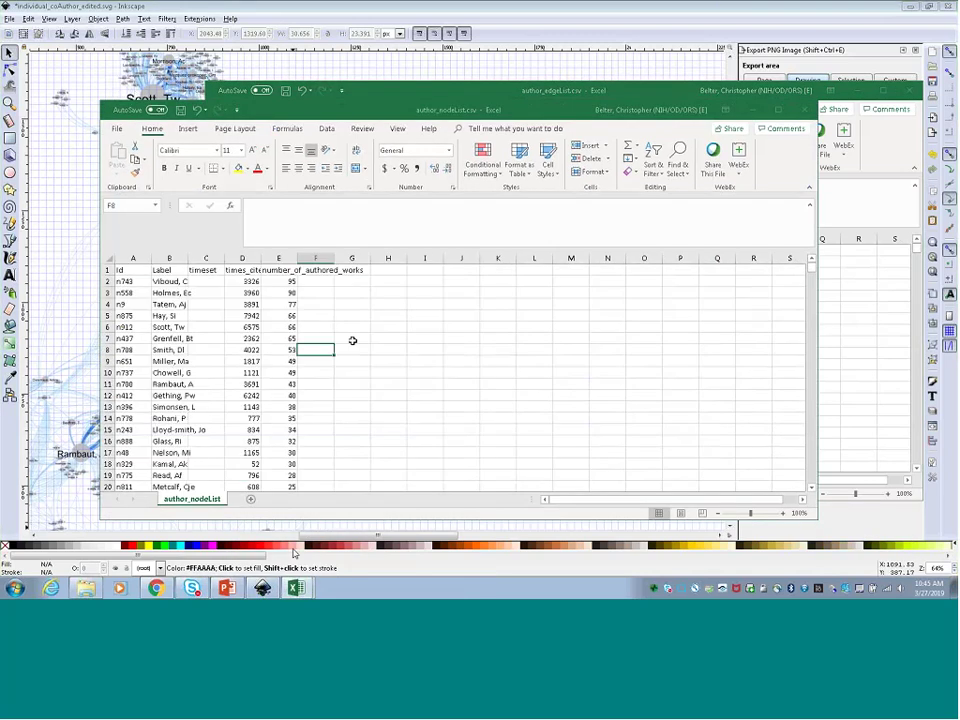
left_click(914, 250)
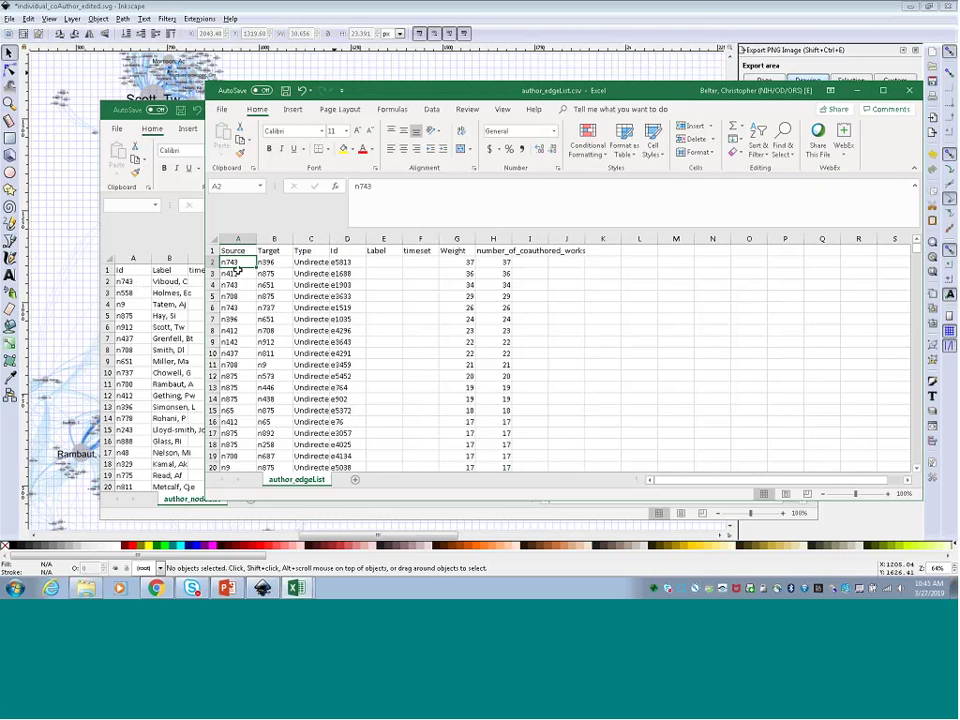
left_click(270, 261)
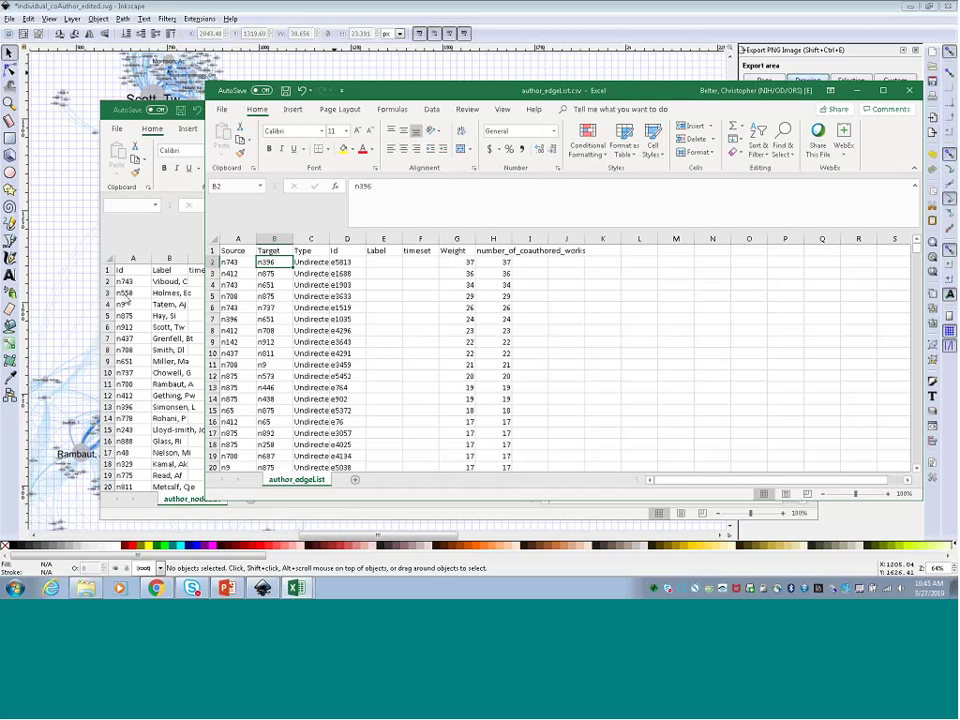
left_click(120, 318)
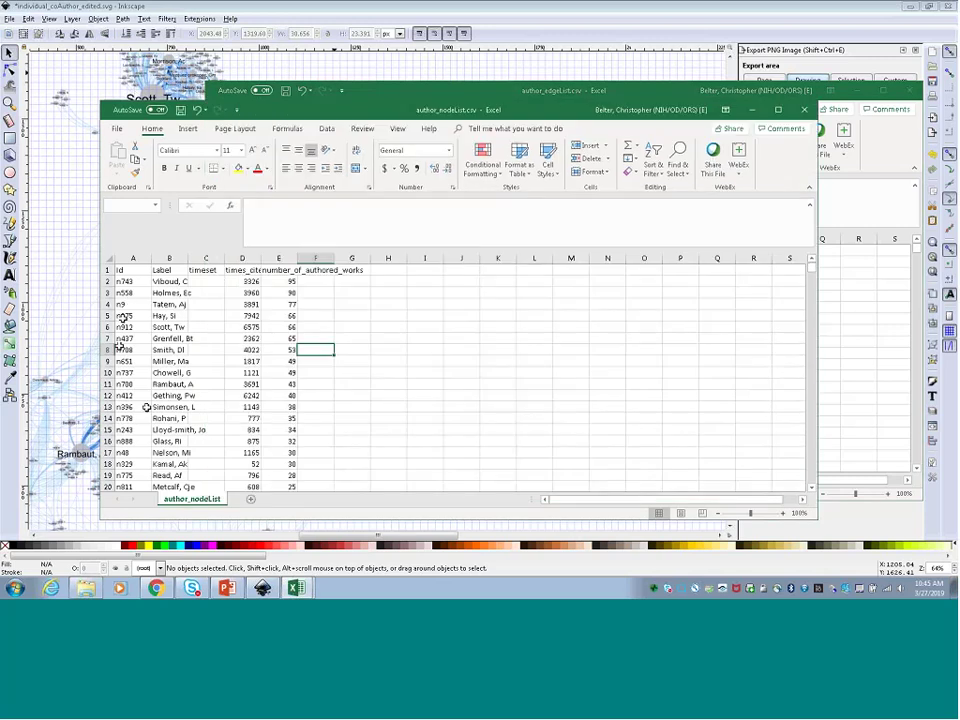
left_click(170, 407)
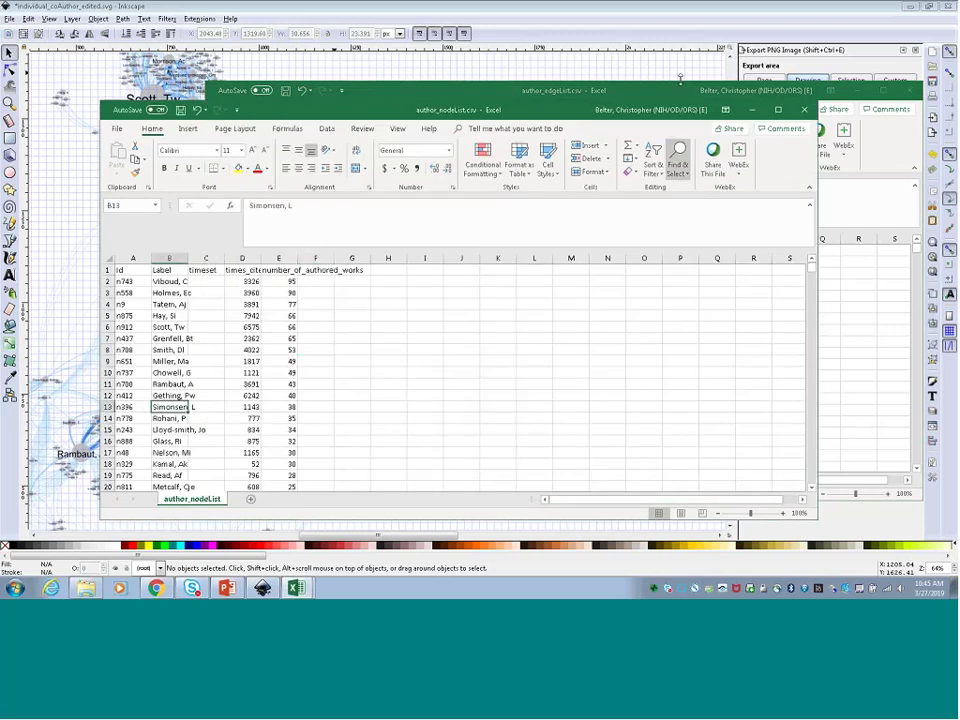
left_click(679, 17)
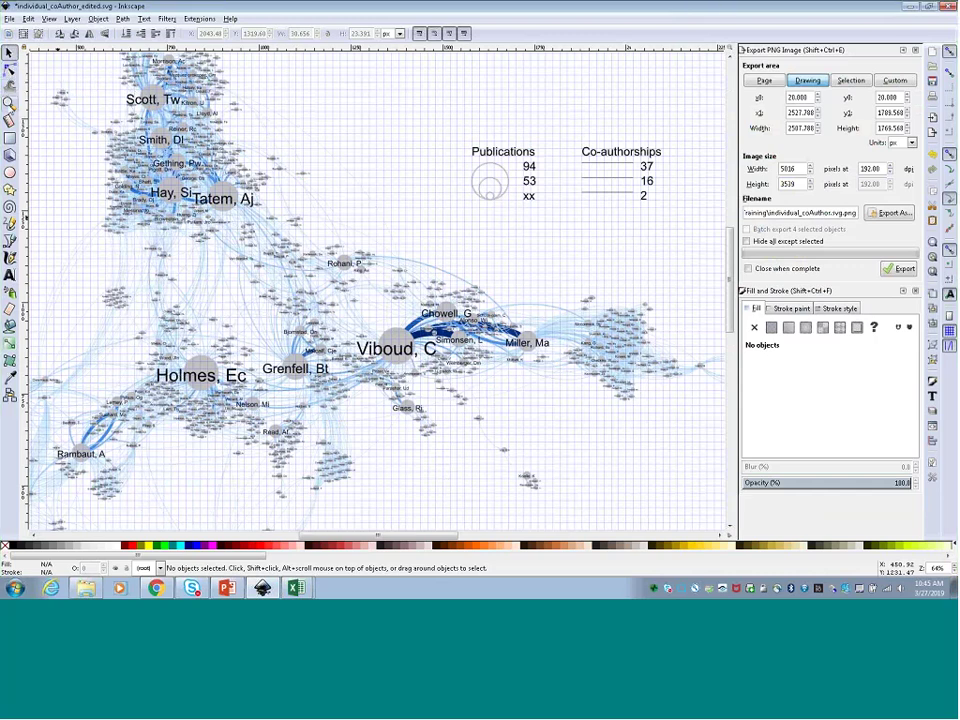
Select the thick dark-blue edge between the n743 and n396 author nodes and display its stroke paint
left_click(9, 101)
left_click(445, 333)
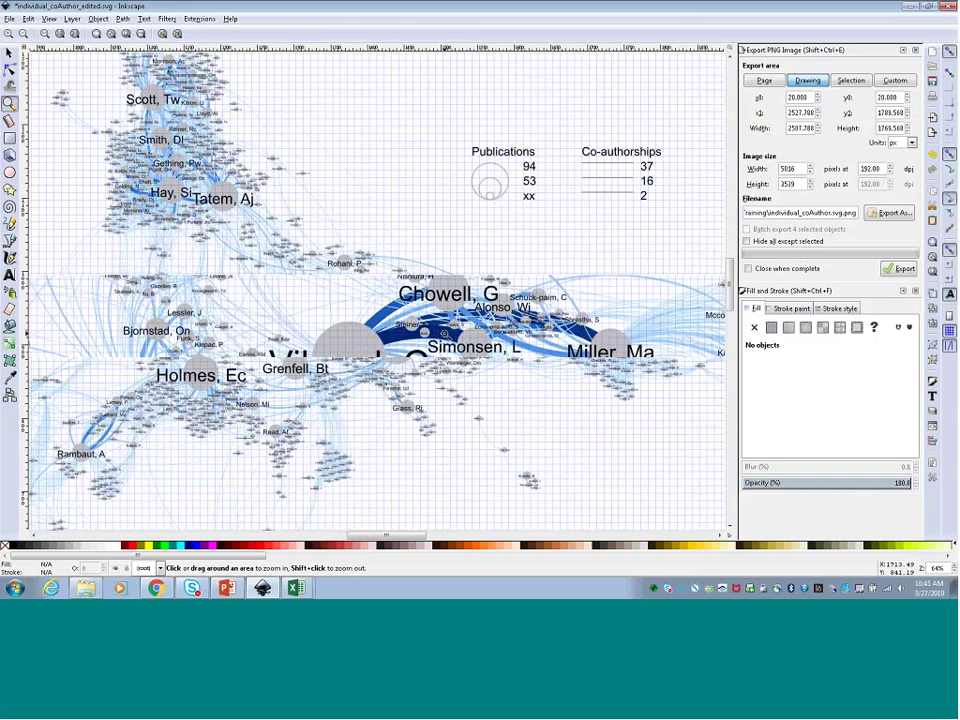
left_click(443, 334)
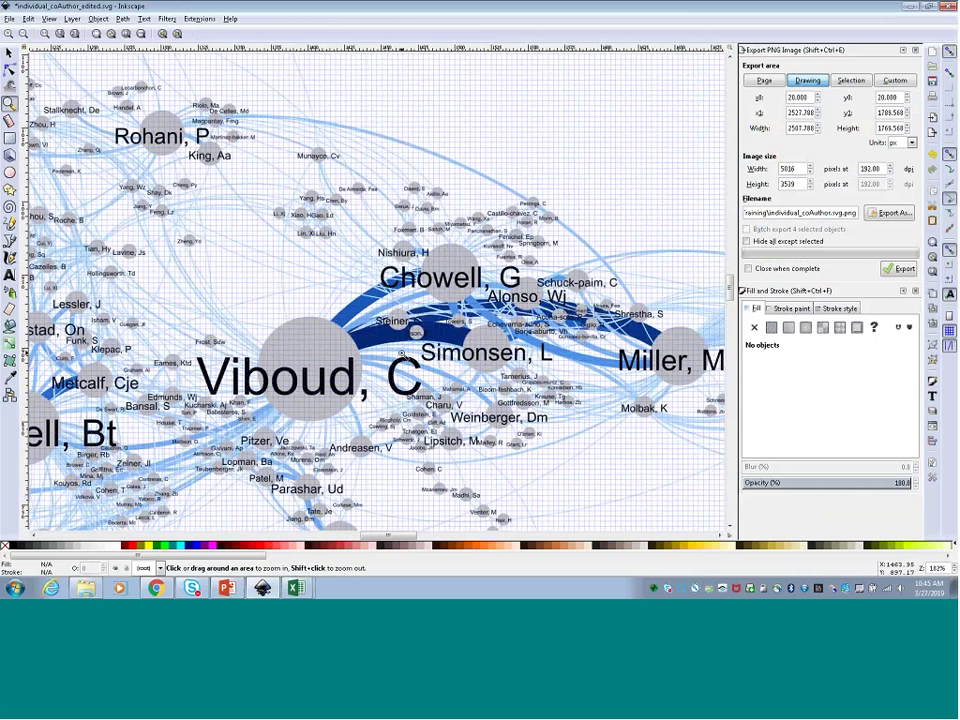
left_click(404, 331)
scroll(303, 250, "down", 1)
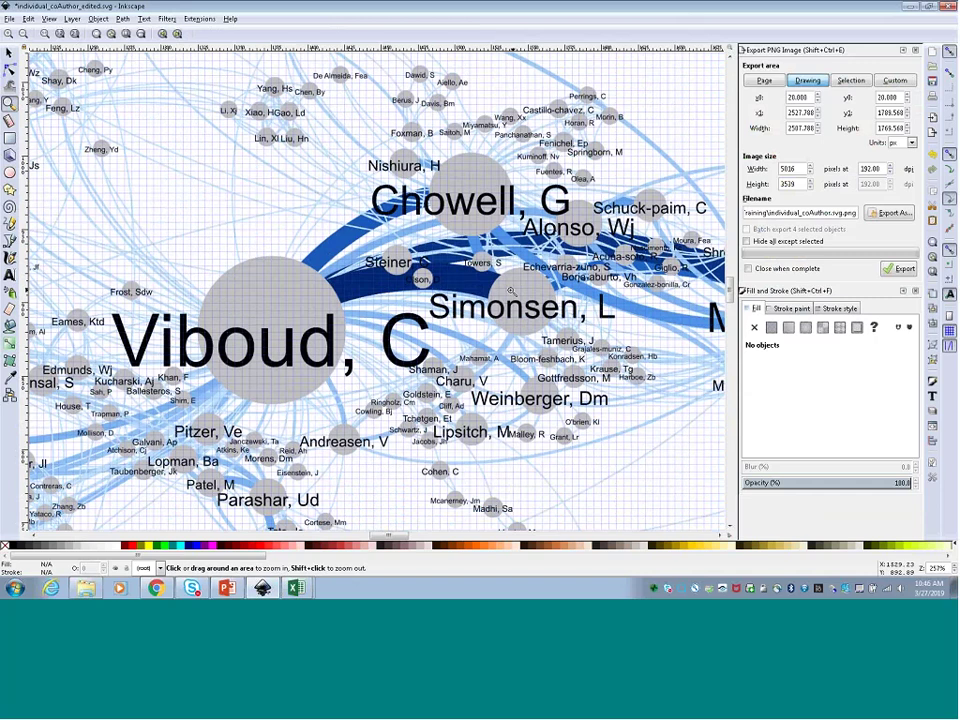
left_click(9, 52)
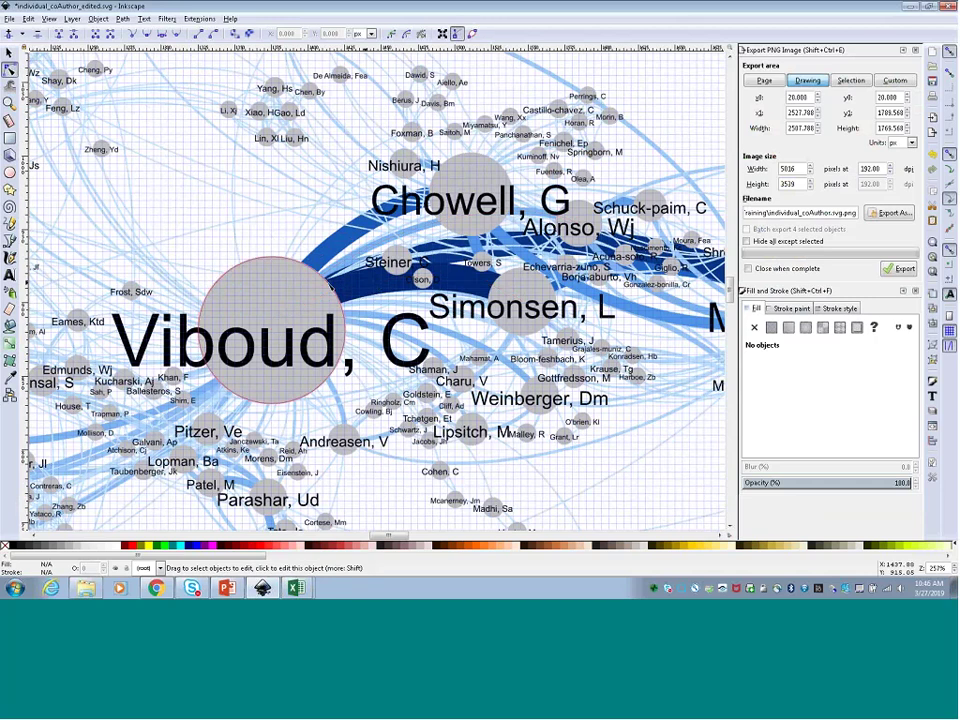
left_click(368, 285)
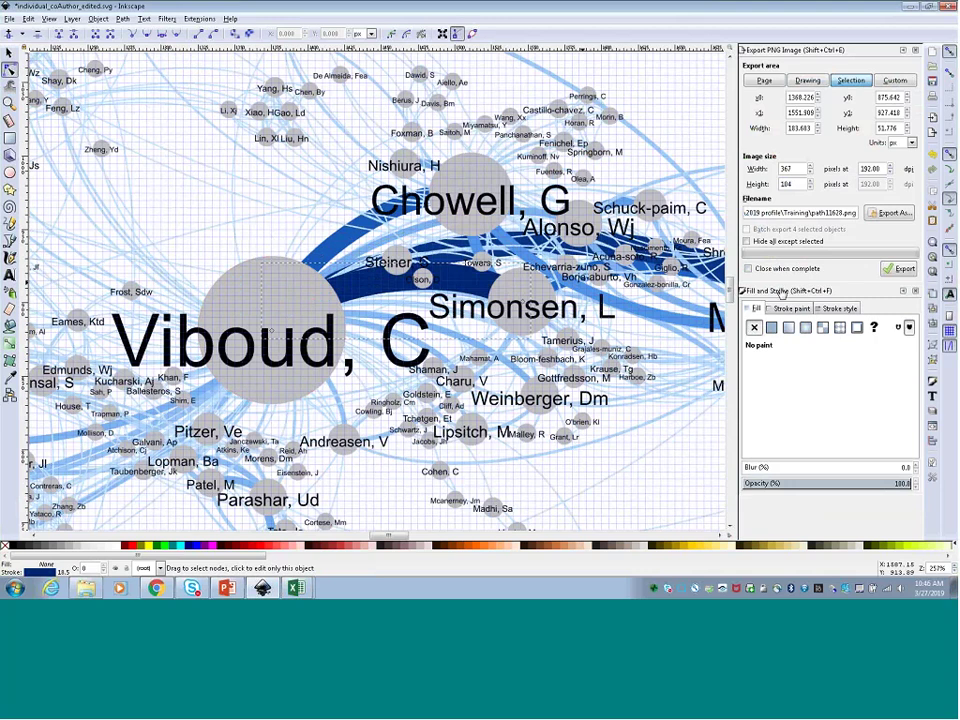
left_click(791, 308)
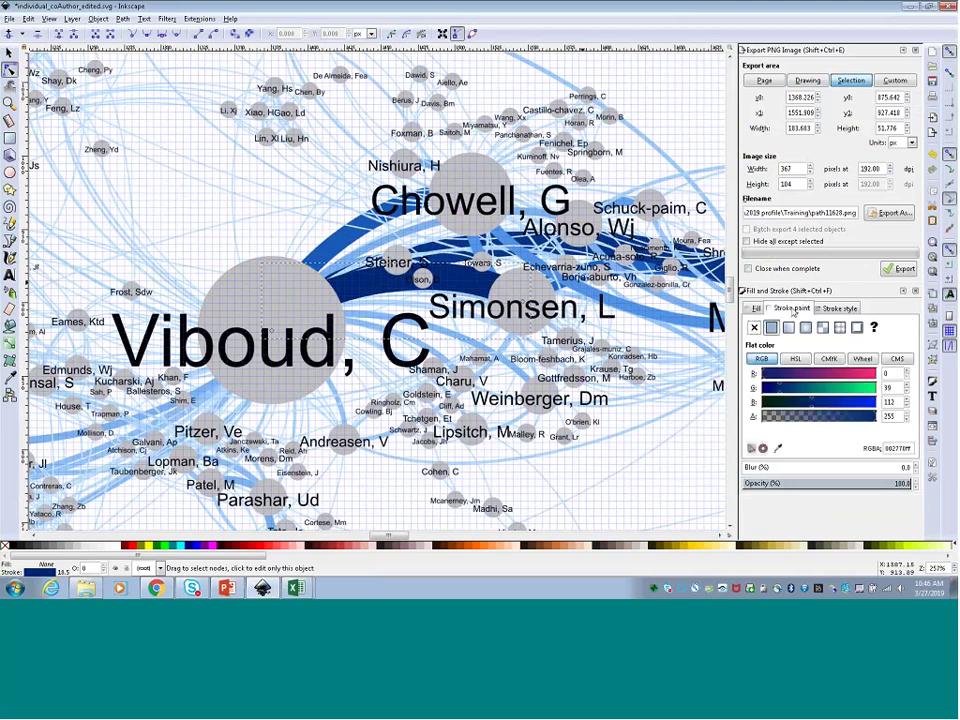
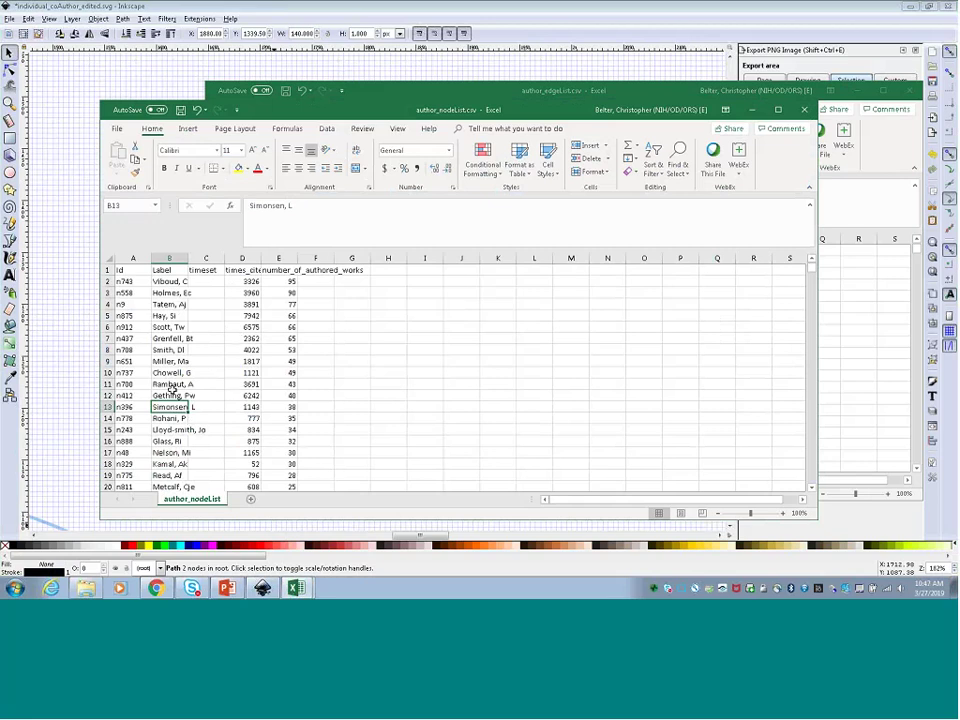
Check the author in row 11 of author_nodeList.csv and the rows below it, and go back to Inkscape
left_click(171, 384)
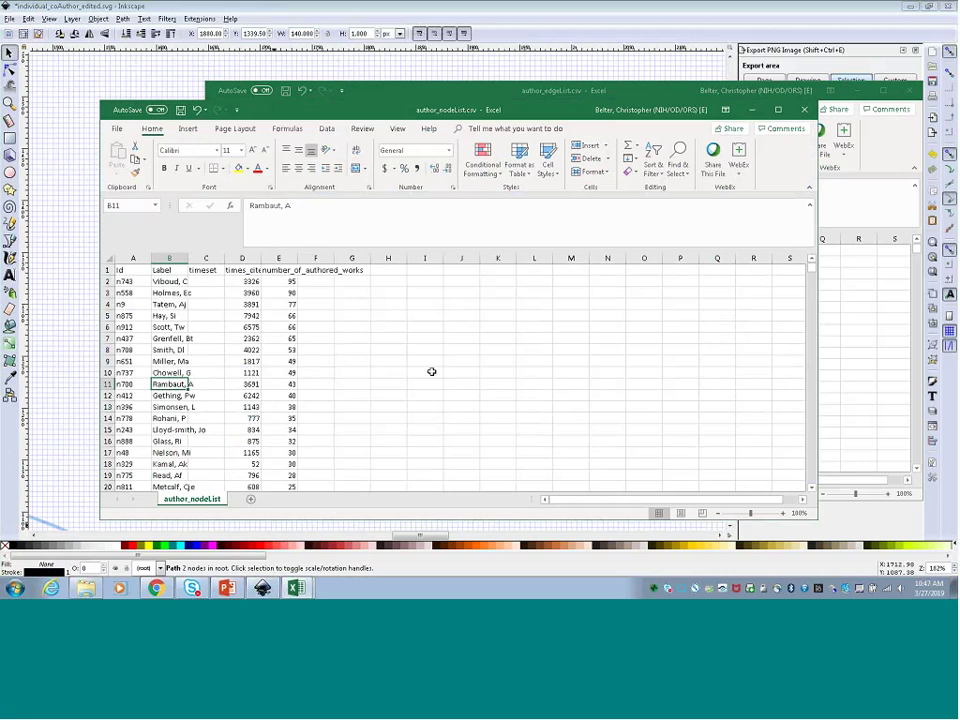
scroll(431, 371, "down", 1)
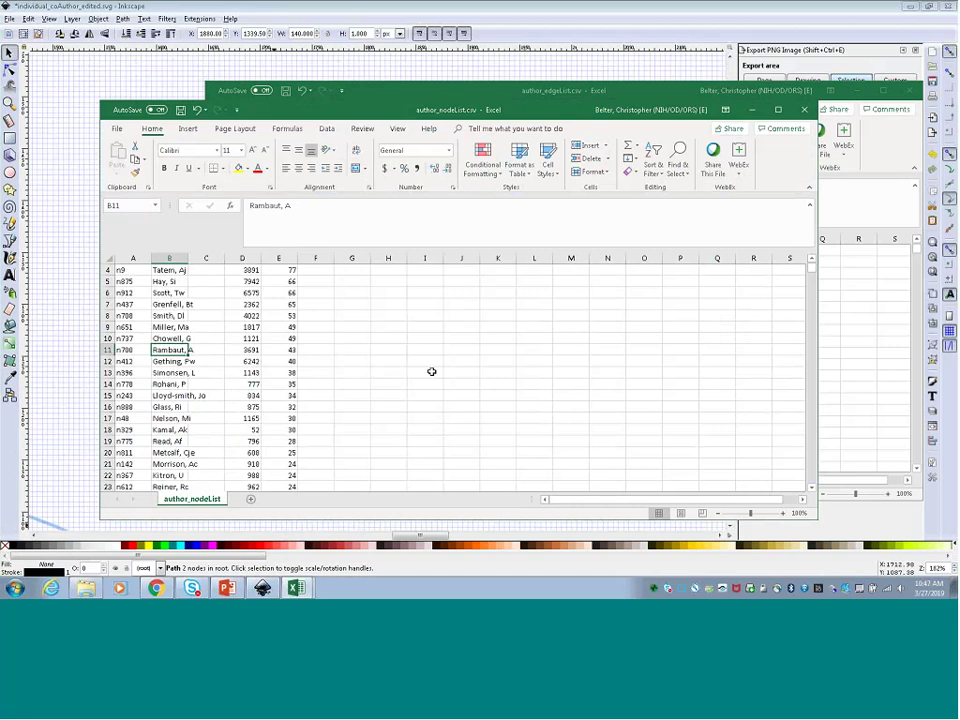
scroll(431, 371, "down", 1)
scroll(431, 372, "down", 1)
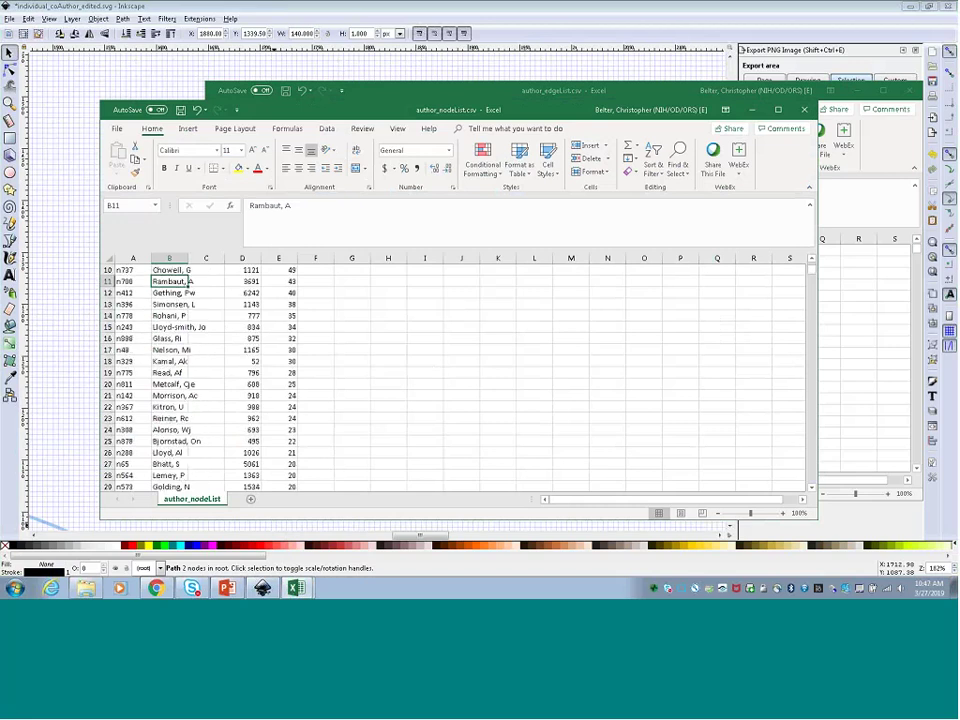
left_click(693, 10)
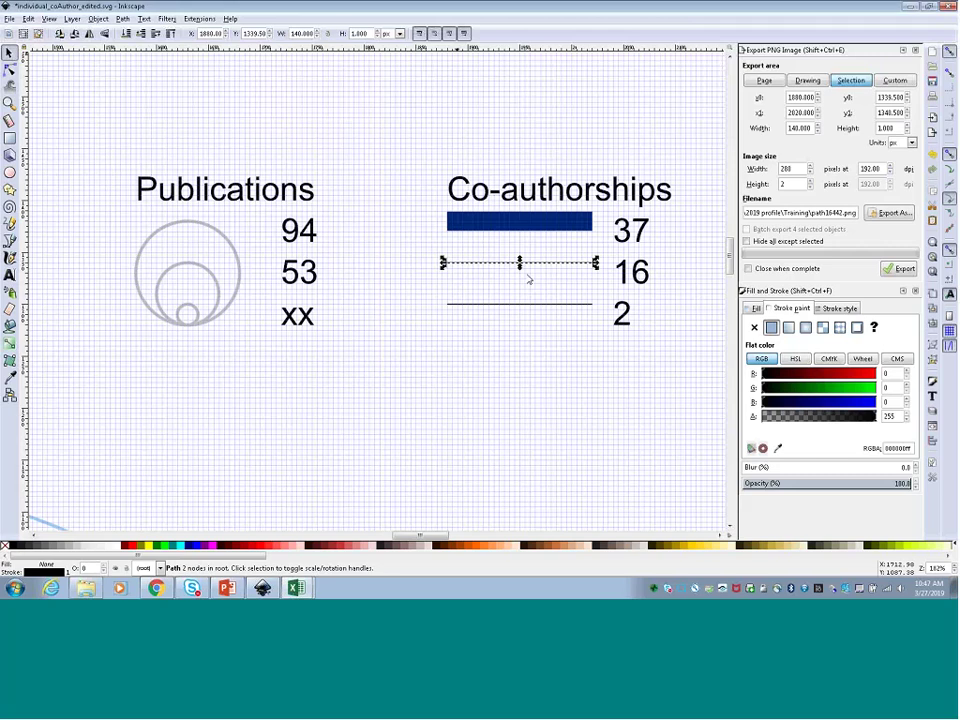
Deselect the middle legend line, look over the network around its largest nodes, and recheck the author labels in author_nodeList.csv
key("Escape")
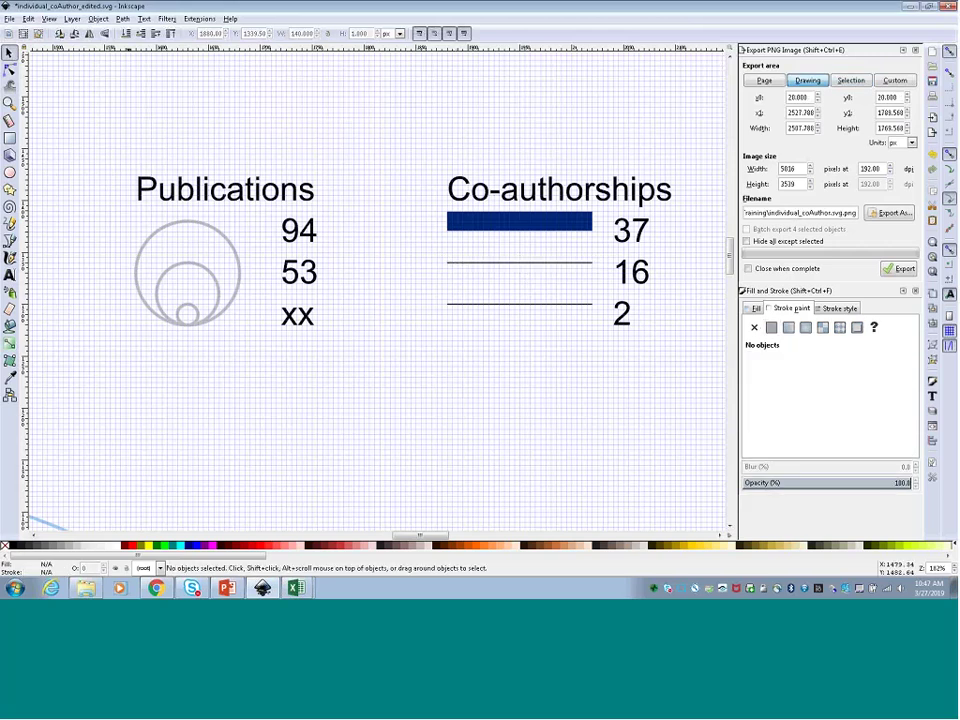
key("z")
scroll(279, 242, "down", 2)
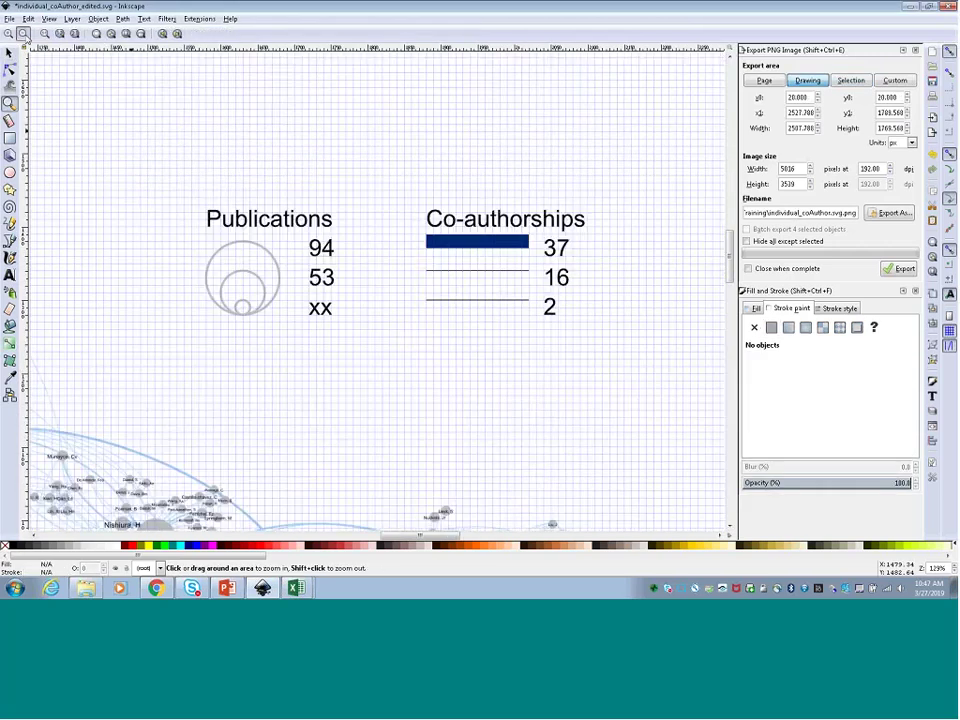
scroll(355, 381, "down", 4)
scroll(354, 378, "up", 1)
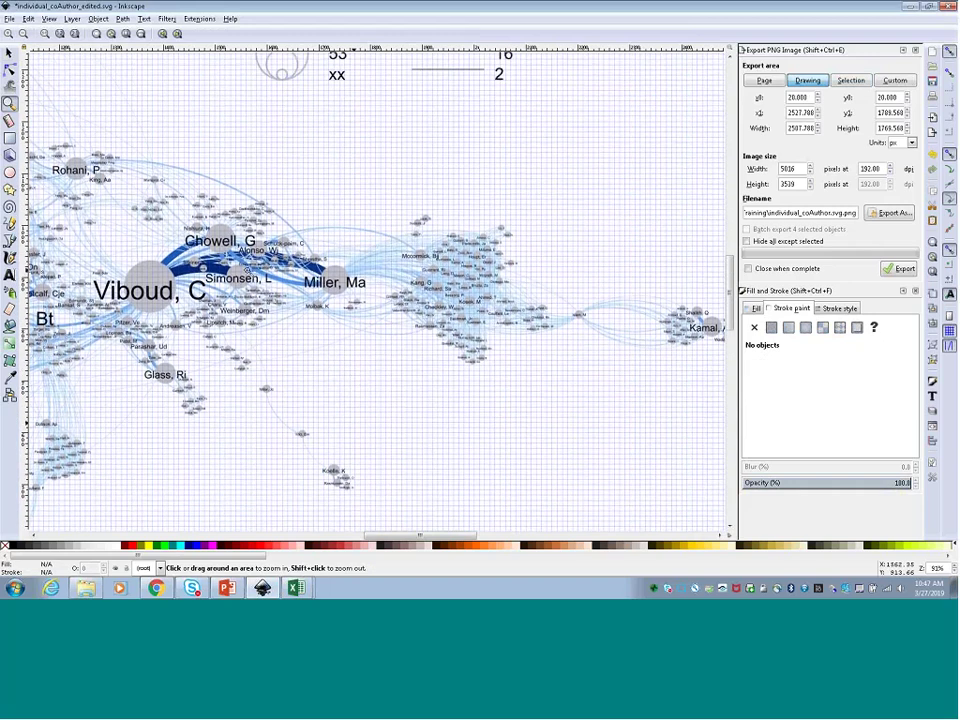
mouse_move(296, 588)
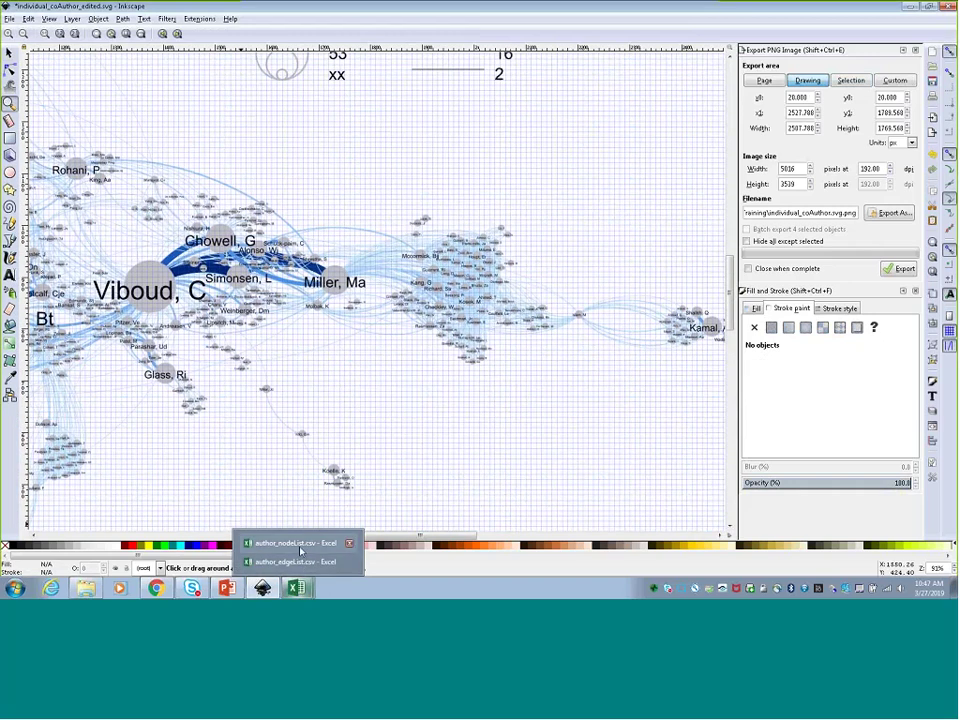
left_click(300, 545)
scroll(208, 313, "up", 3)
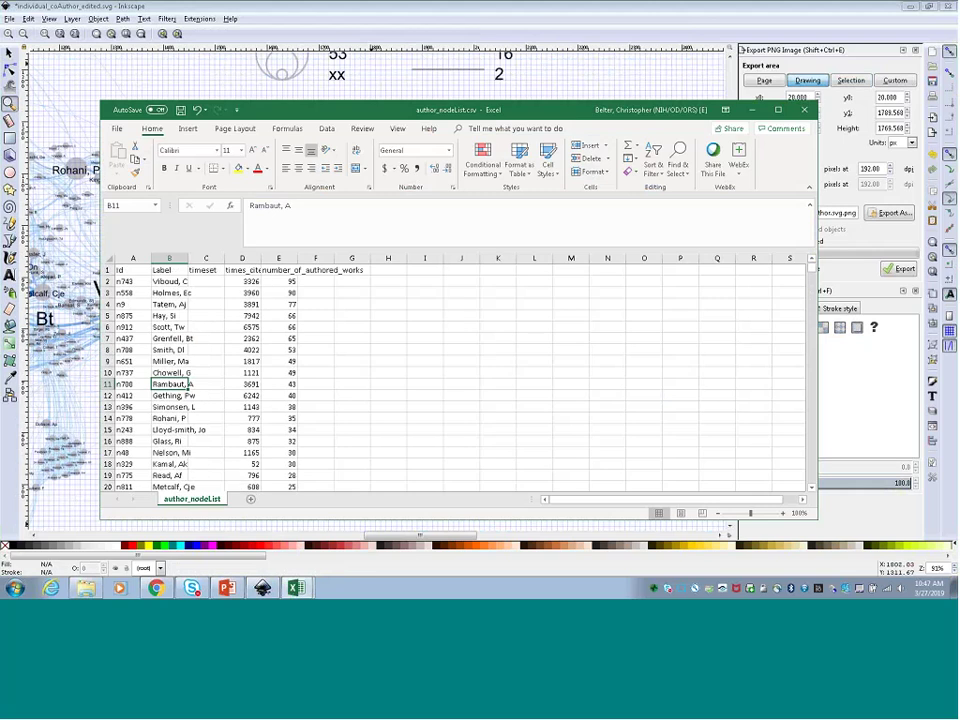
left_click(784, 26)
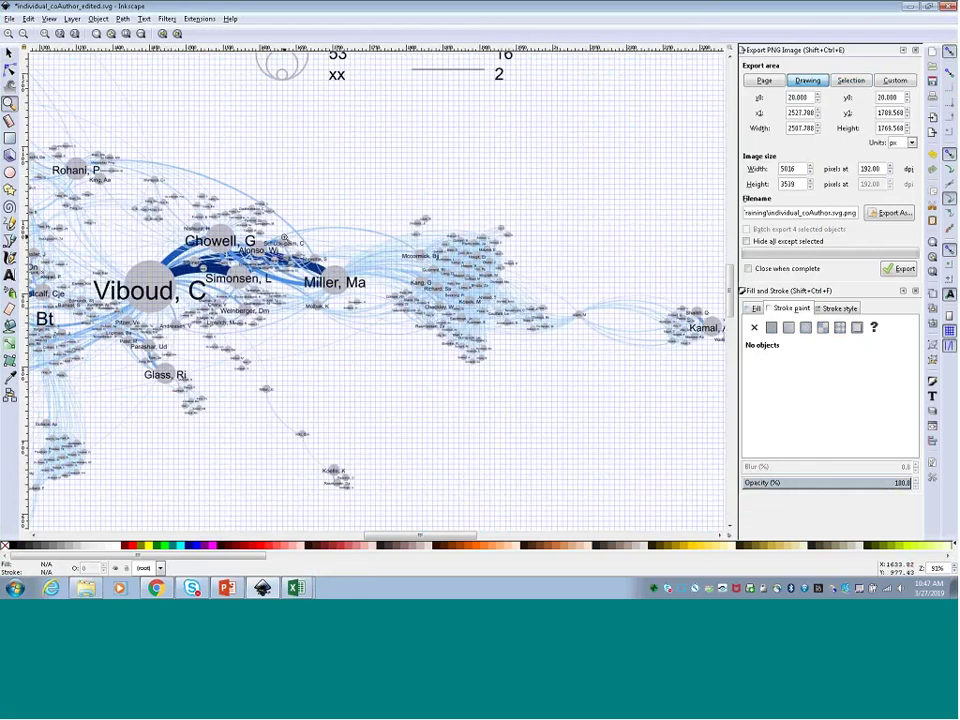
Select the thick mid-blue curved edge running up from the row 11 author's node in the network's lower-left cluster with the Node tool
left_click(282, 229)
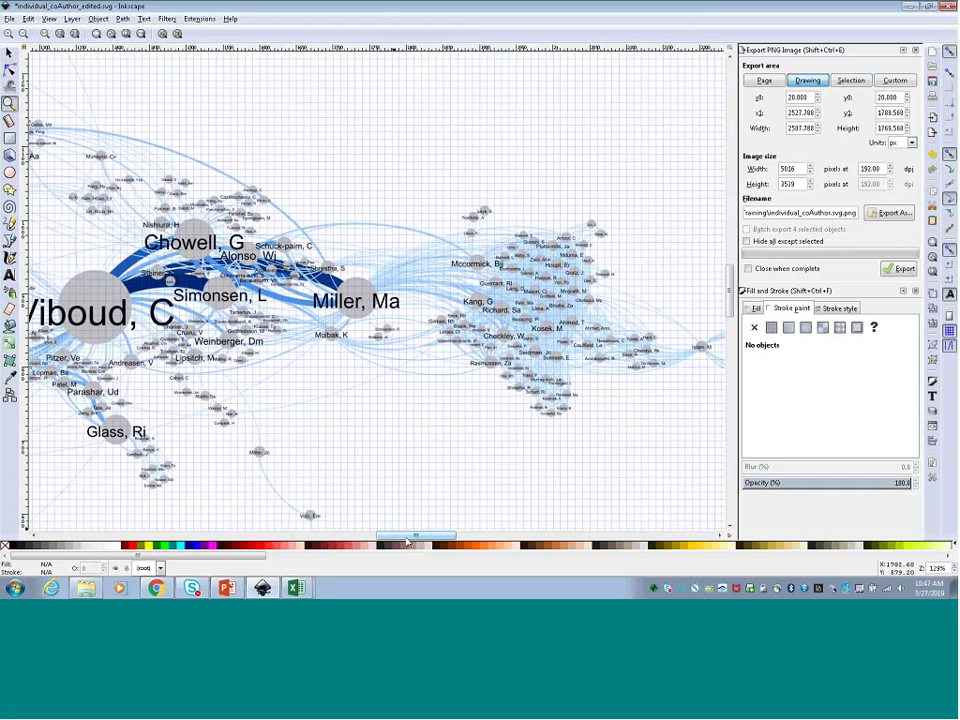
left_click_drag(408, 540, 331, 547)
scroll(168, 287, "down", 3)
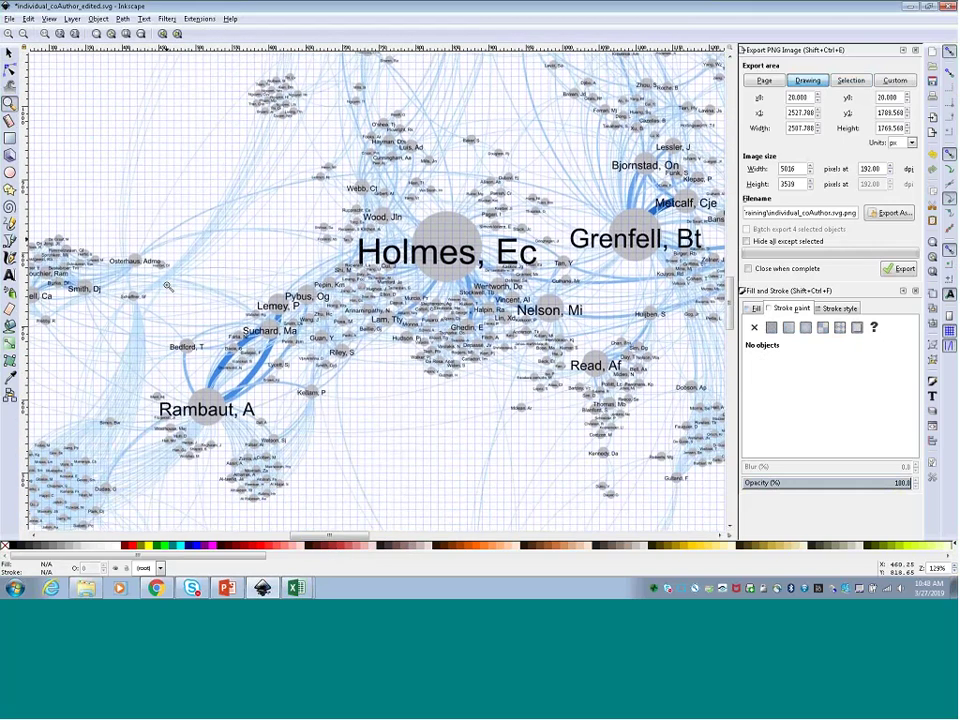
scroll(270, 380, "up", 3)
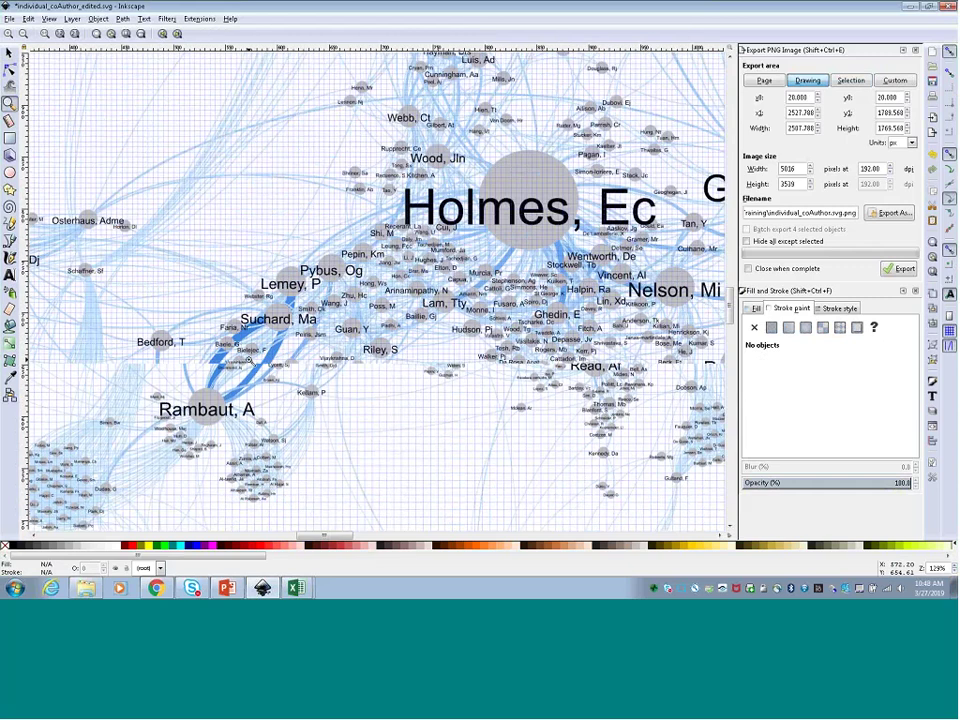
key("n")
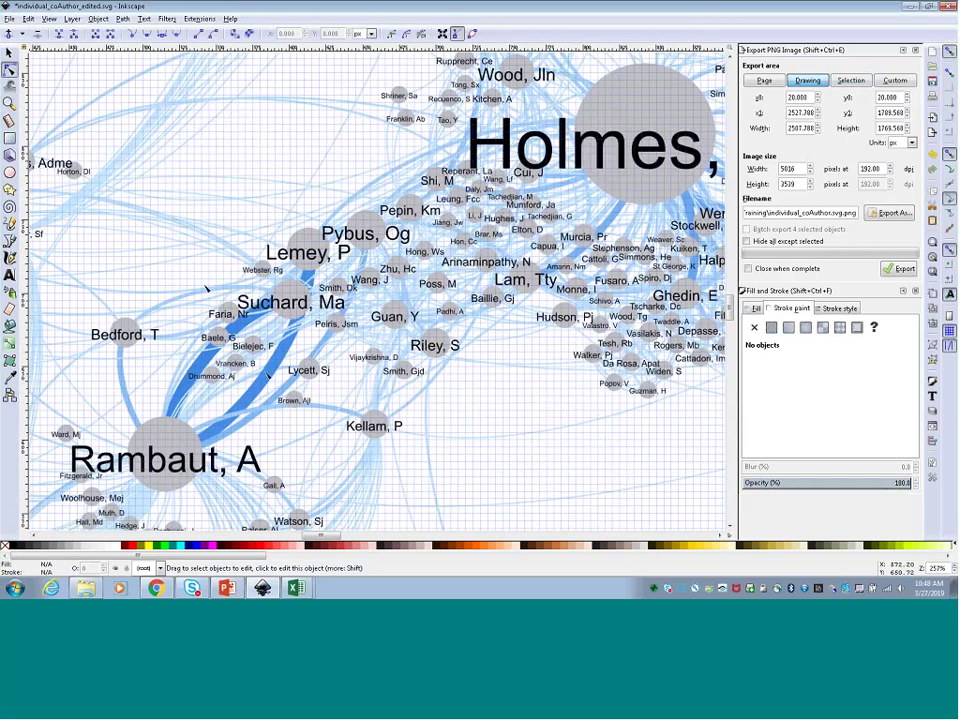
left_click(273, 372)
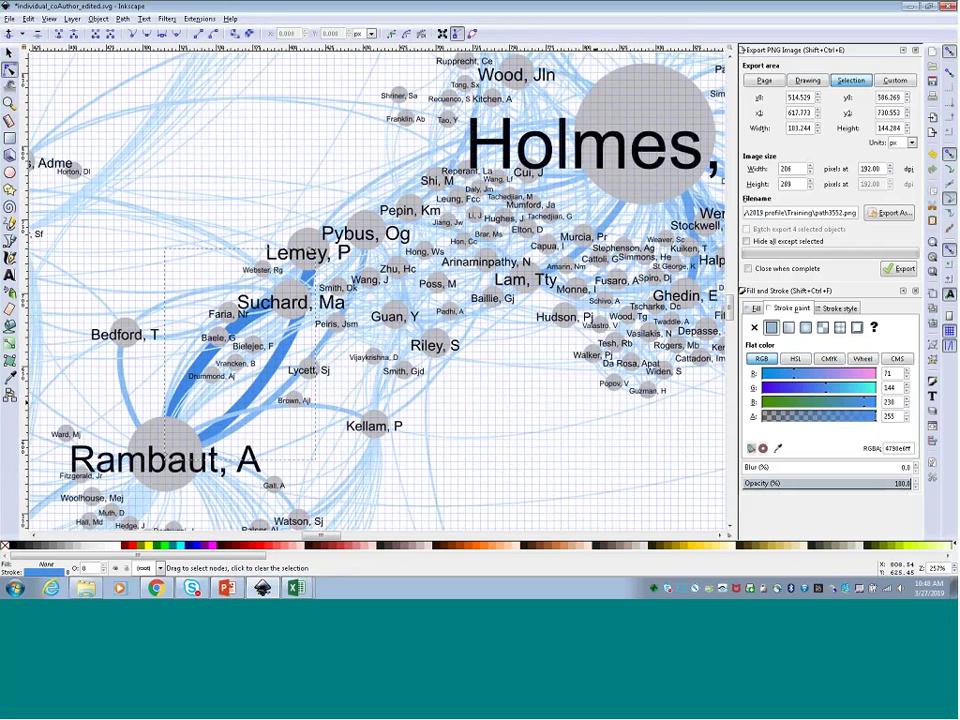
Switch to Notepad++, start a new file, and note "weight 16" on its first line
left_click(14, 588)
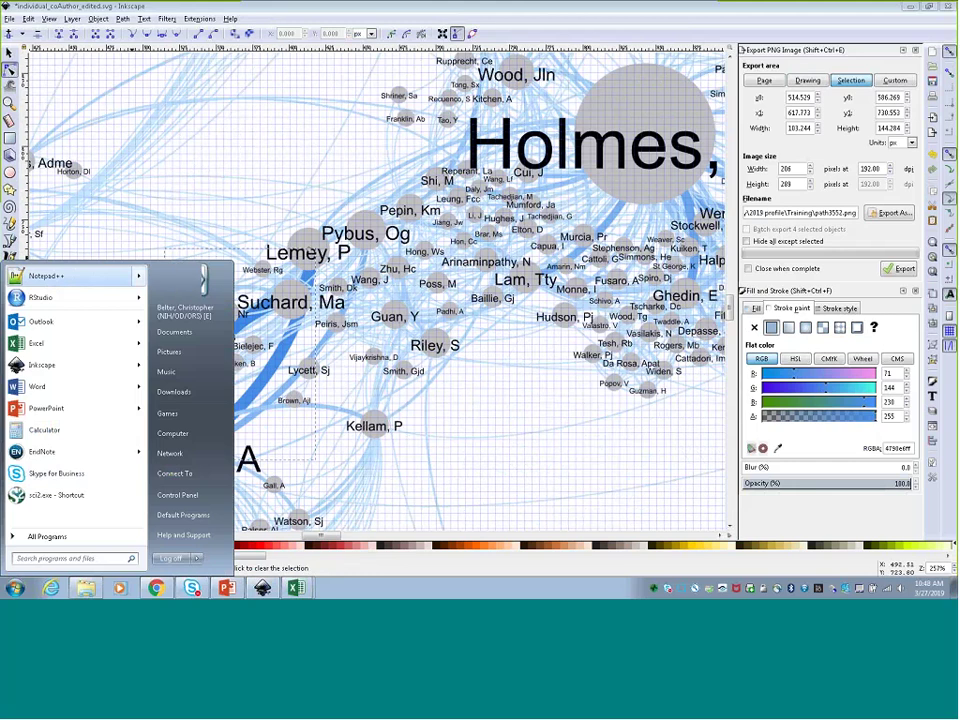
left_click(46, 275)
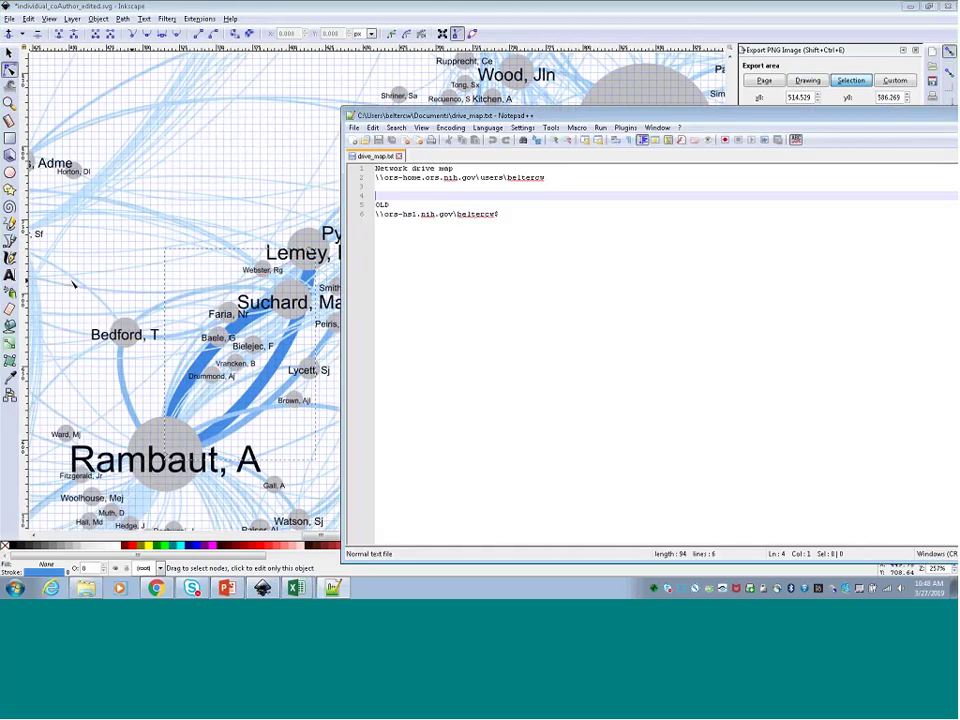
left_click(353, 140)
type("s")
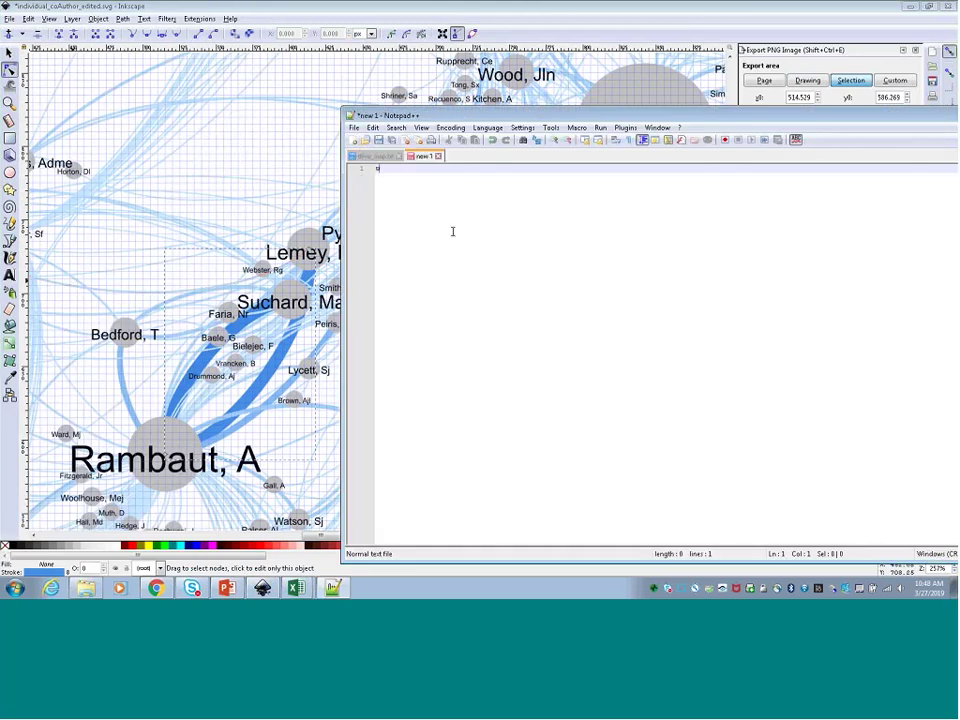
type("eight 16")
key("Return")
Look up the selected edge's stroke width in Inkscape and record it in the note as "width 8"
type("width")
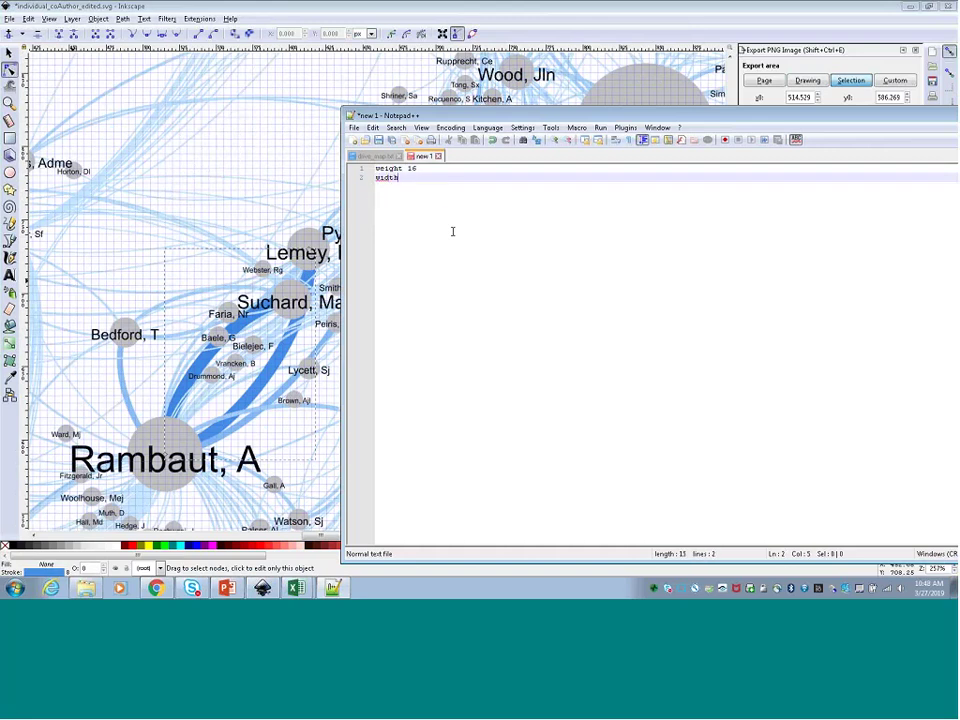
key("alt+Tab")
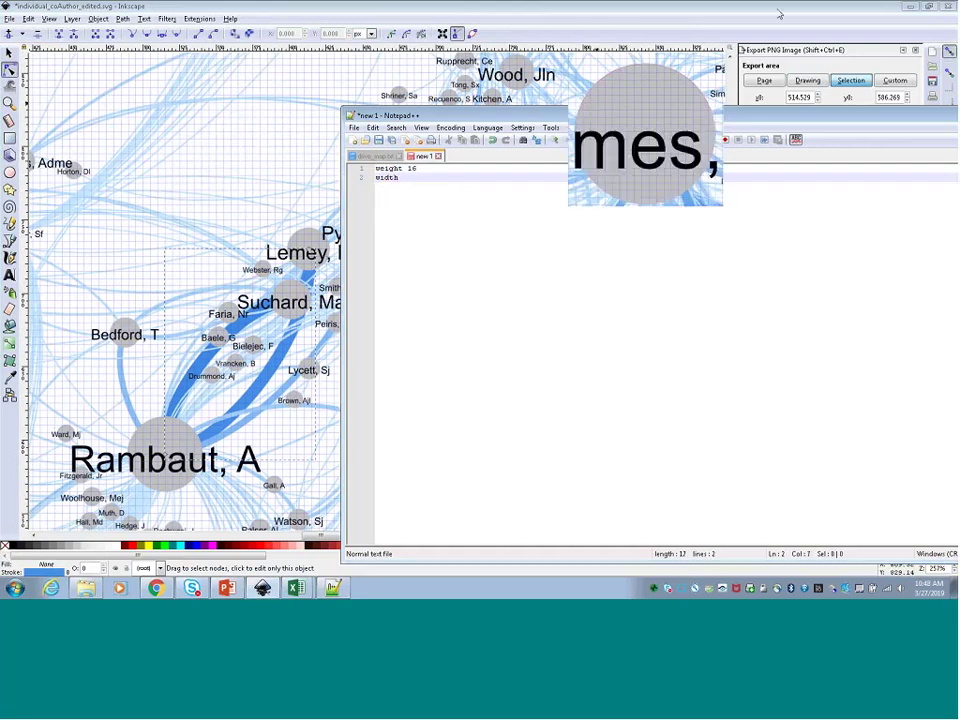
left_click(840, 308)
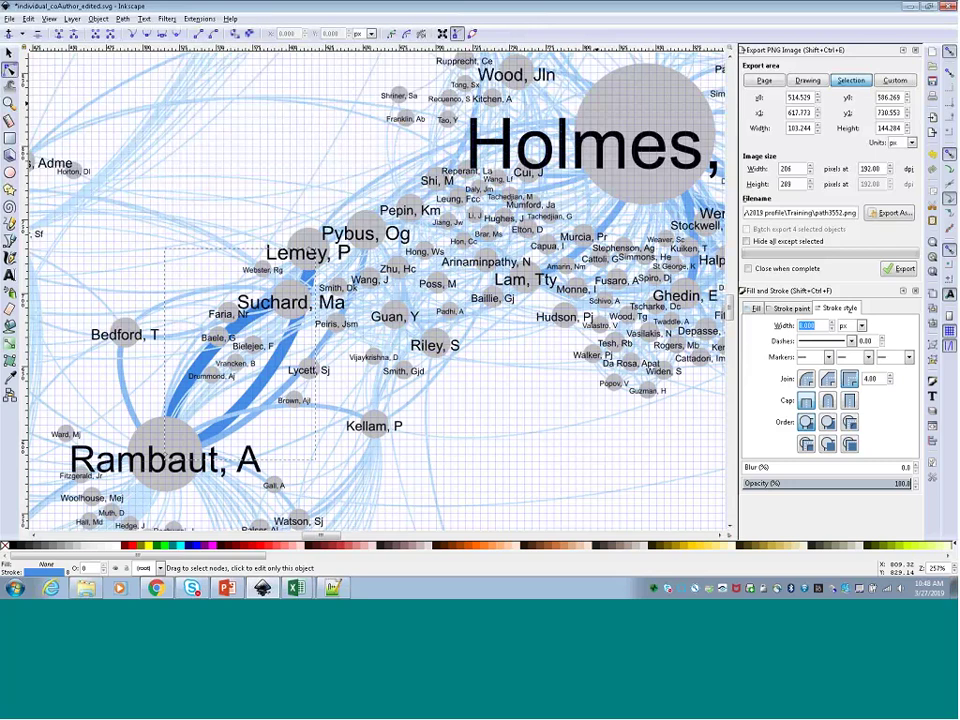
key("alt+Tab")
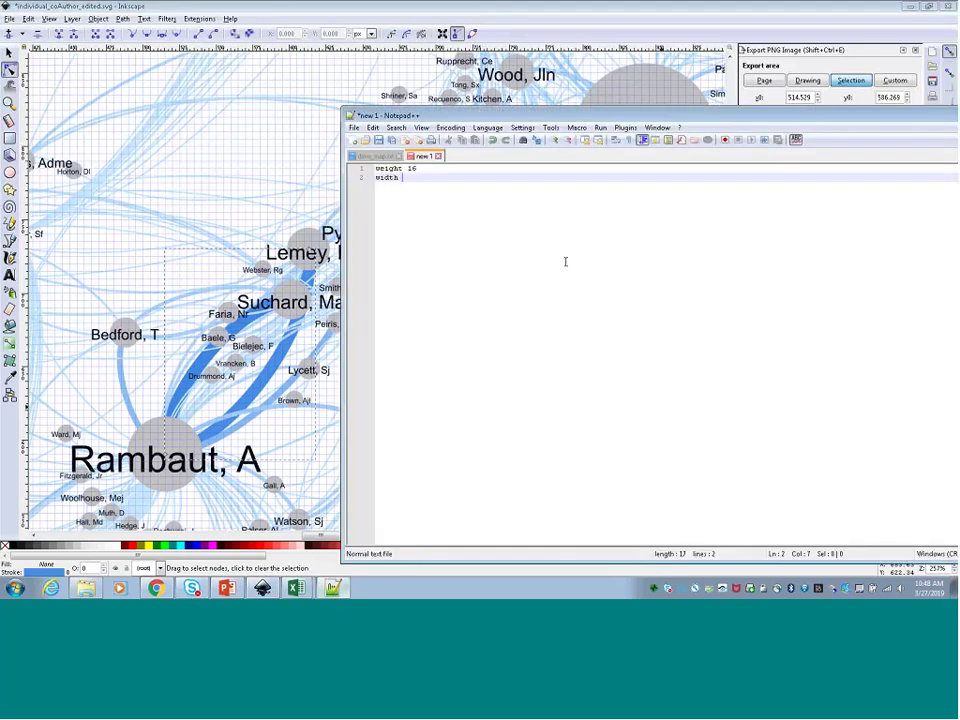
type("8")
key("Return")
Look up the same edge's RGB stroke colour, record it in the note as "col 71 144 230", and return to Inkscape
type("col")
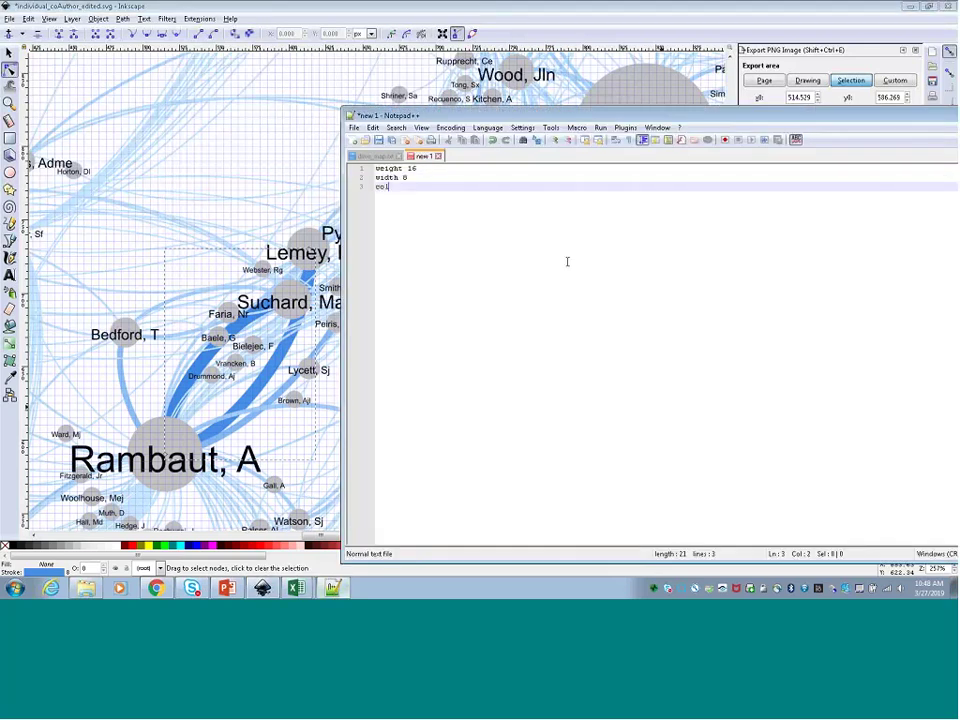
key("alt+Tab")
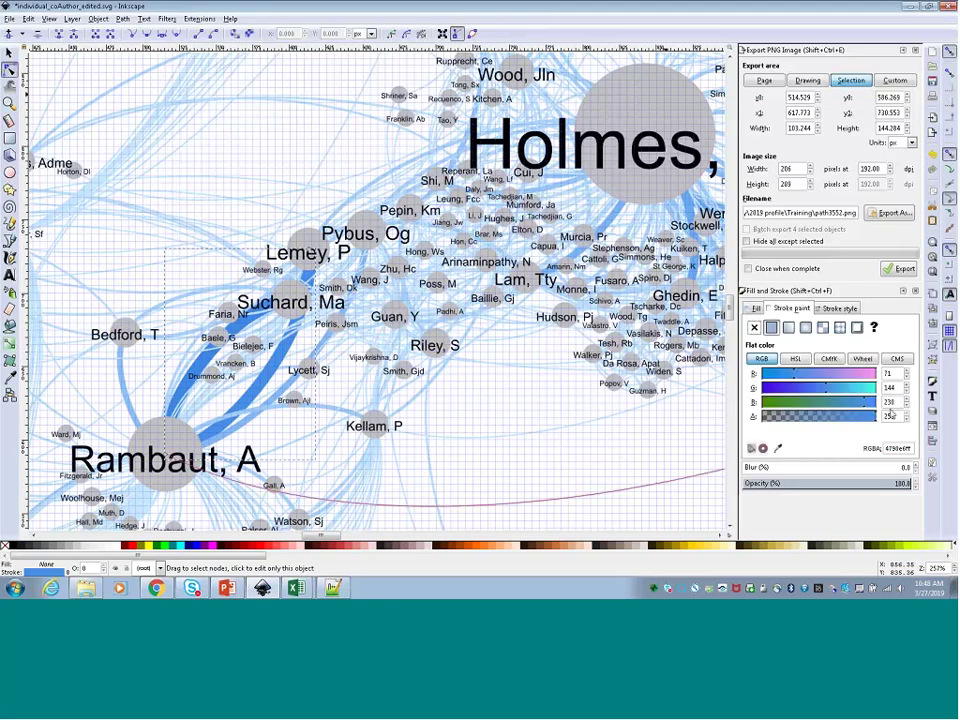
key("alt+Tab")
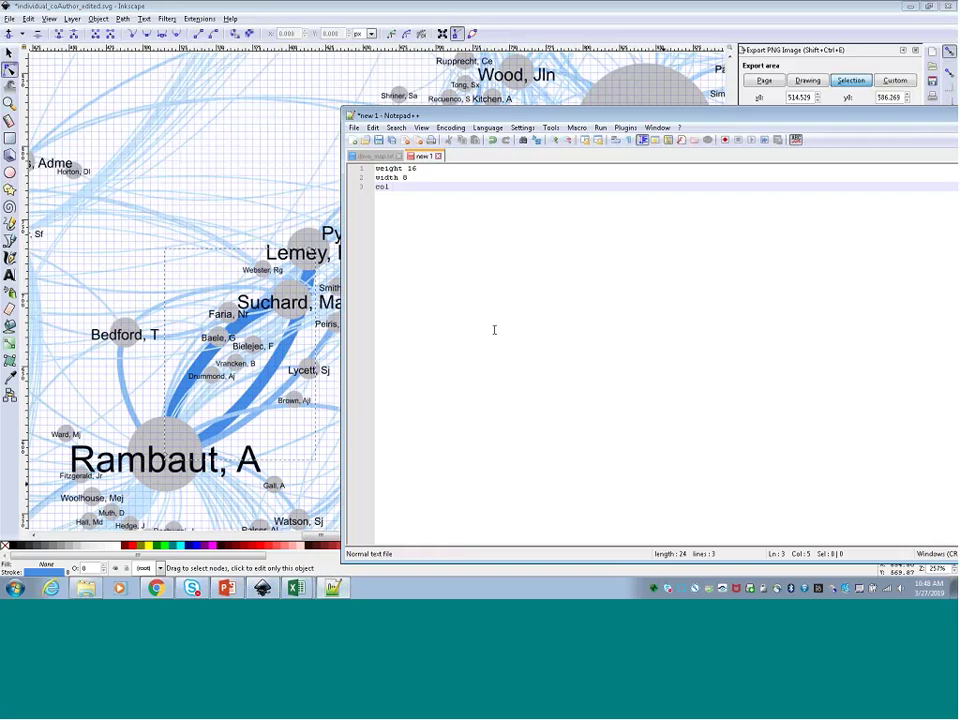
type("71 144 230")
key("alt+Tab")
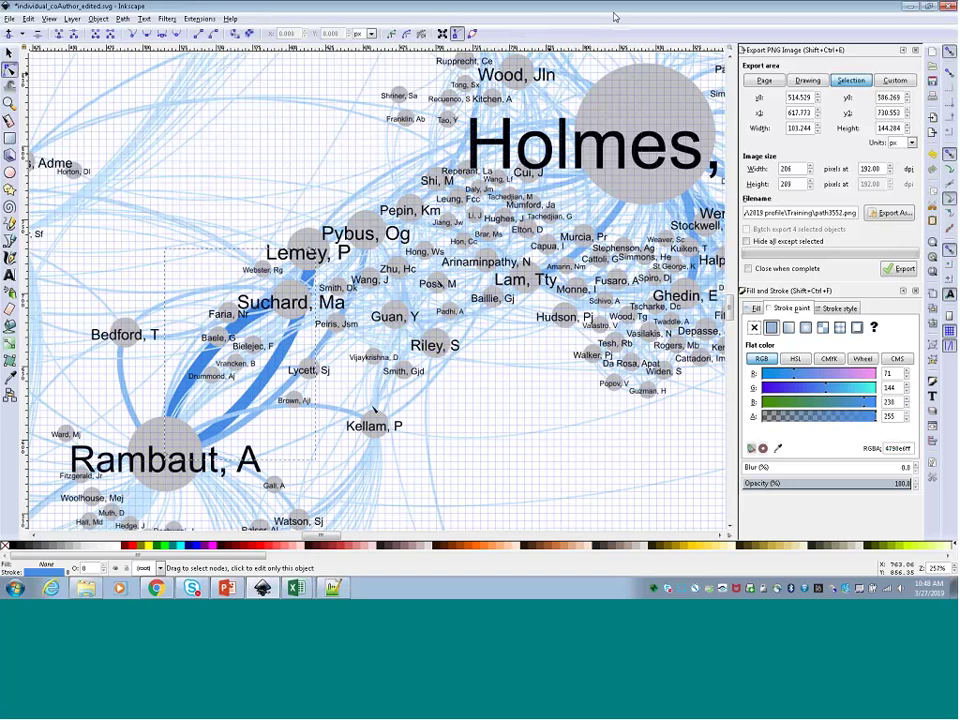
Recheck the noted colour and set the stroke of the middle Co-authorships legend line, beside 16, to RGB 74, 144, 230
left_click(9, 102)
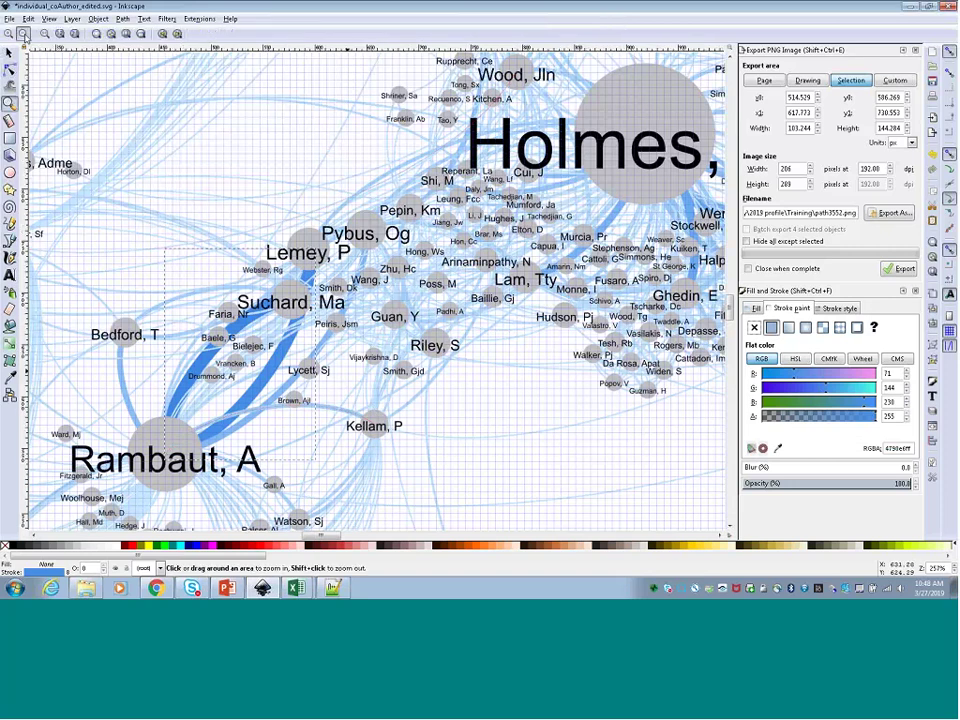
left_click(23, 33)
scroll(376, 290, "right", 5)
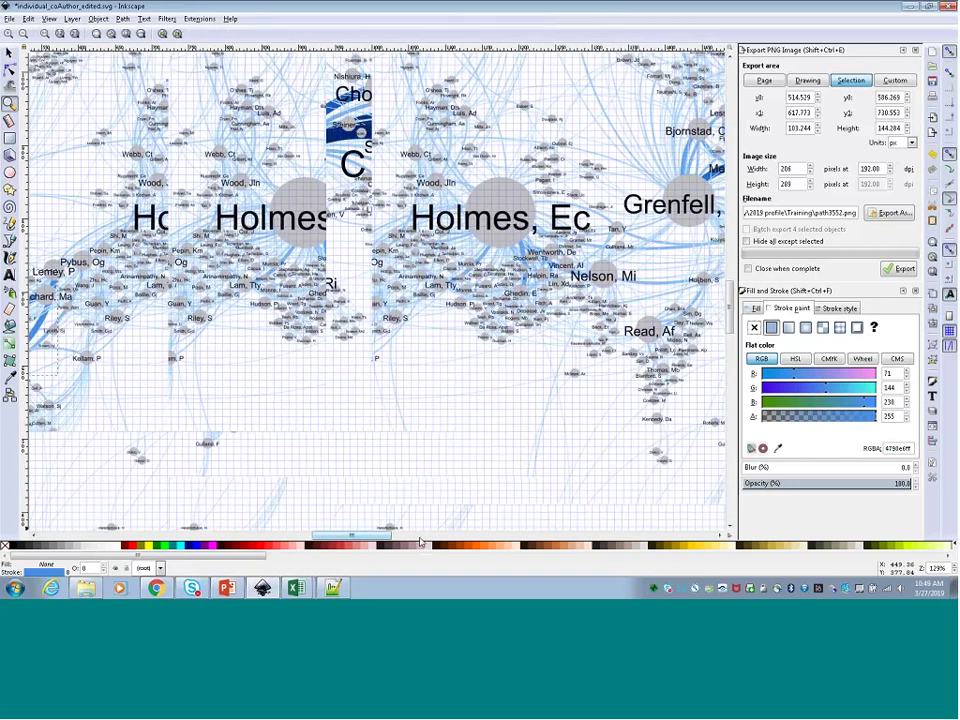
left_click_drag(729, 305, 731, 258)
left_click(9, 50)
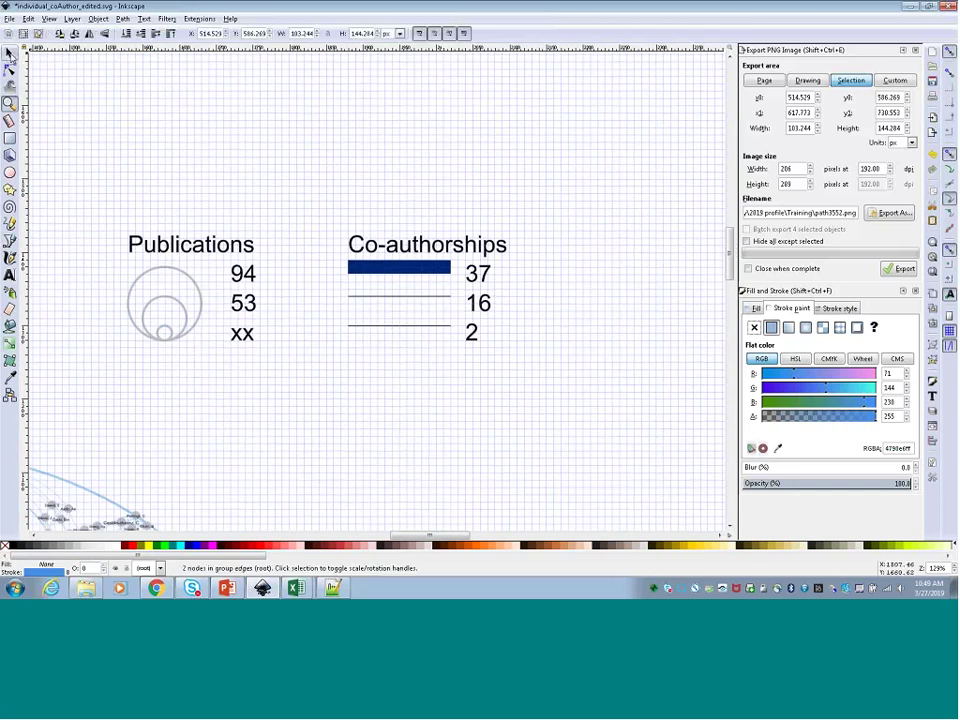
left_click(406, 298)
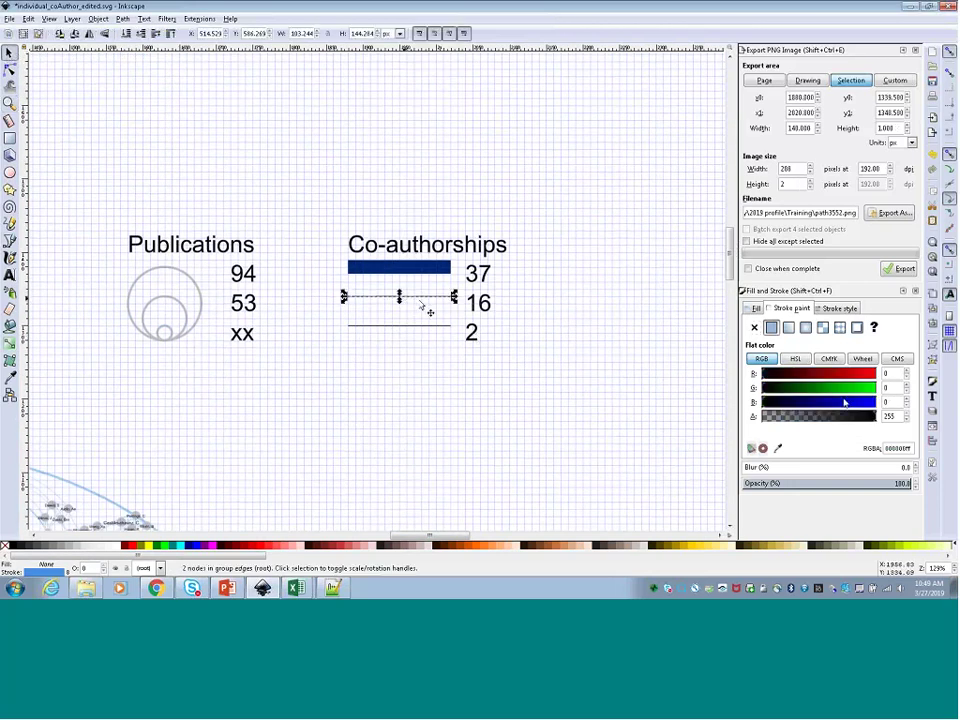
key("alt+Tab")
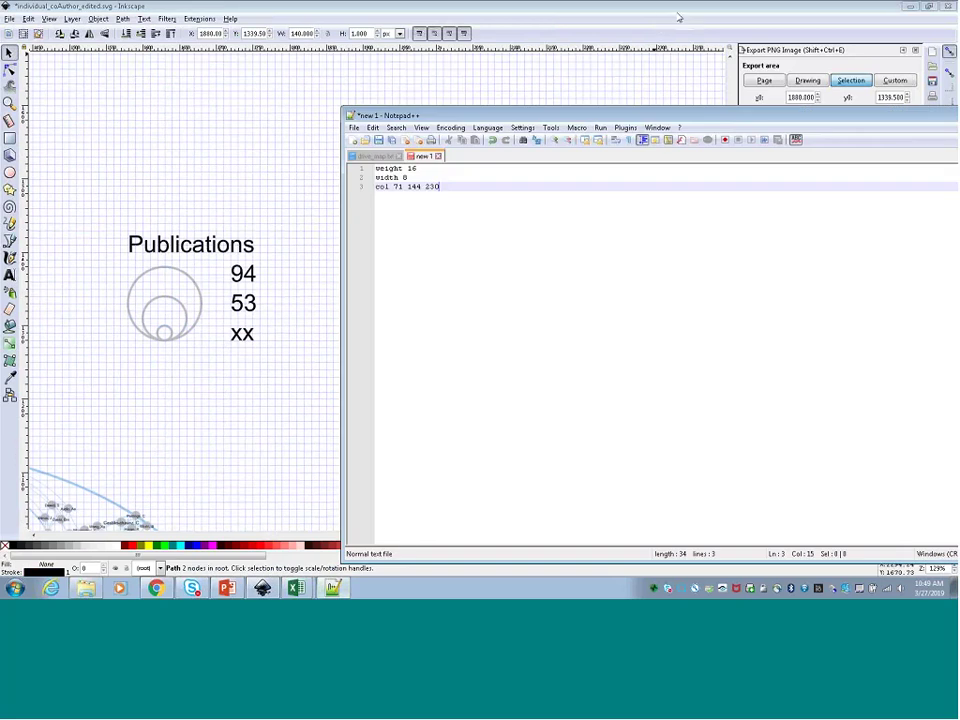
key("alt+Tab")
double_click(893, 372)
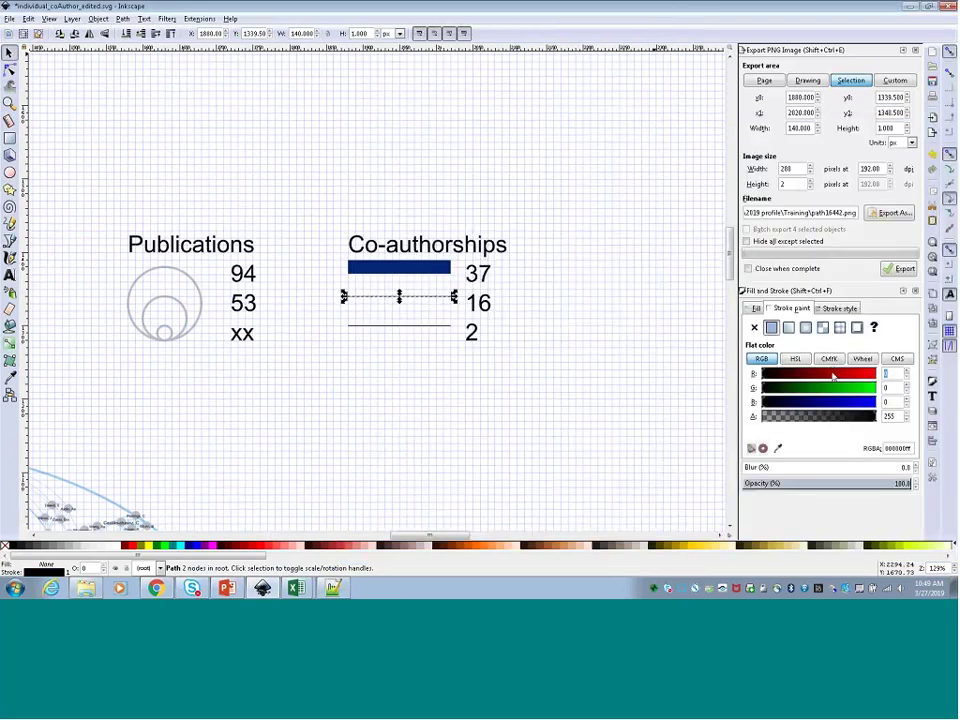
type("74")
key("Tab")
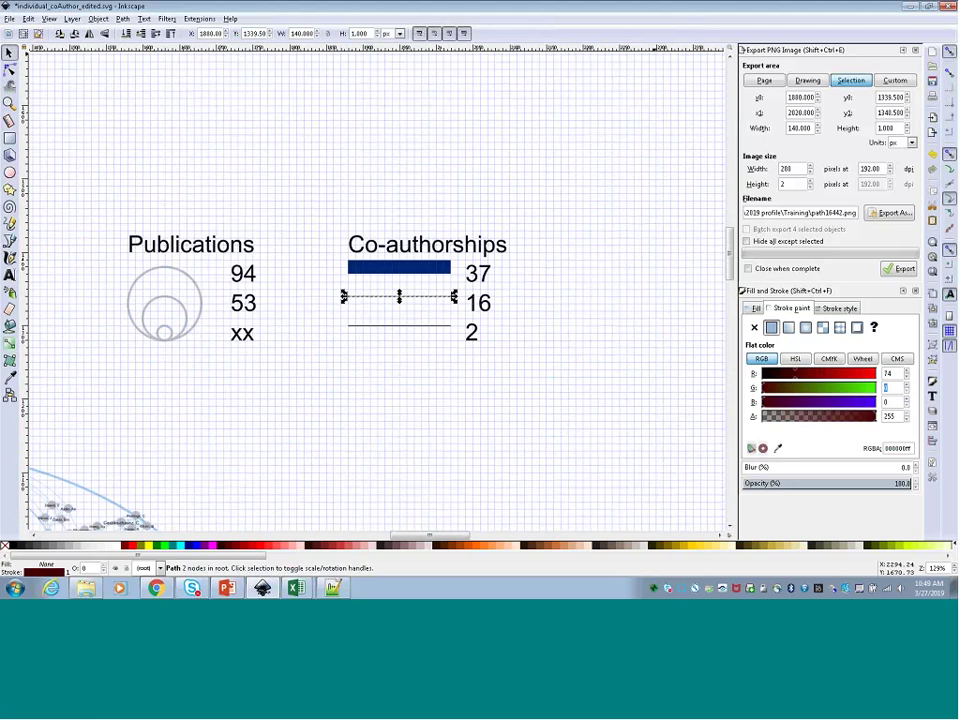
type("144")
key("Tab")
type("2")
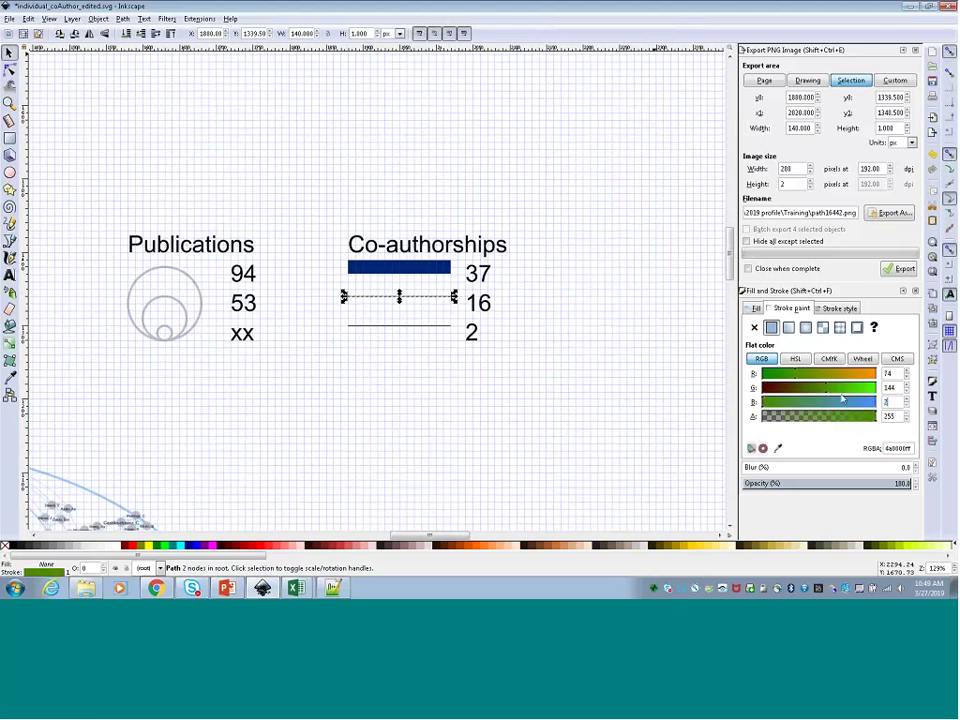
type("30")
left_click(902, 387)
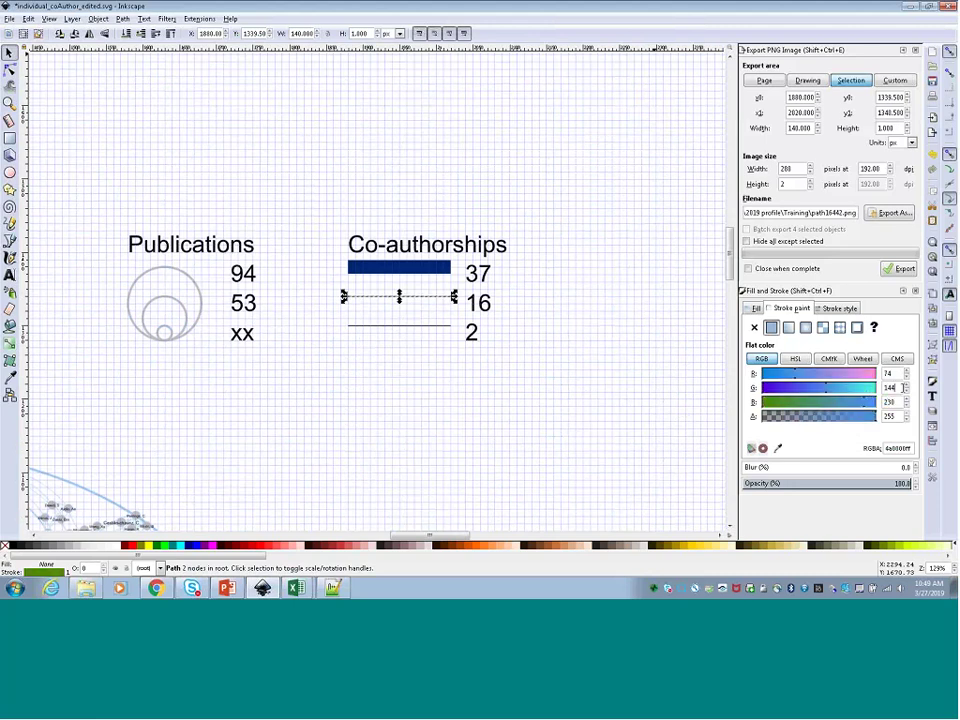
Set the middle Co-authorships legend line's stroke width to 8 px and deselect the line
left_click(838, 308)
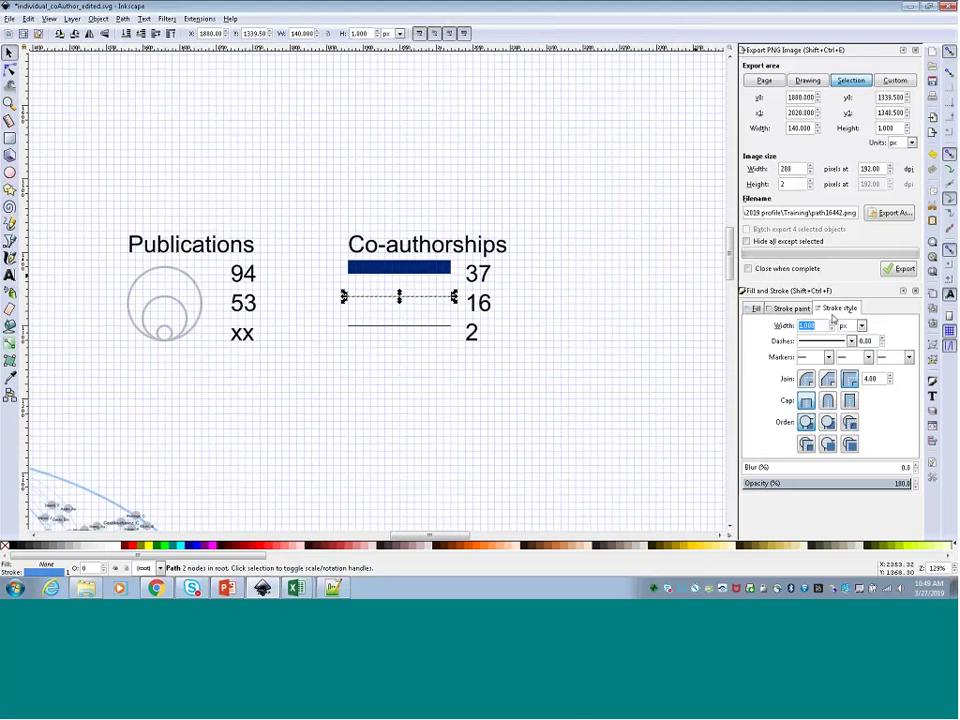
type("8")
left_click(871, 341)
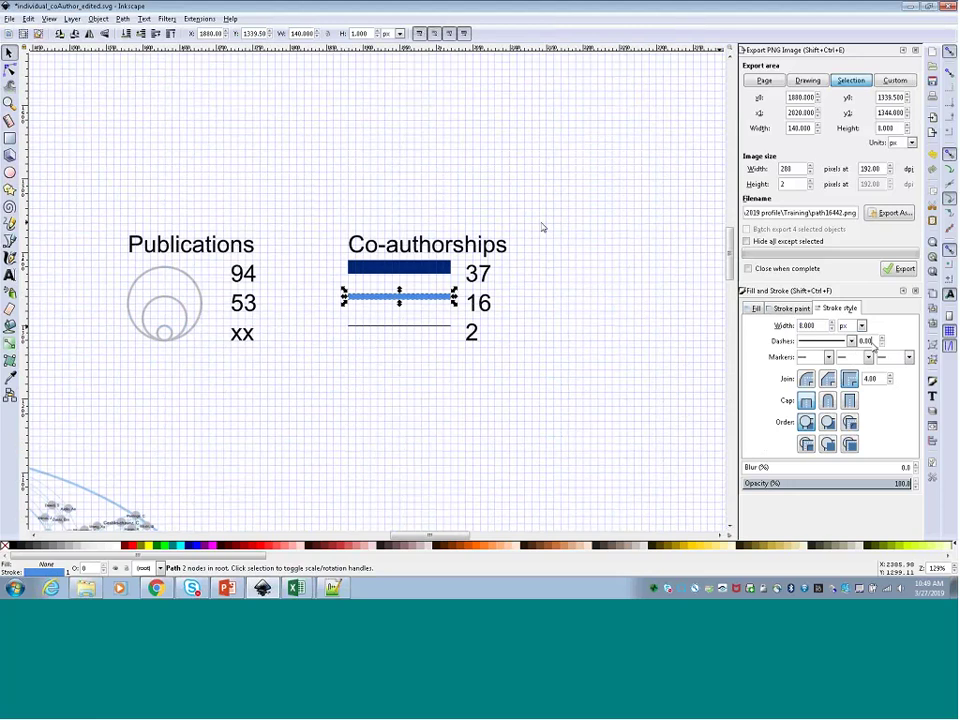
left_click(623, 240)
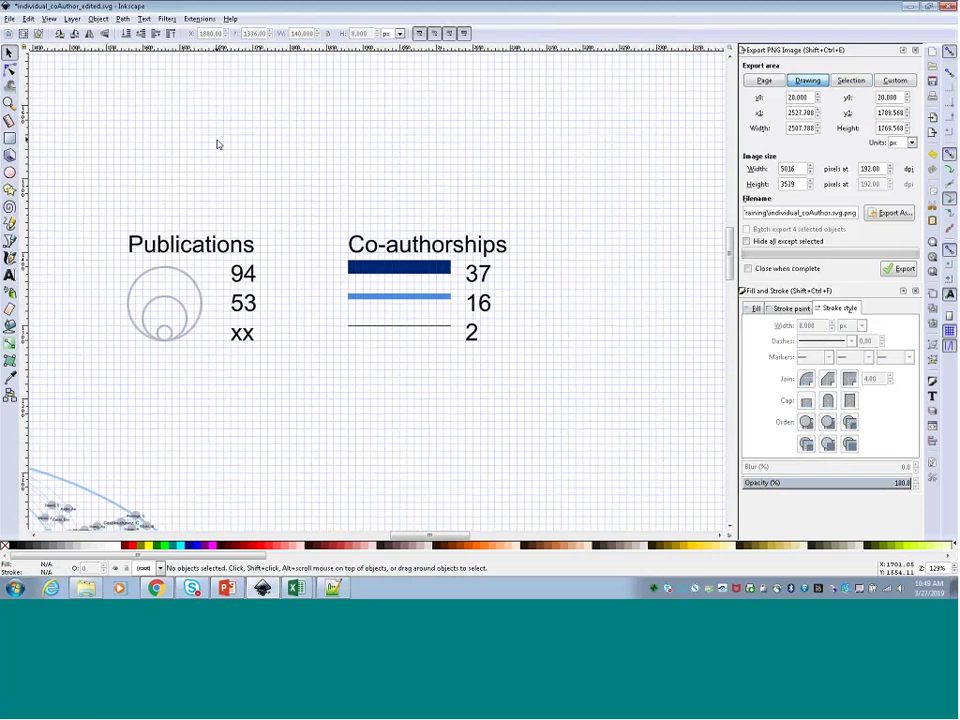
Select the whole Co-authorships legend and move it 60 px horizontally towards the Publications legend
left_click(9, 103)
left_click(22, 34)
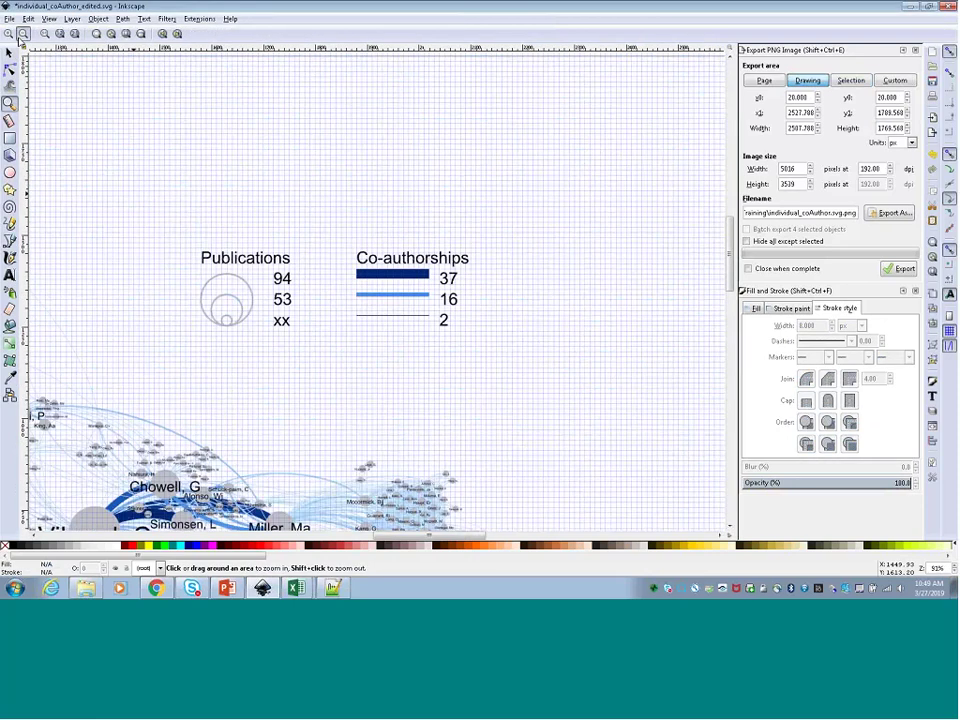
left_click(22, 34)
left_click(9, 52)
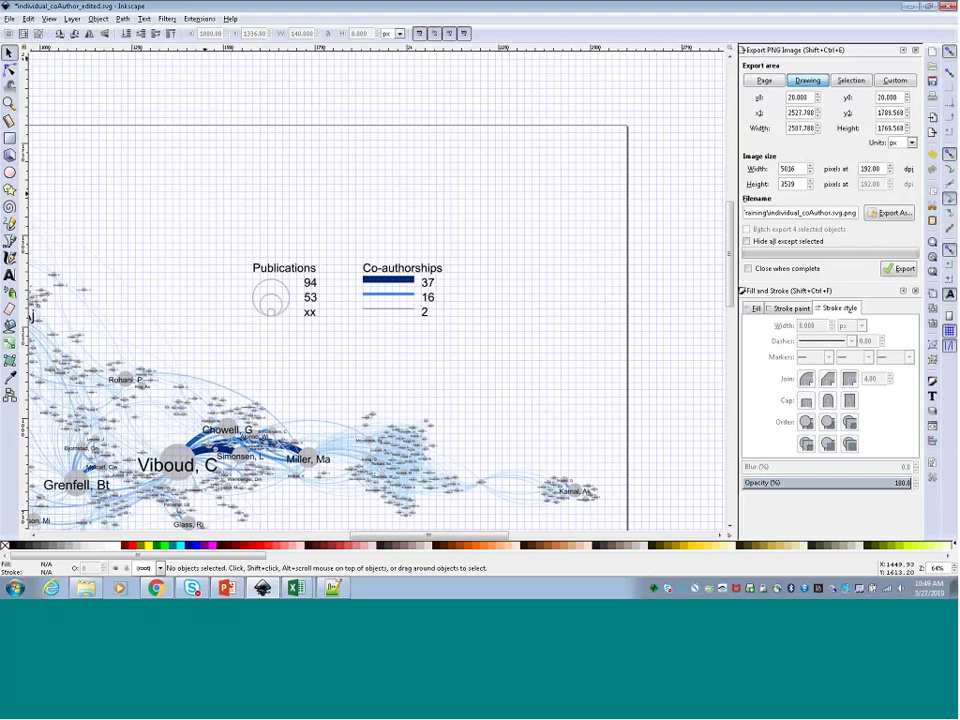
left_click_drag(490, 236, 341, 332)
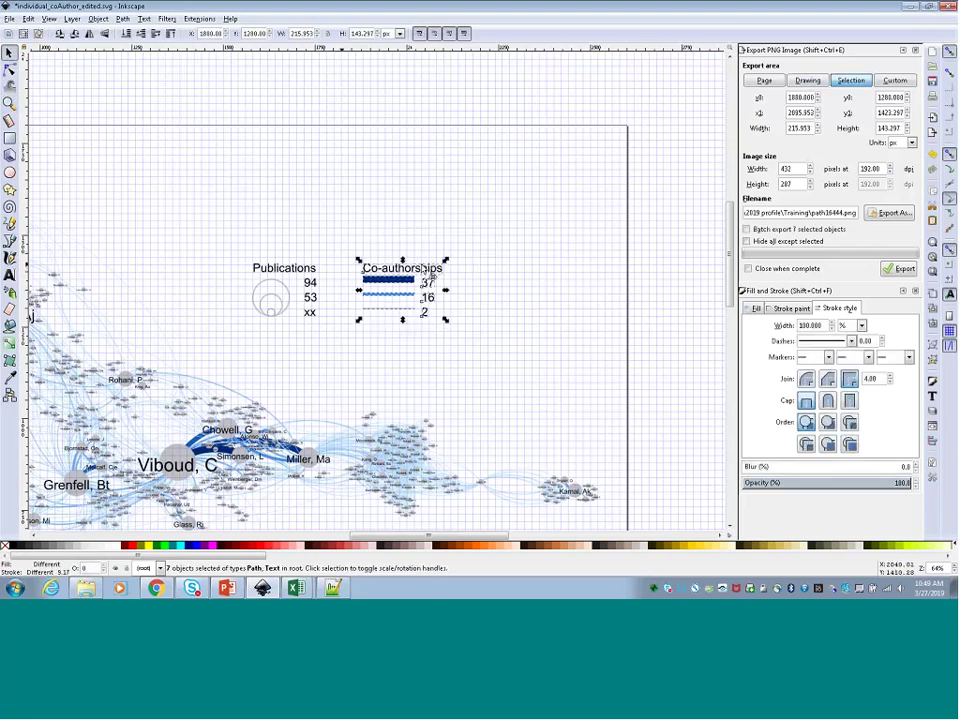
left_click_drag(428, 281, 393, 266)
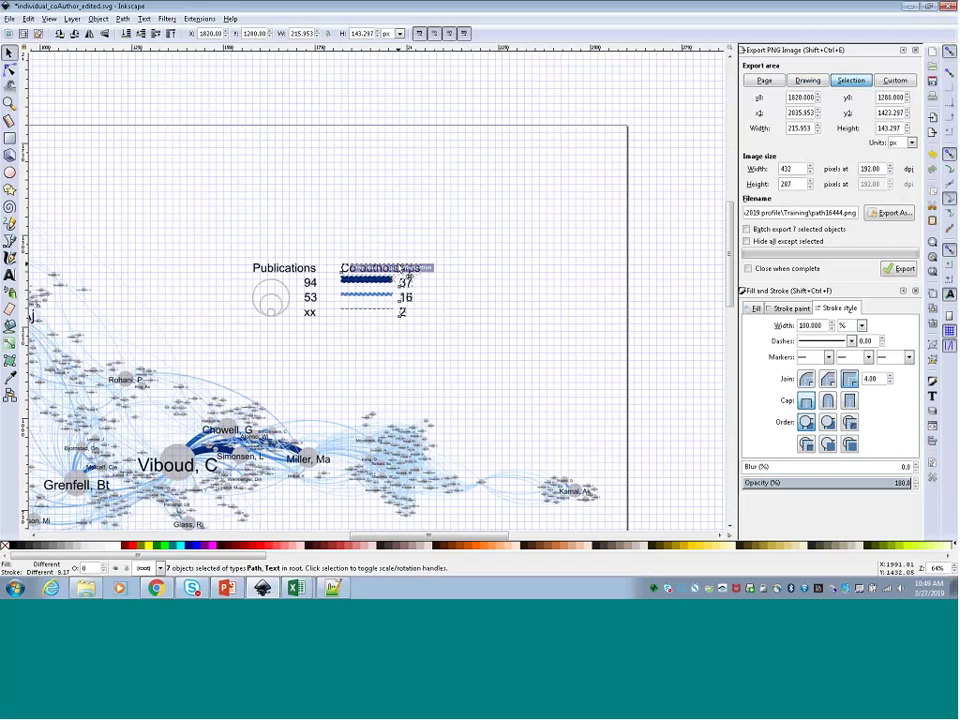
Select both legends together, move them into the page's lower-right corner at about X 2038.5, Y 78.5 px, and deselect
scroll(520, 242, "down", 3)
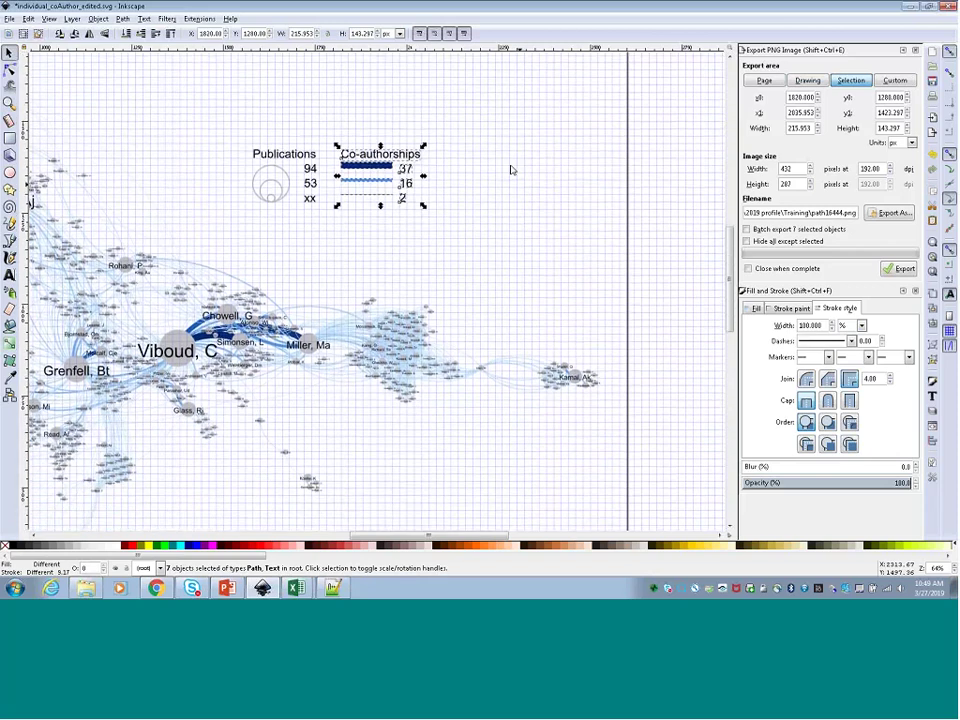
left_click_drag(456, 139, 208, 197)
scroll(604, 198, "down", 1)
left_click_drag(284, 146, 431, 499)
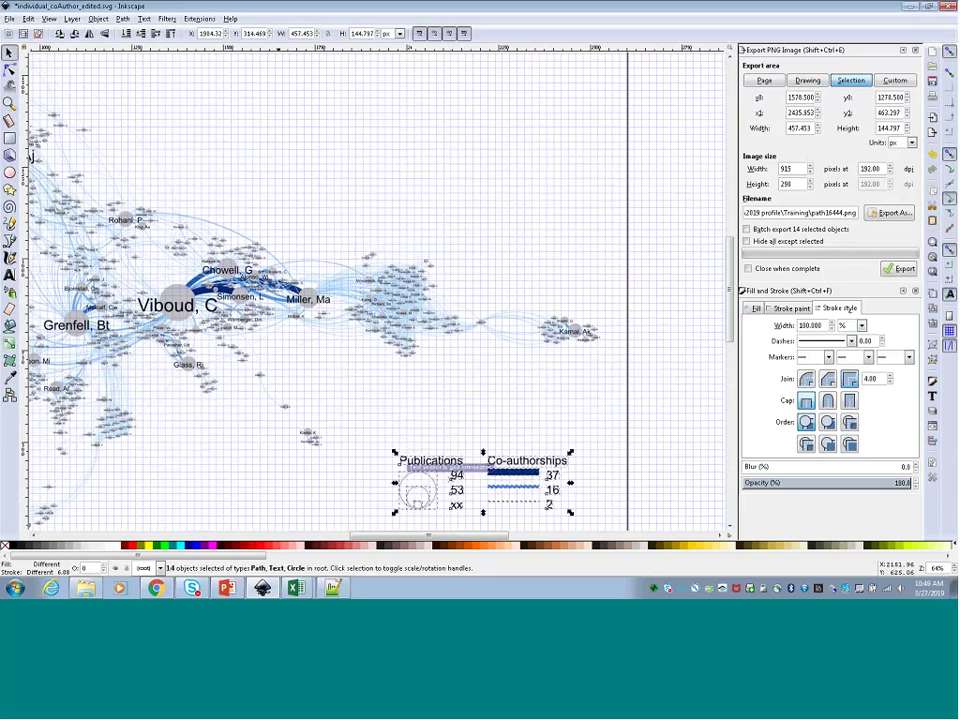
scroll(503, 213, "down", 1)
scroll(503, 213, "down", 4)
mouse_move(503, 300)
left_mouse_down()
mouse_move(503, 340)
mouse_move(525, 388)
left_mouse_up()
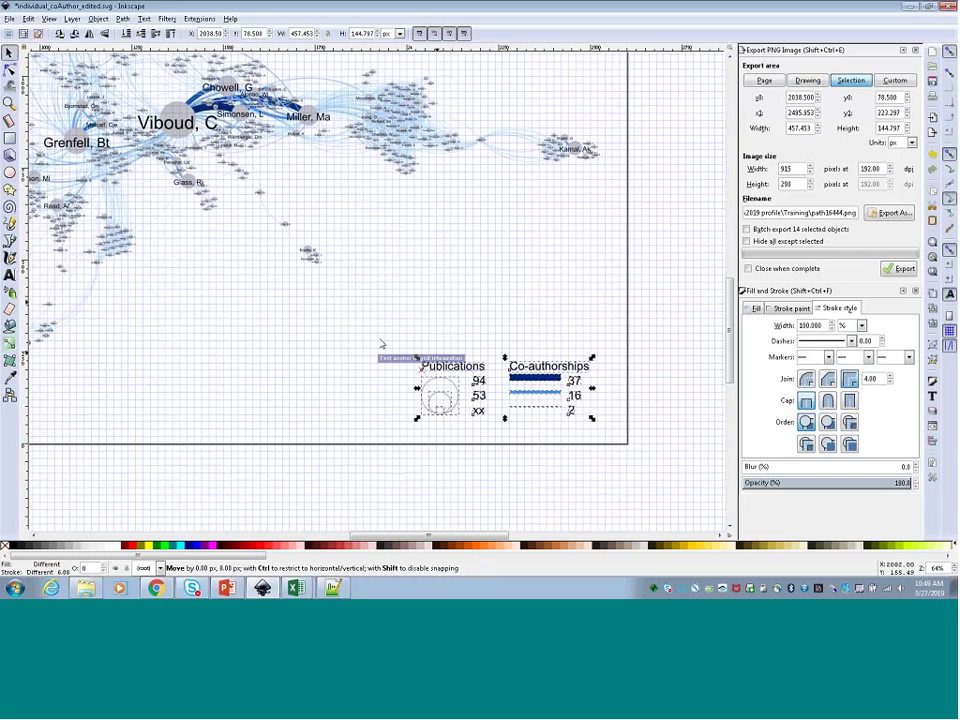
left_click(276, 308)
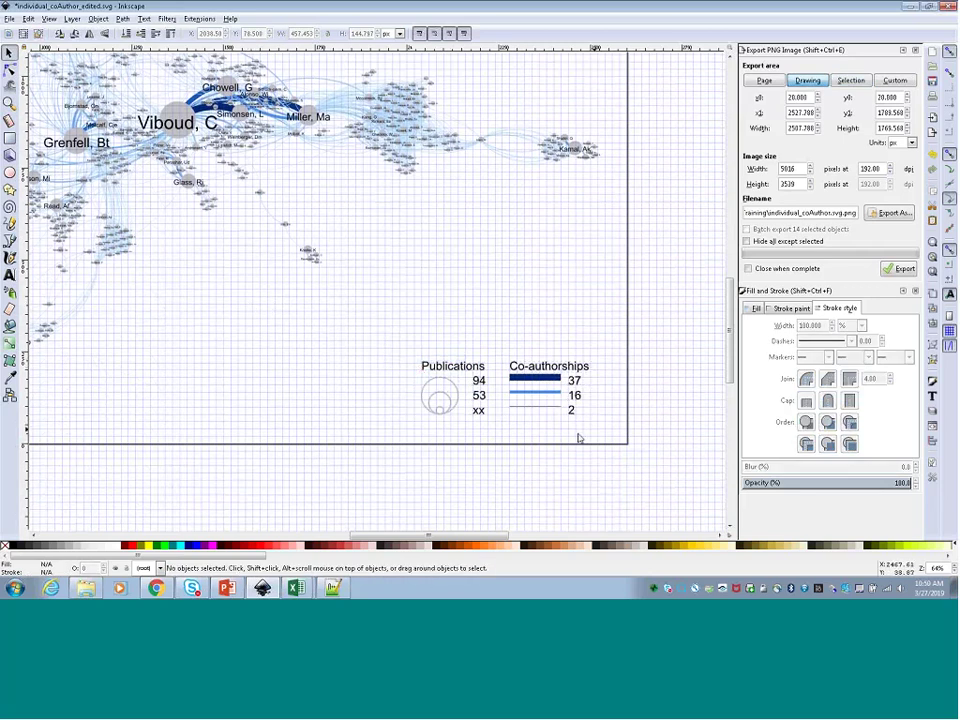
Bring the entire page into view and examine how the legends sit relative to the network
left_click(6, 98)
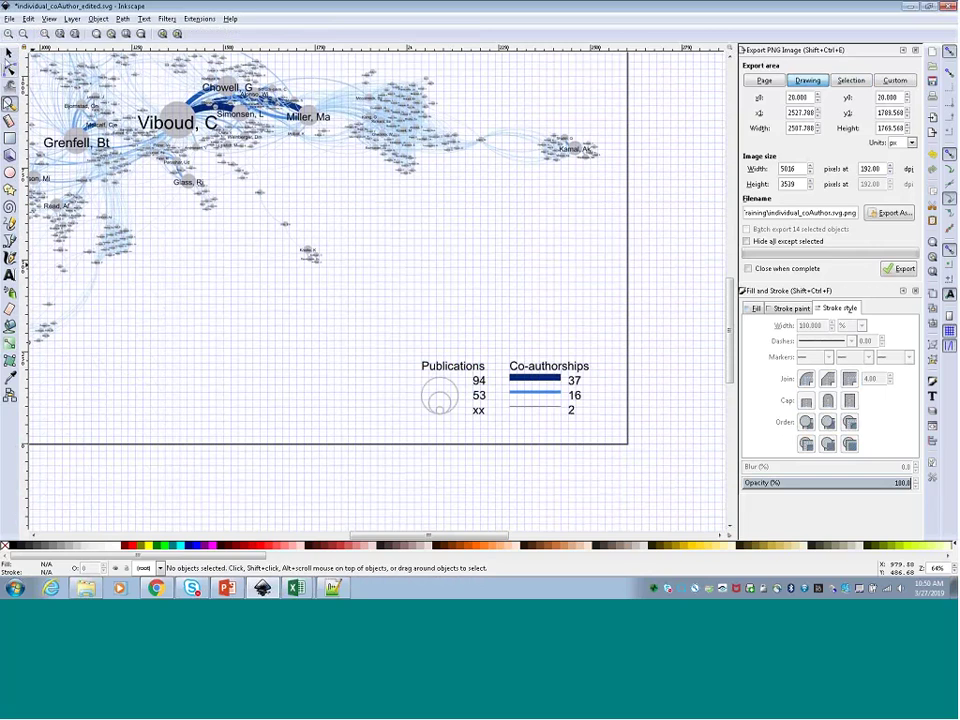
scroll(107, 181, "down", 3)
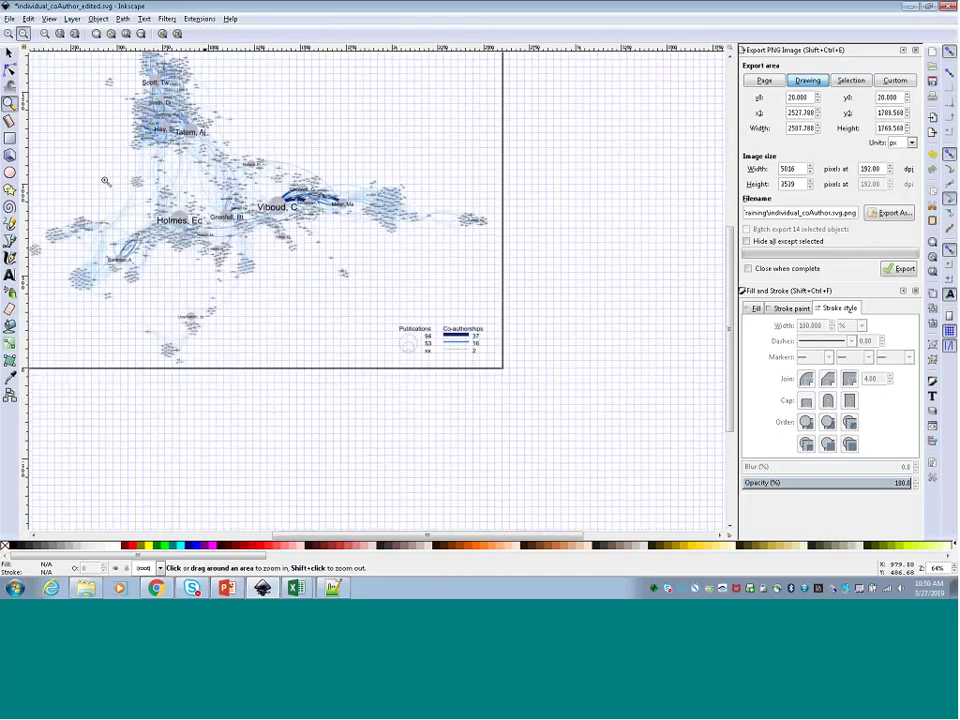
scroll(107, 181, "up", 2)
scroll(107, 181, "down", 1)
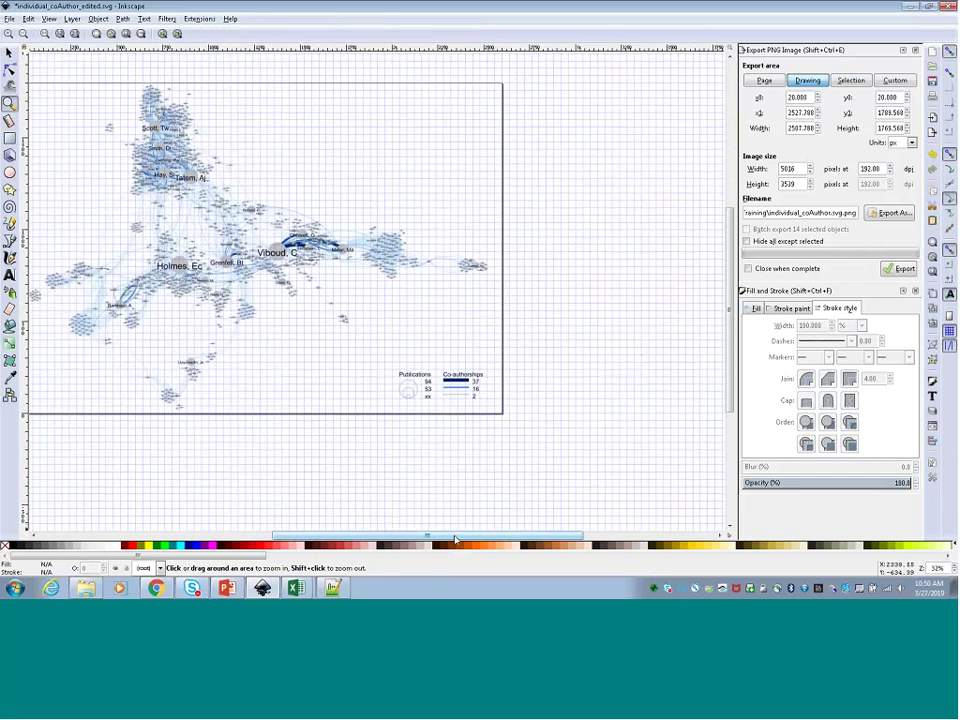
left_click_drag(452, 536, 416, 538)
scroll(176, 108, "up", 1)
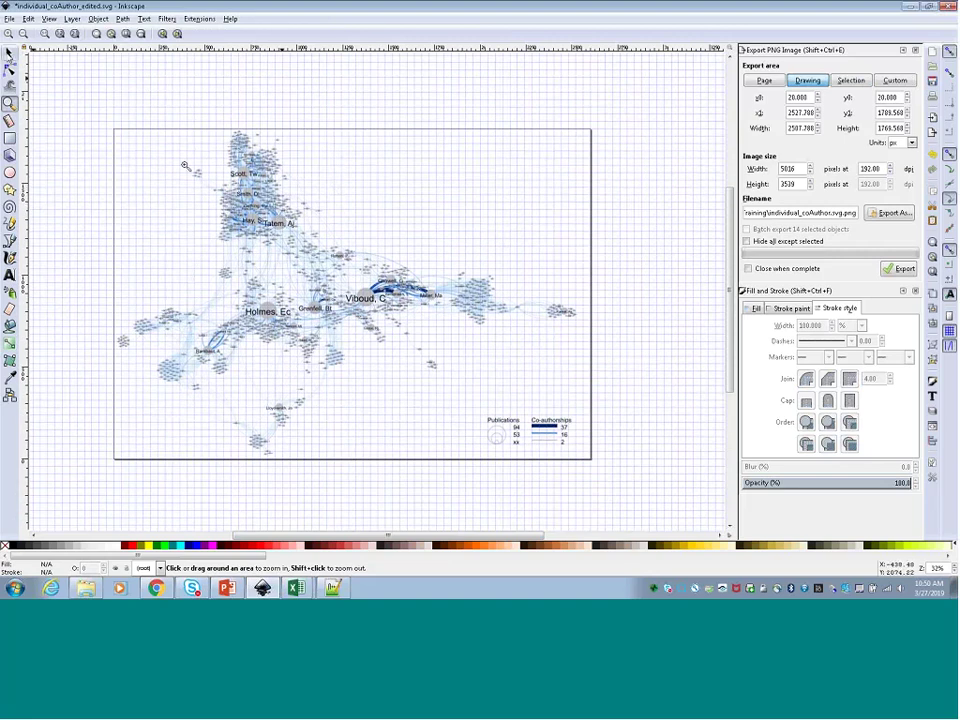
Examine the network's central, lower-left and upper clusters close up, checking node labels for overlaps and readability
left_click(8, 54)
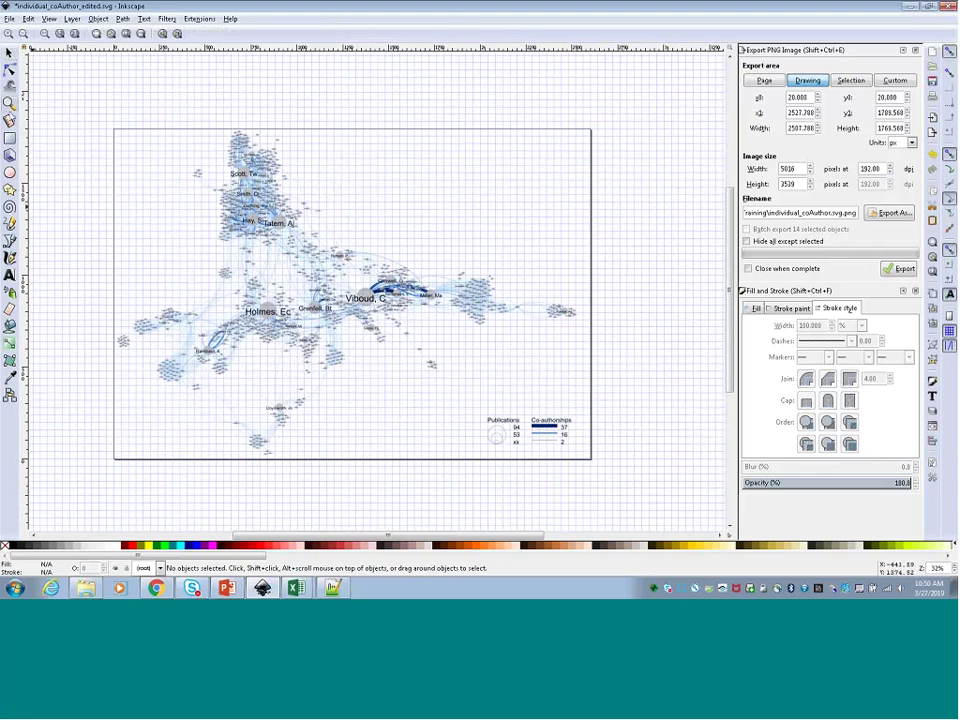
left_click(9, 103)
left_click(403, 312)
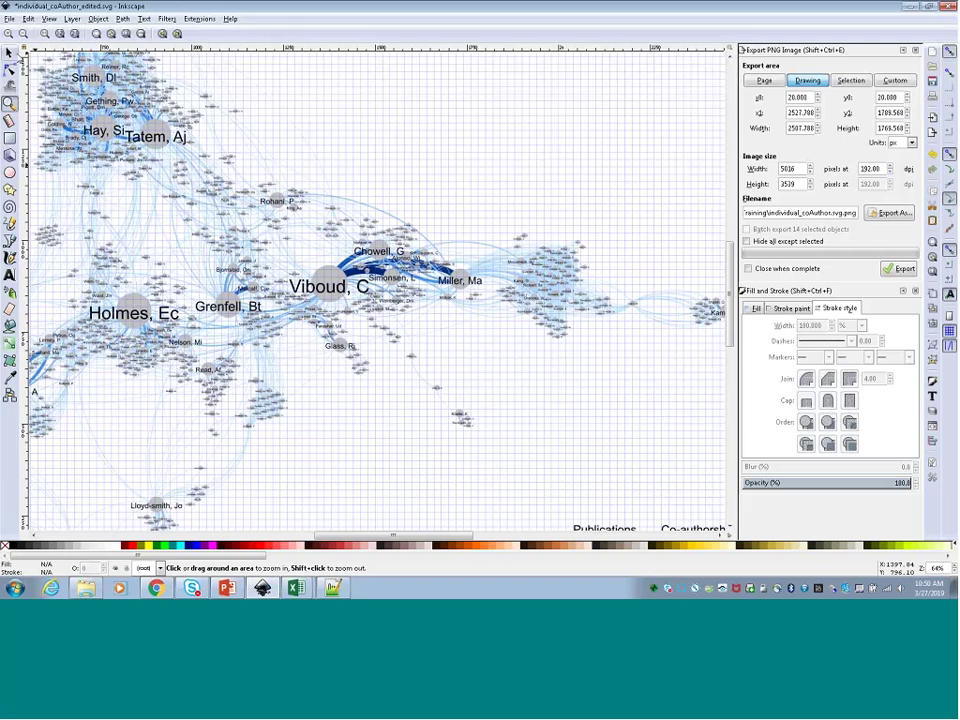
left_click(8, 53)
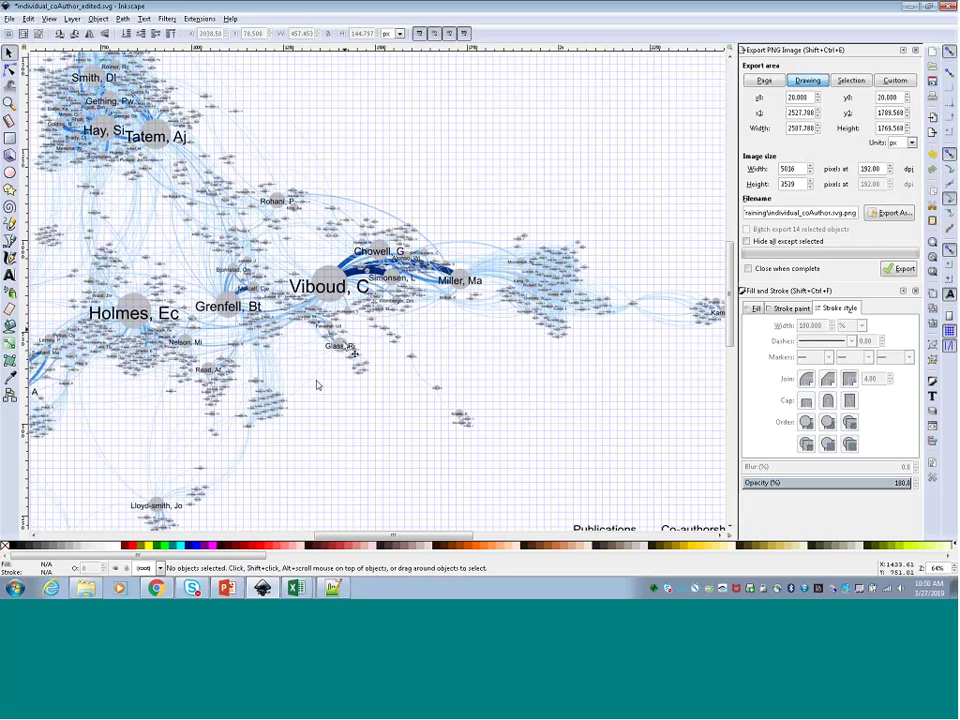
left_click_drag(355, 540, 306, 541)
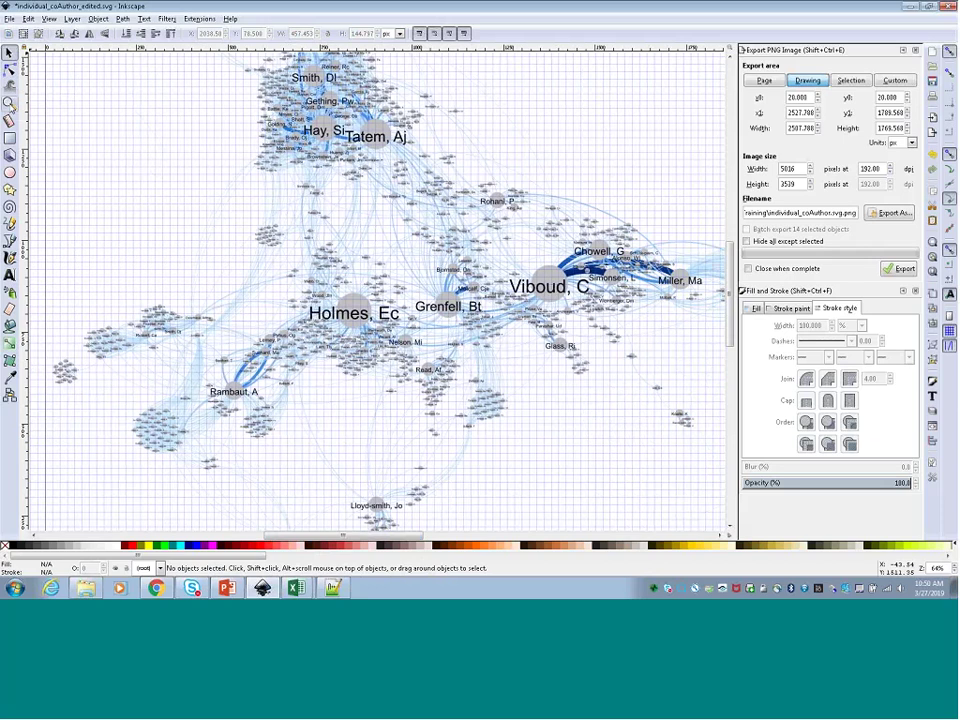
key("z")
left_click_drag(50, 249, 300, 401)
scroll(157, 276, "down", 2)
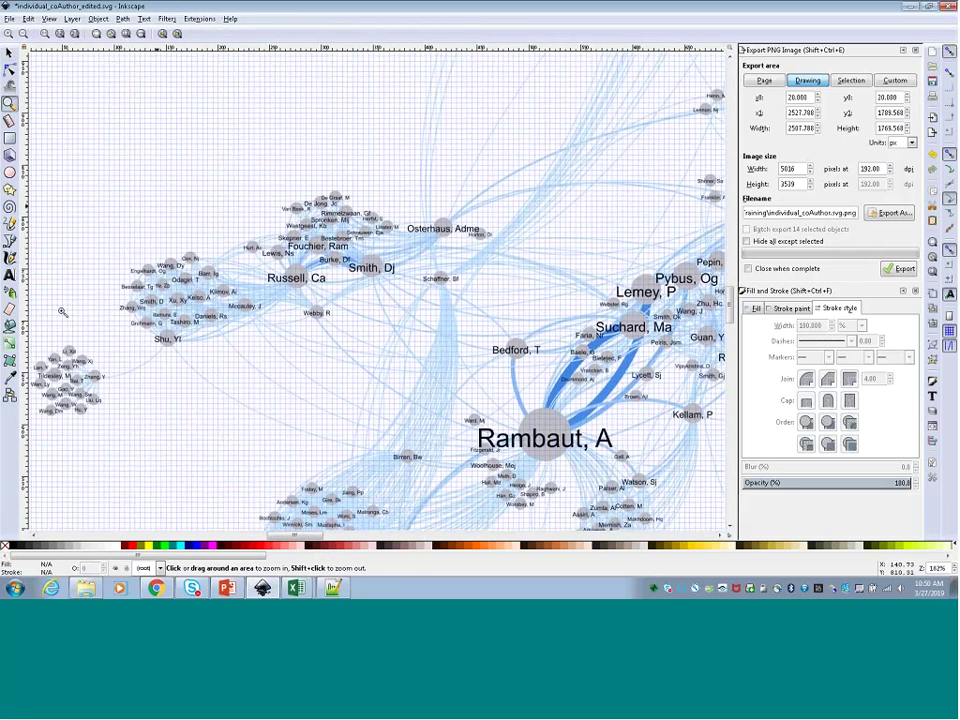
left_click(8, 52)
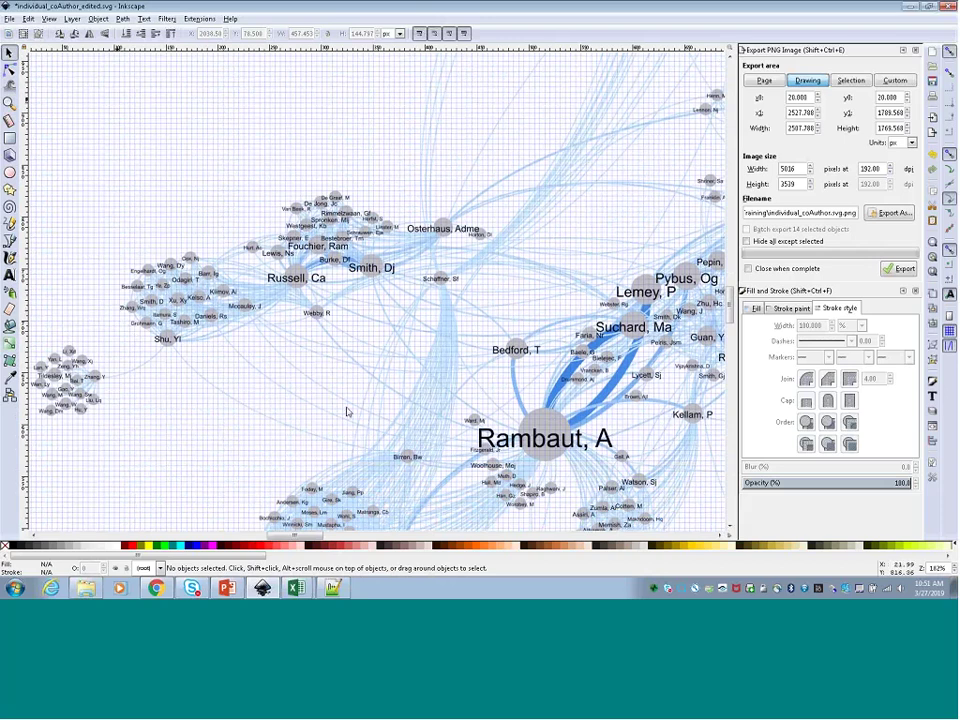
scroll(319, 154, "up", 5)
scroll(319, 157, "up", 2)
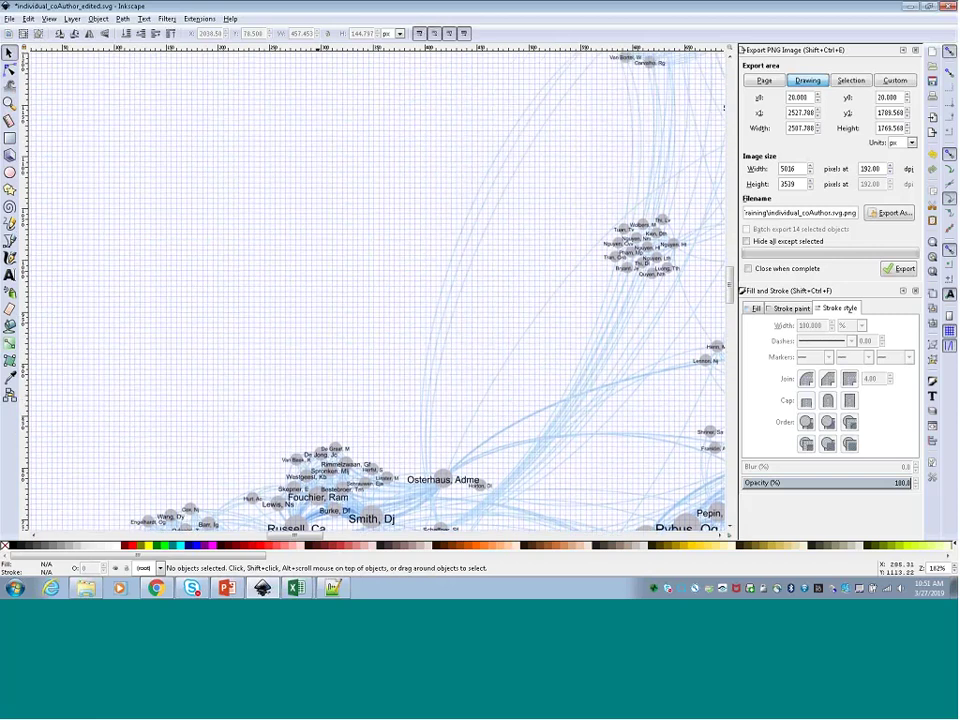
left_click(9, 102)
left_click(23, 33)
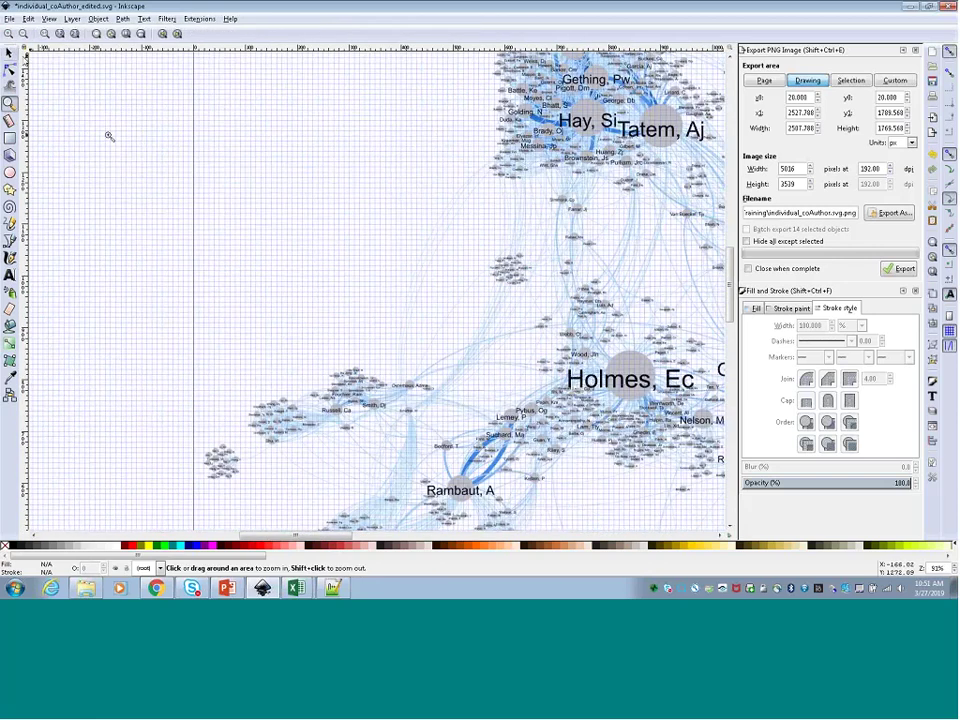
key("s")
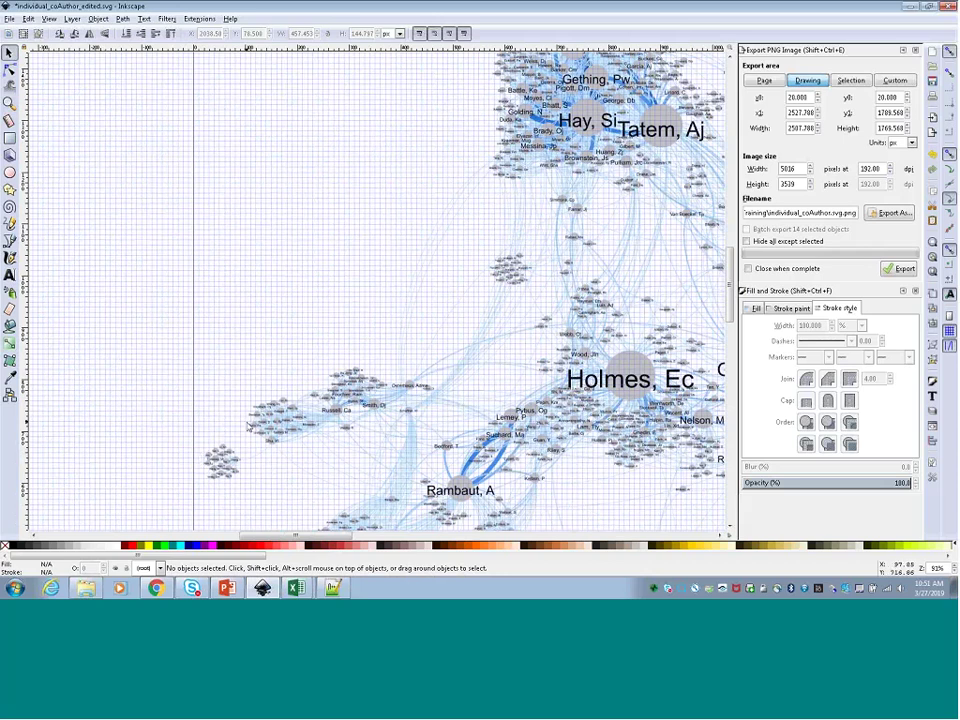
Try nudging the entire node-labels group upward, return it to its original position, and deselect it
left_click(250, 430)
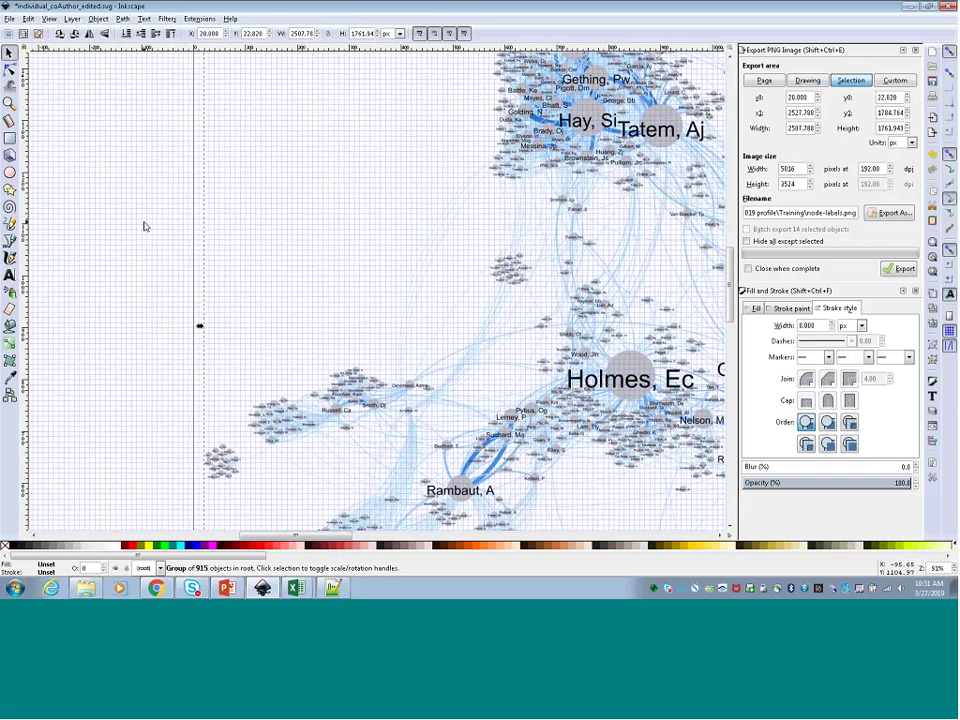
key("Up")
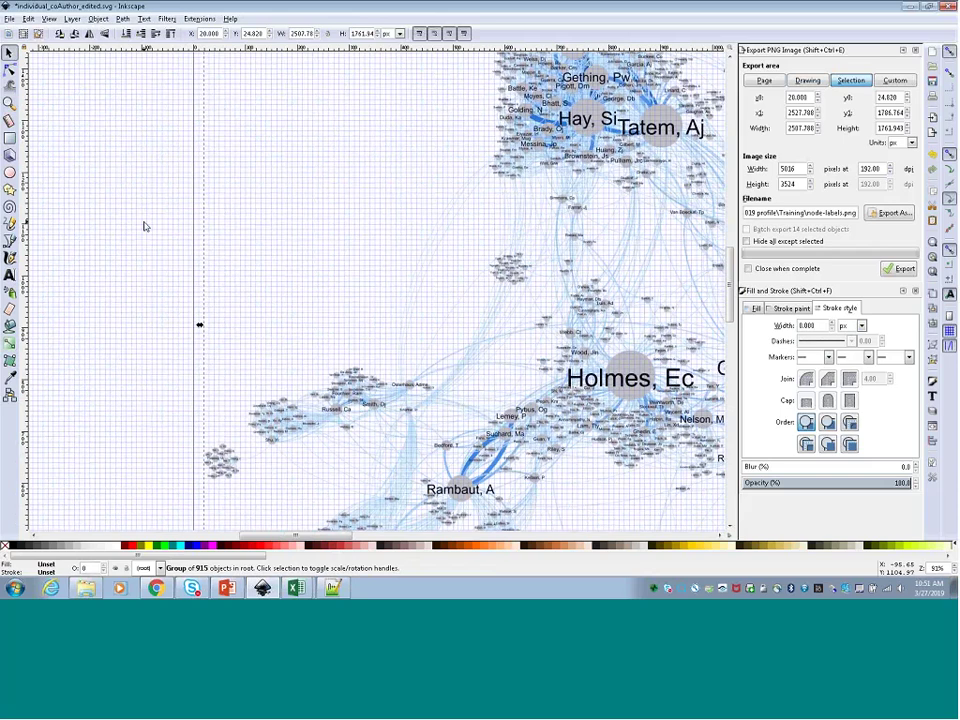
key("Down")
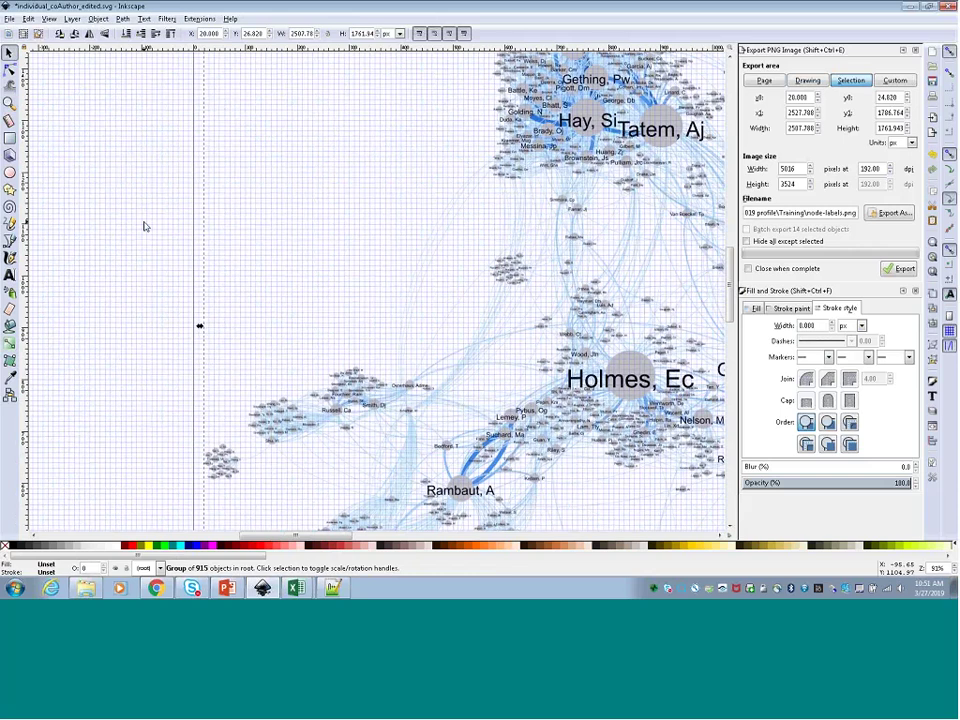
key("Down")
key("Escape")
Pick only the large author label at the right of the upper cluster, move it up 10 px to Y 1269.75, and deselect it
left_click(10, 70)
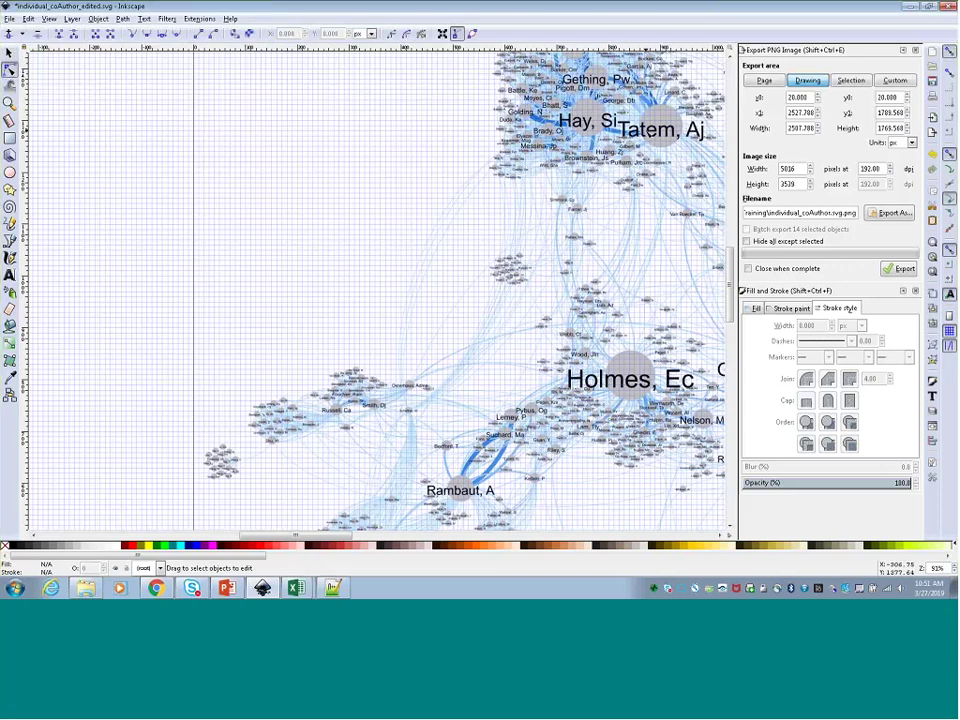
left_click(663, 133)
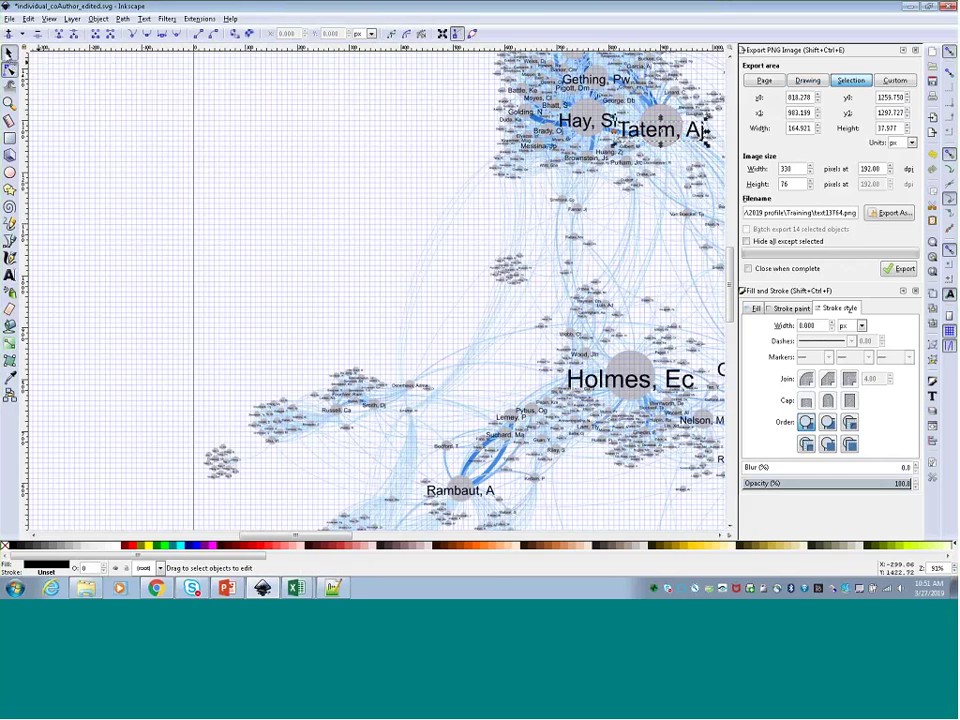
left_click(8, 54)
key("Up")
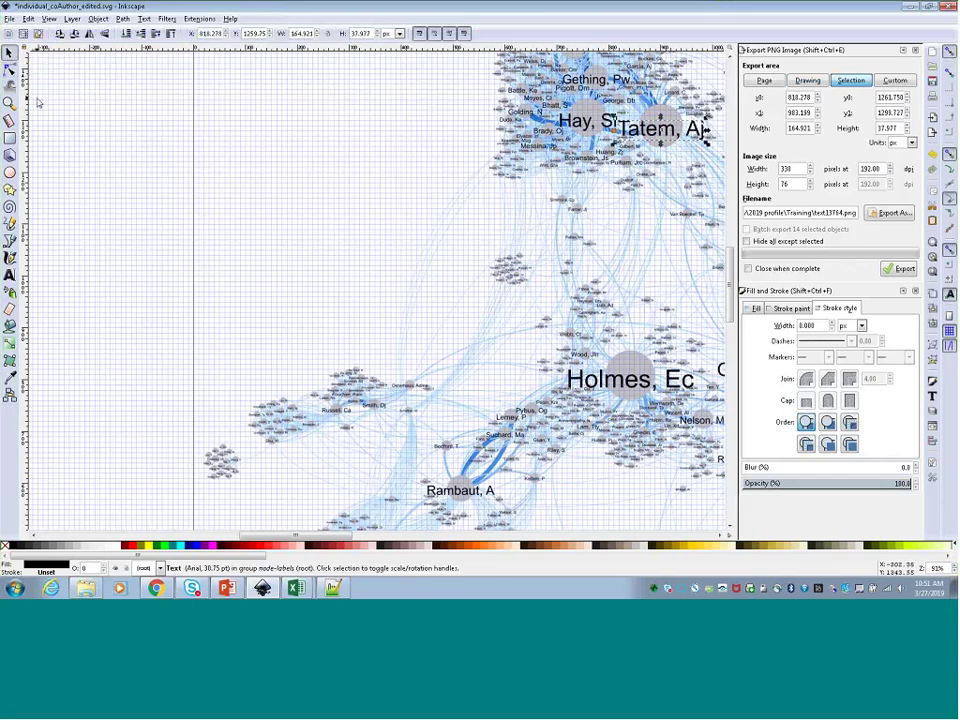
key("Up")
key("Up")
key("Up")
key("Up")
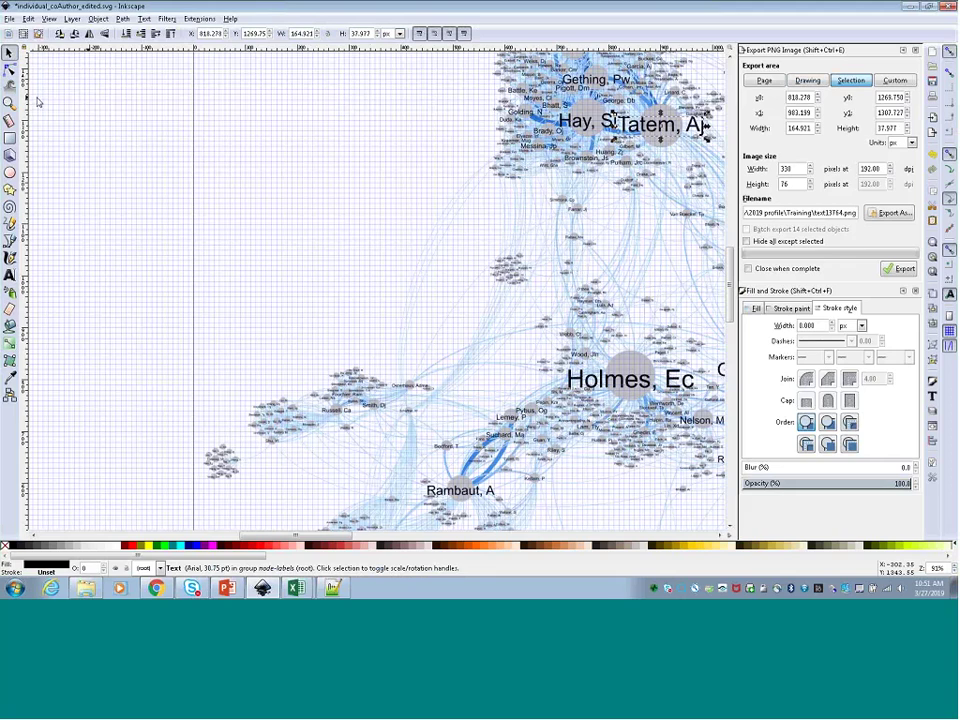
left_click(131, 128)
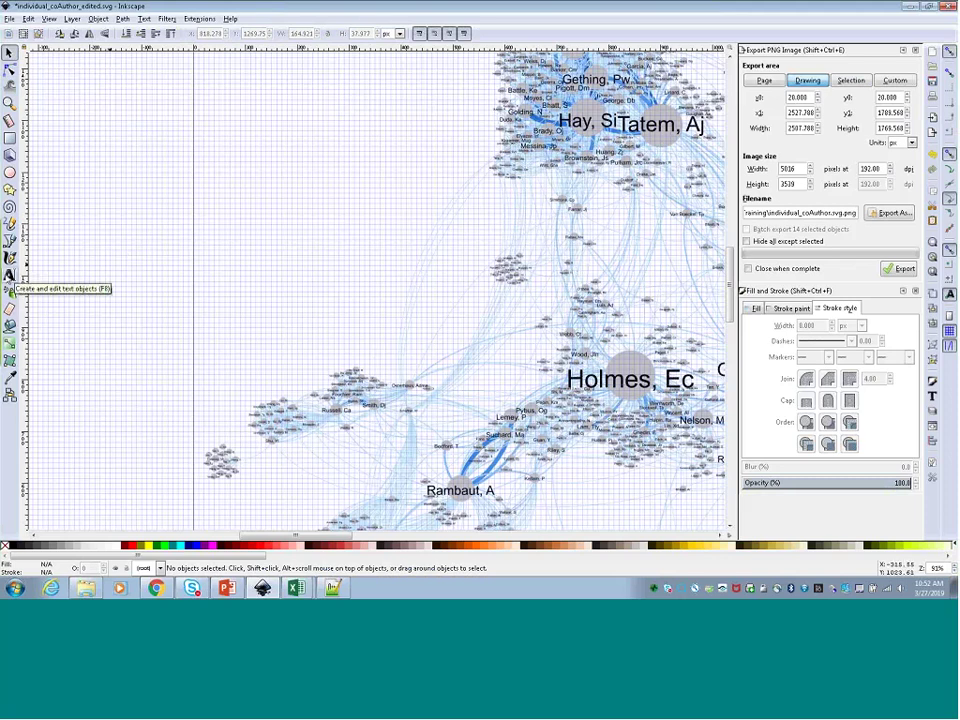
Try capitalizing the final initial of the largest author label in the central cluster, restore the lowercase "c", and deselect the label
left_click(9, 275)
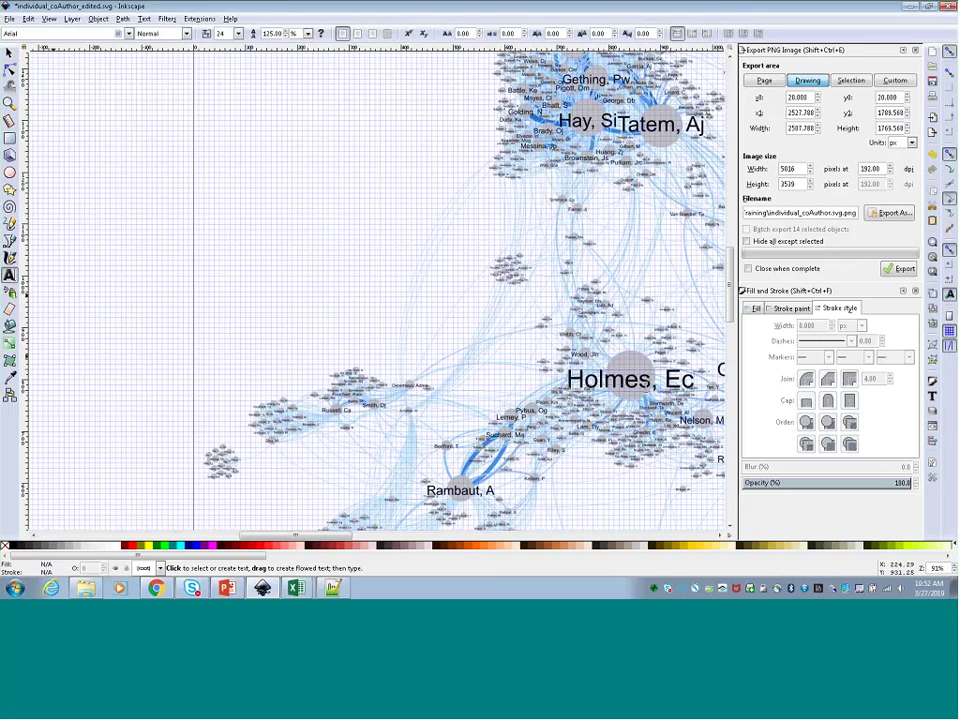
left_click(689, 380)
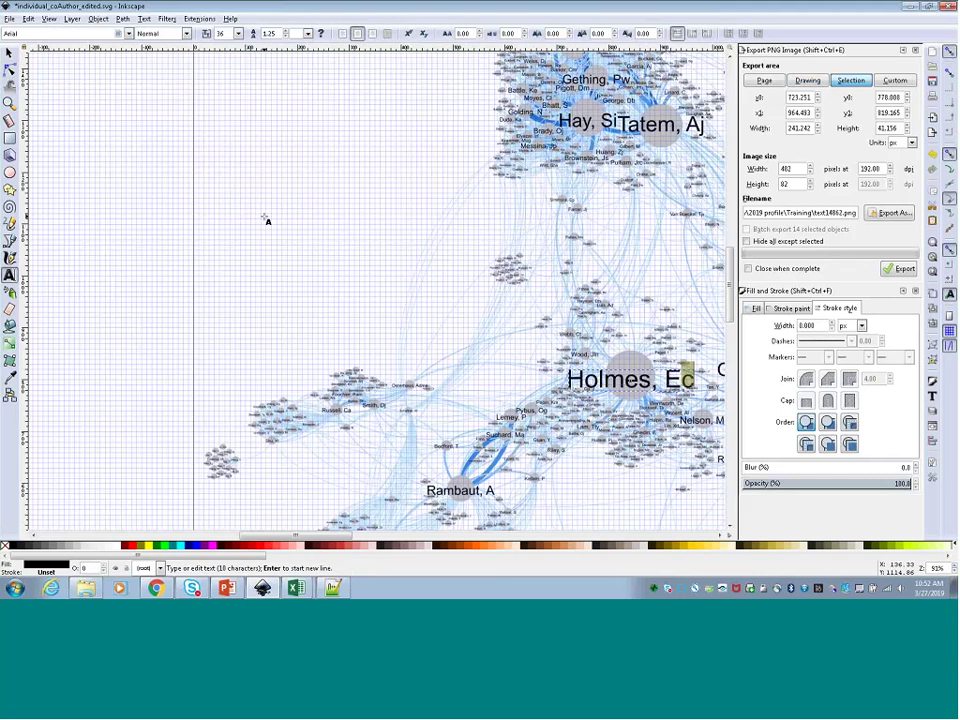
key("BackSpace")
type("C")
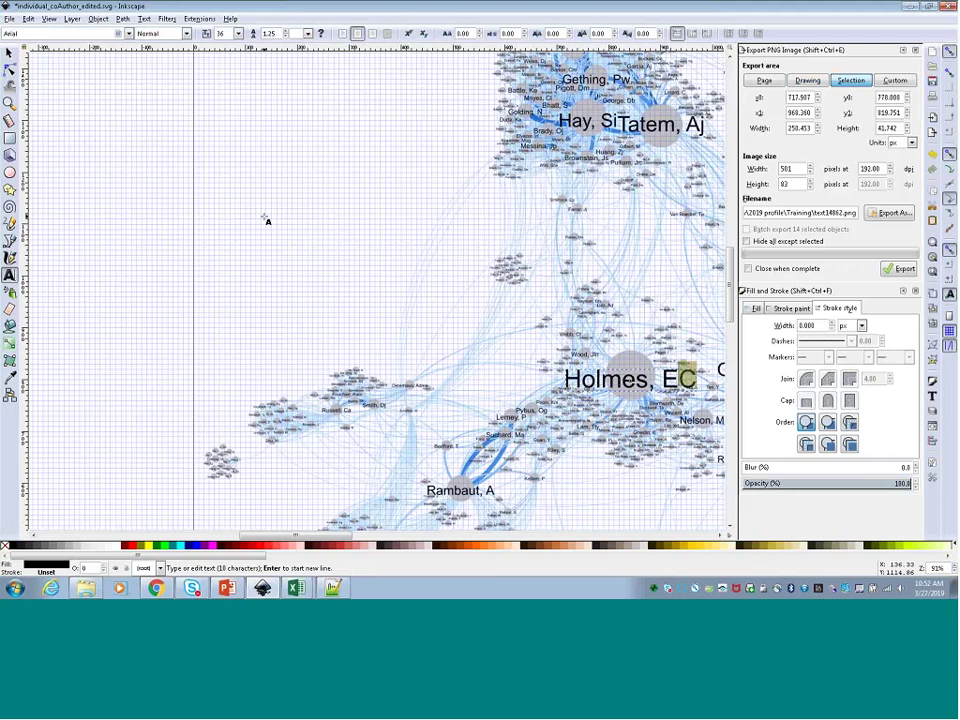
key("BackSpace")
type("c")
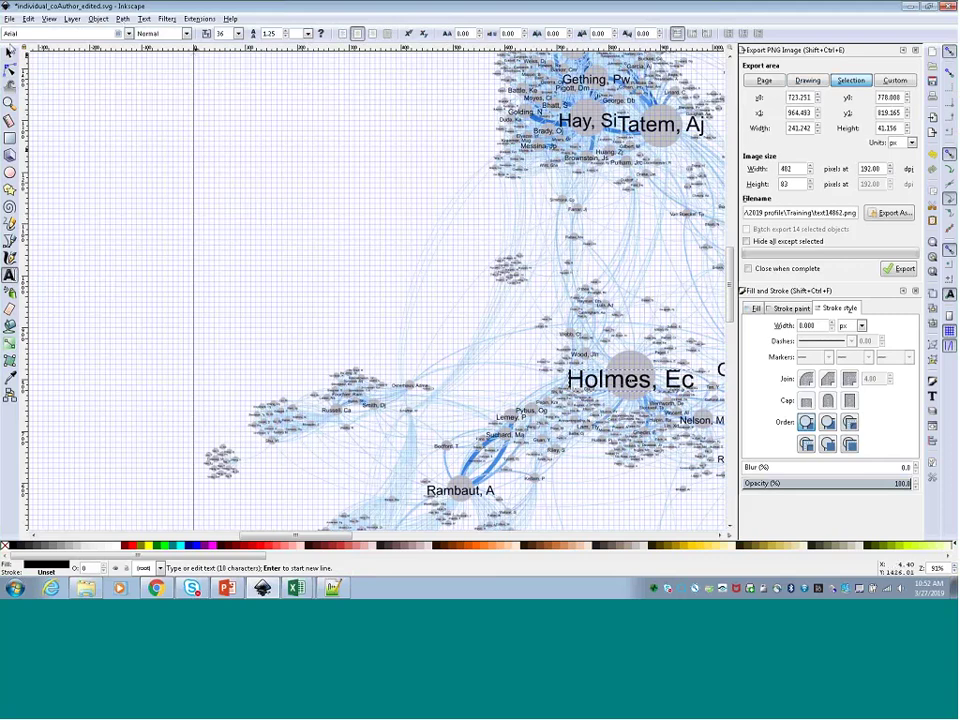
key("F1")
left_click(113, 104)
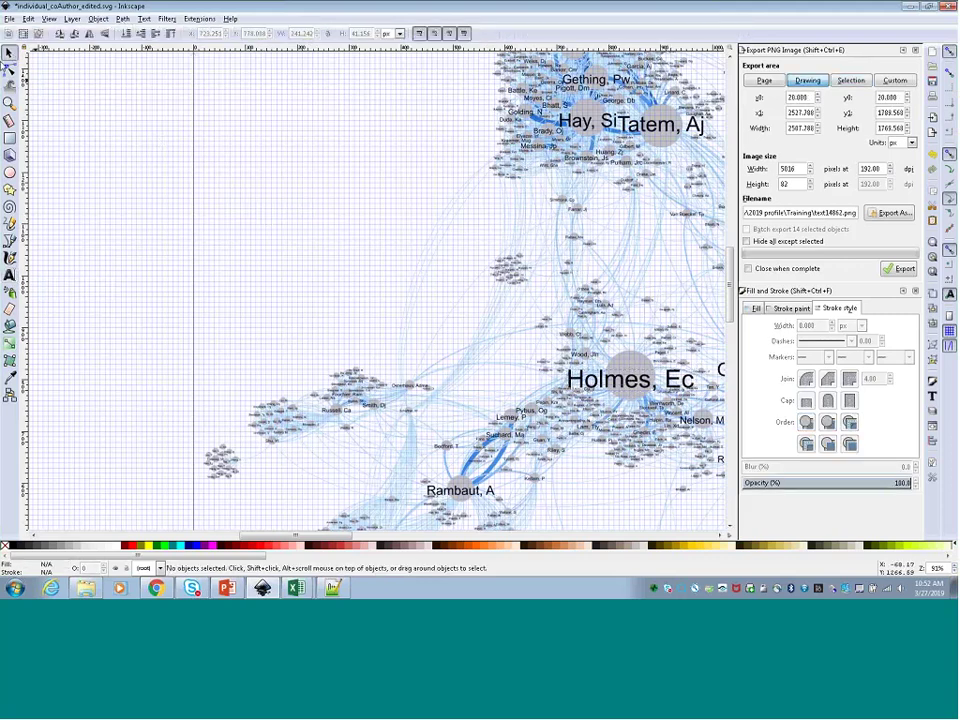
Save the edited SVG document and hide the page grid
left_click(9, 19)
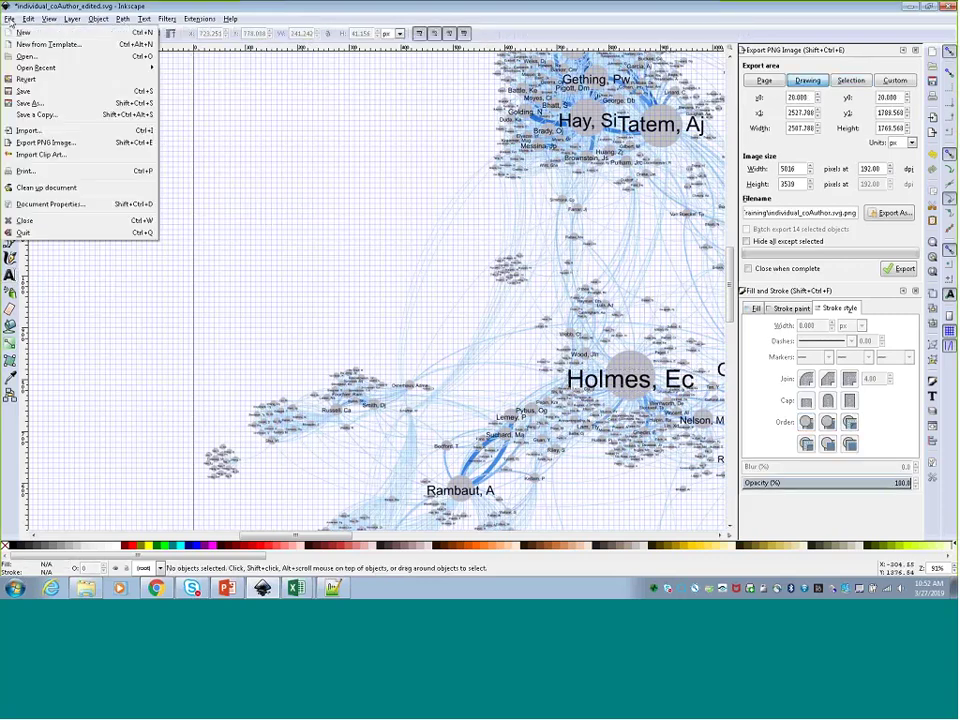
left_click(20, 91)
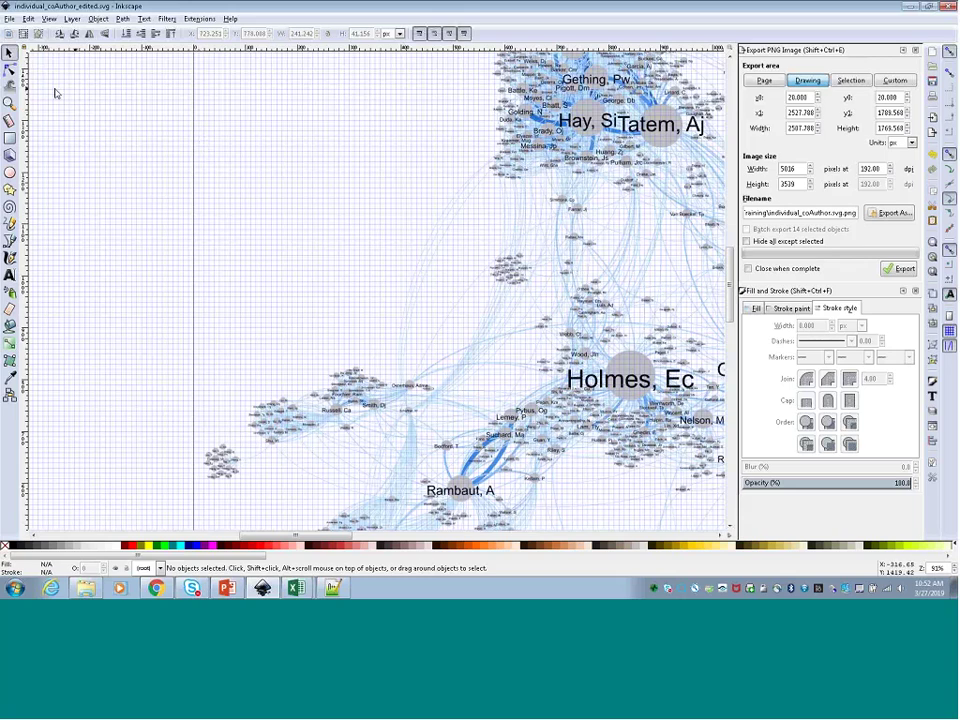
left_click(45, 18)
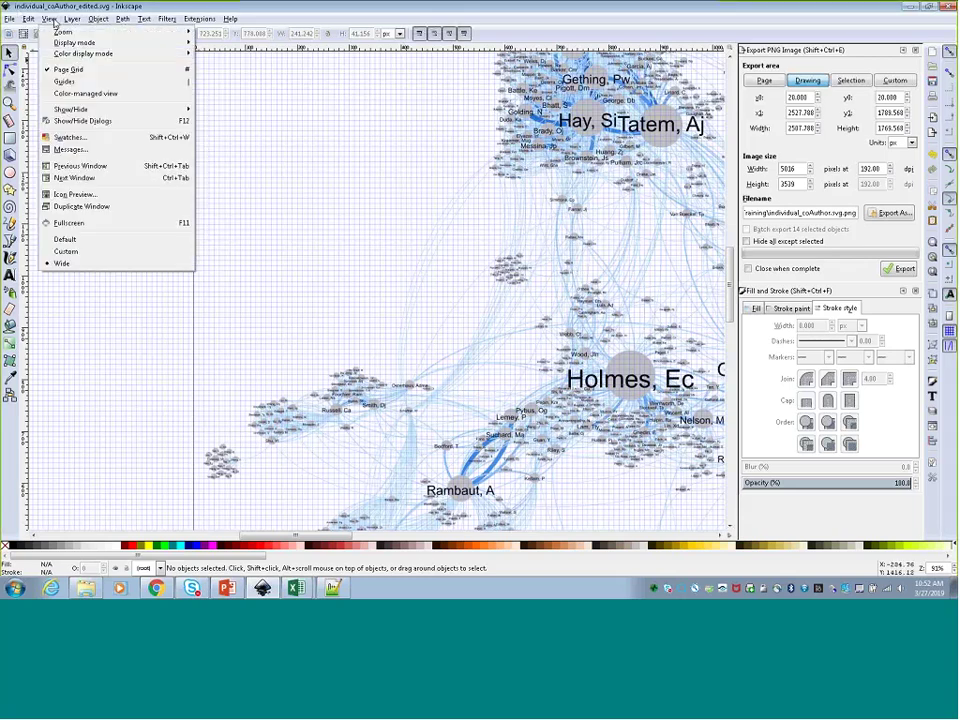
left_click(72, 69)
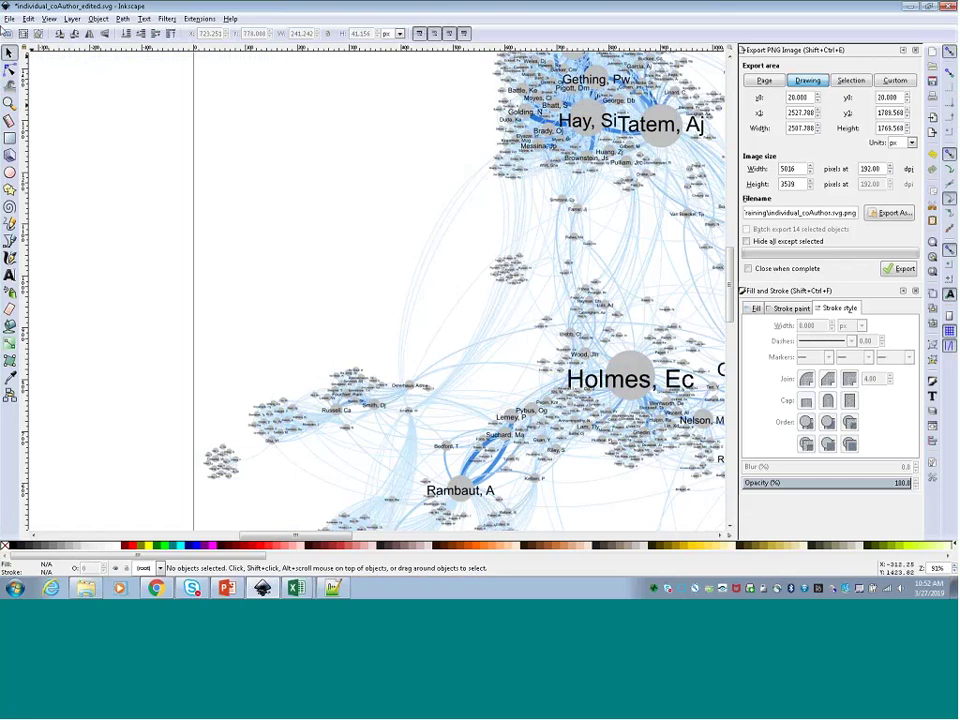
Set the PNG export area to the whole page and the export resolution to 96 dpi
left_click(10, 19)
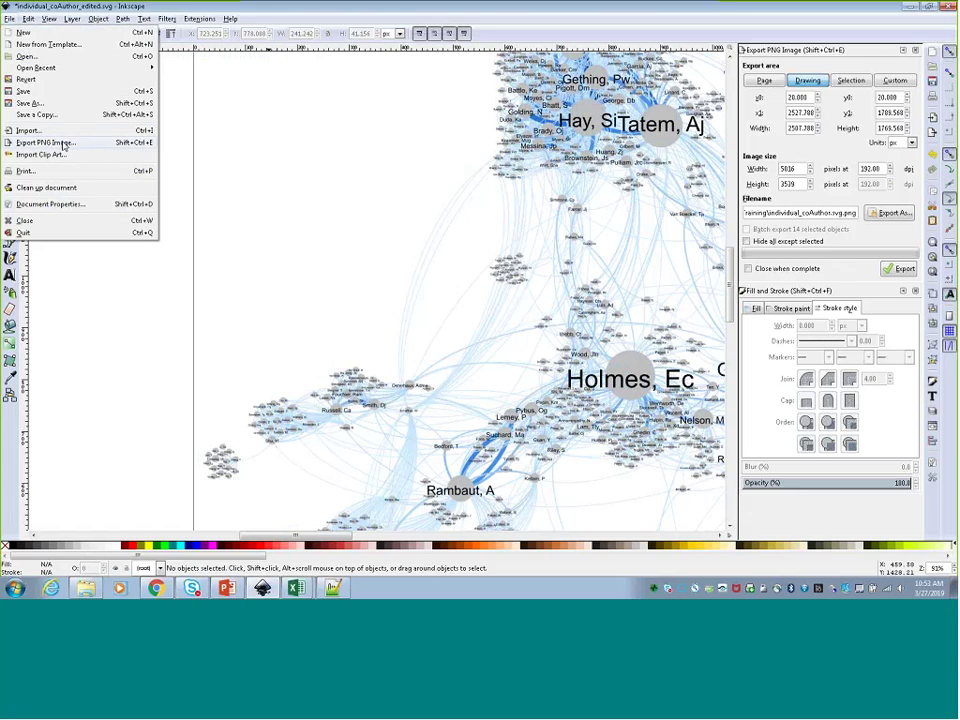
left_click(12, 19)
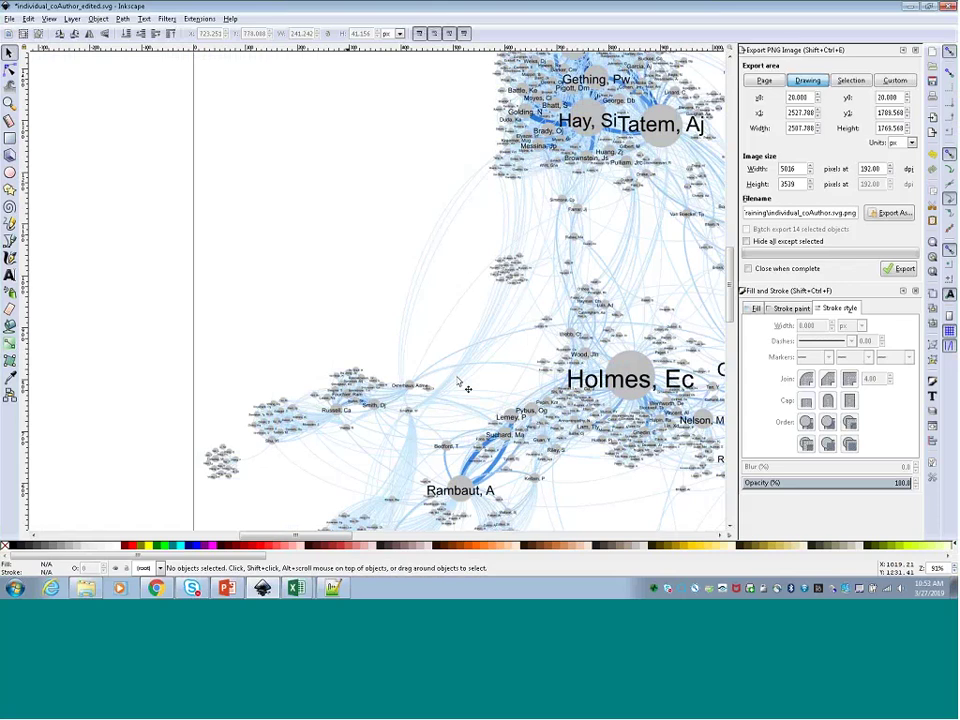
scroll(516, 521, "right", 4)
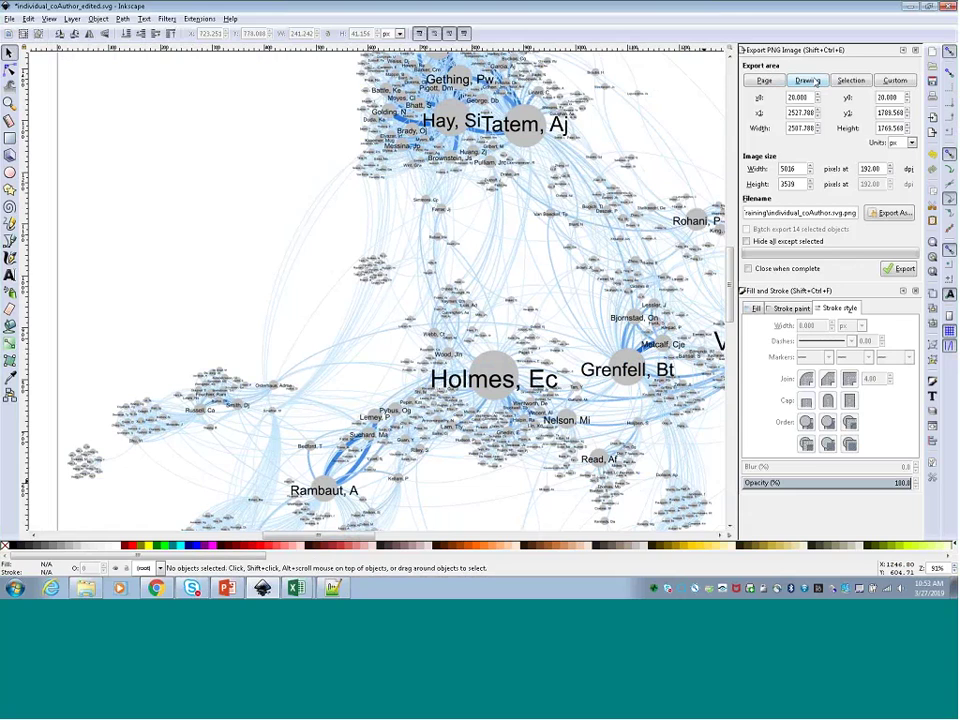
left_click(766, 81)
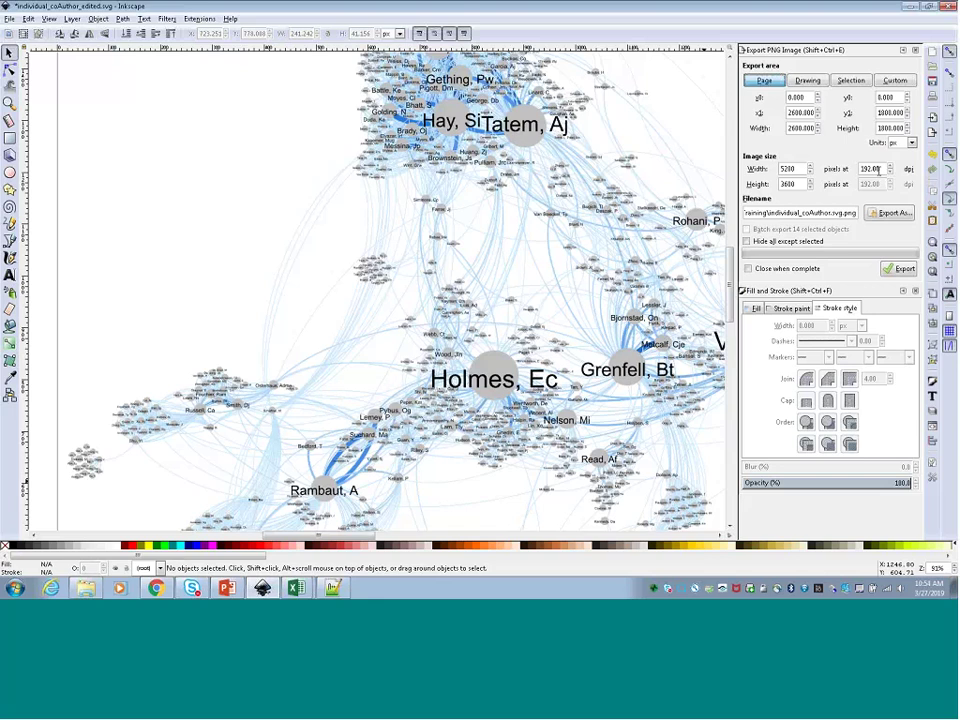
left_click(793, 168)
double_click(876, 168)
type("96")
key("Return")
Check the export file name and destination without changing them, and export the page as individual_coAuthor.svg.png
left_click(890, 213)
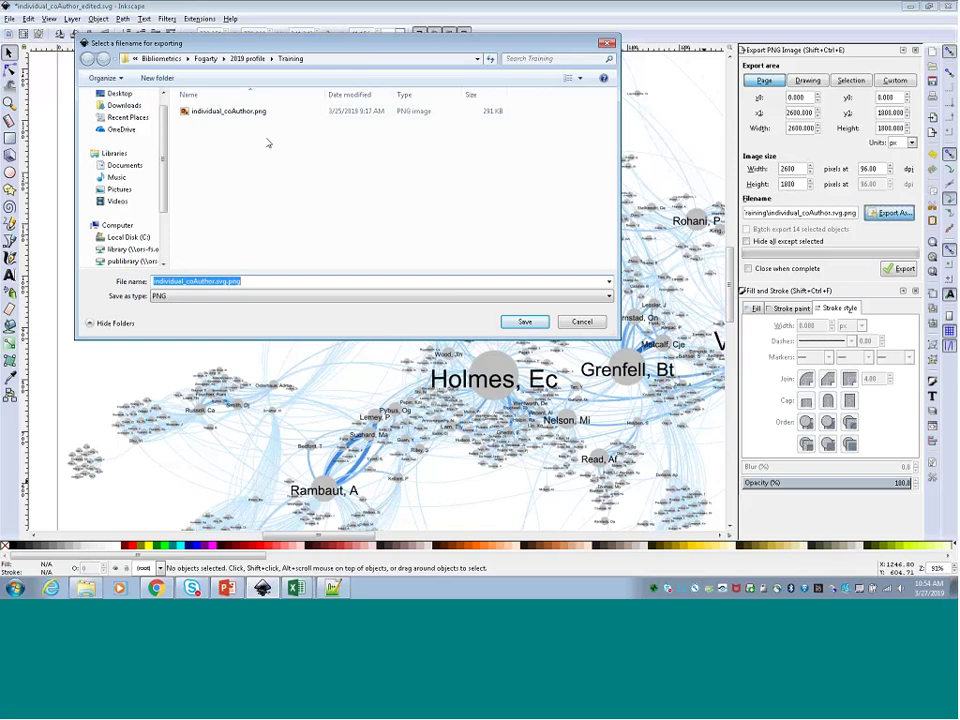
left_click(580, 321)
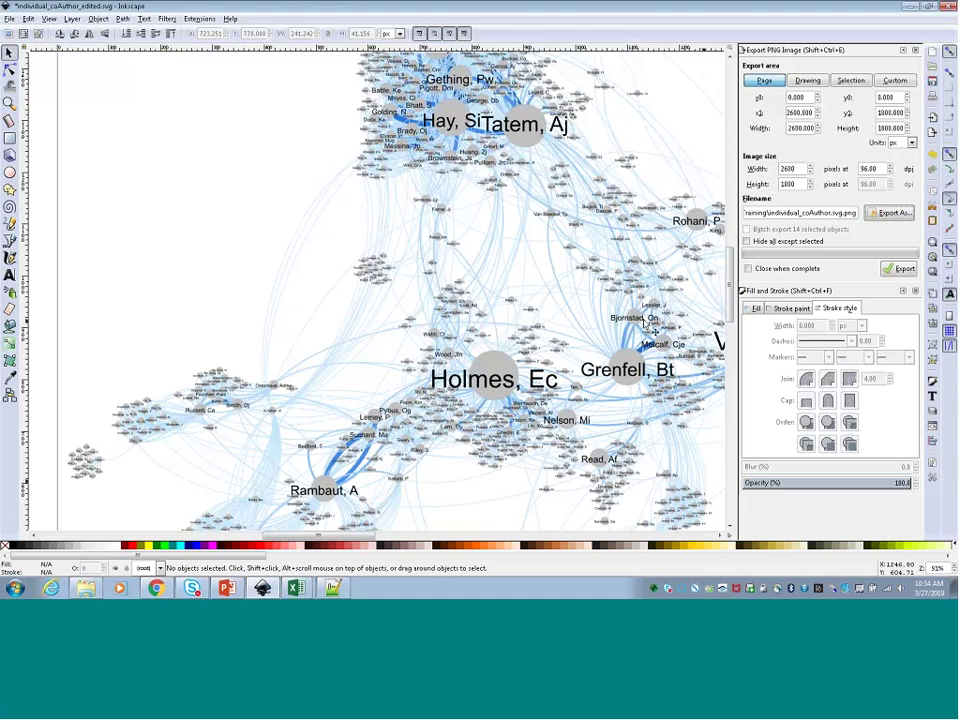
left_click(899, 269)
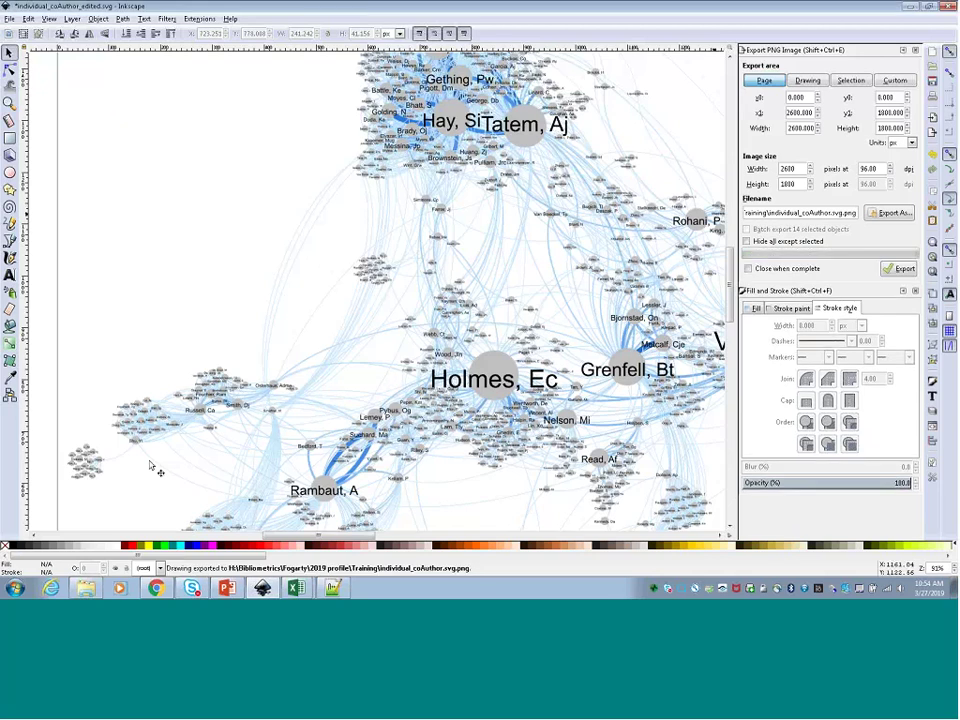
Open the exported individual_coAuthor.svg.png from the Training folder to check the image, close it, and return to the Inkscape drawing
left_click(87, 588)
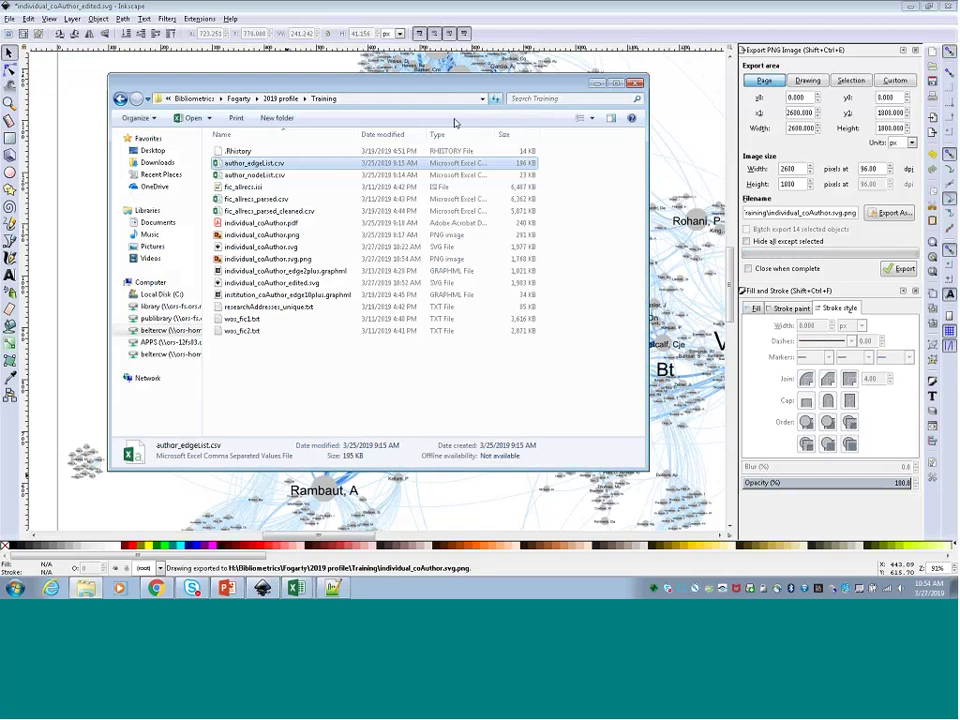
left_click(305, 260)
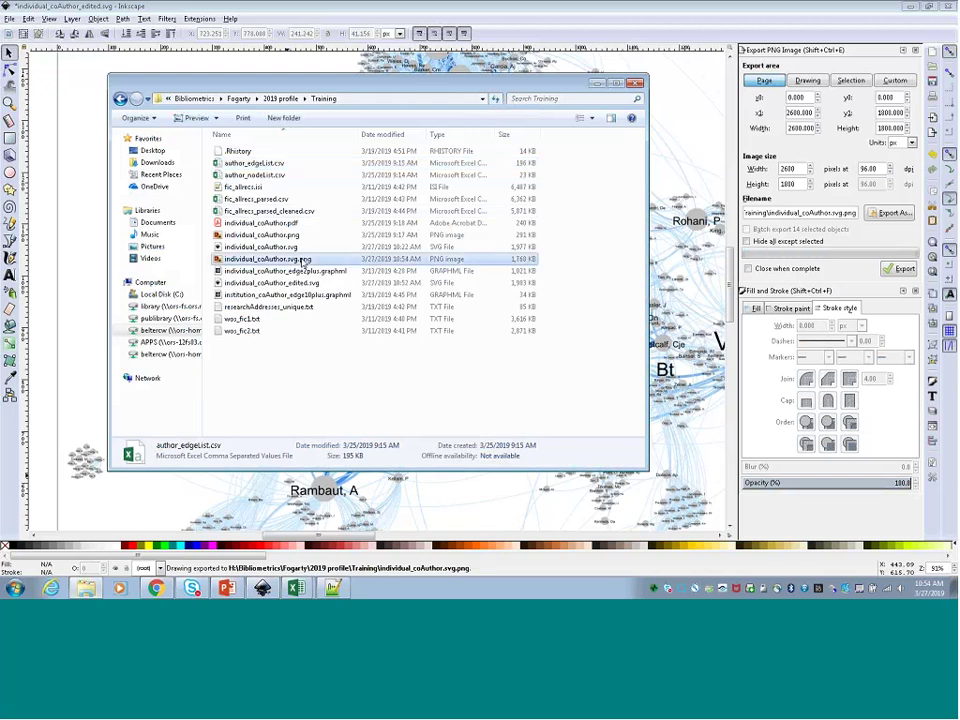
double_click(303, 261)
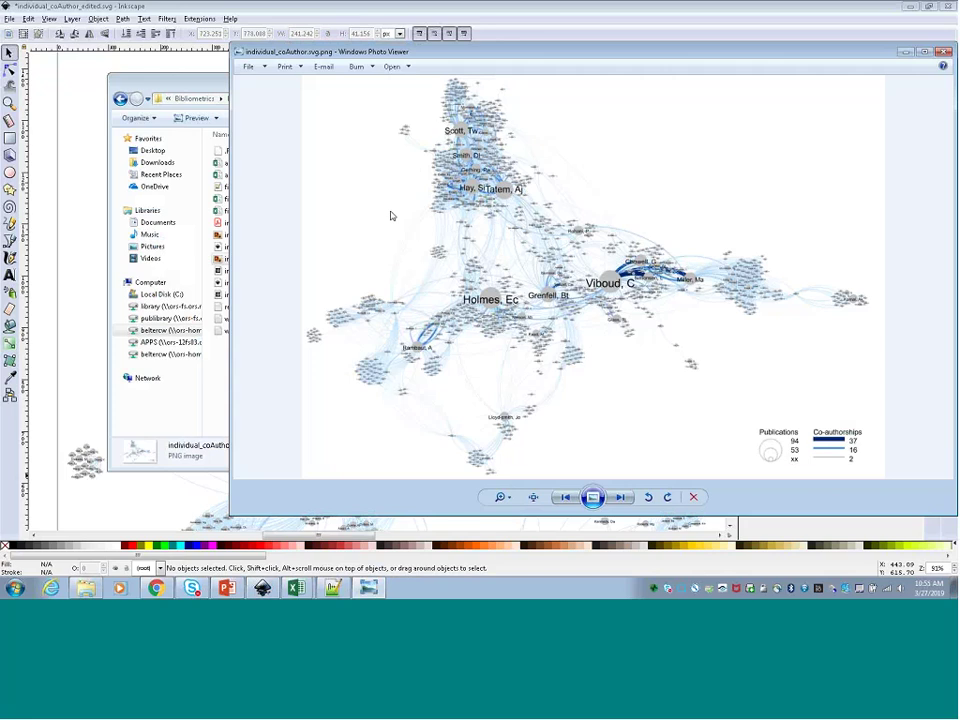
left_click(946, 54)
left_click(114, 12)
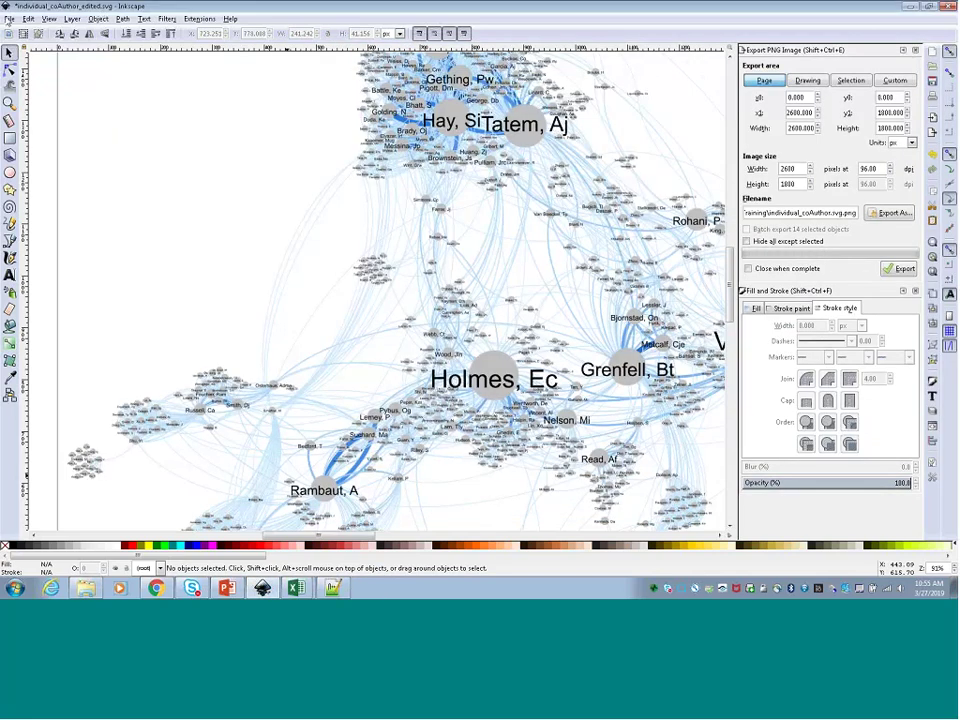
Examine the file formats offered for saving the drawing under another type, and leave without saving
left_click(9, 19)
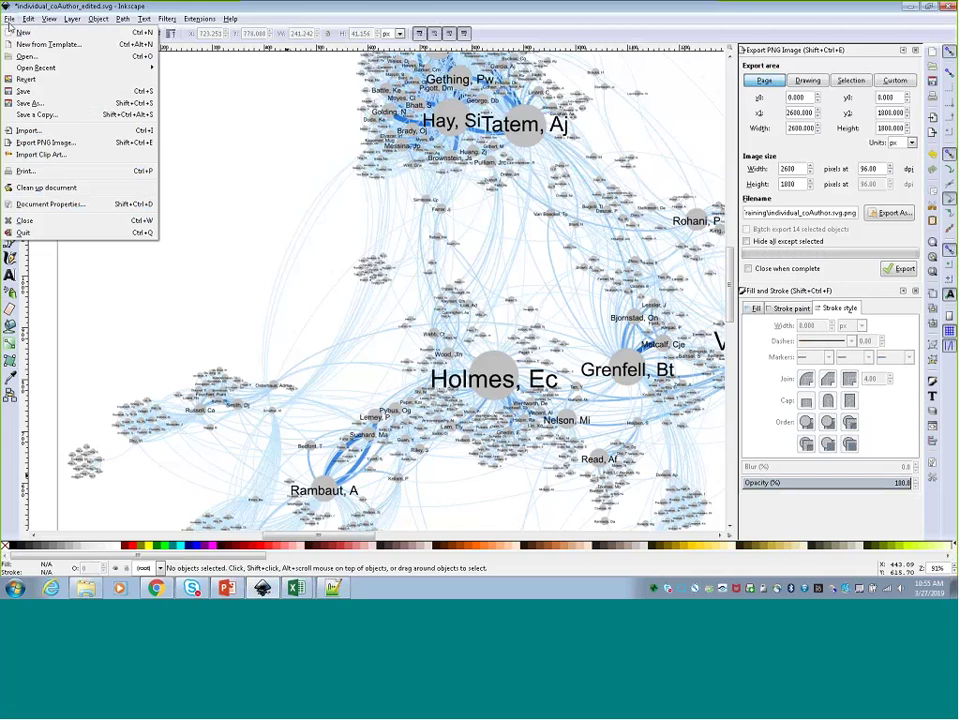
left_click(38, 104)
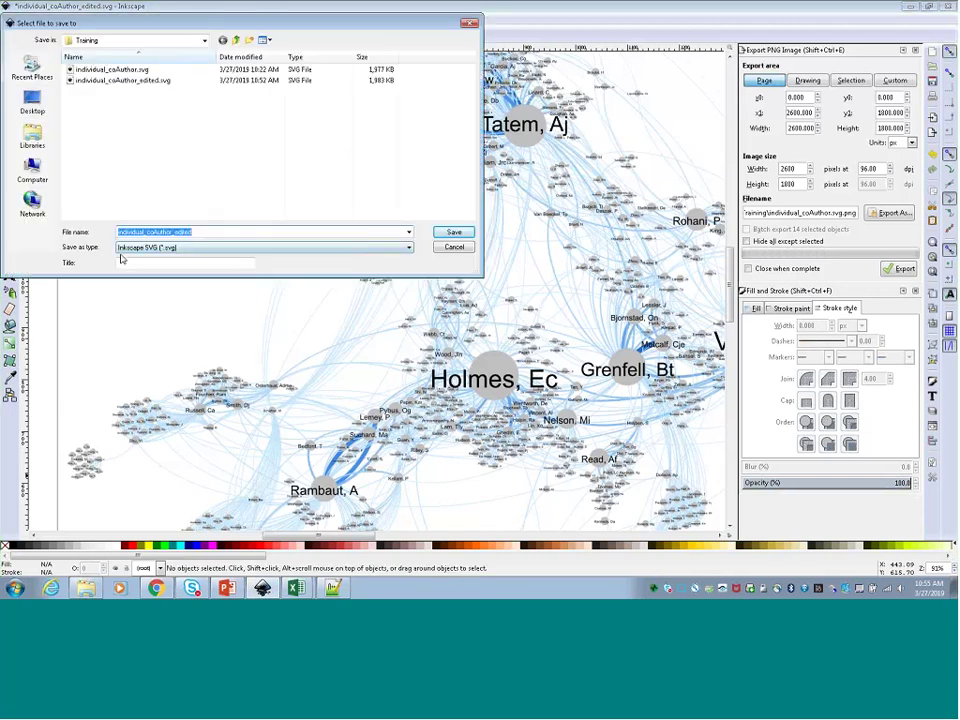
left_click(152, 248)
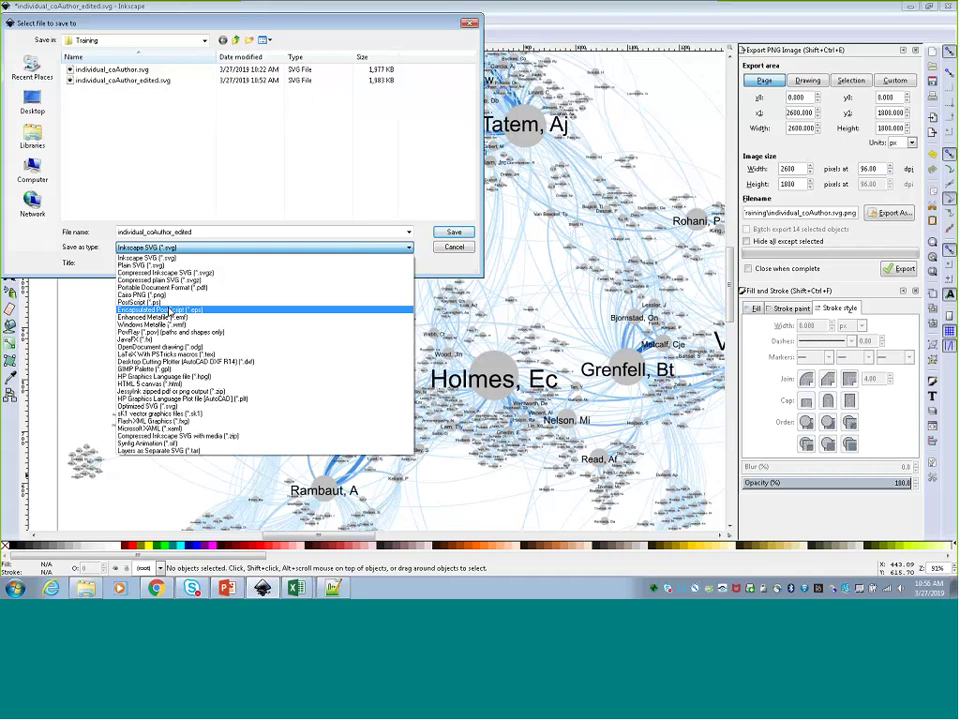
left_click(454, 272)
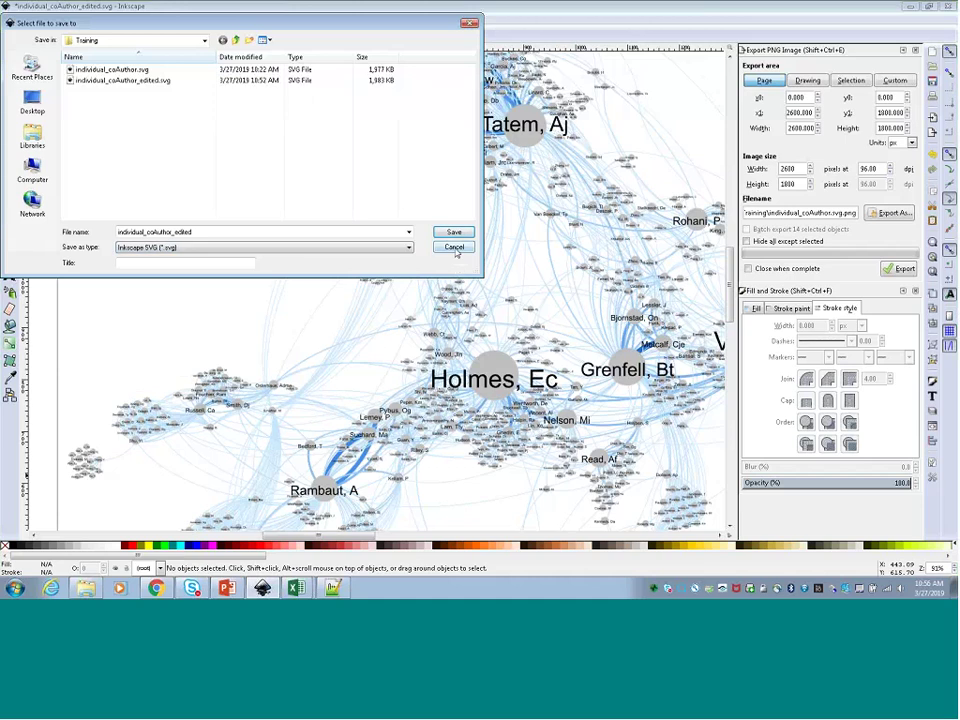
left_click(454, 248)
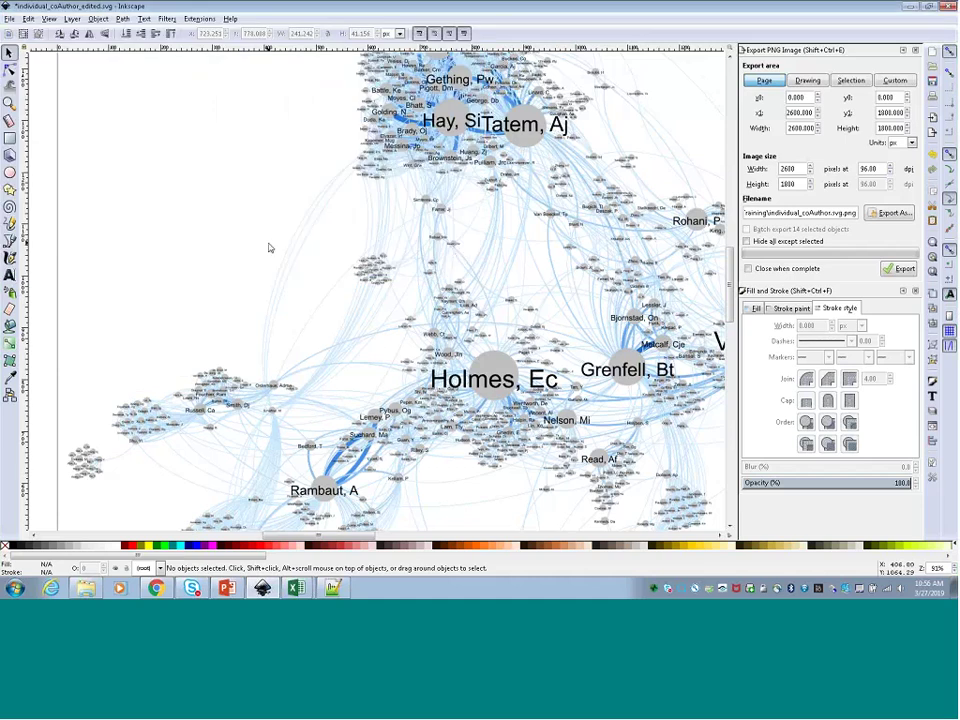